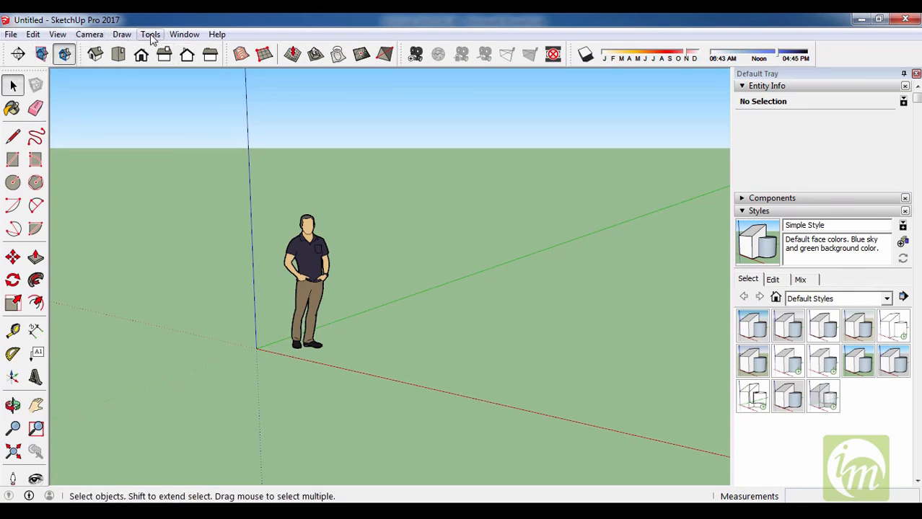
left_click(150, 35)
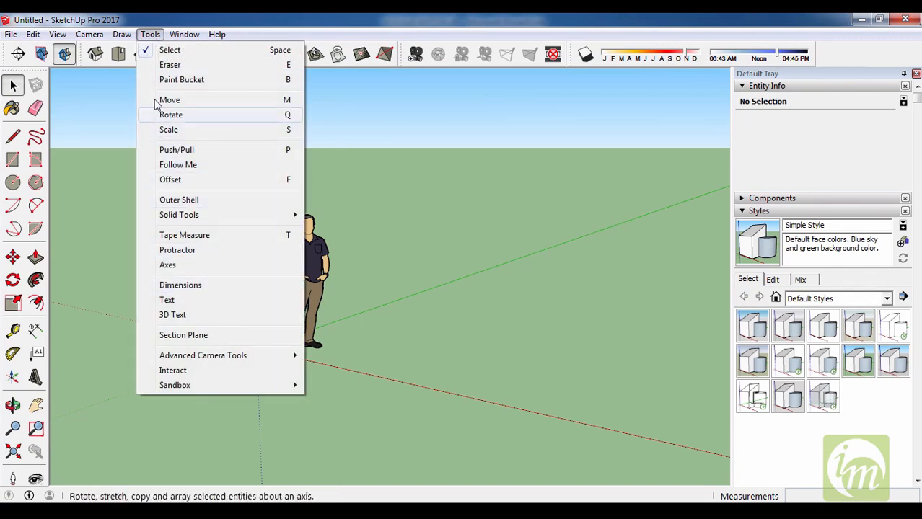
mouse_move(126, 34)
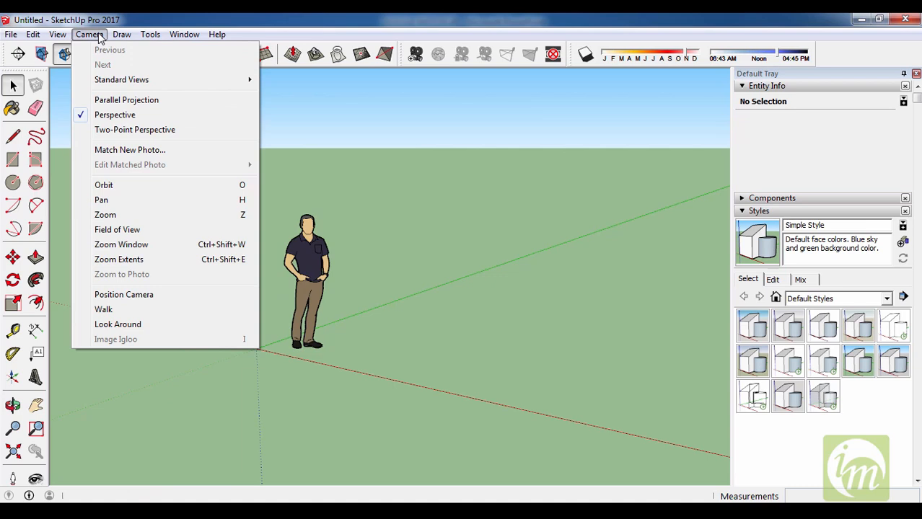
- Open Preferences, review the Shortcuts, Template, Workspace, OpenGL, Compatibility, Applications and Accessibility pages, and close the dialog without changing anything
mouse_move(63, 37)
mouse_move(179, 36)
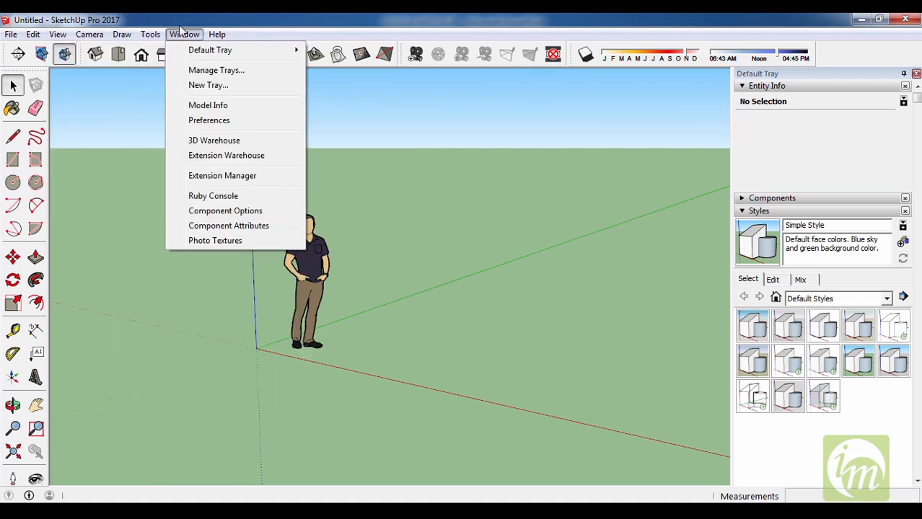
left_click(210, 121)
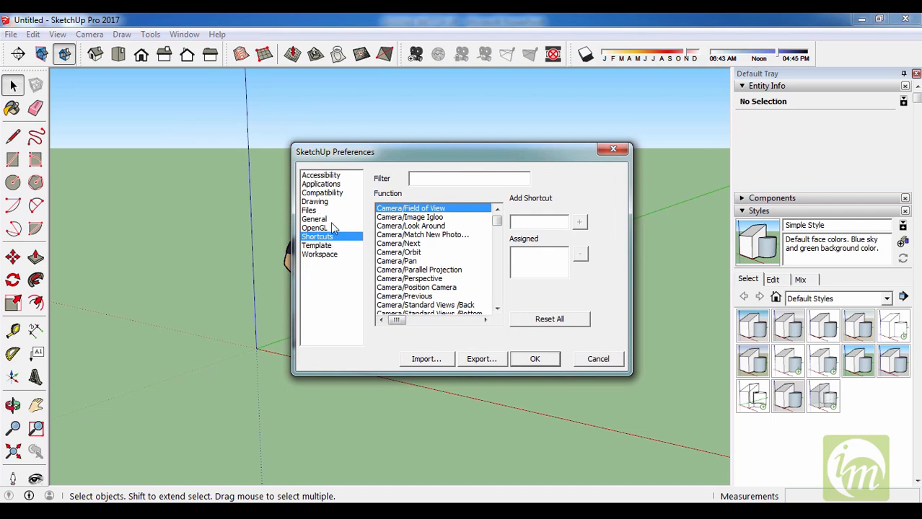
left_click_drag(496, 220, 488, 308)
left_click(318, 246)
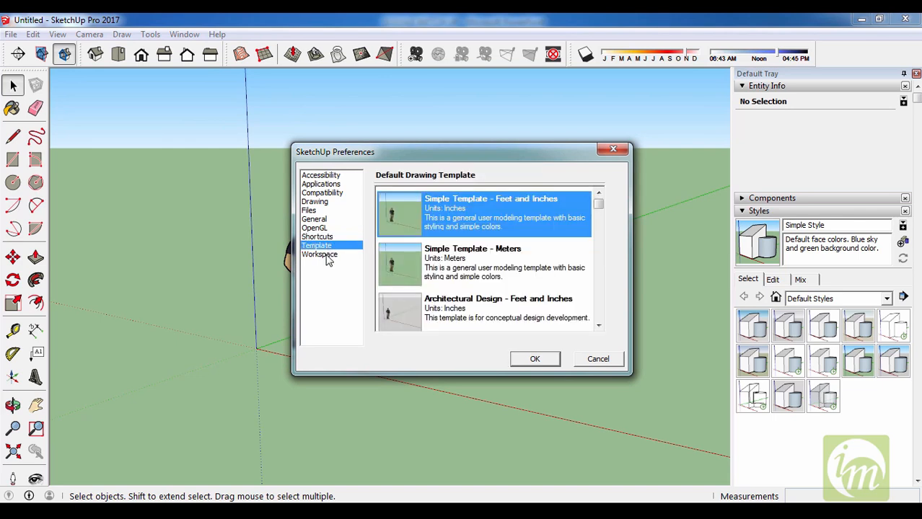
left_click(319, 254)
left_click(317, 246)
left_click(314, 228)
left_click(326, 192)
left_click(326, 185)
left_click(326, 176)
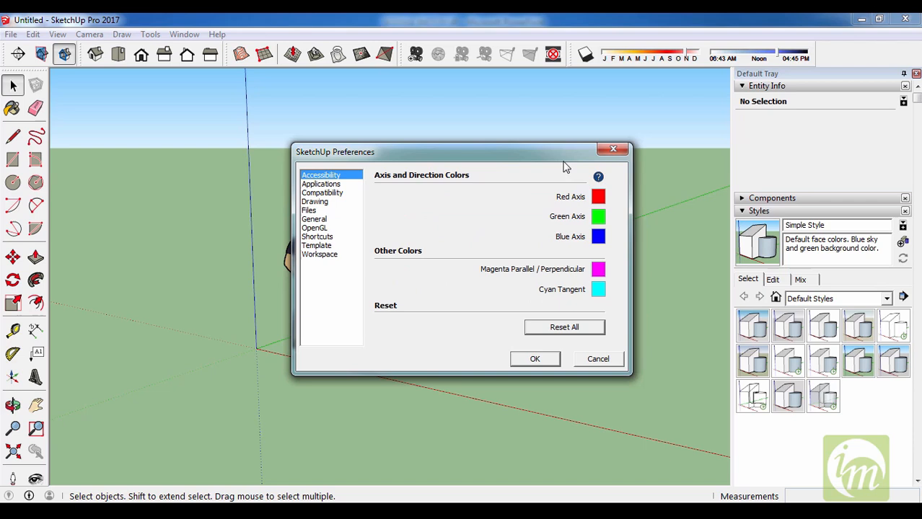
left_click(613, 149)
- Open the Extension Manager, browse the Desktop for a Ruby (.rbz) extension to install, and close everything without installing
left_click(184, 34)
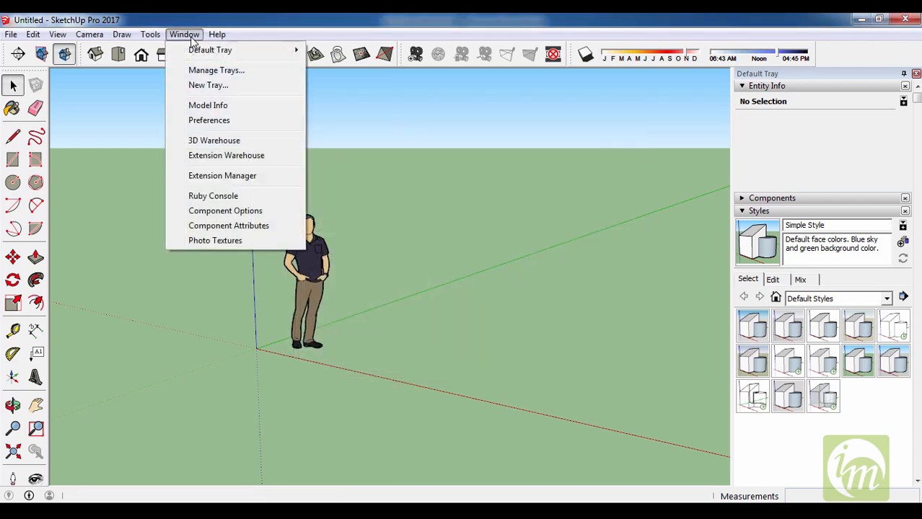
left_click(220, 177)
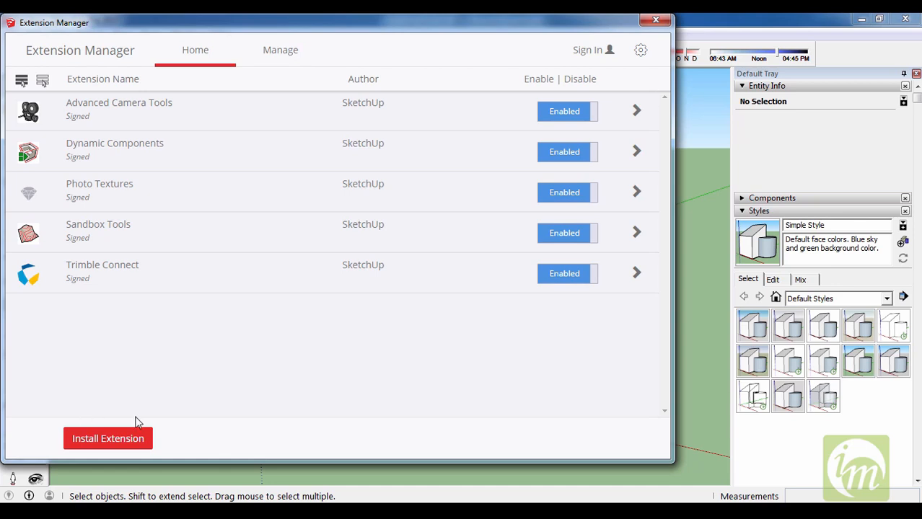
scroll(663, 163, "down", 2)
left_click(90, 445)
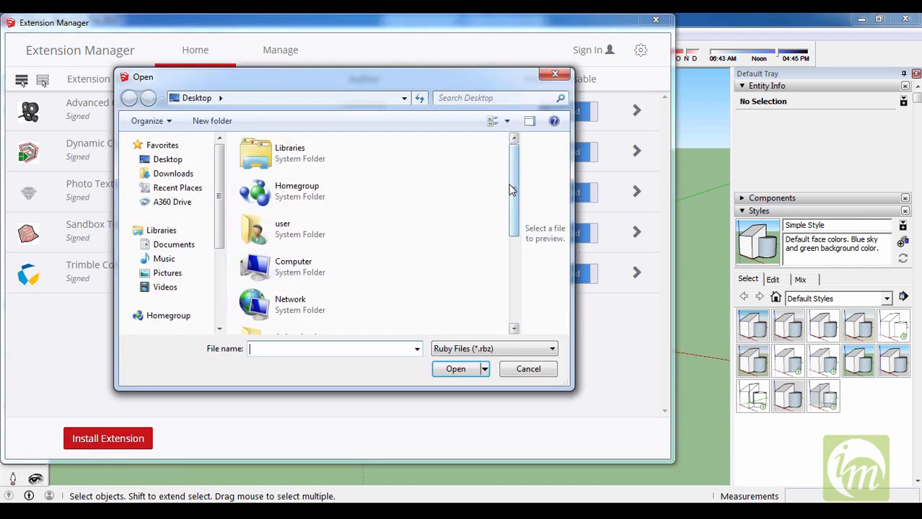
left_click_drag(510, 183, 512, 273)
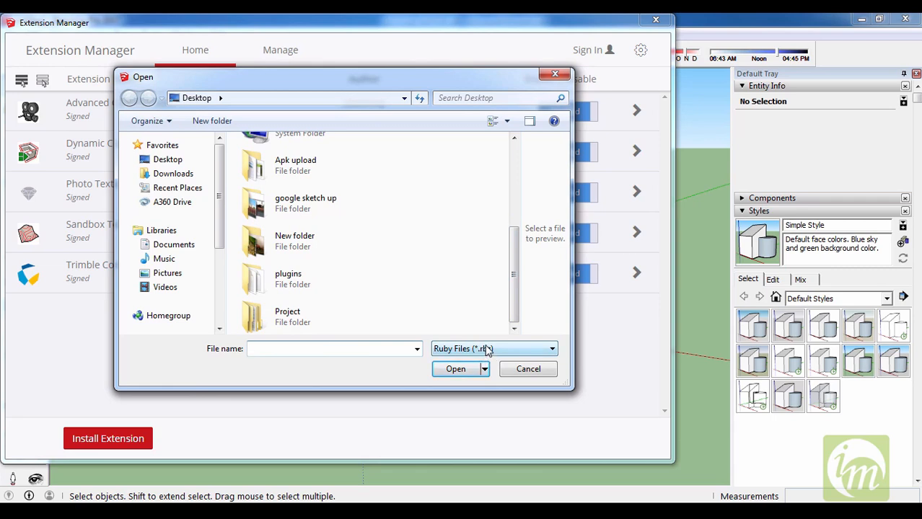
left_click(526, 370)
left_click(656, 20)
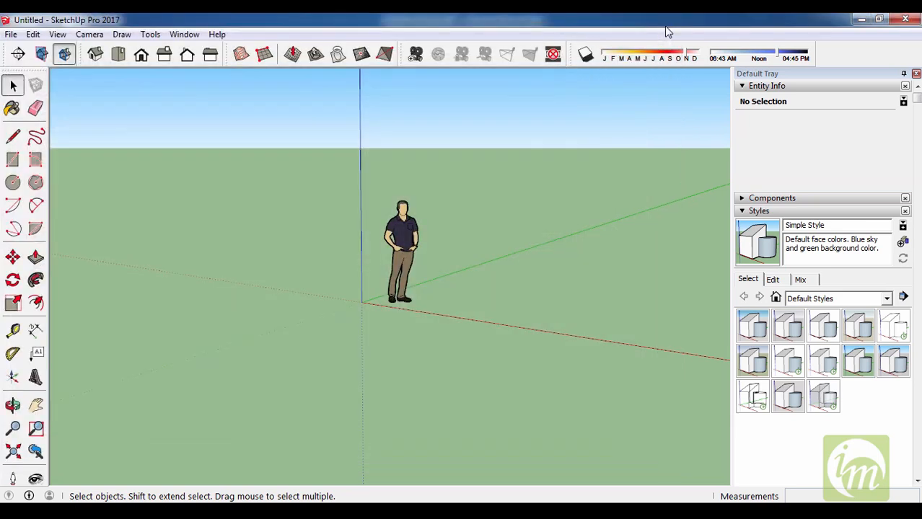
- Minimize SketchUp, switch to the Chrome browser and search Google for "sketchucation"
left_click(861, 19)
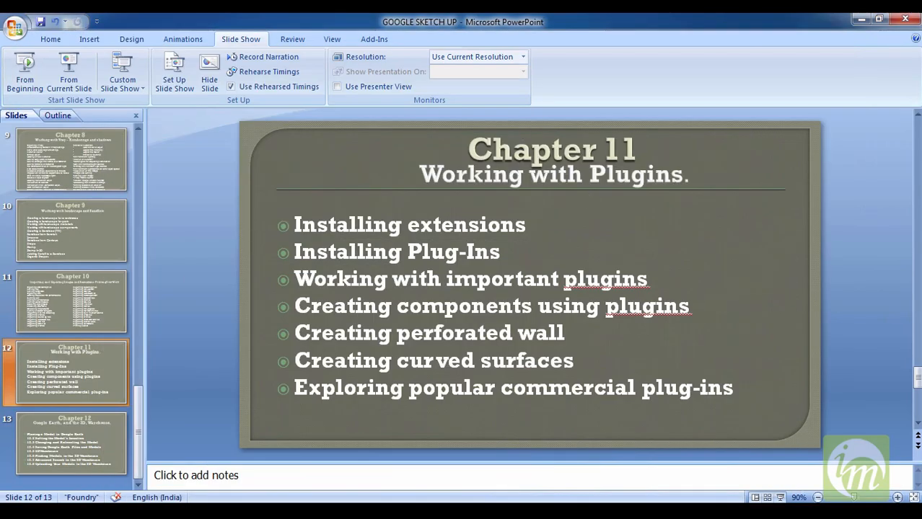
key("alt+Tab")
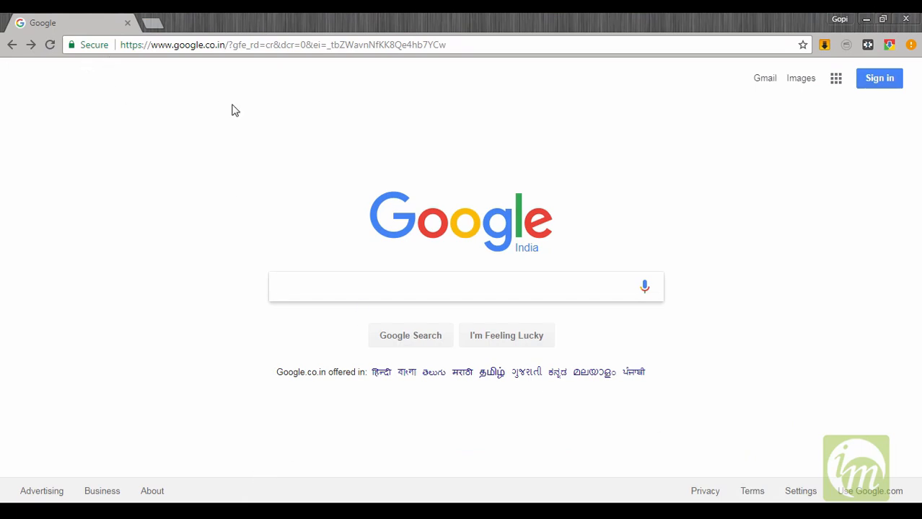
type("sketc")
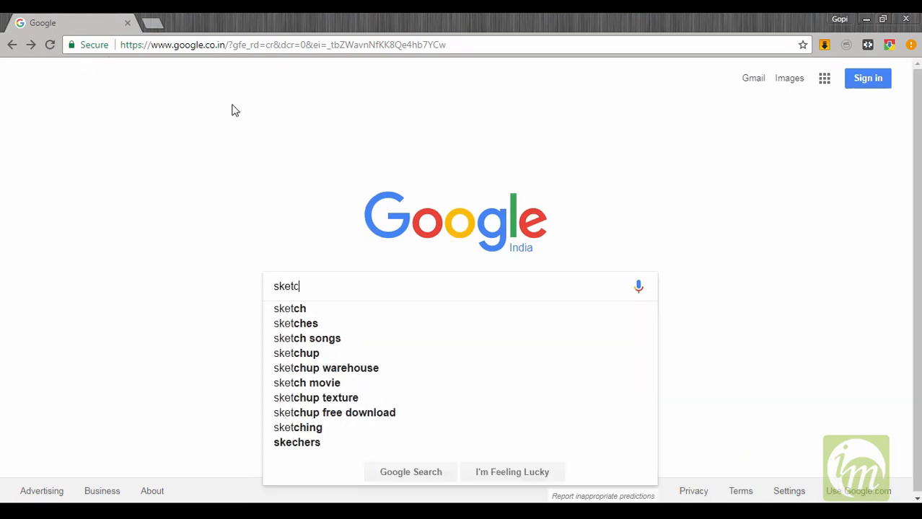
type("h")
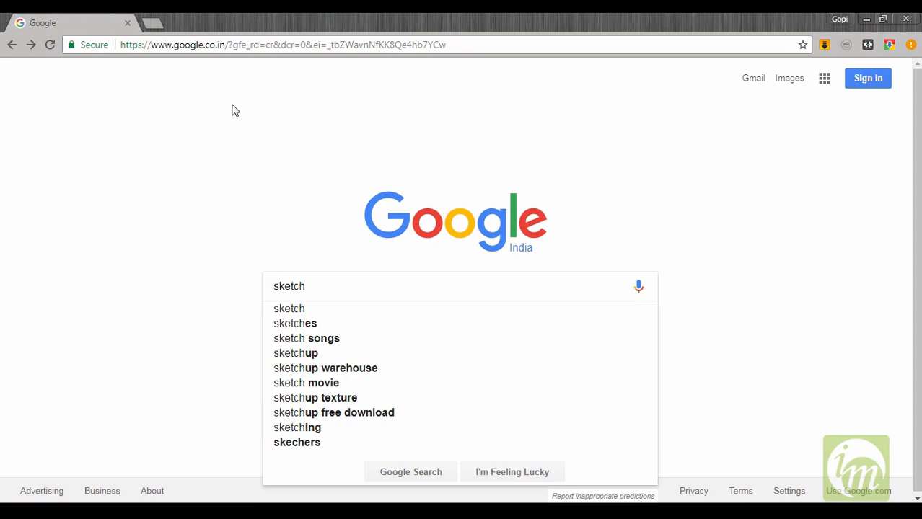
type("uca")
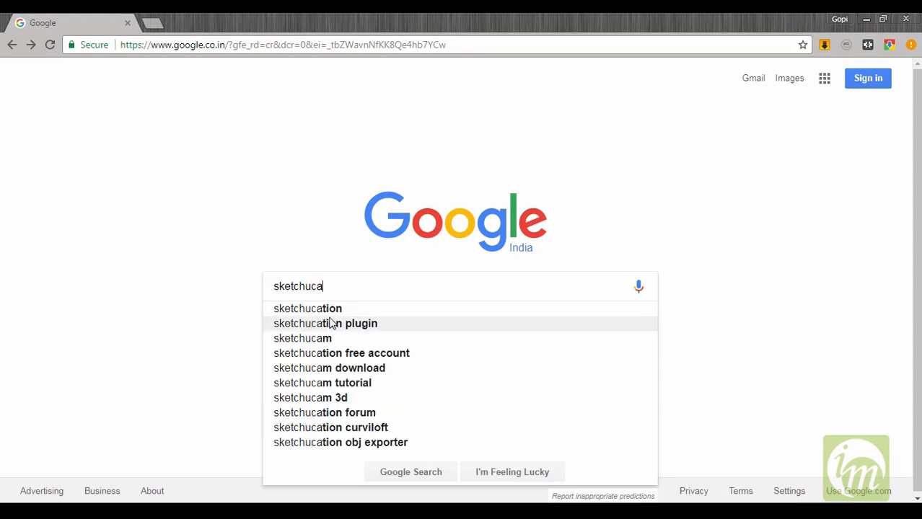
left_click(330, 311)
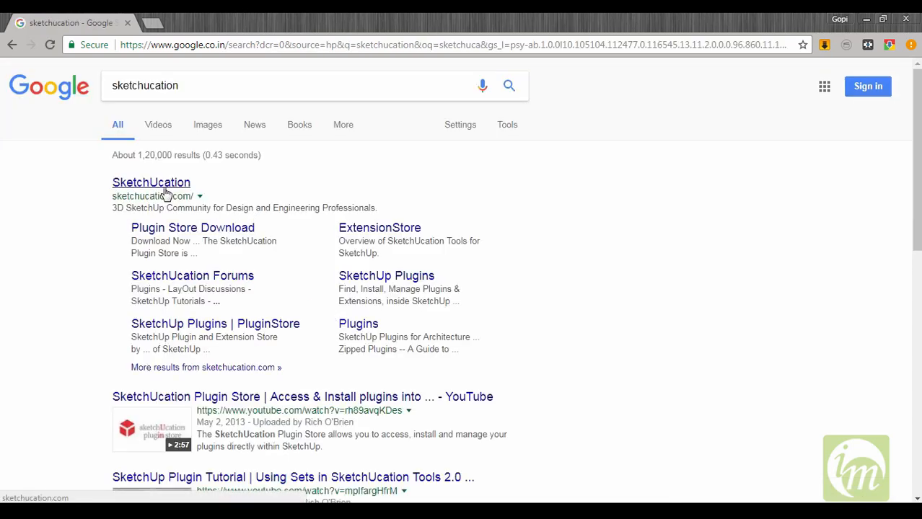
- Open the SketchUcation website from the search results, look over its home page and go to the PluginStore
left_click(165, 192)
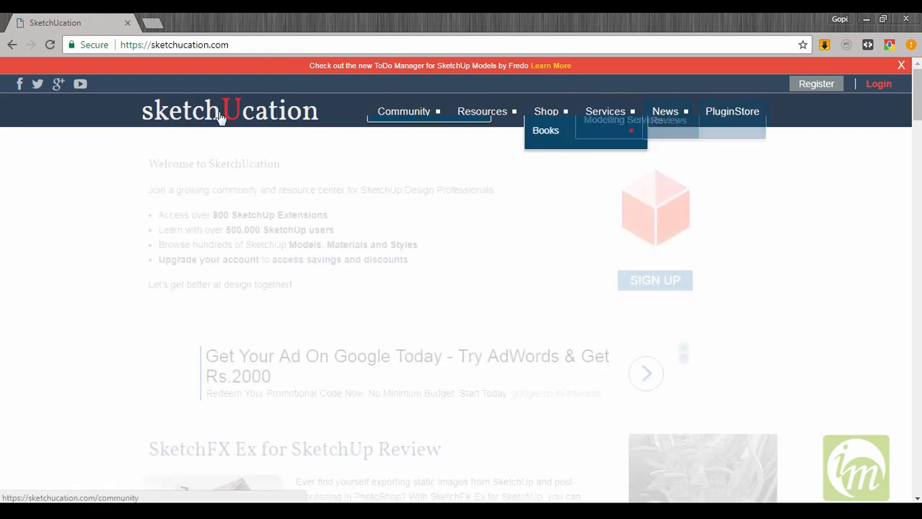
scroll(454, 327, "down", 1)
scroll(461, 321, "down", 10)
scroll(466, 339, "up", 10)
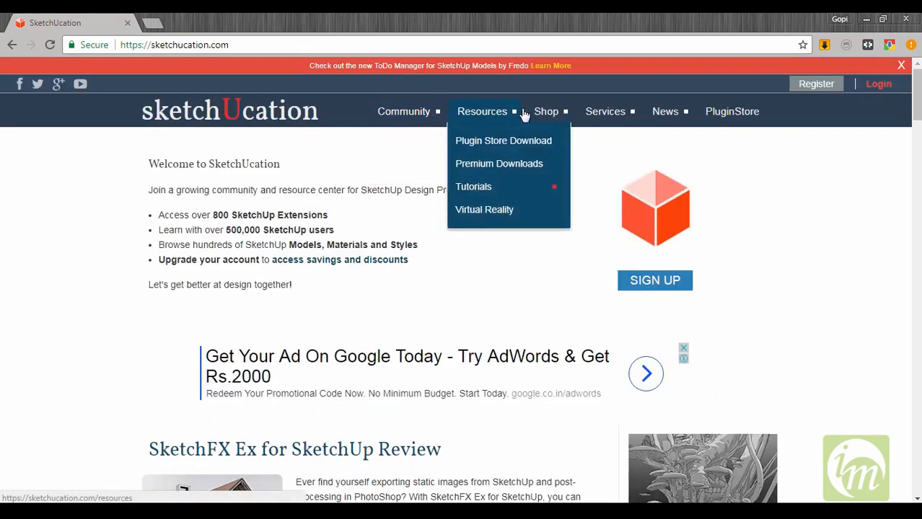
left_click(730, 113)
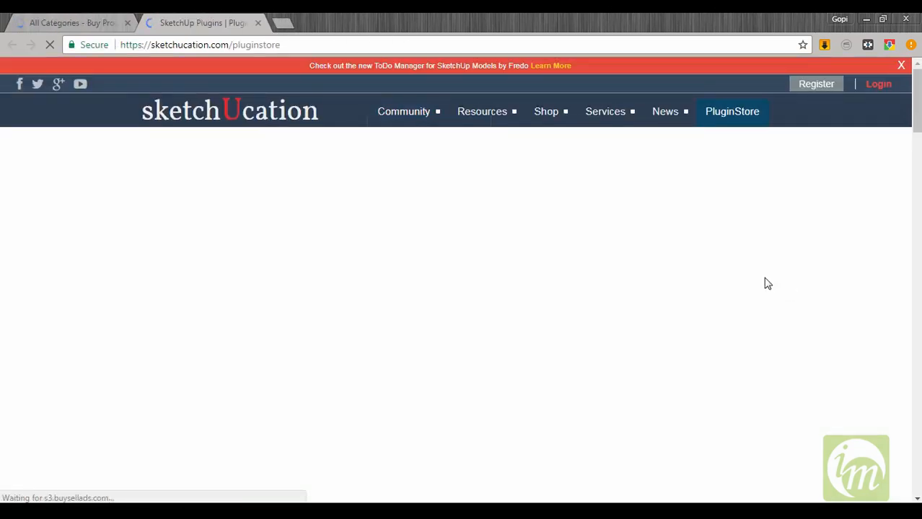
- Browse the recent SketchUp plugins in the PluginStore from the first entry to the end of the list
scroll(352, 264, "down", 5)
scroll(383, 276, "up", 6)
scroll(237, 303, "down", 2)
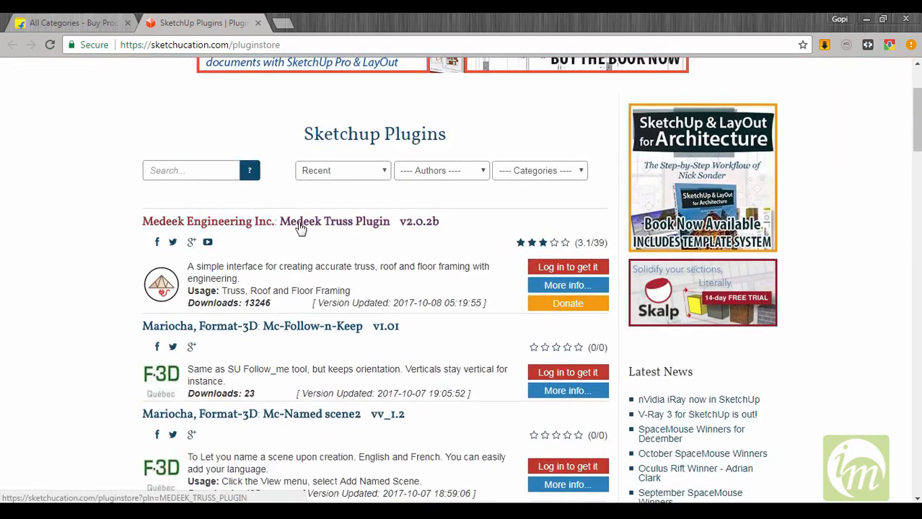
scroll(238, 240, "down", 1)
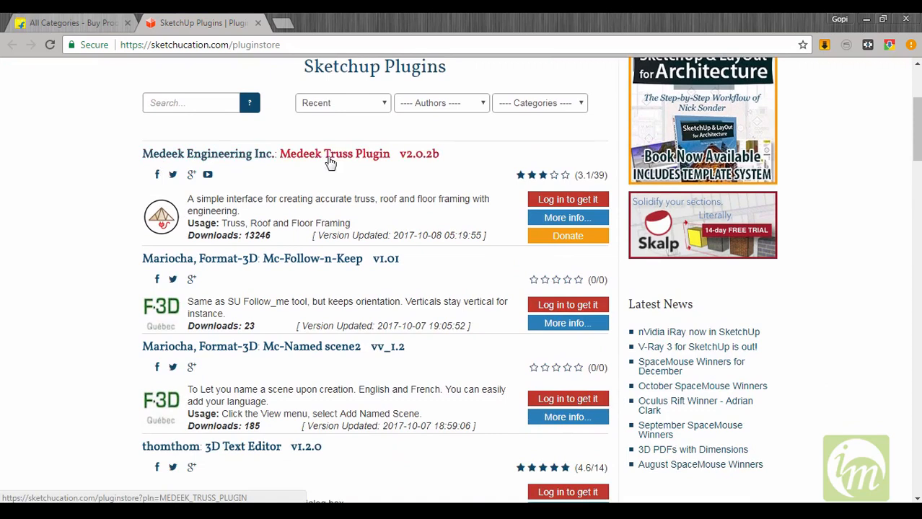
scroll(383, 163, "down", 1)
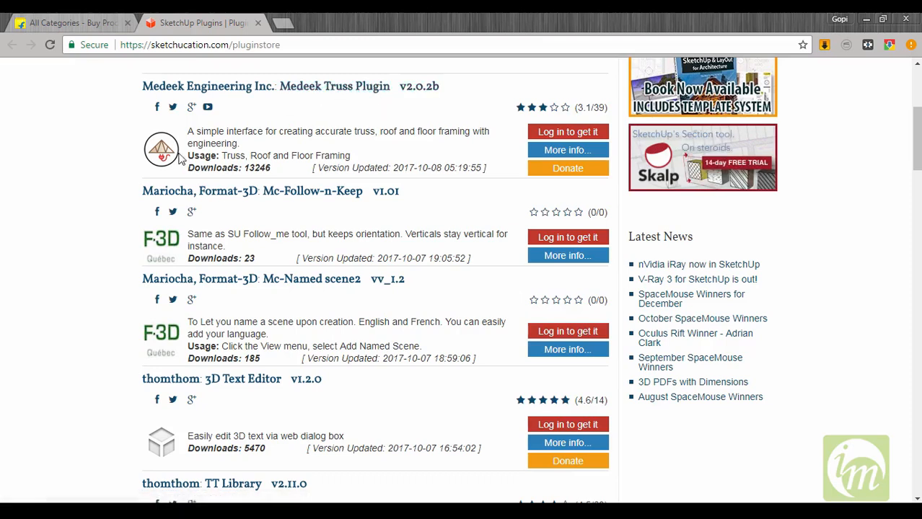
scroll(386, 168, "down", 1)
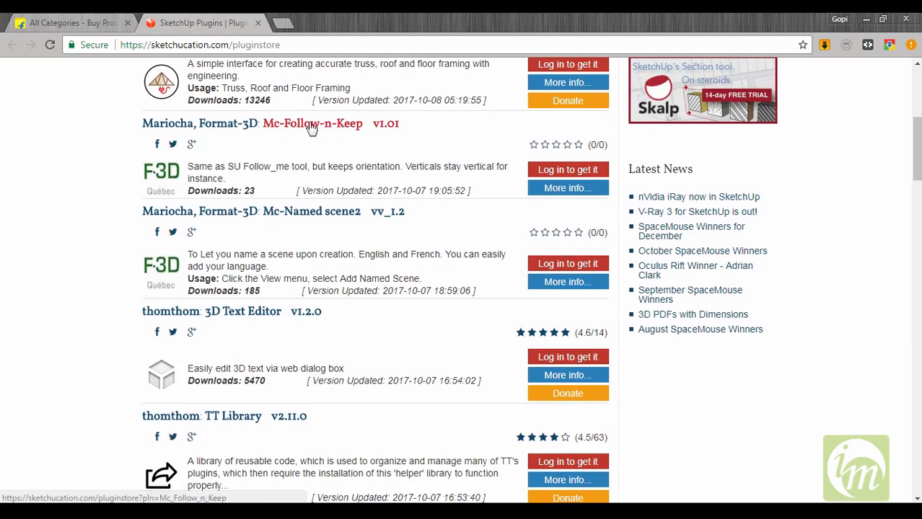
scroll(382, 206, "down", 3)
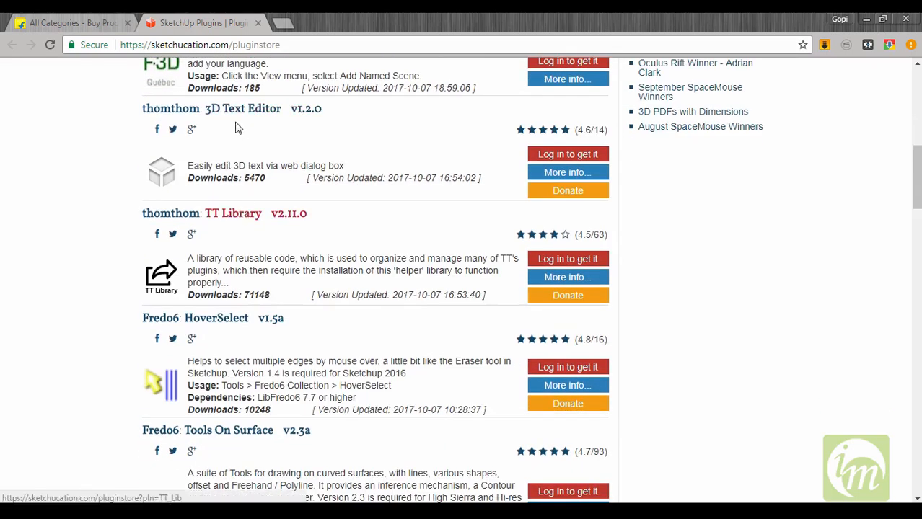
scroll(250, 224, "down", 5)
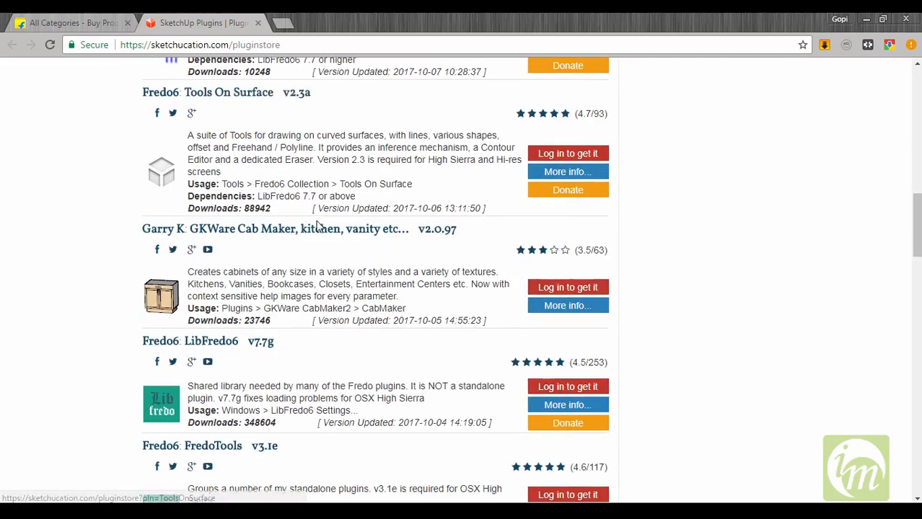
scroll(169, 293, "down", 1)
scroll(169, 294, "down", 4)
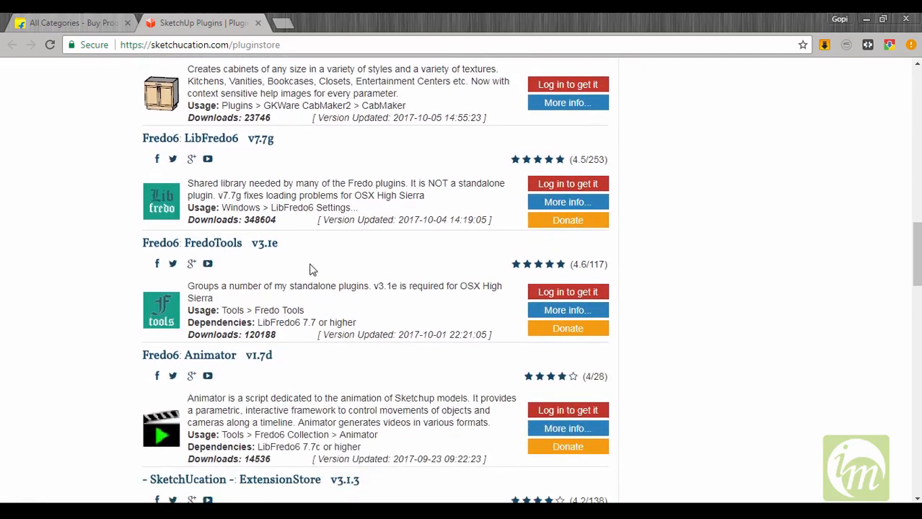
scroll(298, 378, "down", 12)
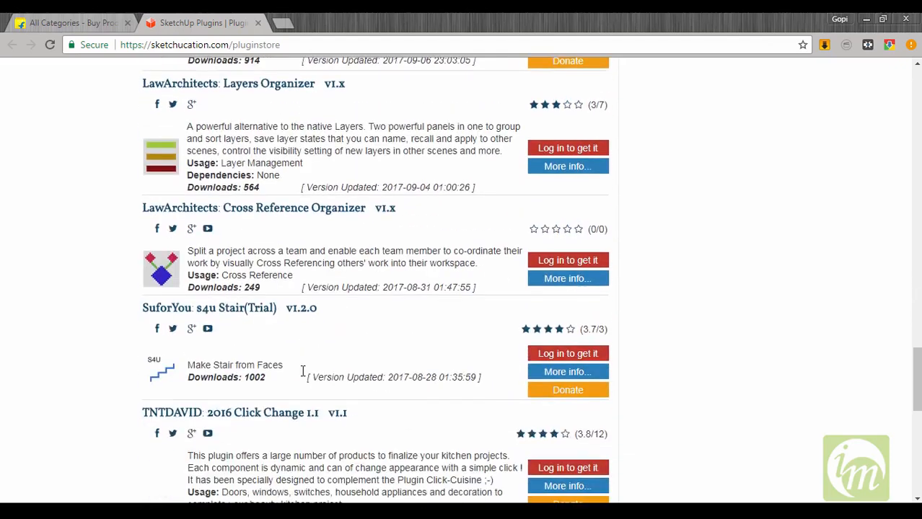
scroll(301, 373, "down", 5)
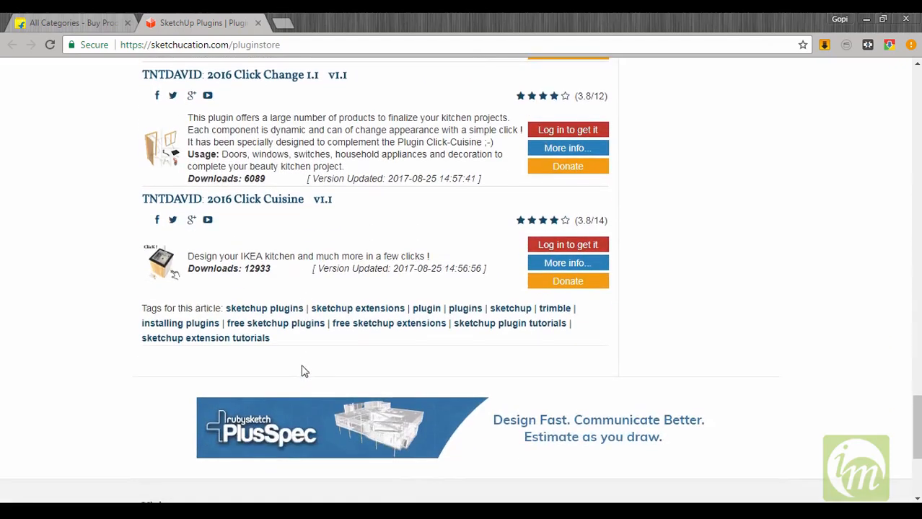
- Go back up the plugin list and review the most recent entries, ending at the search and filter options
scroll(303, 370, "up", 1)
scroll(303, 370, "up", 1)
scroll(303, 371, "up", 18)
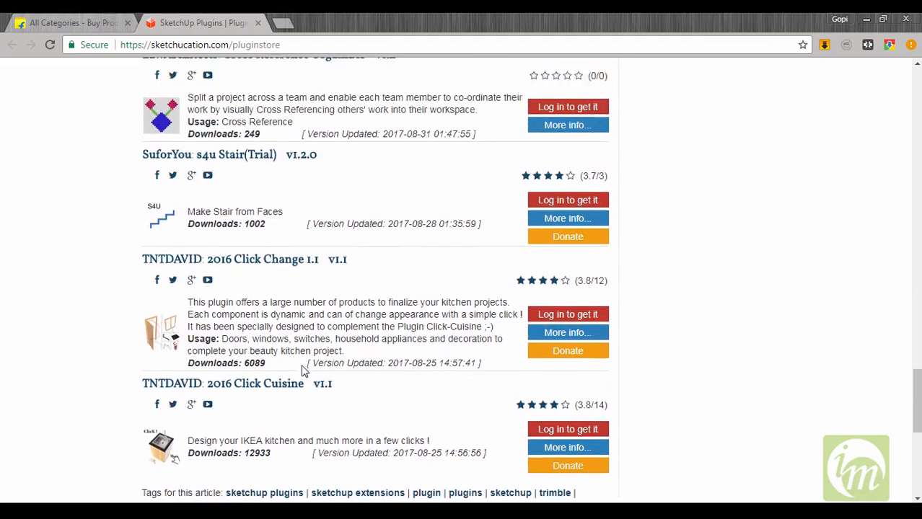
scroll(353, 351, "up", 15)
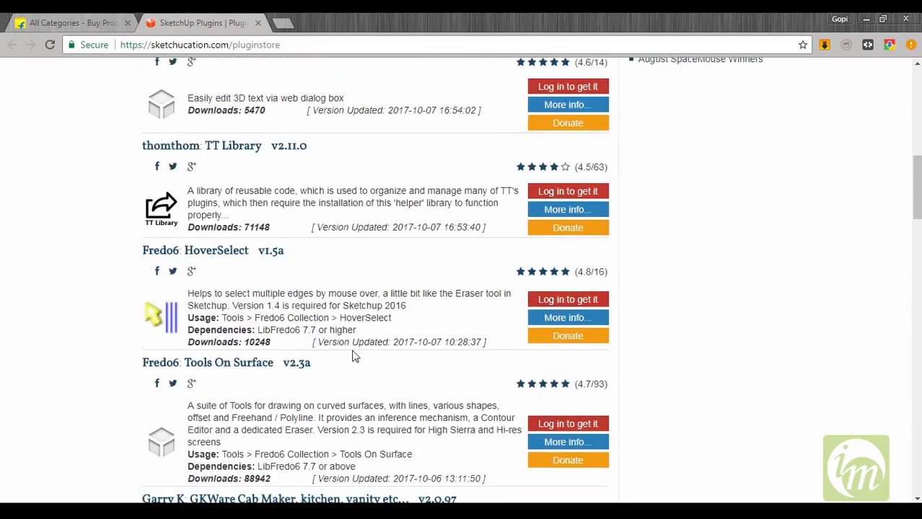
scroll(355, 350, "down", 5)
scroll(383, 373, "down", 1)
scroll(391, 372, "up", 6)
scroll(457, 322, "down", 5)
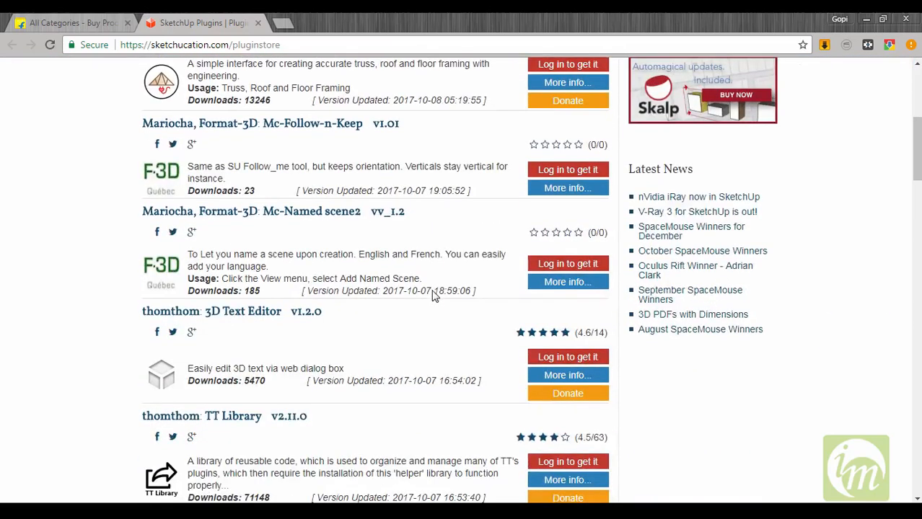
scroll(433, 296, "down", 1)
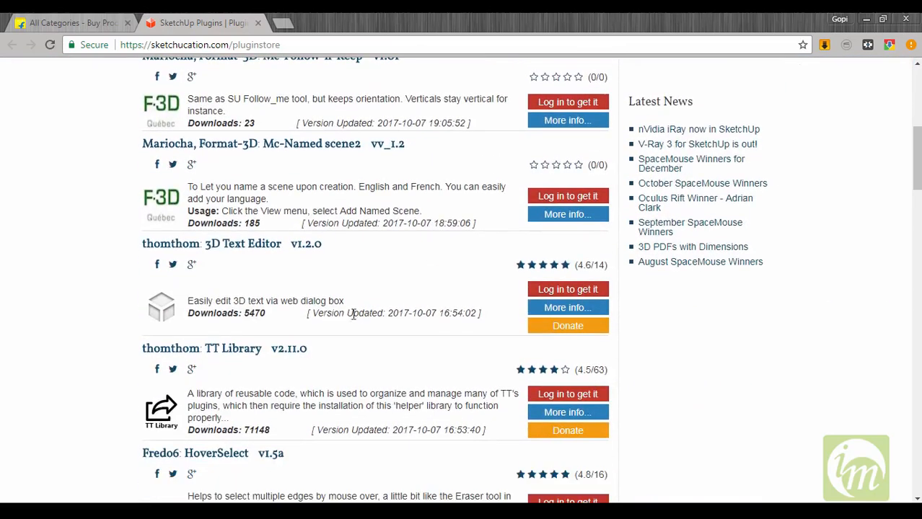
scroll(343, 270, "up", 5)
scroll(288, 181, "down", 3)
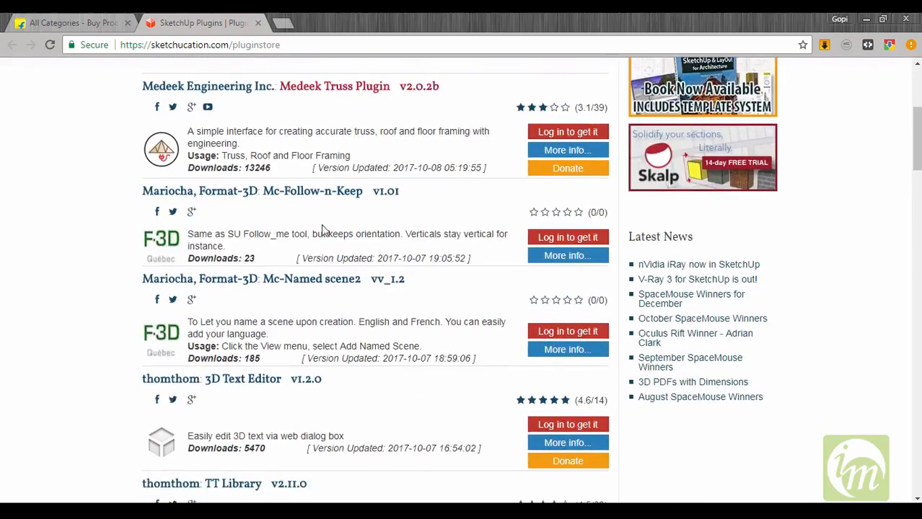
scroll(388, 324, "up", 4)
scroll(372, 314, "down", 4)
scroll(310, 293, "down", 3)
scroll(404, 335, "up", 3)
scroll(404, 302, "up", 2)
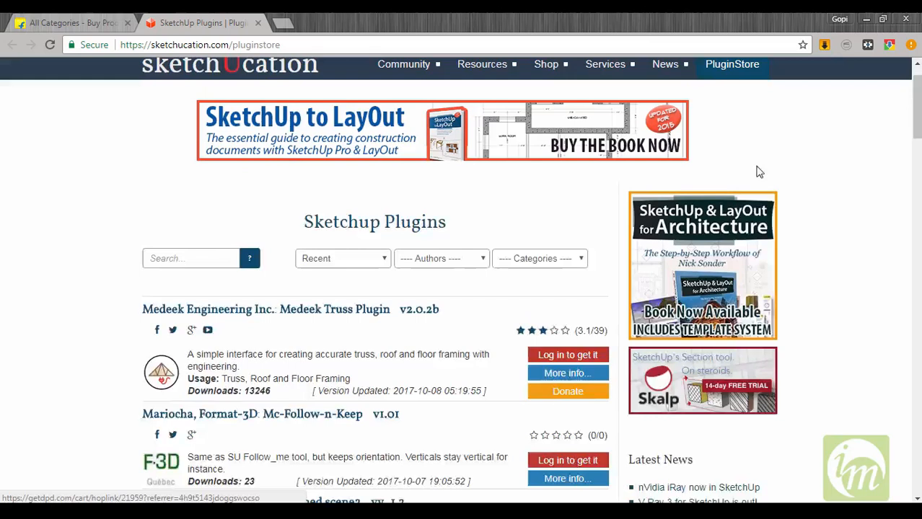
- Open the SketchUcation registration page, then close the other browser tab and return to the PluginStore
scroll(755, 171, "up", 2)
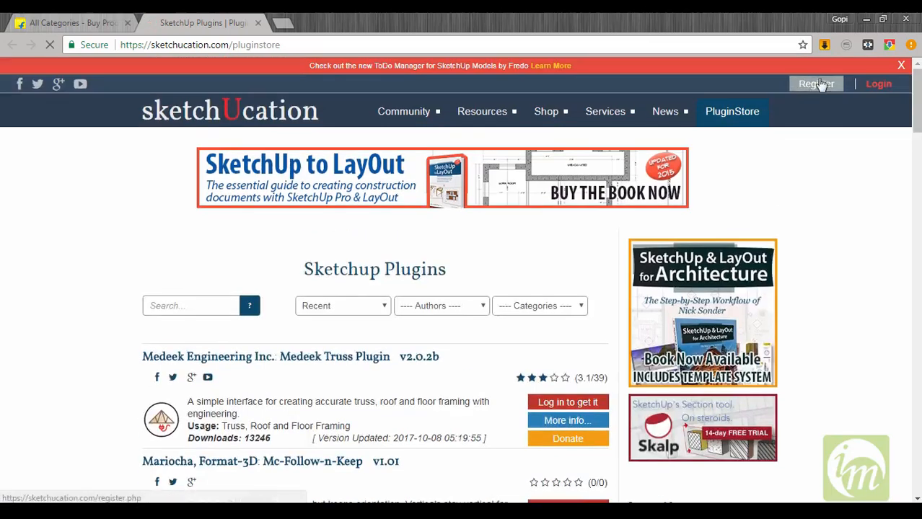
left_click(819, 84)
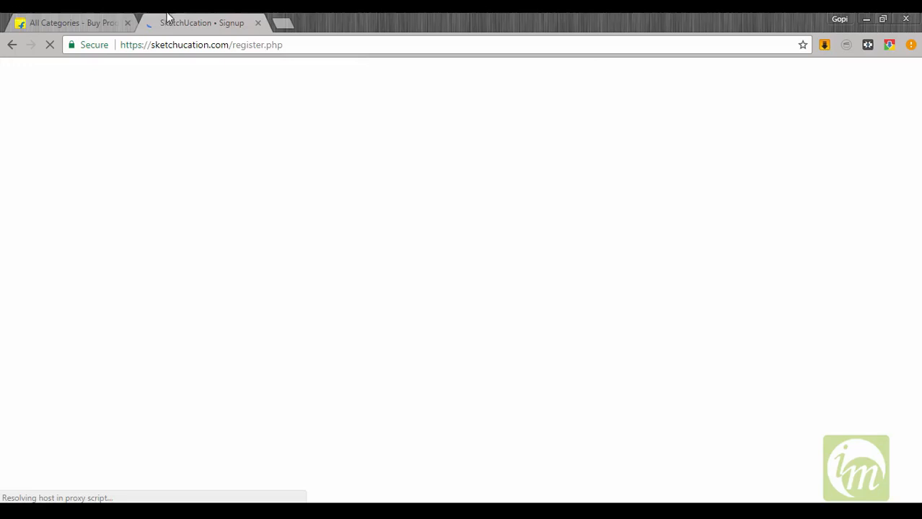
left_click(128, 24)
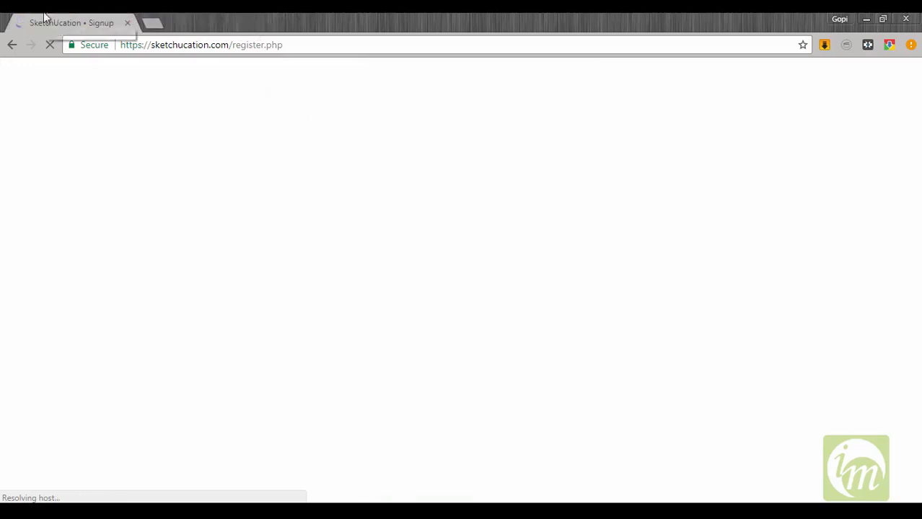
left_click(12, 44)
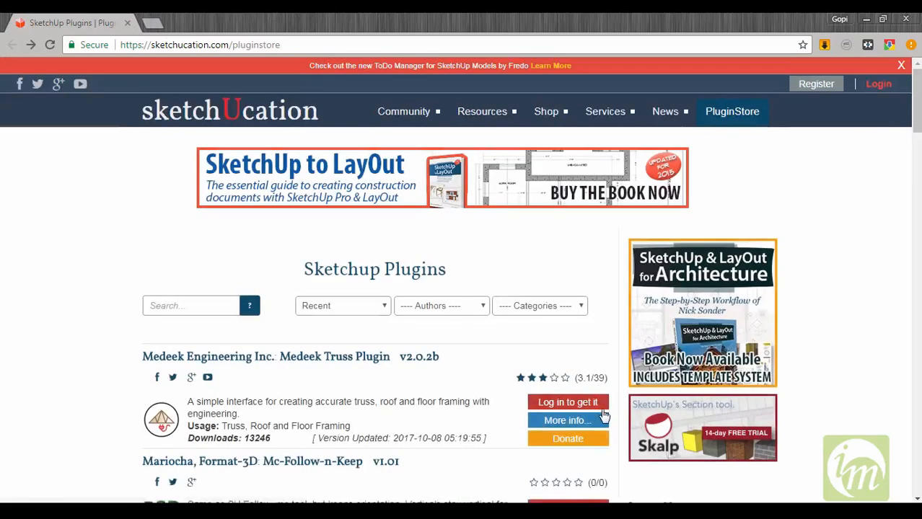
- Look through the PluginStore's recent plugins, their descriptions and the login requirement for getting them
scroll(566, 393, "down", 1)
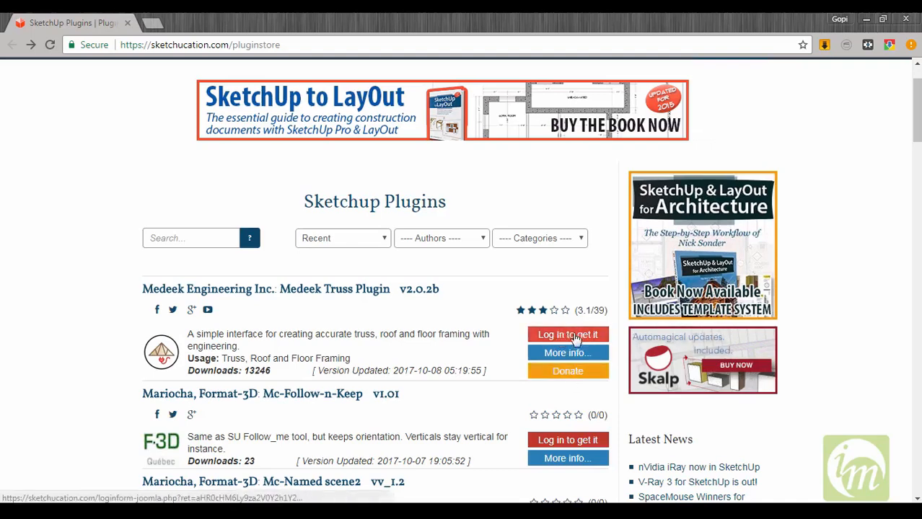
scroll(411, 334, "down", 2)
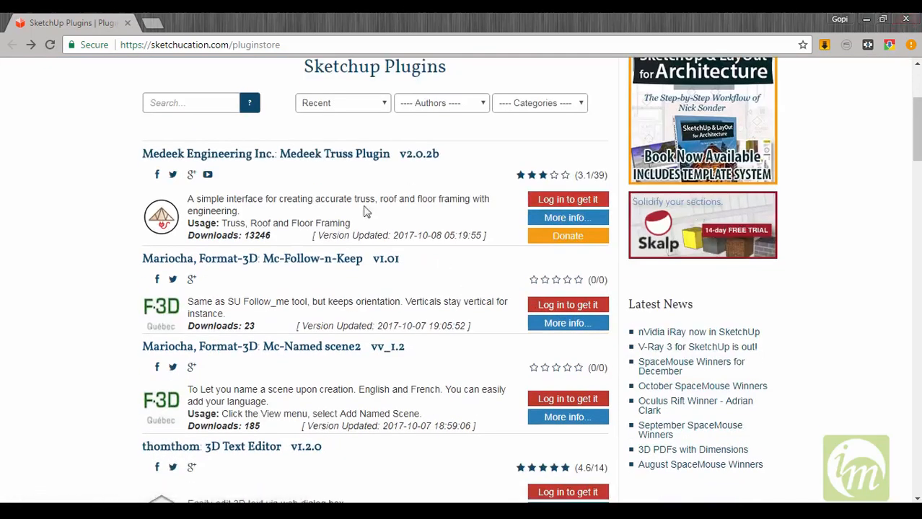
scroll(403, 285, "down", 15)
scroll(410, 311, "down", 14)
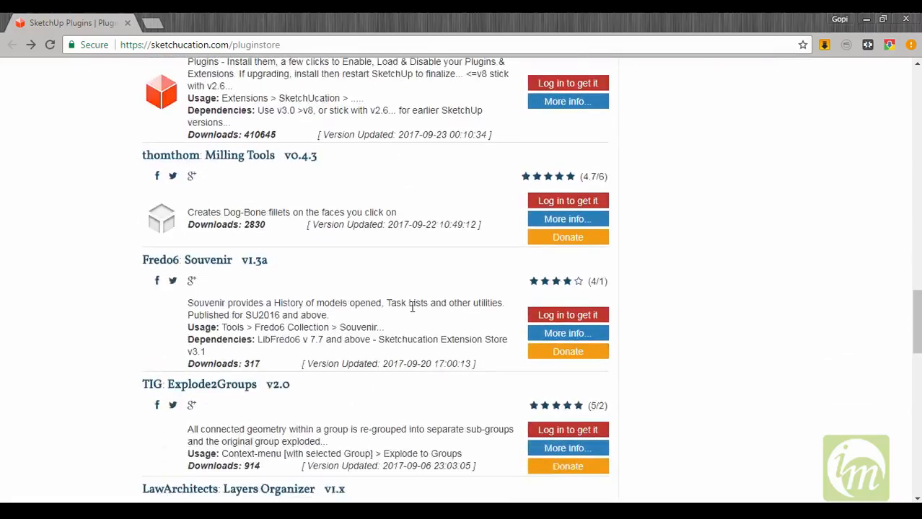
scroll(411, 310, "up", 6)
scroll(412, 309, "up", 20)
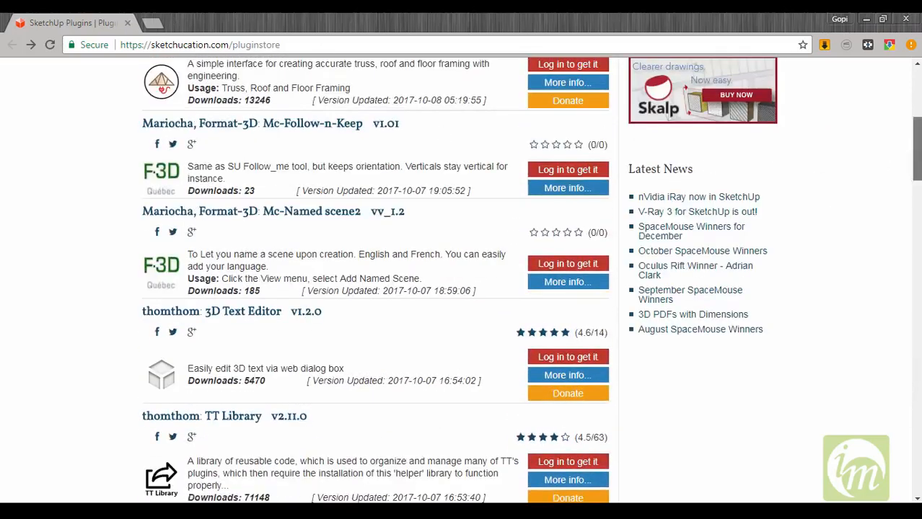
scroll(240, 157, "down", 6)
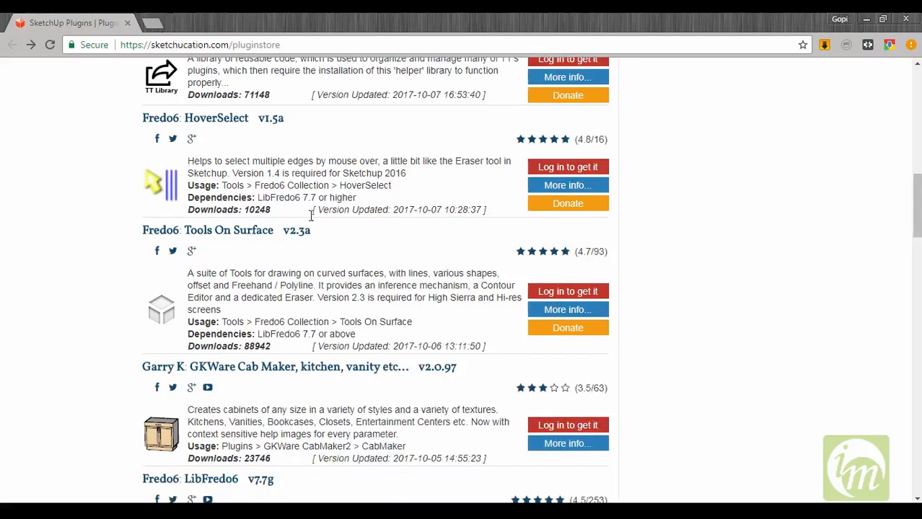
scroll(311, 215, "up", 15)
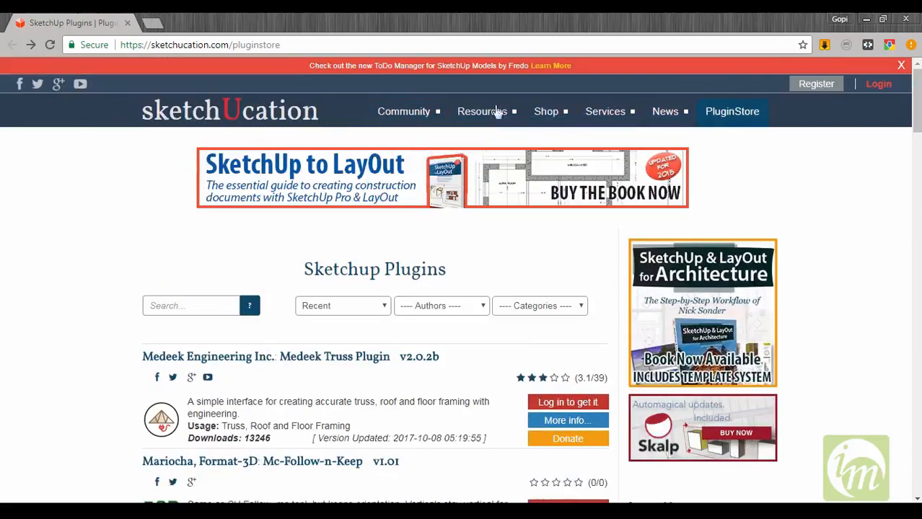
scroll(345, 184, "down", 5)
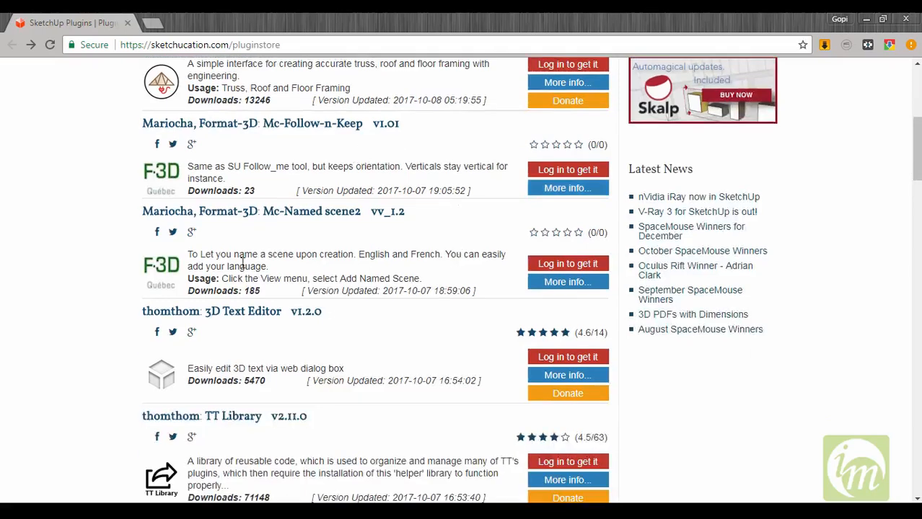
scroll(289, 210, "down", 7)
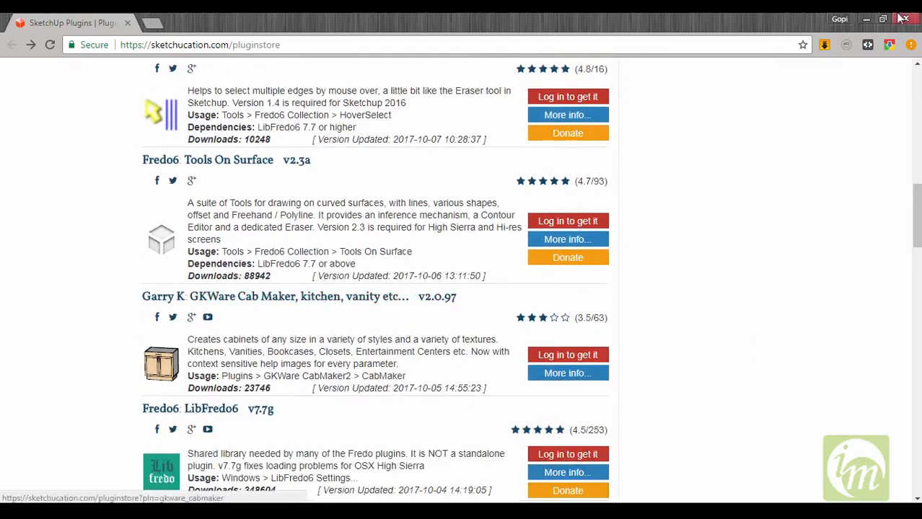
scroll(447, 346, "up", 12)
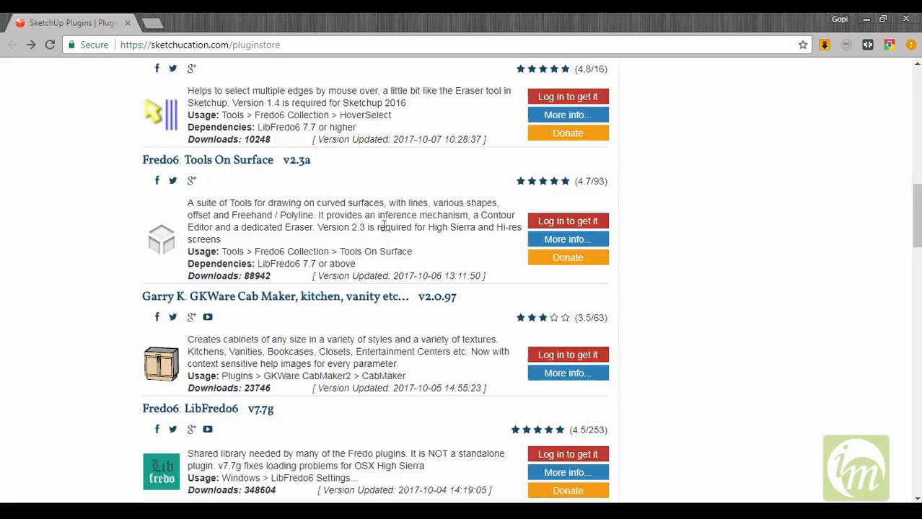
scroll(456, 323, "up", 12)
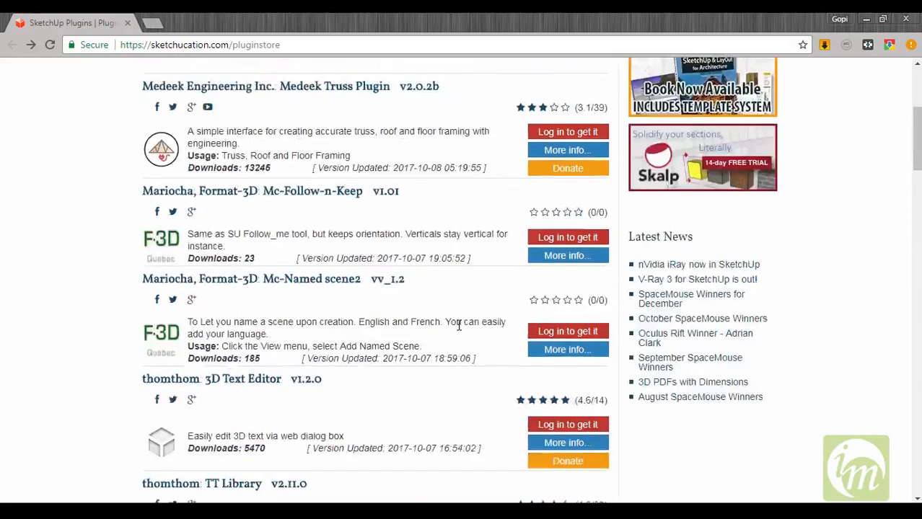
- Switch back to SketchUp and delete the default human figure from the model
left_click(863, 19)
left_click_drag(329, 173, 495, 362)
key("Delete")
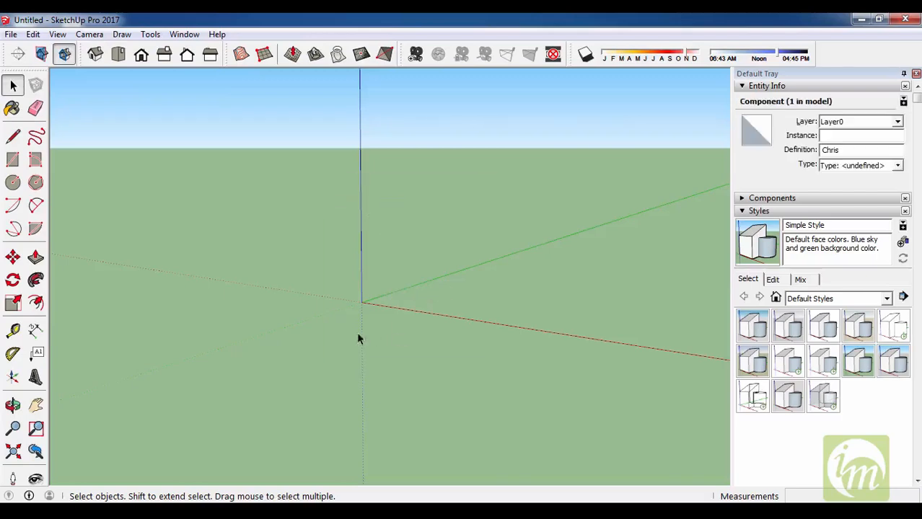
- Draw a rectangle of about 233' by 410' on the ground plane between the green and red axes
middle_click_drag(358, 335, 552, 417)
middle_click_drag(212, 348, 280, 383)
scroll(569, 420, "up", 4)
key("r")
left_click(339, 147)
scroll(339, 324, "down", 3)
left_click(689, 359)
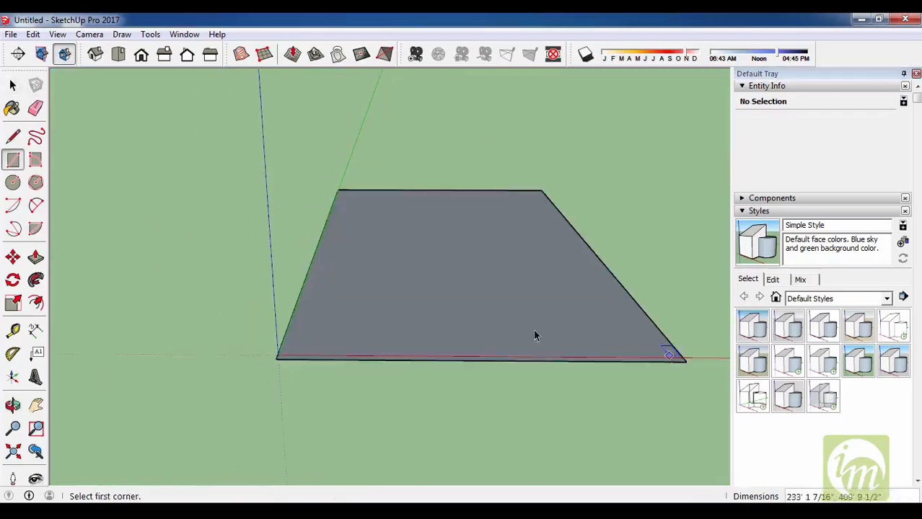
- Select the rectangle's face together with its edges, make it a component and clear the selection
key("space")
double_click(498, 322)
key("g")
key("Return")
left_click(541, 403)
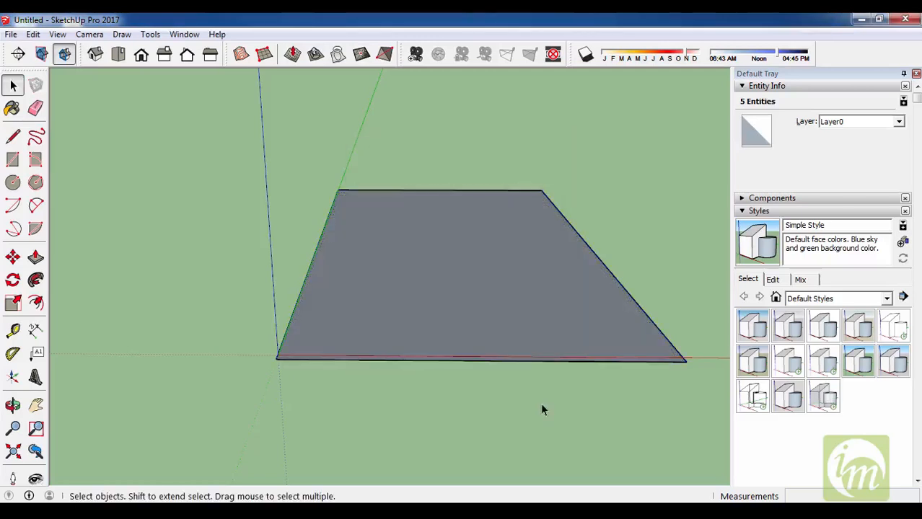
- Install LibFredo6_v7.7d.rbz from the Desktop's plugins folder through the Extension Manager and close the small window that pops up
left_click(184, 34)
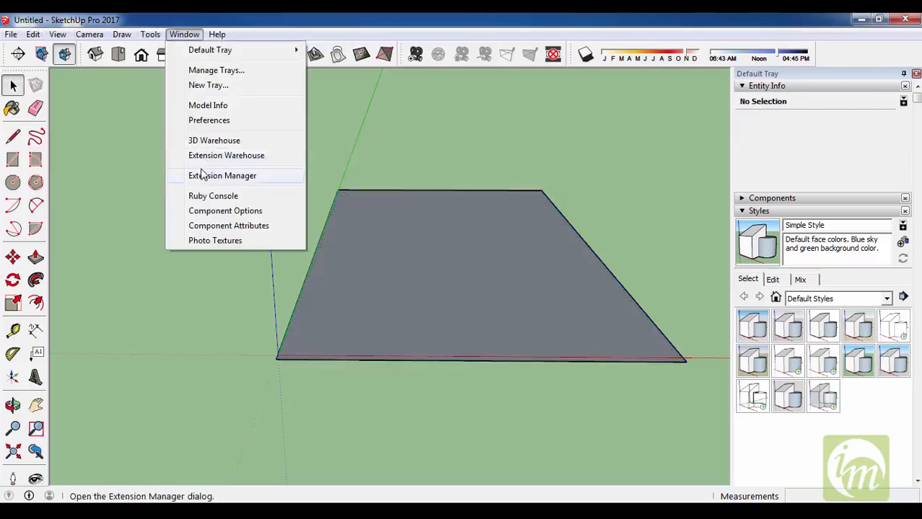
left_click(203, 175)
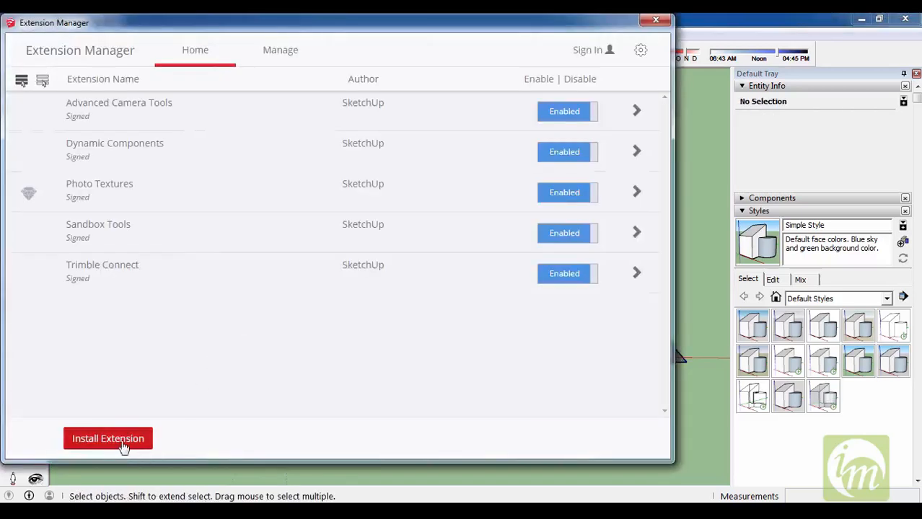
left_click(117, 442)
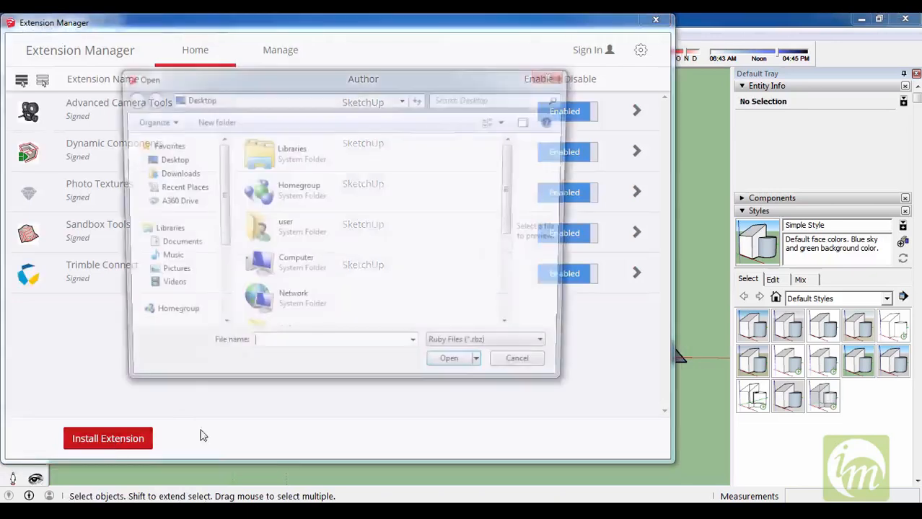
left_click_drag(514, 176, 514, 283)
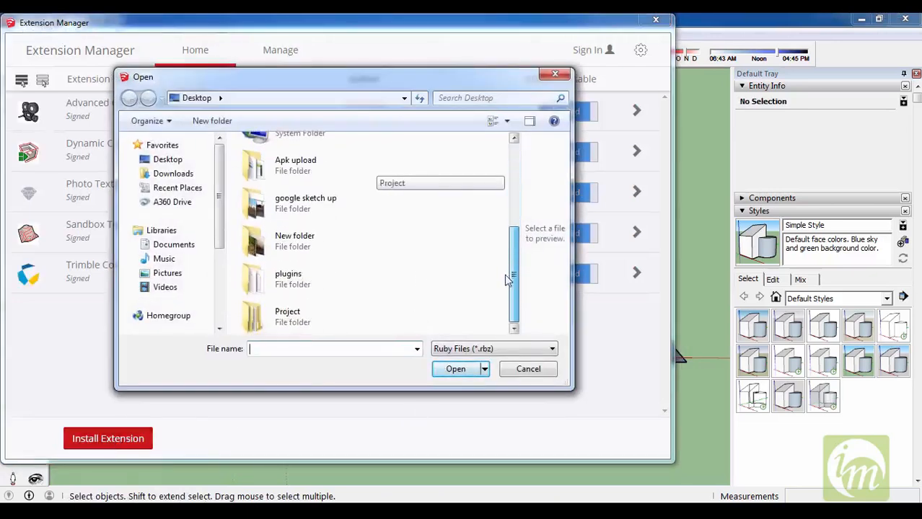
double_click(309, 281)
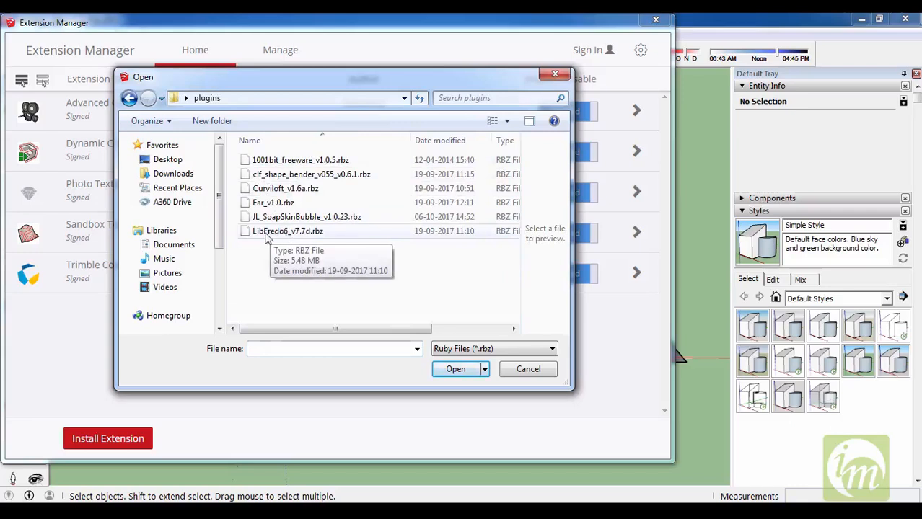
left_click(267, 239)
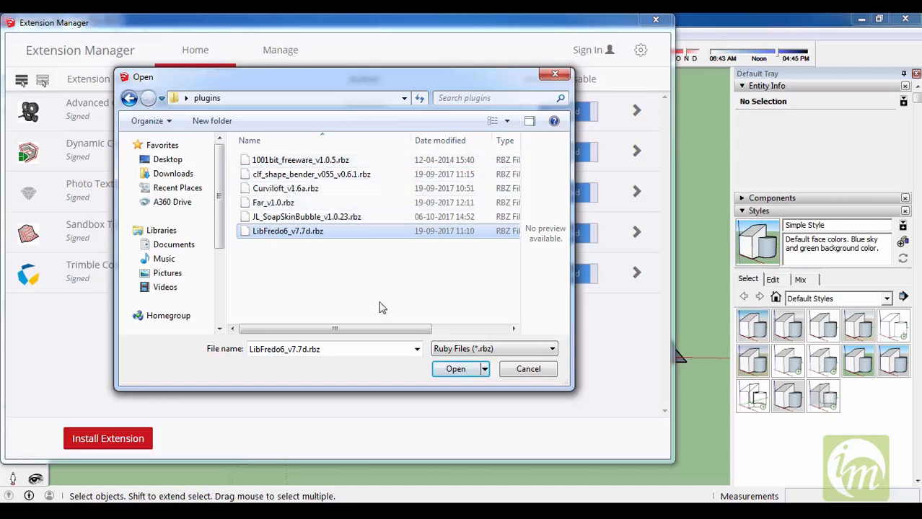
left_click(439, 368)
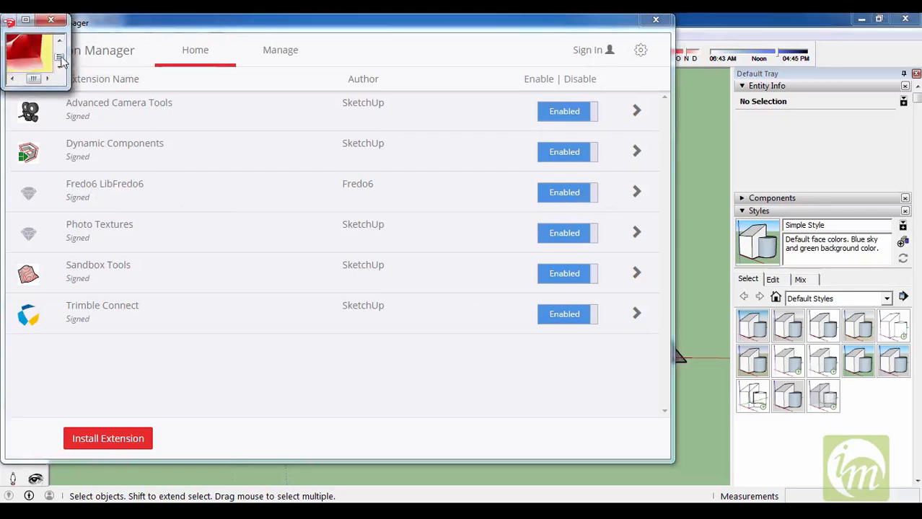
left_click_drag(32, 81, 40, 79)
left_click(52, 21)
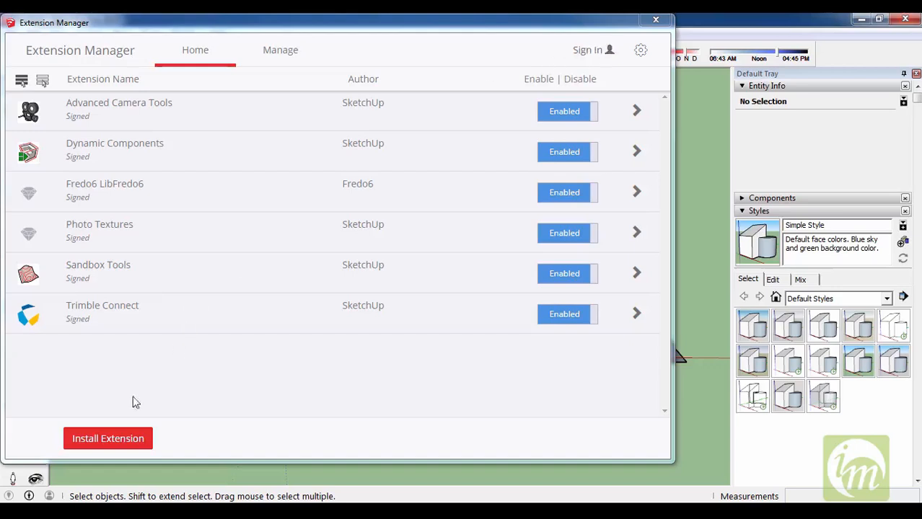
- Install the Curviloft_v1.6a.rbz and JL_SoapSkinBubble_v1.0.23.rbz extensions from the plugins folder
left_click(117, 442)
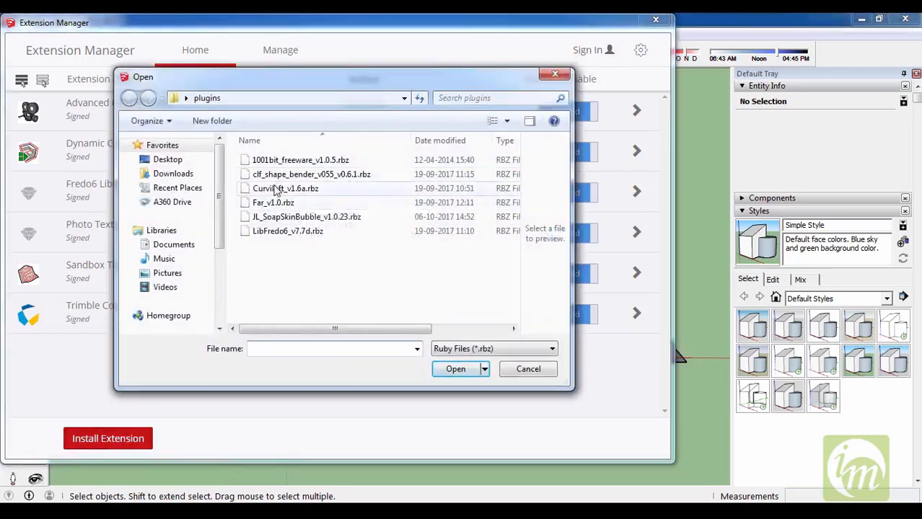
left_click(278, 189)
left_click(455, 369)
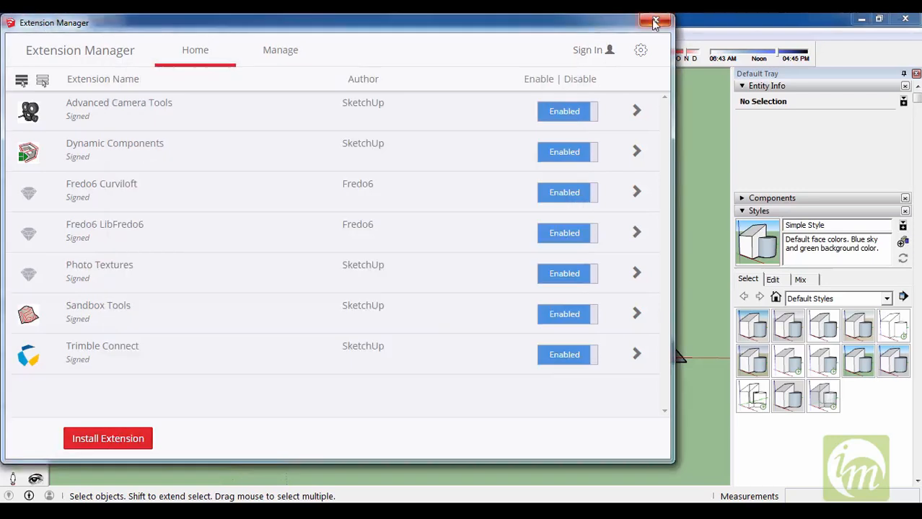
left_click(107, 440)
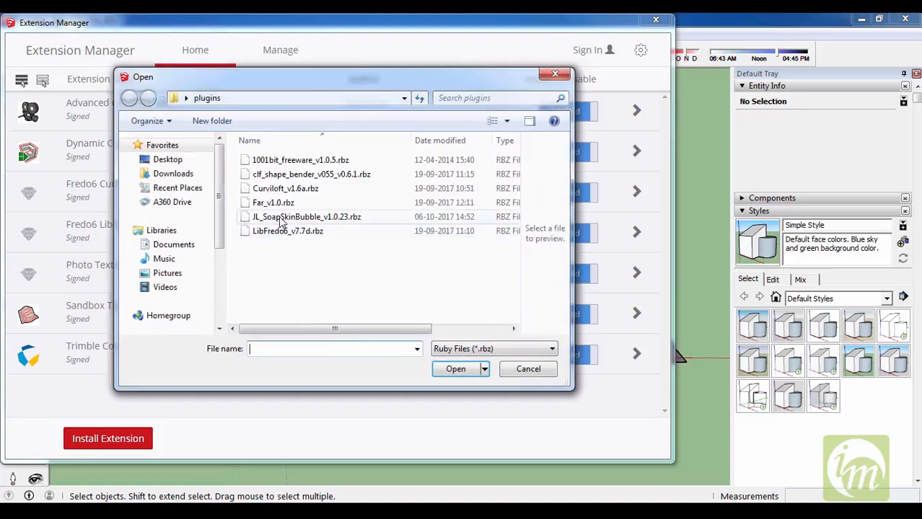
left_click(281, 218)
left_click(455, 369)
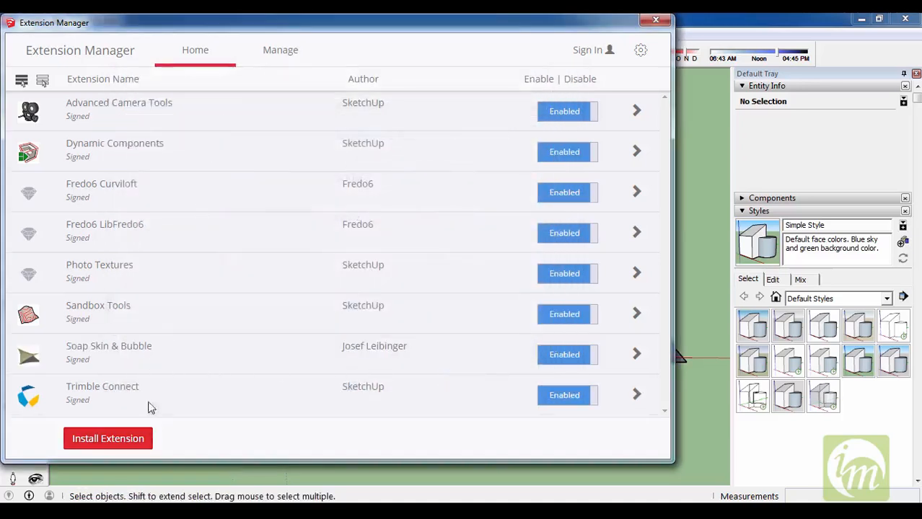
- Install the clf_shape_bender_v055_v0.6.1.rbz extension from the plugins folder
left_click(137, 439)
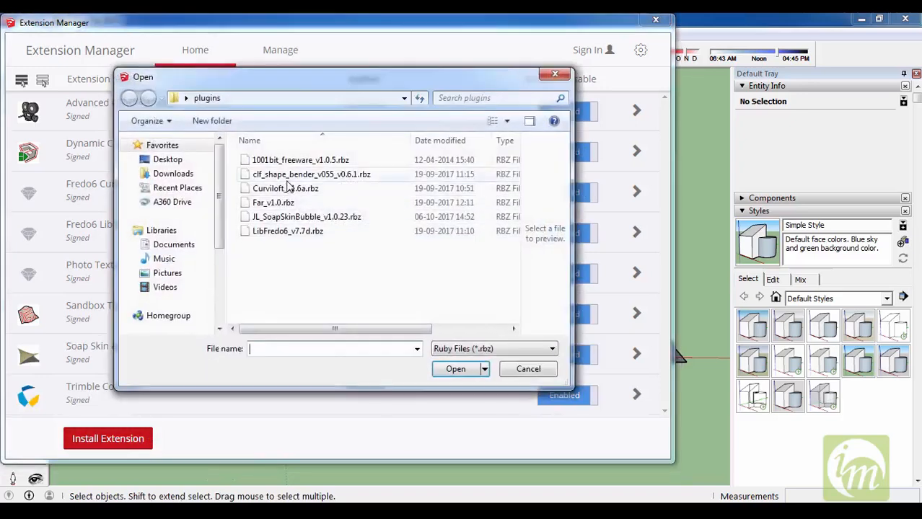
left_click(303, 174)
left_click(454, 370)
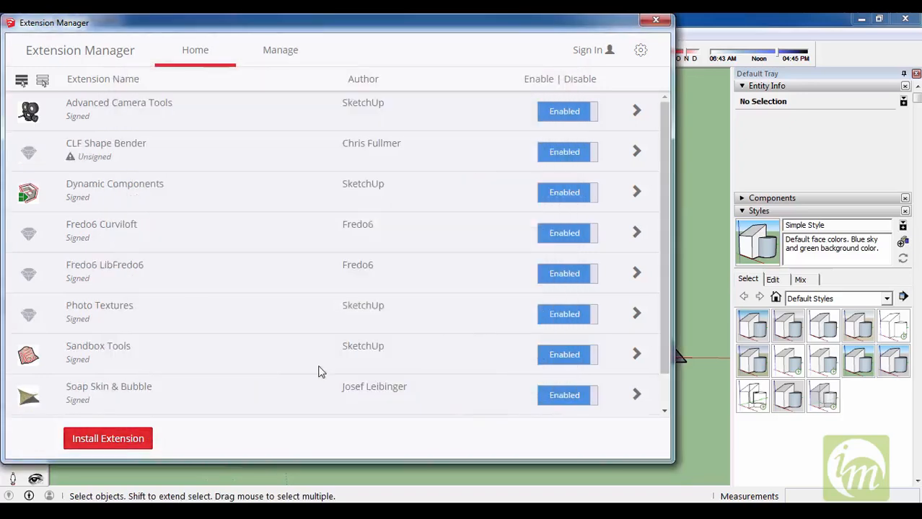
- Install the 1001bit_freeware_v1.0.5.rbz extension and shift its floating tool palette so its far end is in view
left_click(122, 438)
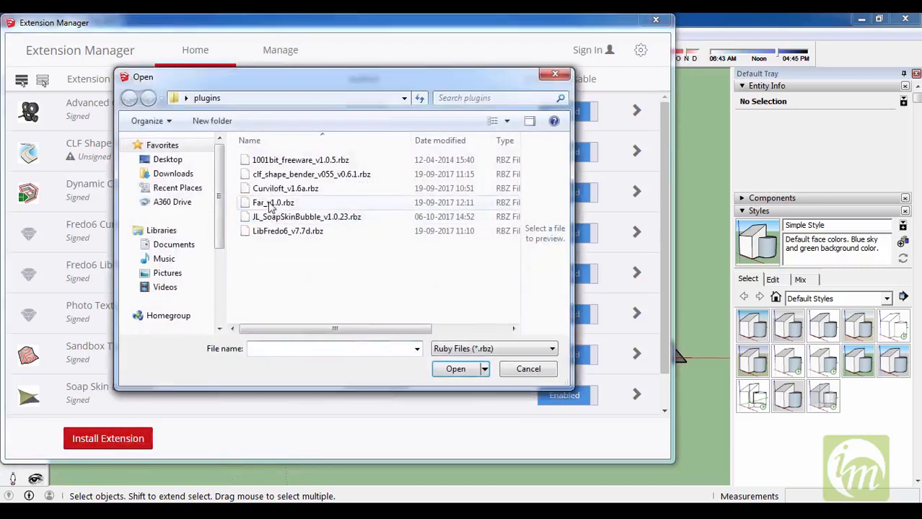
left_click(277, 161)
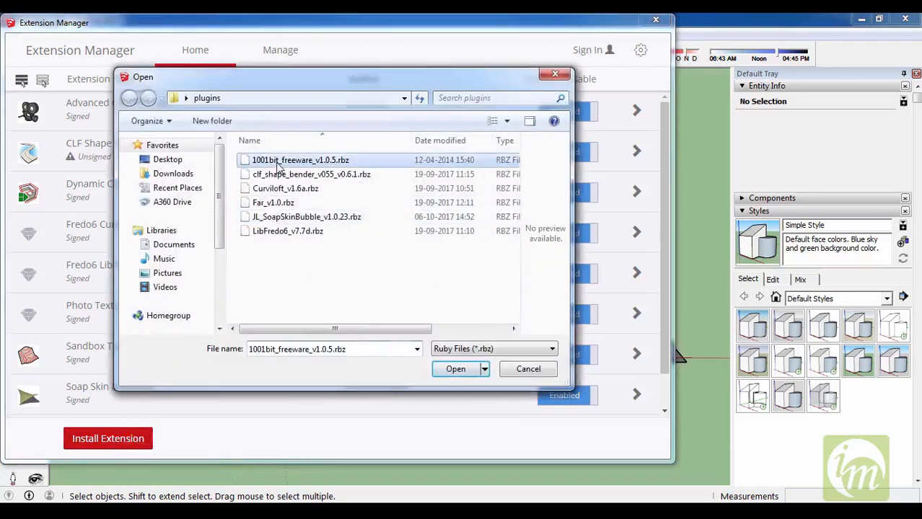
left_click(443, 370)
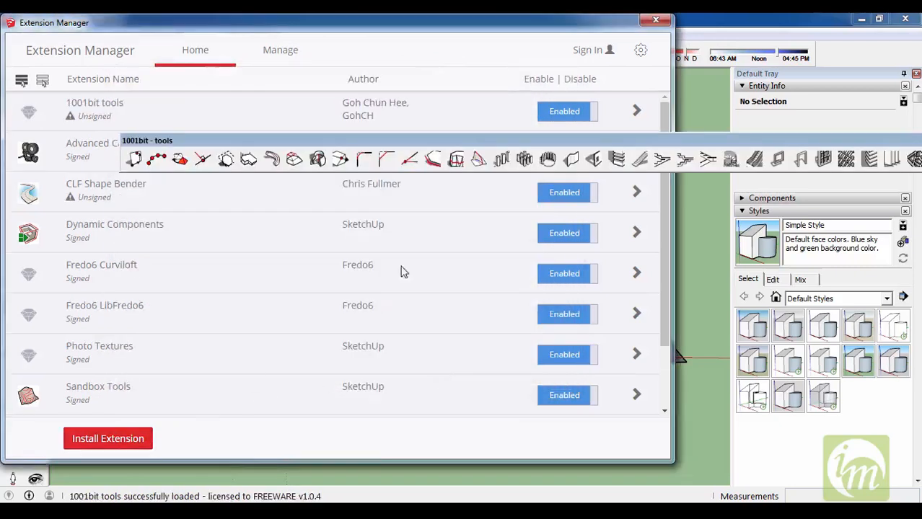
left_click_drag(659, 142, 454, 144)
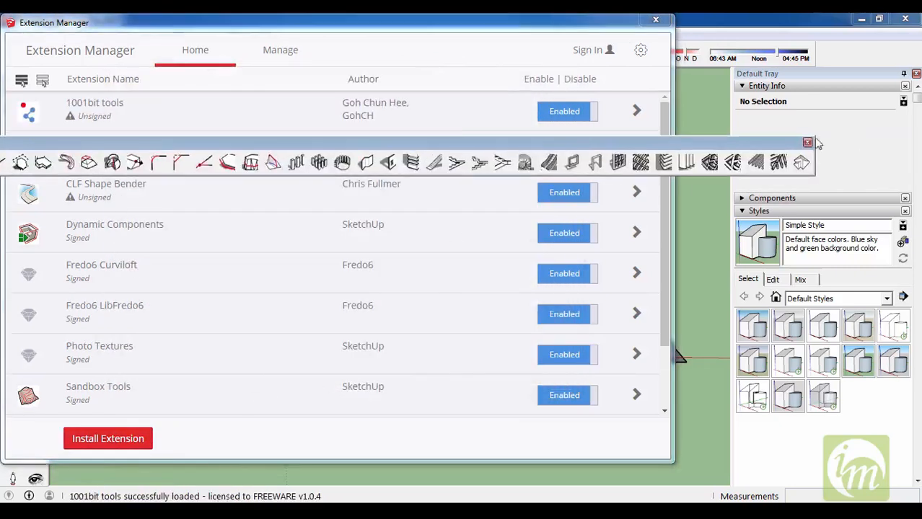
- Close the floating 1001bit tool palette, review the whole list of installed extensions and close the Extension Manager
left_click(808, 142)
left_click_drag(666, 161, 658, 339)
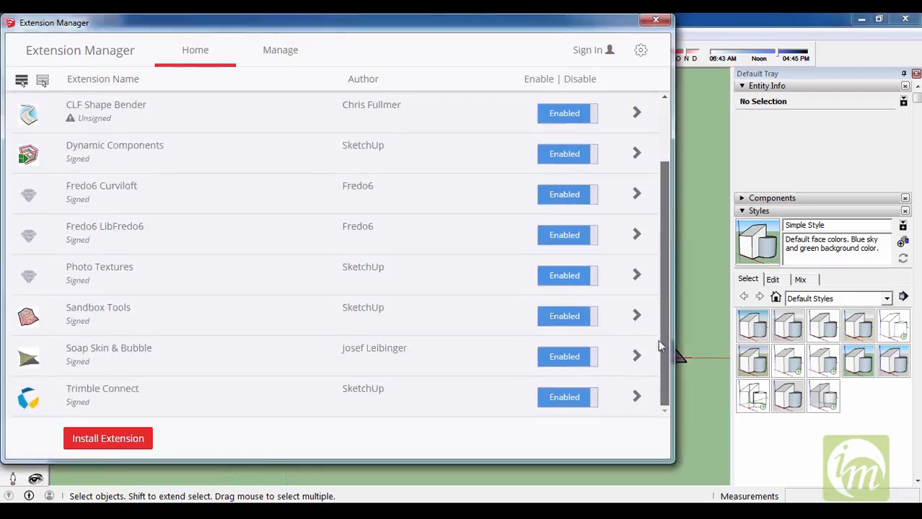
left_click_drag(658, 252, 660, 82)
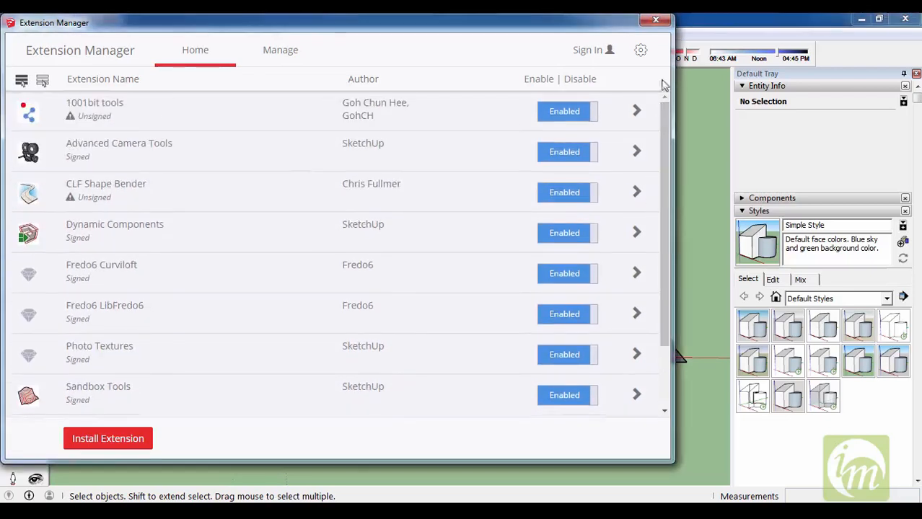
left_click(656, 20)
- Dock the Curviloft toolbar in the row beneath the existing toolbars and close the Default Tray
left_click_drag(116, 102, 37, 77)
scroll(545, 312, "down", 1)
middle_click_drag(545, 317, 238, 261)
scroll(328, 287, "up", 3)
middle_click_drag(398, 237, 571, 197)
left_click(916, 99)
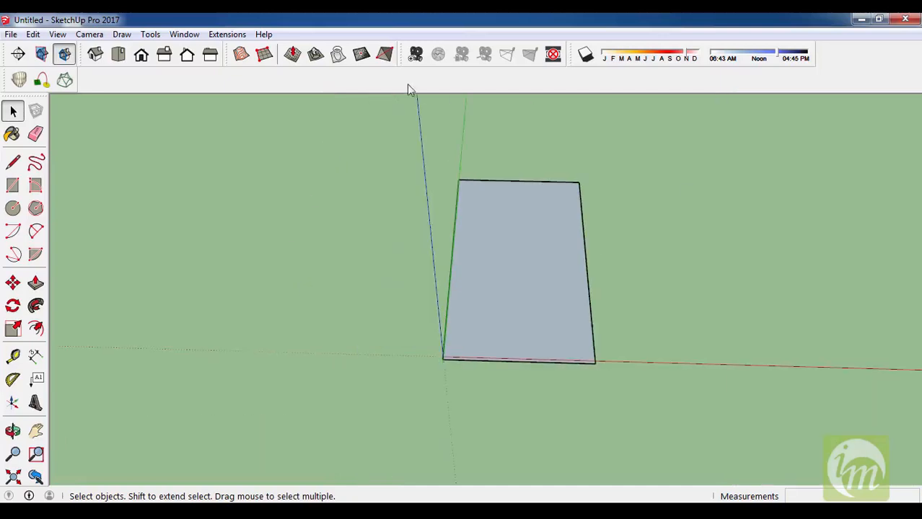
- Remove the Sandbox, Advanced Camera Tools, Shadows, Views and Section toolbars from the workspace
left_click_drag(232, 54, 247, 138)
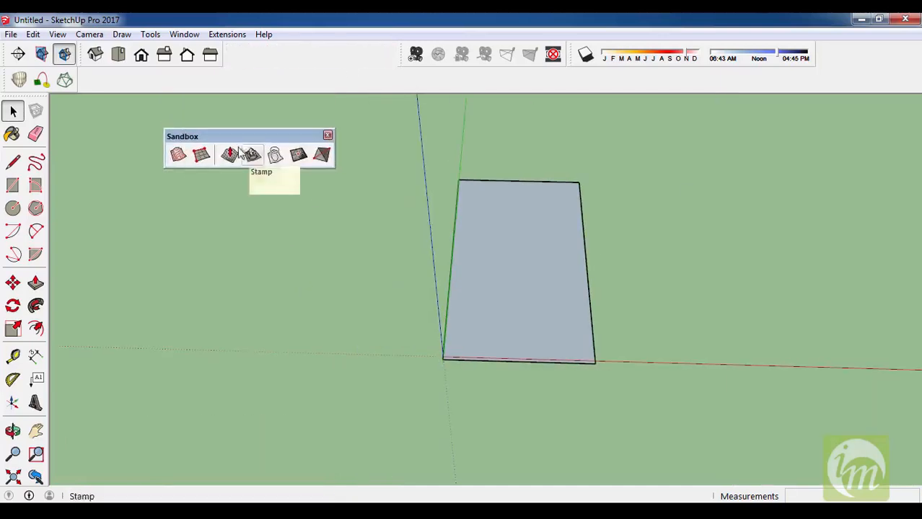
left_click(330, 136)
left_click_drag(401, 55, 295, 130)
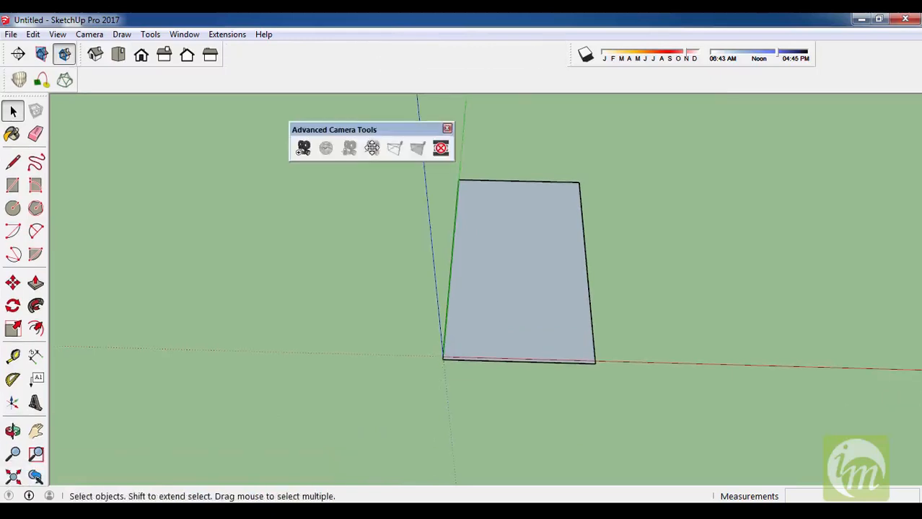
left_click(446, 128)
left_click_drag(568, 47, 569, 142)
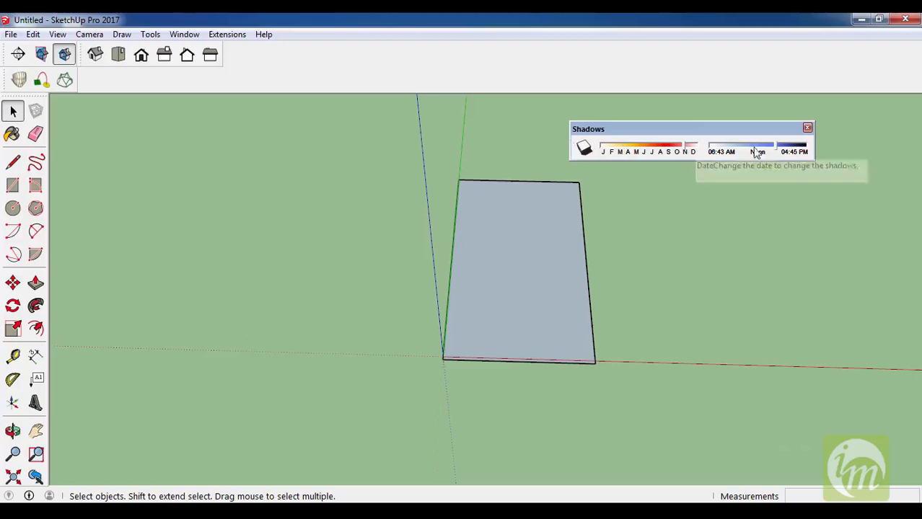
left_click(807, 129)
left_click_drag(85, 55, 22, 158)
left_click(158, 158)
left_click_drag(7, 54, 185, 159)
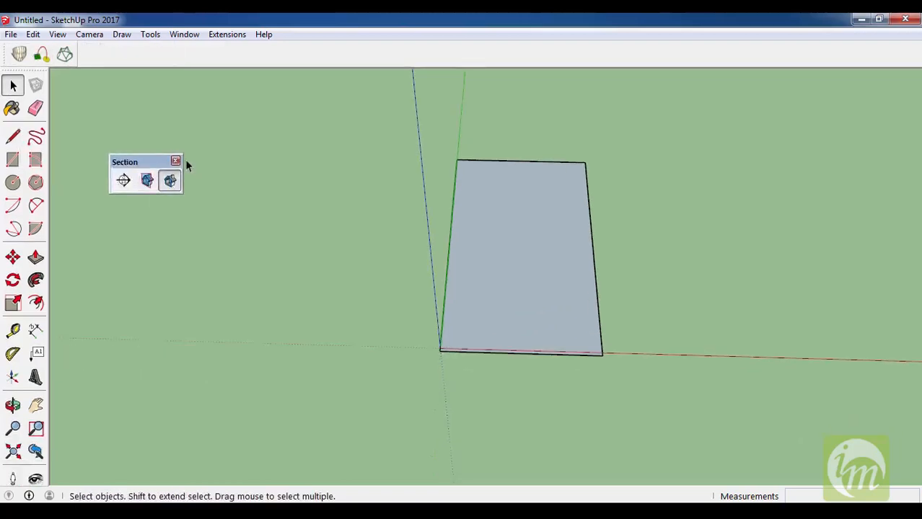
left_click(175, 162)
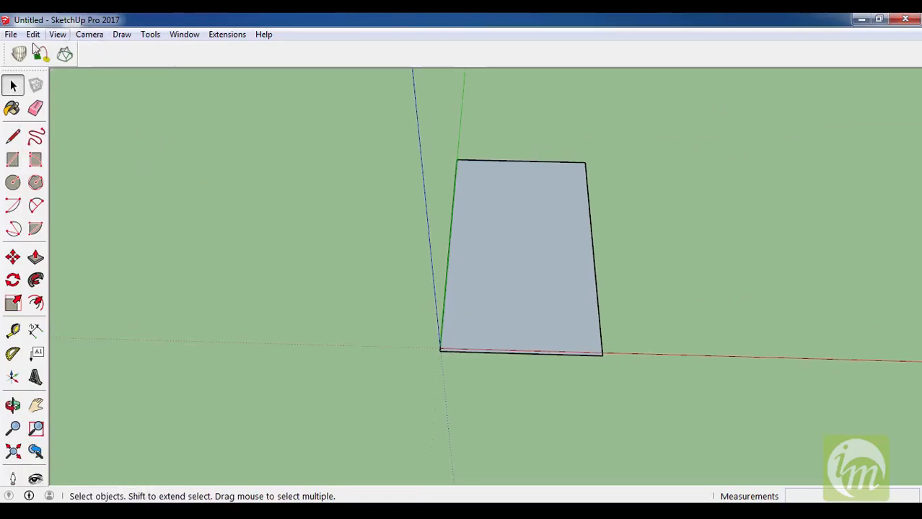
- Turn on the 1001bit - tools, Shape Bender and Soap Bubble toolbars in the Toolbars settings
left_click(58, 34)
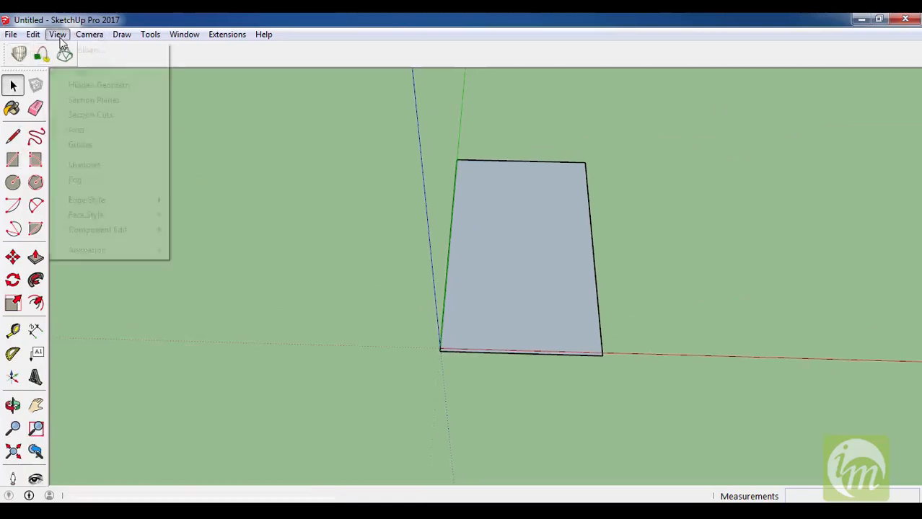
left_click(72, 49)
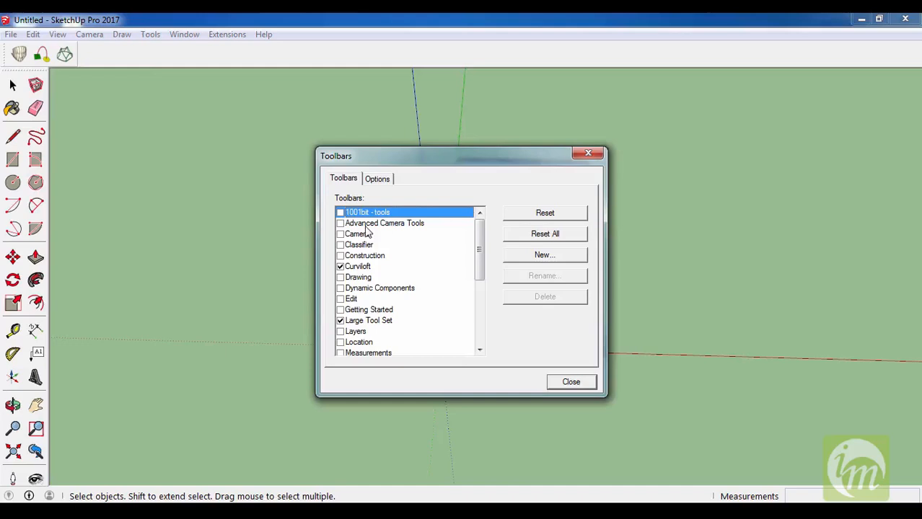
left_click(340, 213)
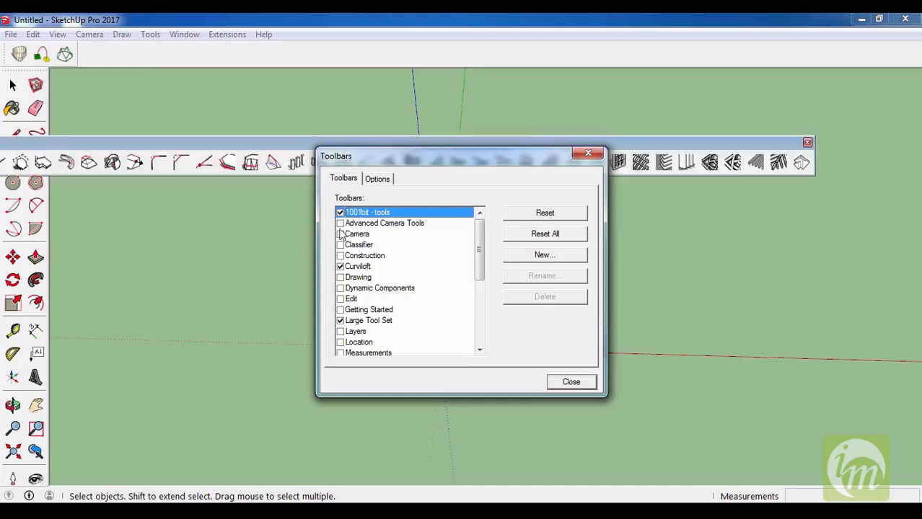
left_click_drag(480, 251, 428, 328)
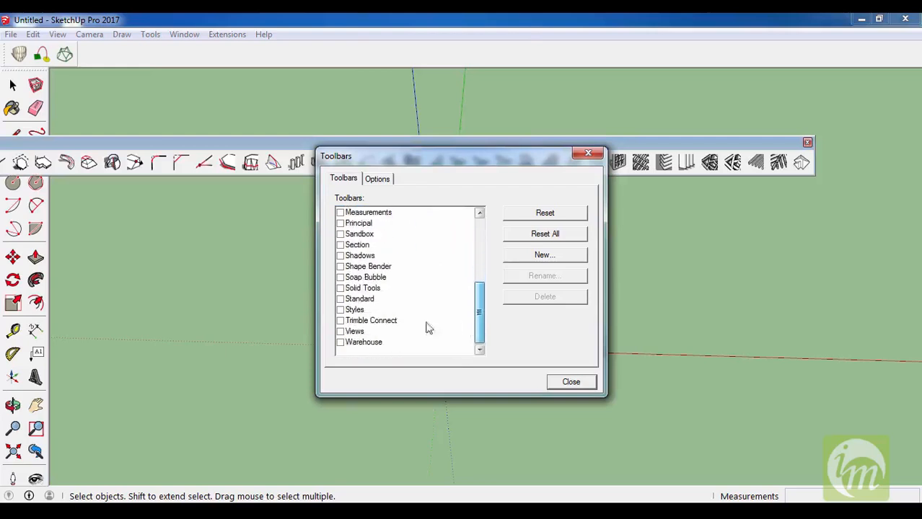
left_click(340, 267)
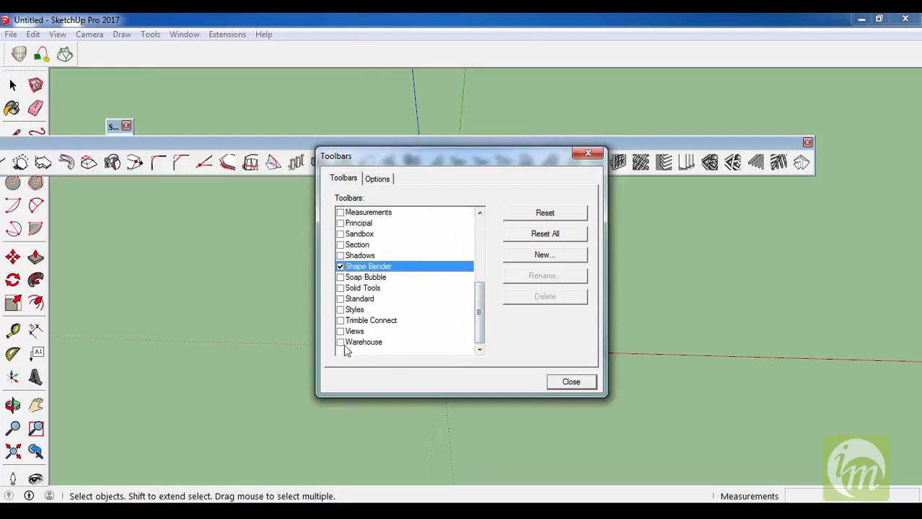
left_click(340, 278)
- Dock Soap Bubble and Shape Bender beside Curviloft and 1001bit tools in the row below, and close the Toolbars settings
left_click_drag(183, 114, 156, 53)
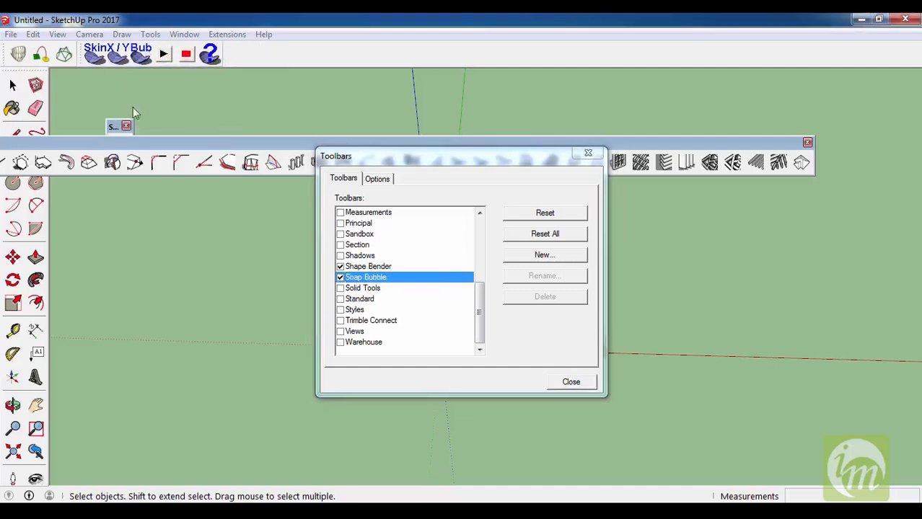
left_click_drag(112, 130, 231, 51)
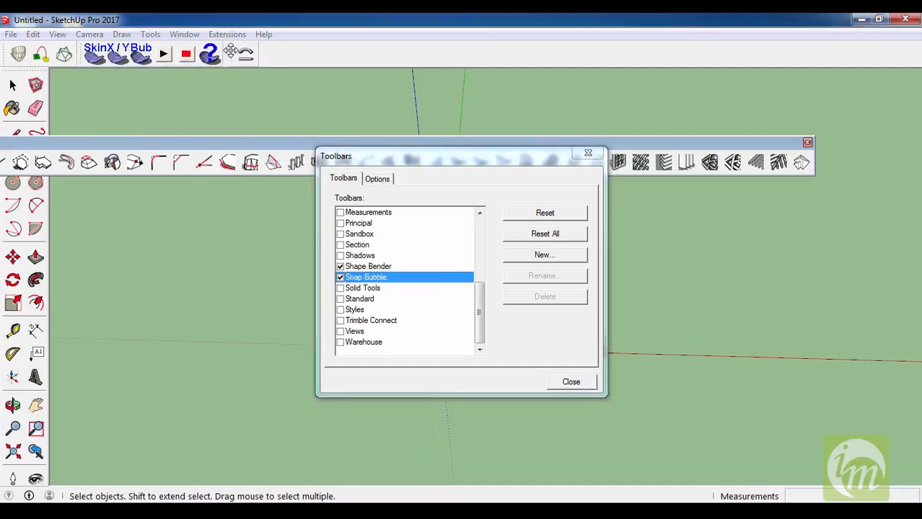
left_click_drag(612, 147, 336, 70)
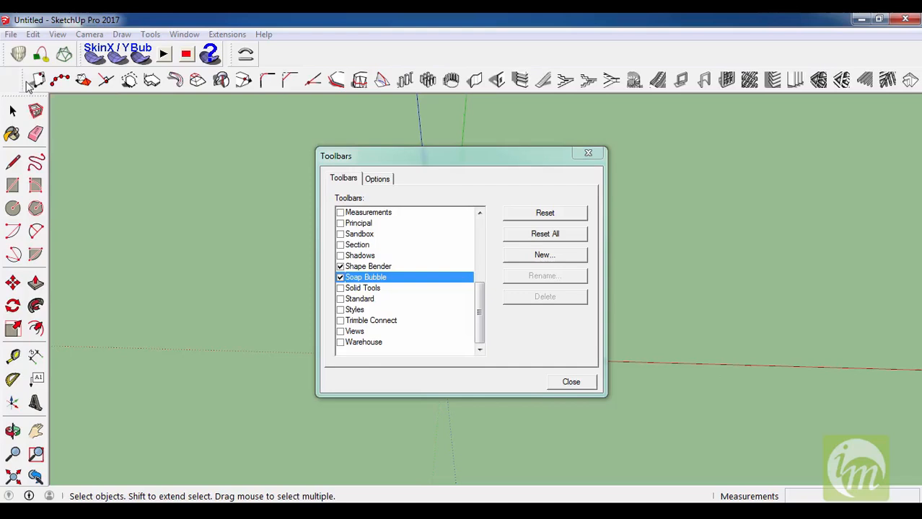
left_click_drag(23, 80, 5, 80)
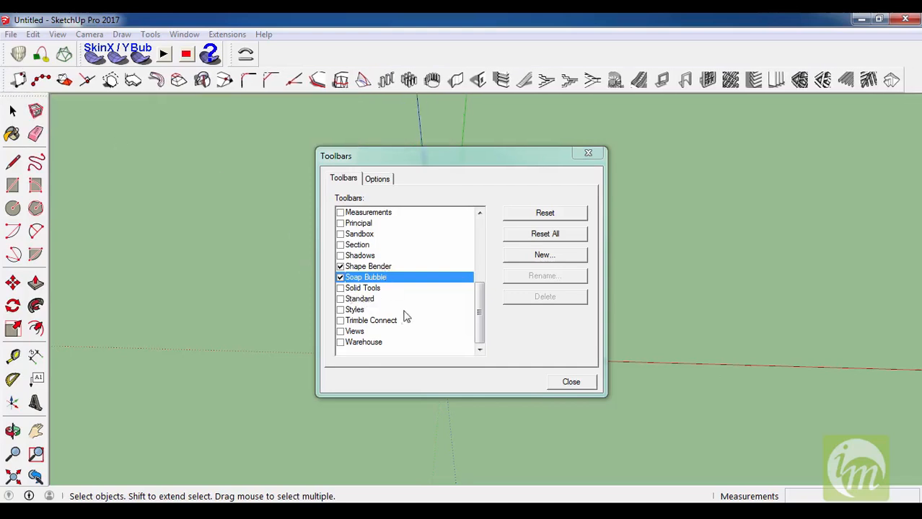
left_click_drag(477, 333, 484, 252)
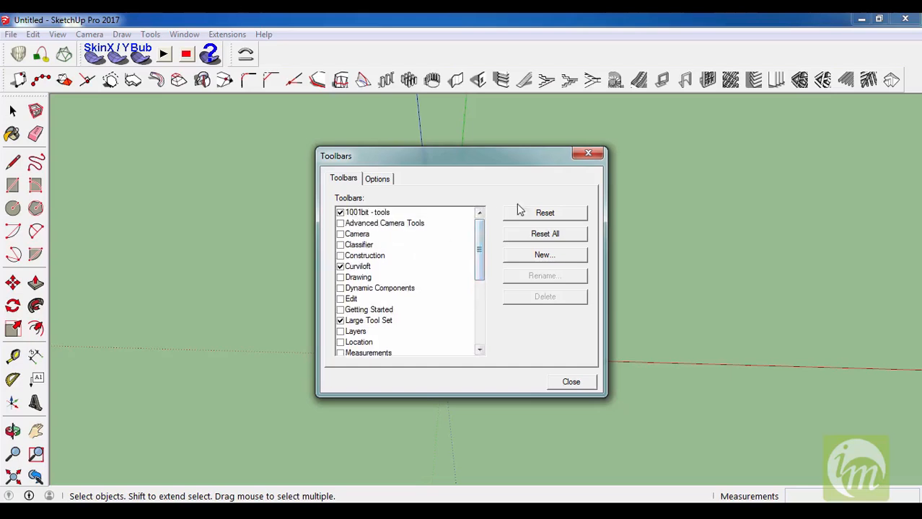
left_click(588, 155)
- Float the Shape Bender toolbar over the drawing area beside the flat rectangle and check its tool description
scroll(439, 307, "down", 2)
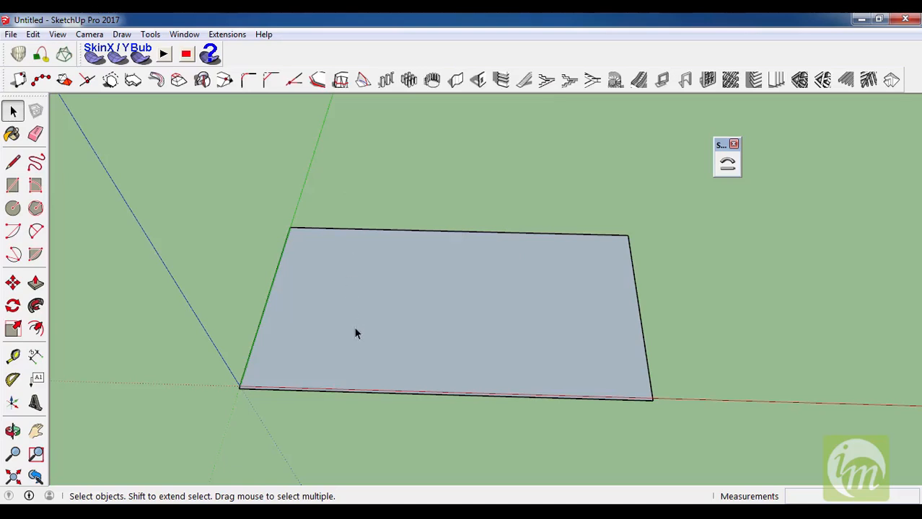
scroll(354, 333, "up", 1)
left_click_drag(722, 148, 741, 147)
middle_click_drag(384, 264, 411, 289)
scroll(448, 214, "down", 3)
scroll(498, 238, "up", 2)
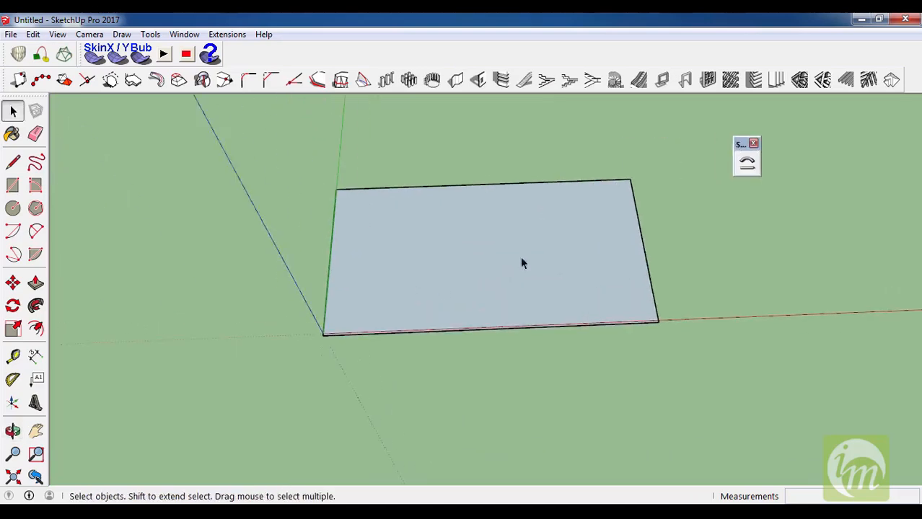
scroll(649, 209, "up", 3)
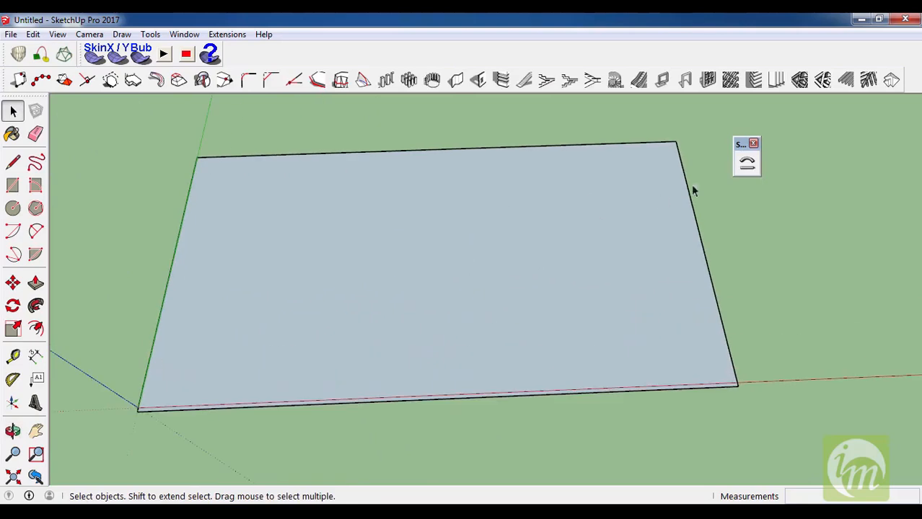
middle_click_drag(469, 214, 457, 241)
scroll(479, 241, "down", 3)
scroll(479, 241, "up", 2)
left_click(747, 163)
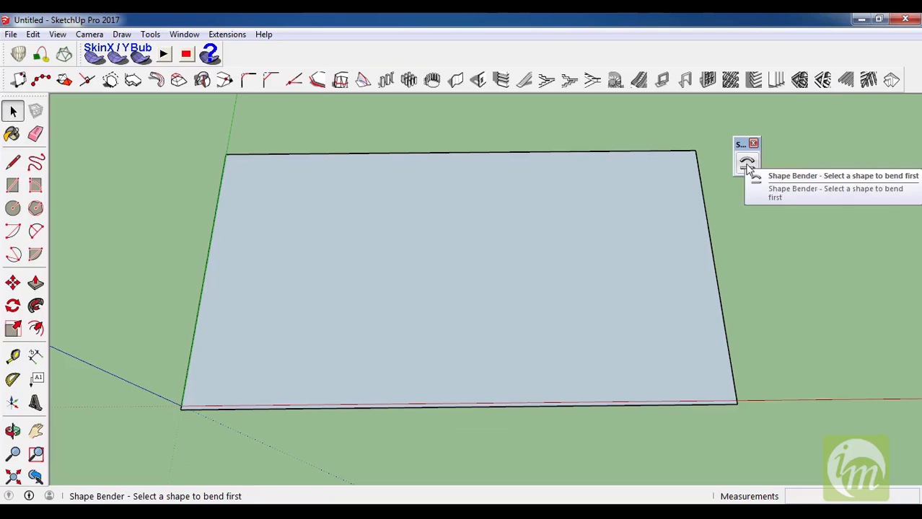
scroll(531, 235, "down", 2)
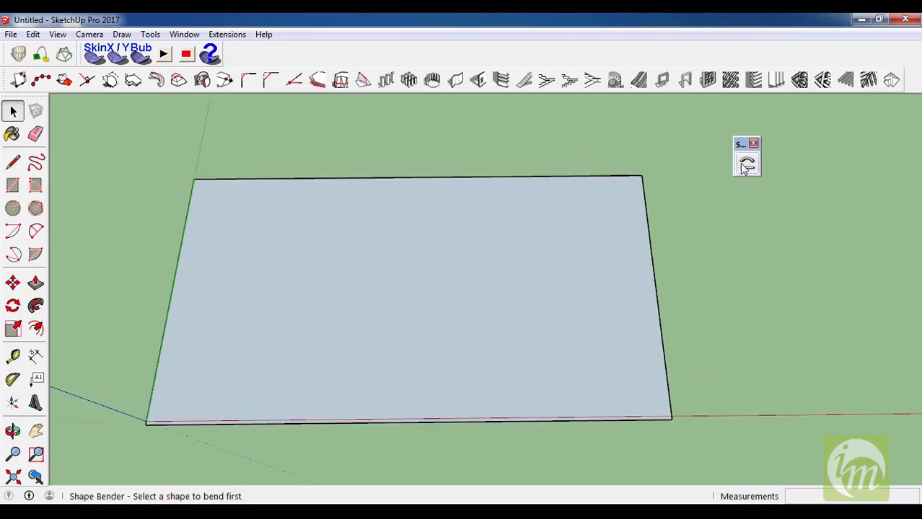
scroll(596, 269, "down", 2)
scroll(389, 313, "up", 2)
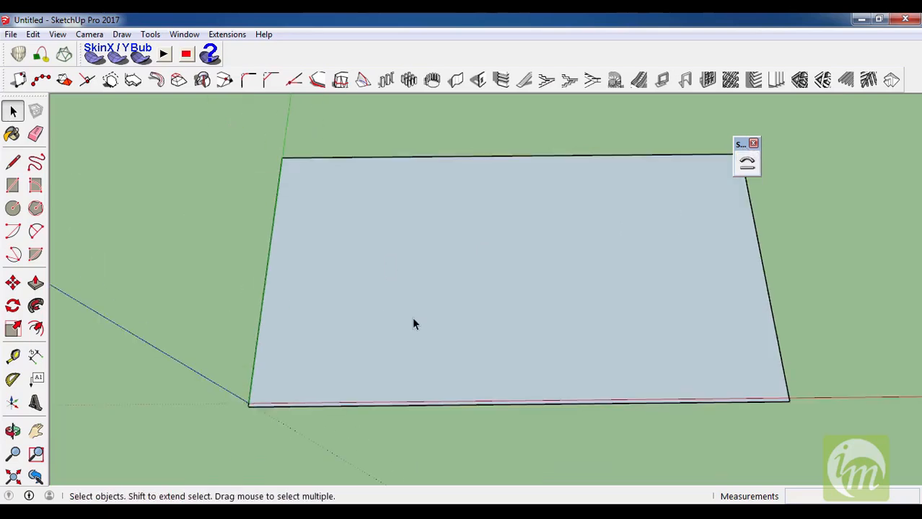
- Draw a line about 90' long parallel to the red axis on the large face near the origin corner
key("l")
scroll(375, 324, "up", 2)
scroll(702, 191, "down", 2)
scroll(422, 319, "up", 1)
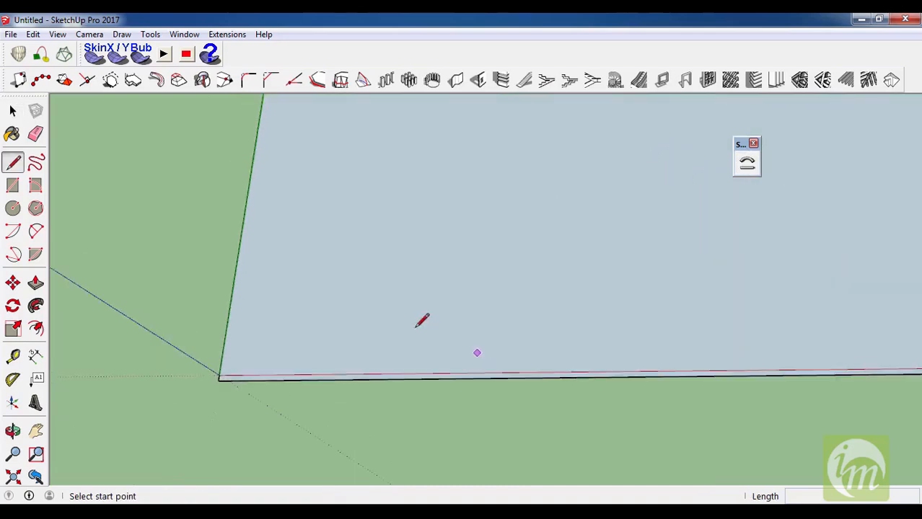
scroll(380, 308, "up", 1)
scroll(340, 332, "up", 1)
left_click(340, 336)
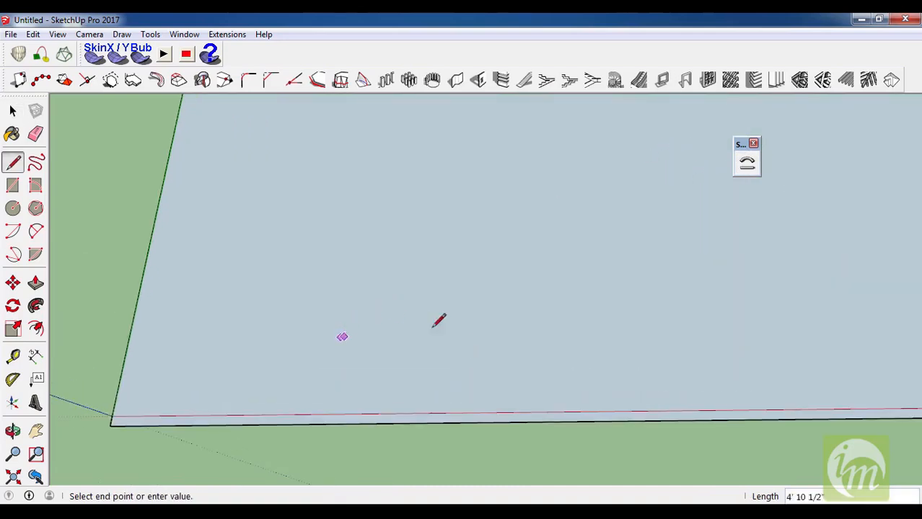
left_click(503, 335)
key("Escape")
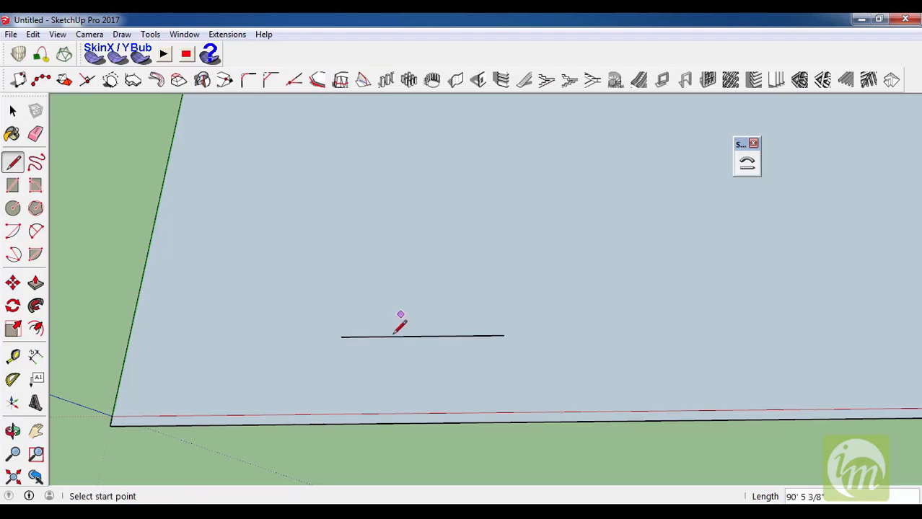
- Draw a rectangle about 357' by 140' in the middle of the large face and group it
scroll(395, 329, "up", 1)
scroll(332, 323, "up", 2)
key("r")
scroll(328, 325, "down", 3)
left_click(357, 212)
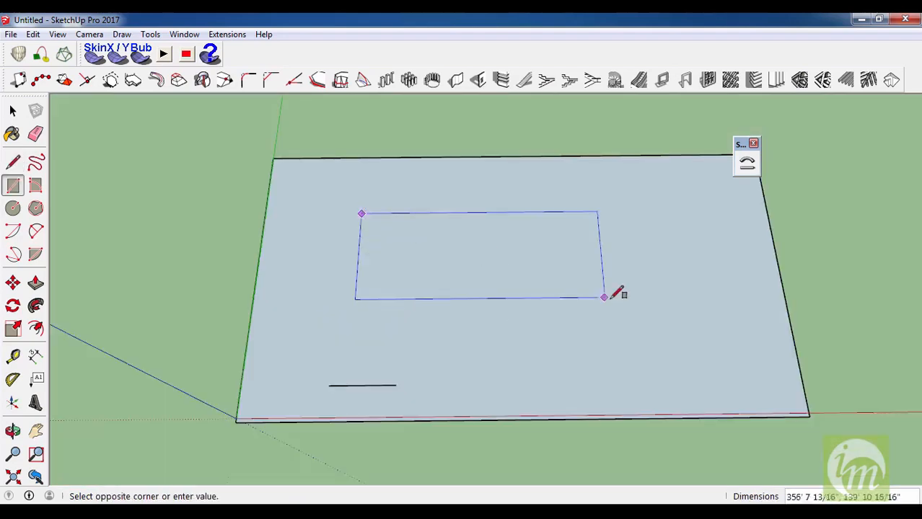
left_click(603, 295)
key("space")
double_click(500, 255)
key("g")
key("Escape")
- Push/Pull the inner rectangle upward into a block about 94' high and open its group for editing
key("p")
left_click_drag(439, 253, 439, 218)
scroll(423, 237, "up", 1)
key("space")
scroll(423, 235, "up", 1)
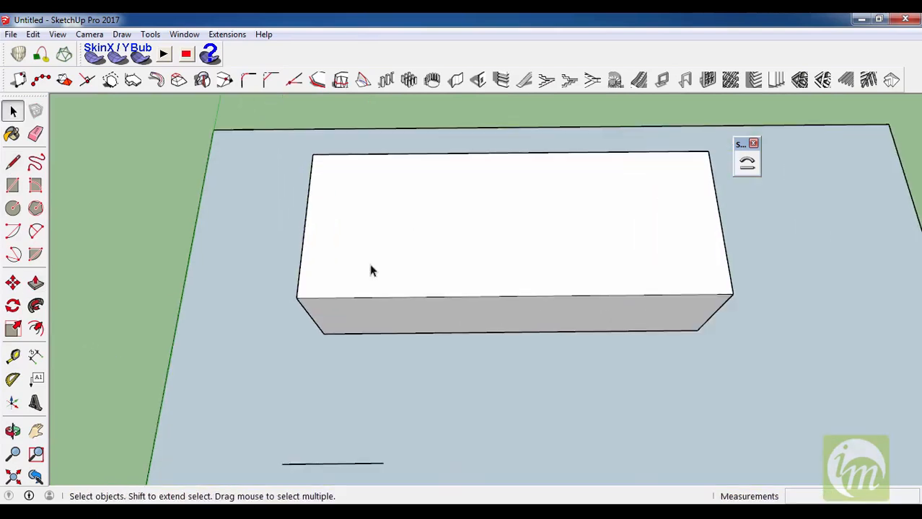
double_click(384, 311)
- Try a single arc between the two front corners of the block's top face and undo it
key("a")
left_click(295, 298)
left_click(732, 294)
left_click(537, 255)
key("space")
left_click(525, 276)
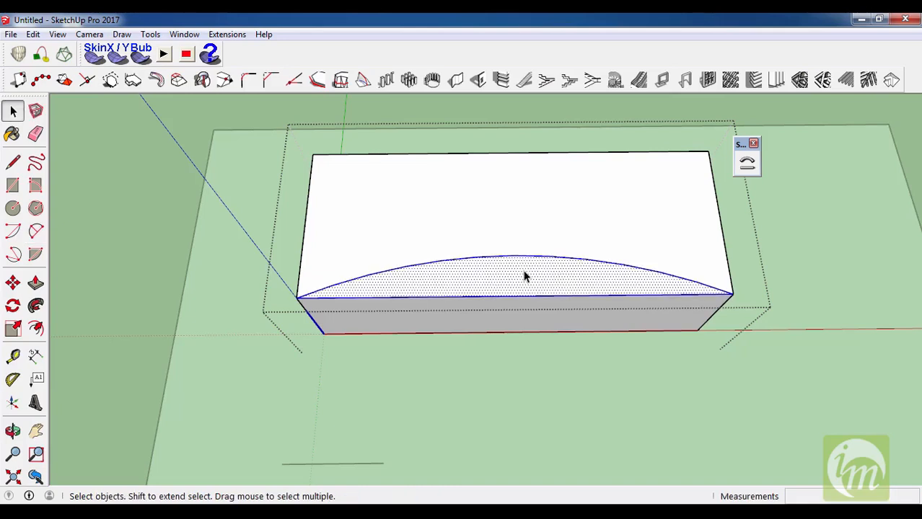
key("p")
key("ctrl+z")
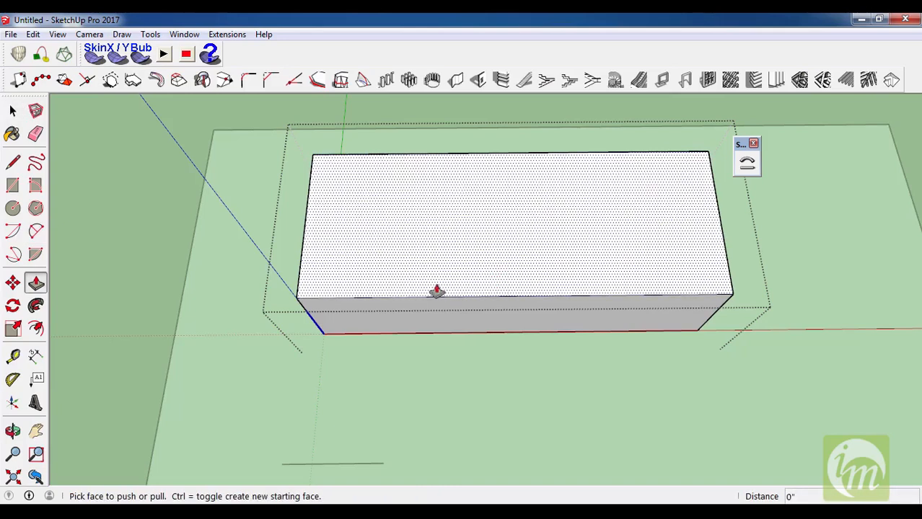
- Draw a wavy chain of four arcs on the block's top face from one front corner to the other
key("a")
left_click(295, 298)
left_click(446, 265)
left_click(384, 259)
left_click(445, 264)
left_click(518, 281)
left_click(499, 285)
left_click(518, 282)
left_click(591, 266)
left_click(586, 257)
left_click(591, 266)
left_click(732, 295)
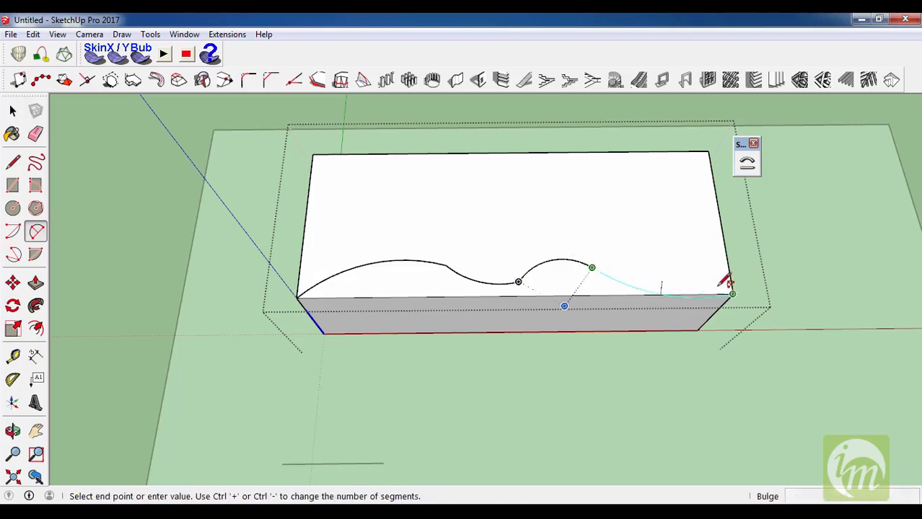
left_click(694, 260)
key("space")
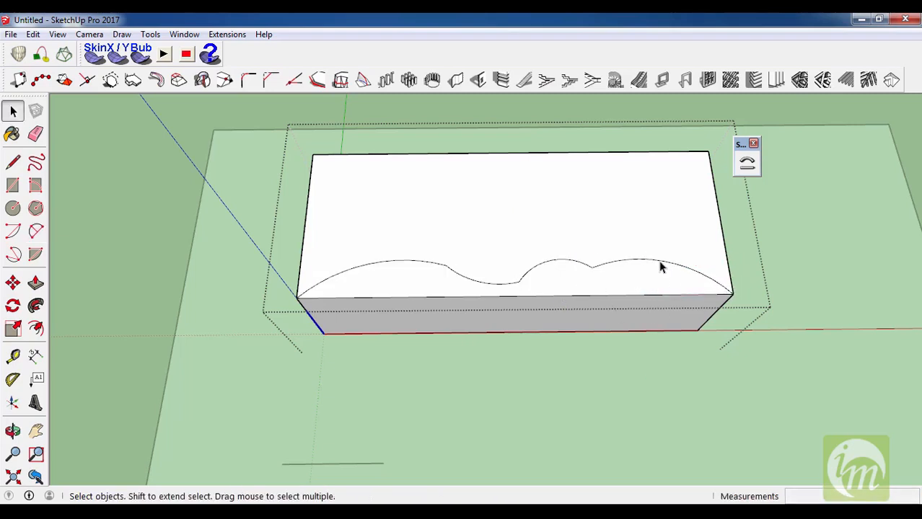
- Push the area between the wavy arcs and the front edge down 94' 2" through the block to cut it away
left_click(672, 270)
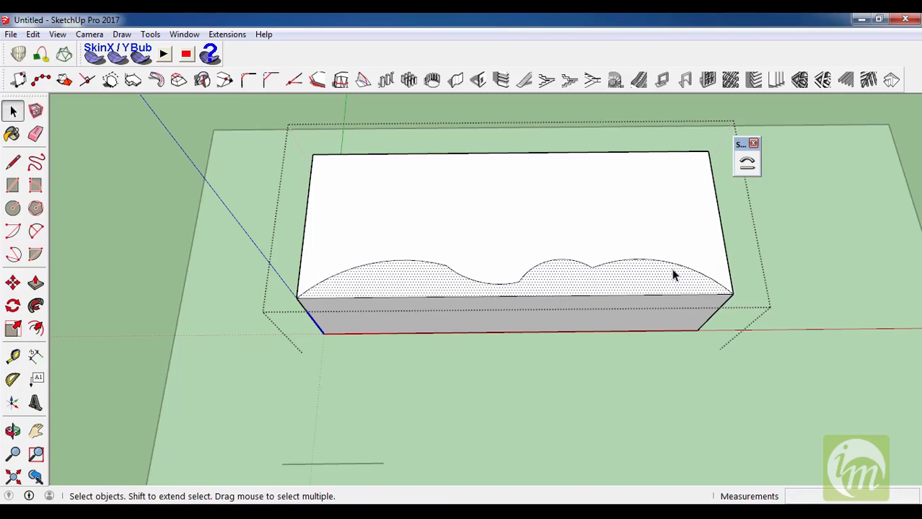
key("p")
left_click(574, 330)
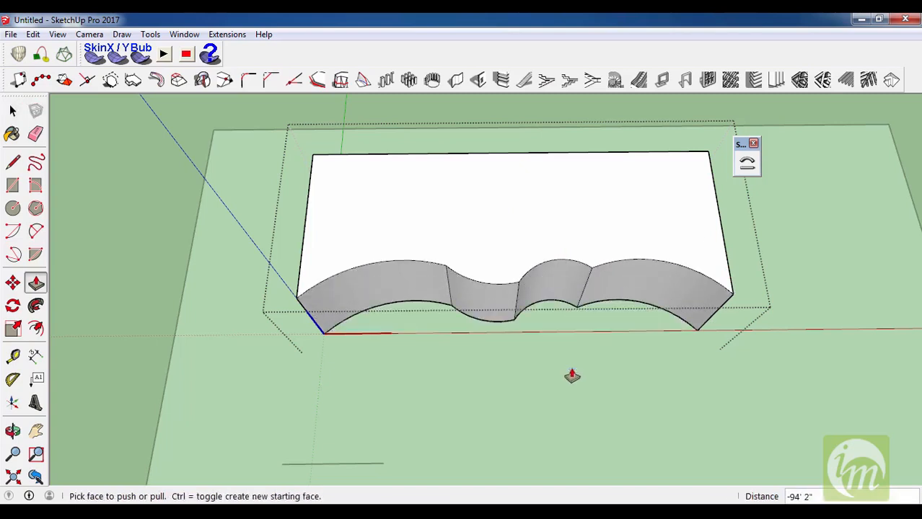
- Open the wavy block's group and copy the four arcs along its top front edge
key("space")
scroll(499, 351, "down", 3)
left_click(498, 350)
middle_click_drag(498, 351, 548, 279)
scroll(518, 405, "up", 1)
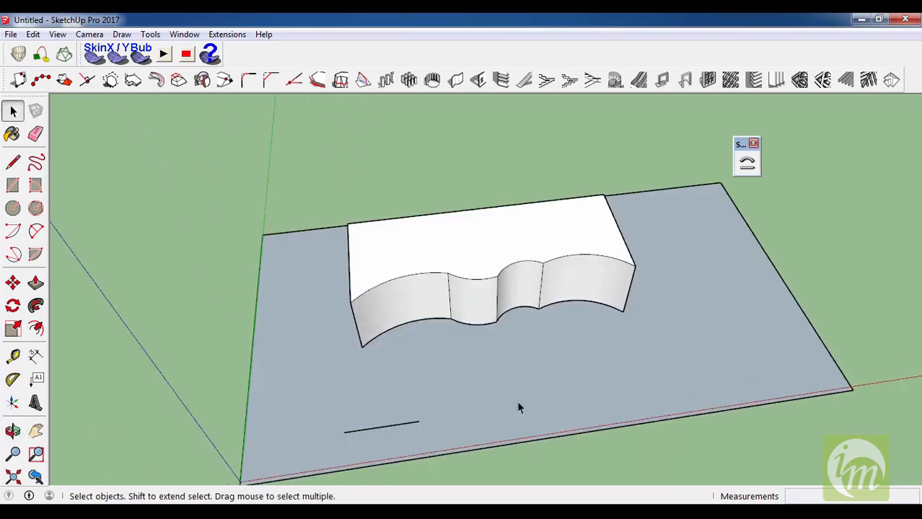
scroll(431, 278, "up", 3)
double_click(432, 277)
scroll(417, 251, "down", 2)
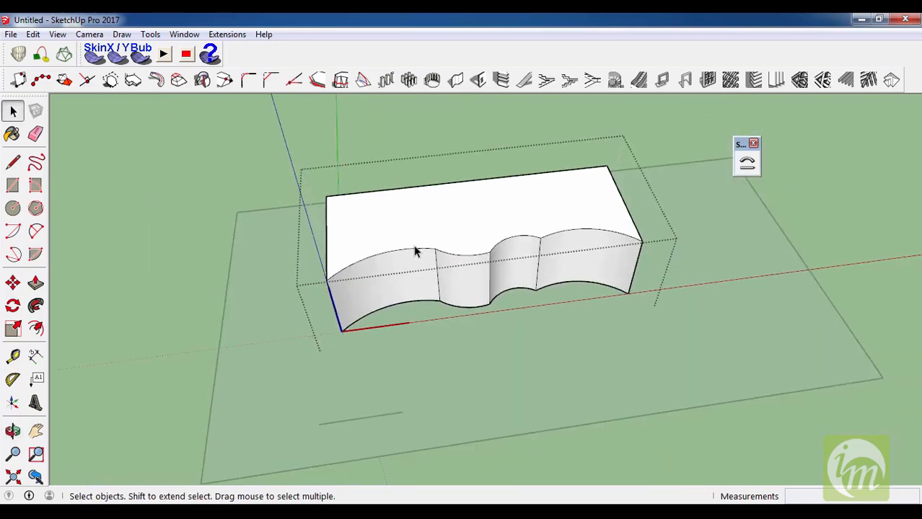
left_click(414, 247)
left_click(426, 249)
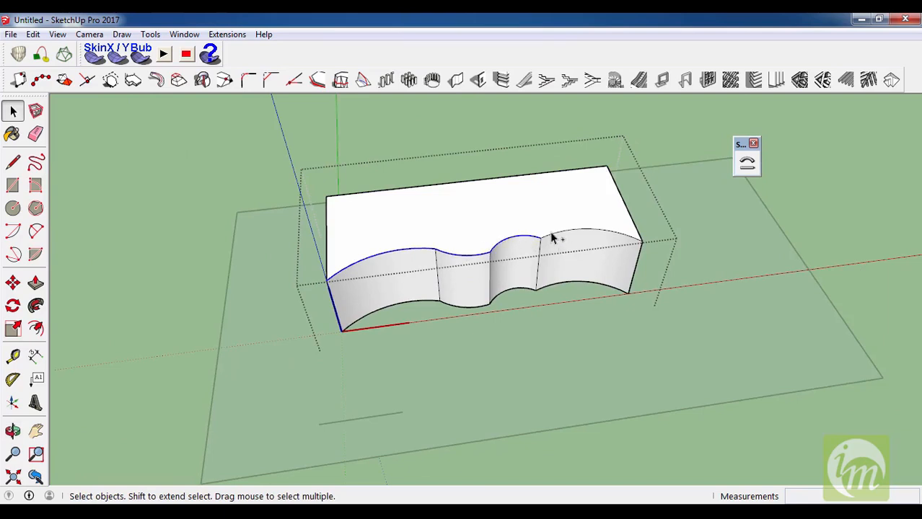
- Paste the copied arcs outside the group, aligned with the wavy block's top front edge
scroll(553, 241, "down", 3)
left_click(589, 370)
scroll(467, 309, "up", 3)
key("ctrl+v")
scroll(437, 311, "up", 2)
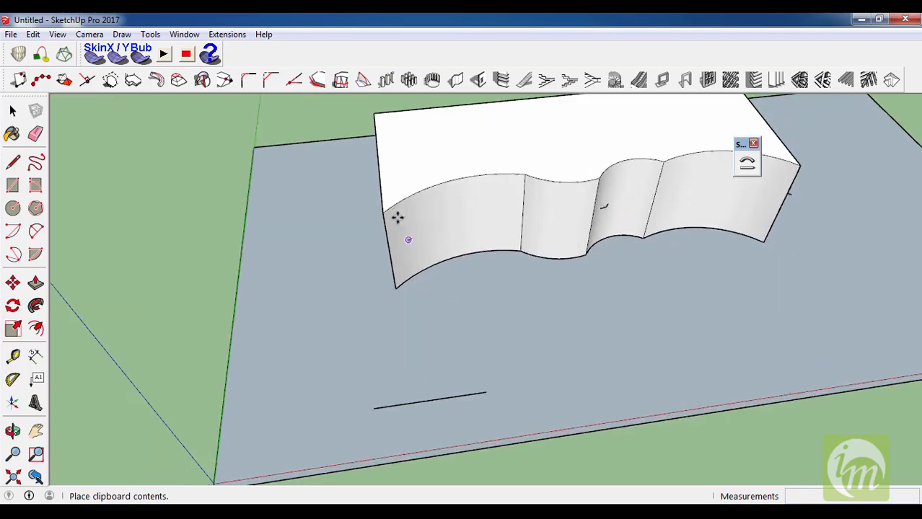
left_click(386, 212)
scroll(479, 278, "down", 3)
key("space")
scroll(447, 335, "down", 2)
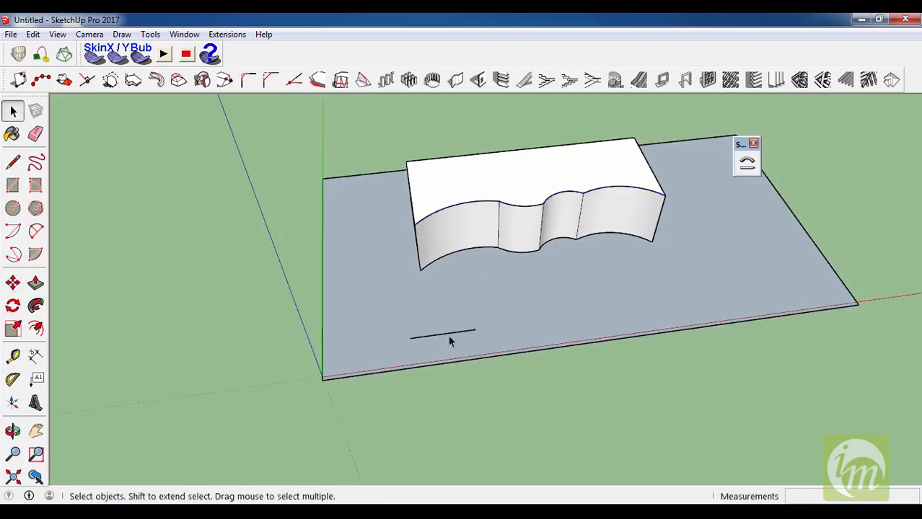
- Rotate the wavy block together with its copied curve 30 degrees on the base and move both away from the straight line
scroll(437, 333, "up", 2)
scroll(367, 361, "up", 2)
scroll(356, 240, "down", 3)
left_click_drag(338, 145, 616, 309)
key("m")
key("q")
left_click(541, 298)
left_click(579, 296)
left_click(595, 265)
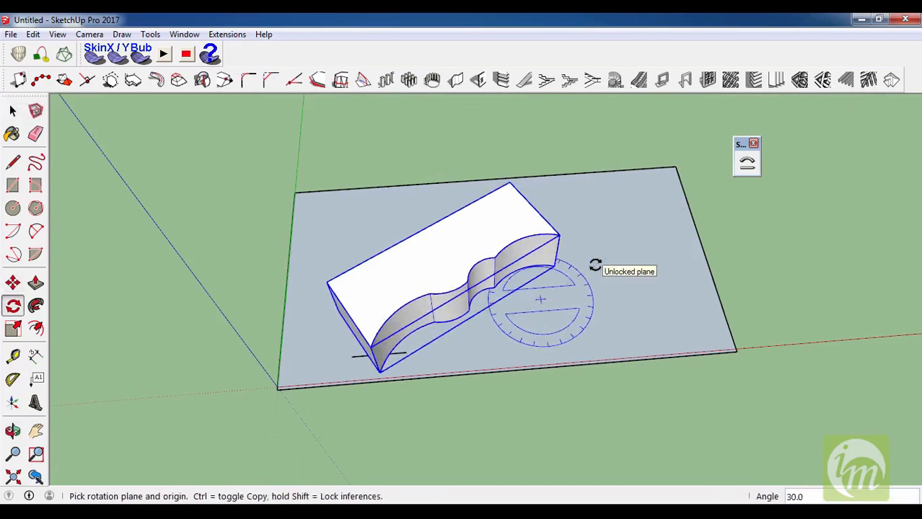
key("m")
left_click(595, 266)
left_click(575, 234)
key("space")
scroll(310, 369, "up", 1)
scroll(308, 372, "up", 2)
left_click(464, 424)
scroll(417, 374, "up", 2)
scroll(417, 371, "up", 2)
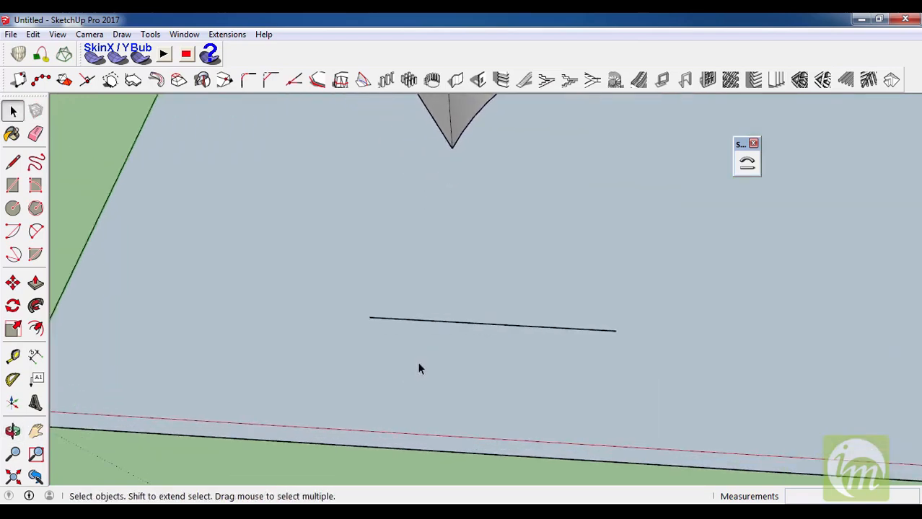
key("r")
scroll(369, 314, "up", 2)
left_click(369, 312)
left_click(368, 312)
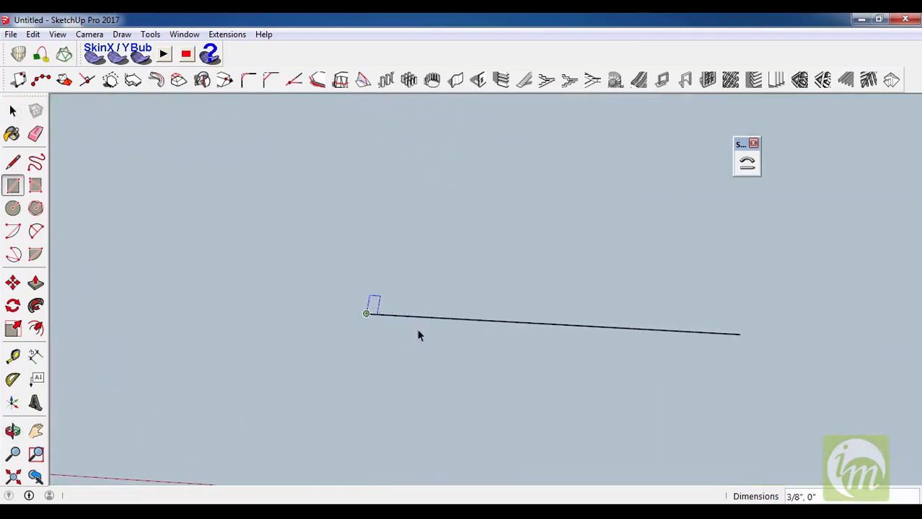
key("space")
scroll(418, 323, "down", 2)
key("l")
left_click(381, 316)
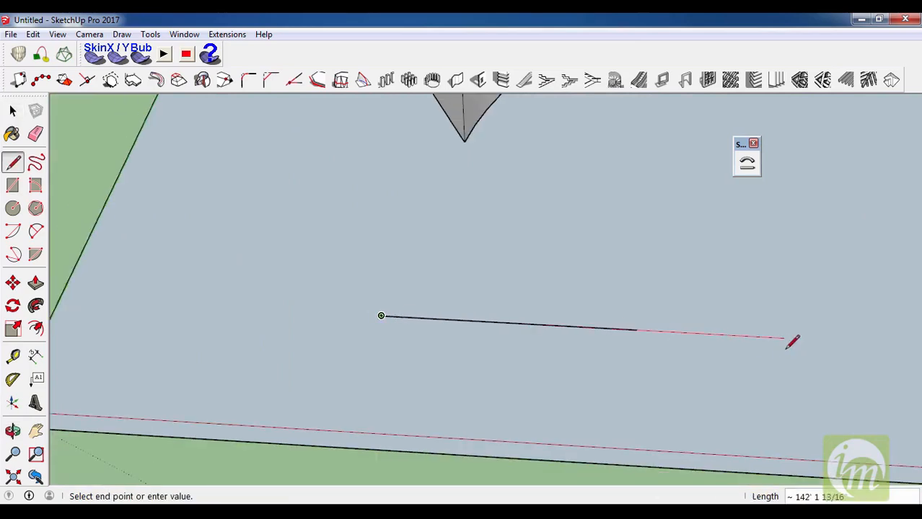
key("Escape")
- Draw a narrow rectangle about 4' 9" by 14' 2" at one end of the straight line
scroll(395, 308, "up", 2)
middle_click_drag(395, 309, 453, 352)
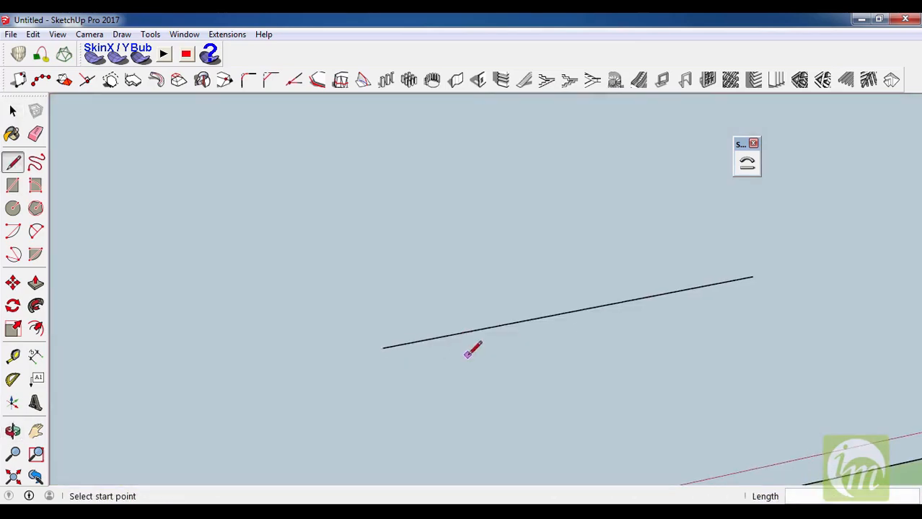
scroll(393, 364, "up", 2)
left_click(365, 326)
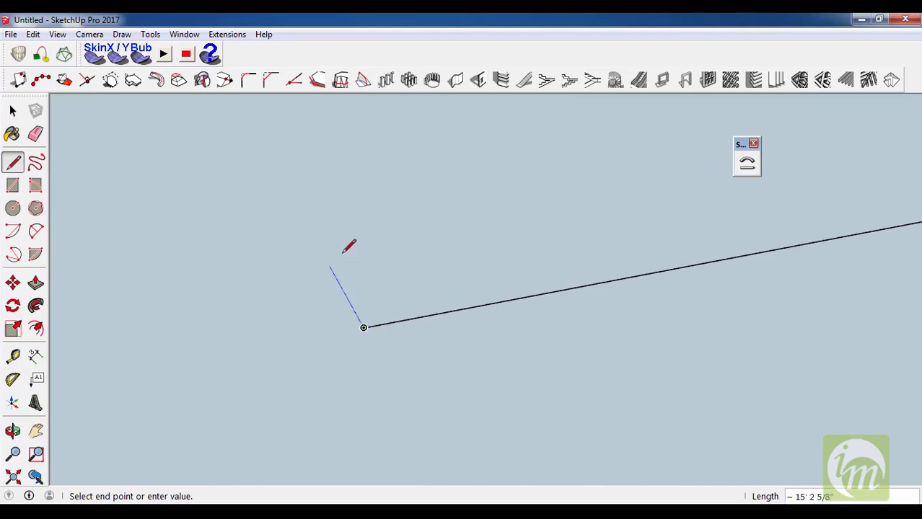
left_click(347, 209)
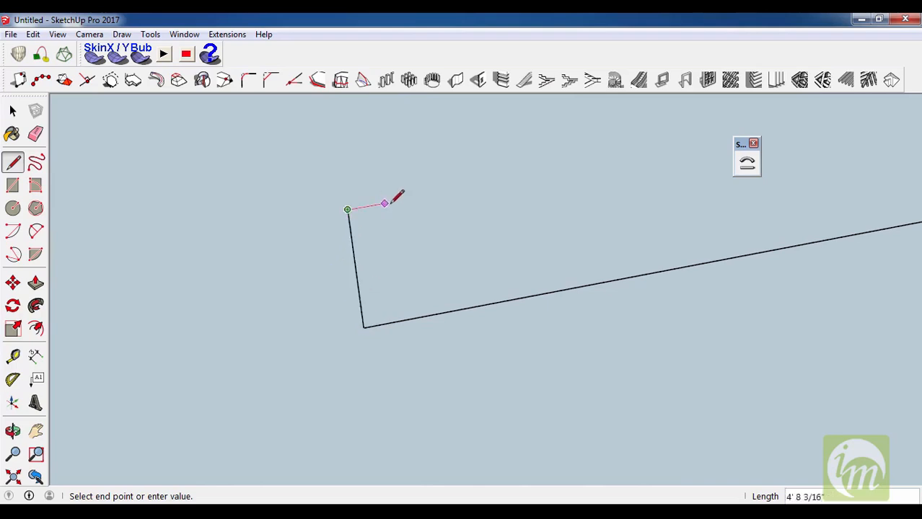
left_click(409, 318)
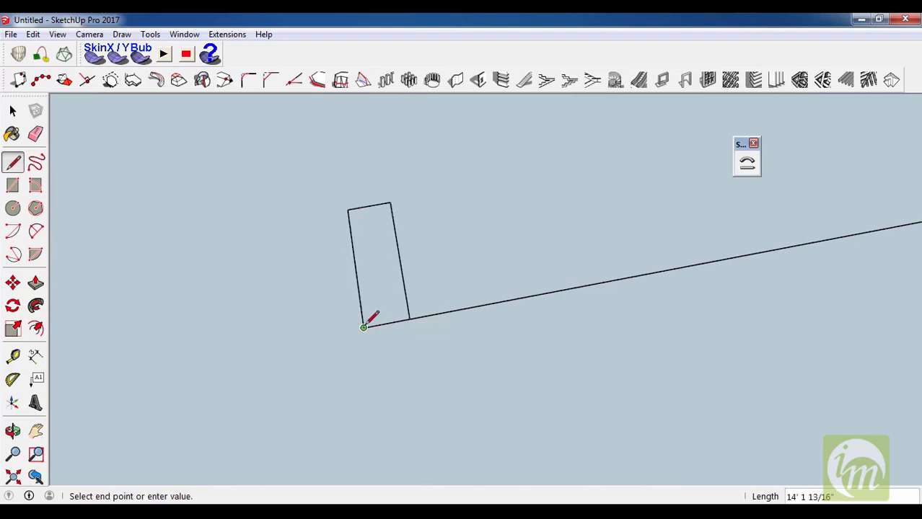
- Make a component from the narrow rectangle and its edges
key("space")
double_click(391, 304)
key("g")
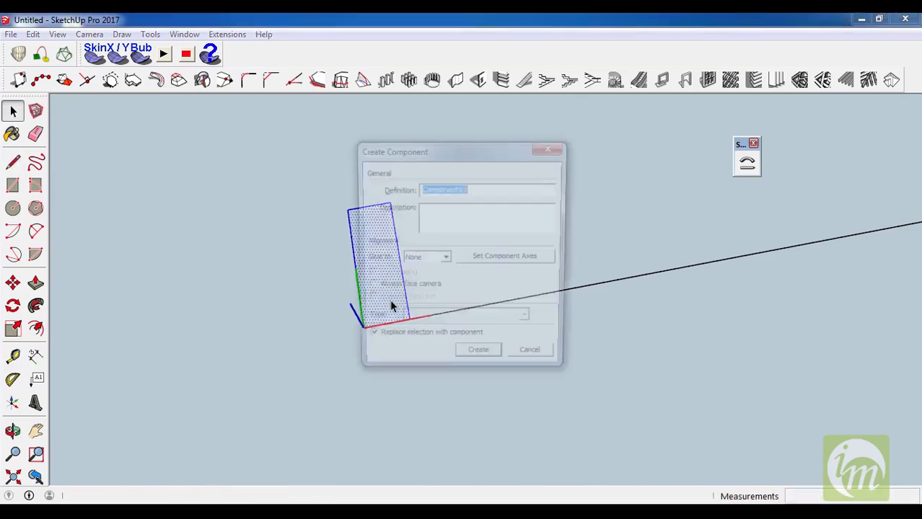
left_click(478, 347)
- Open the new component and Push/Pull its face up about 5'
scroll(476, 343, "down", 2)
double_click(422, 306)
key("p")
left_click(415, 312)
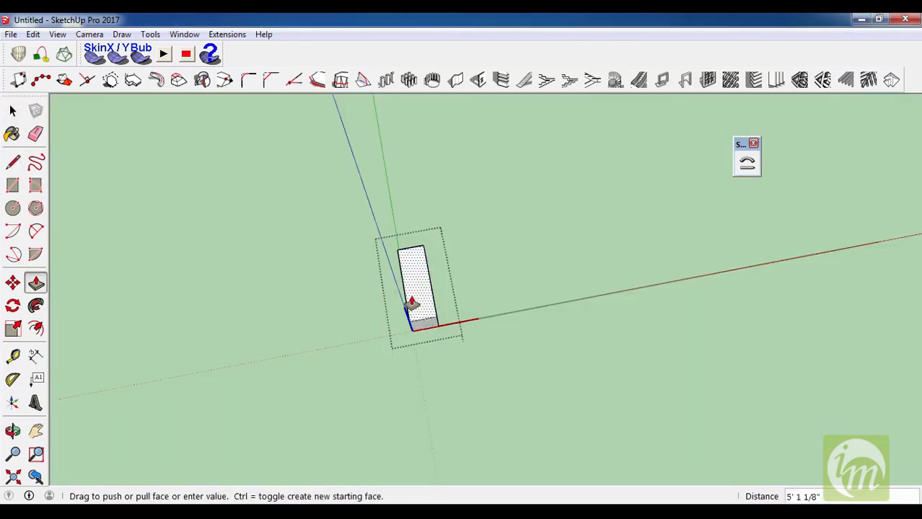
left_click(413, 303)
key("space")
scroll(413, 303, "up", 1)
key("r")
key("space")
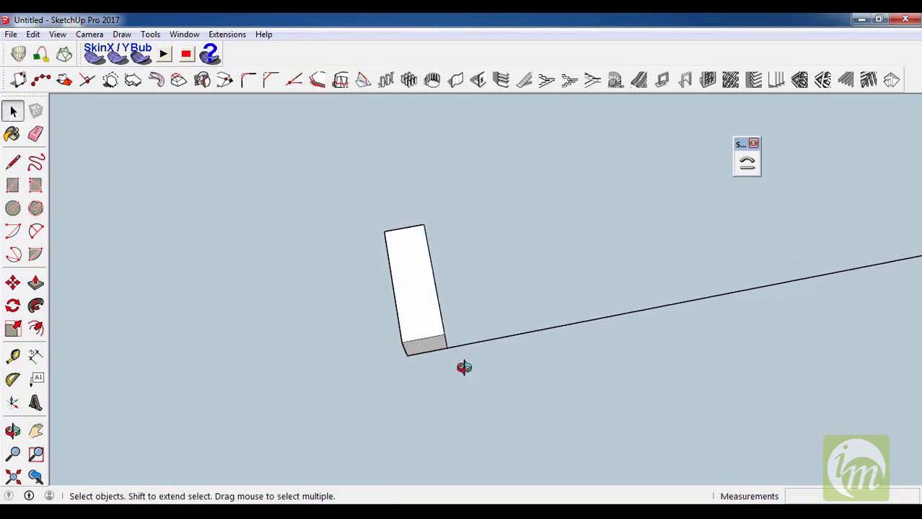
- Reopen the small component, Push/Pull its top face higher and close the component
middle_click_drag(465, 367, 389, 288)
double_click(408, 279)
key("p")
left_click(408, 280)
left_click(395, 232)
key("space")
left_click(426, 372)
- Replace the long line with a short one about 4' 9" long along the small block's bottom front edge
scroll(375, 397, "down", 3)
middle_click_drag(375, 397, 435, 364)
scroll(441, 384, "up", 2)
scroll(435, 365, "down", 2)
middle_click_drag(439, 191, 391, 366)
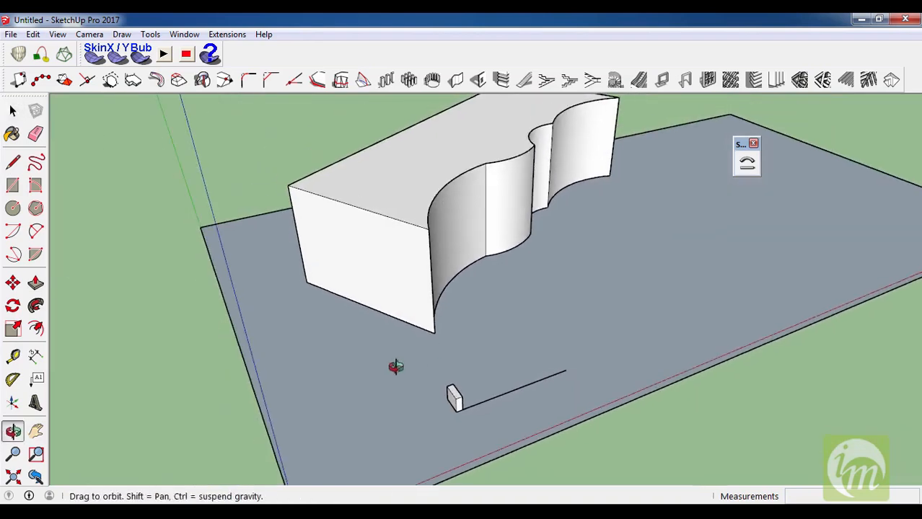
scroll(404, 404, "up", 5)
scroll(344, 391, "up", 2)
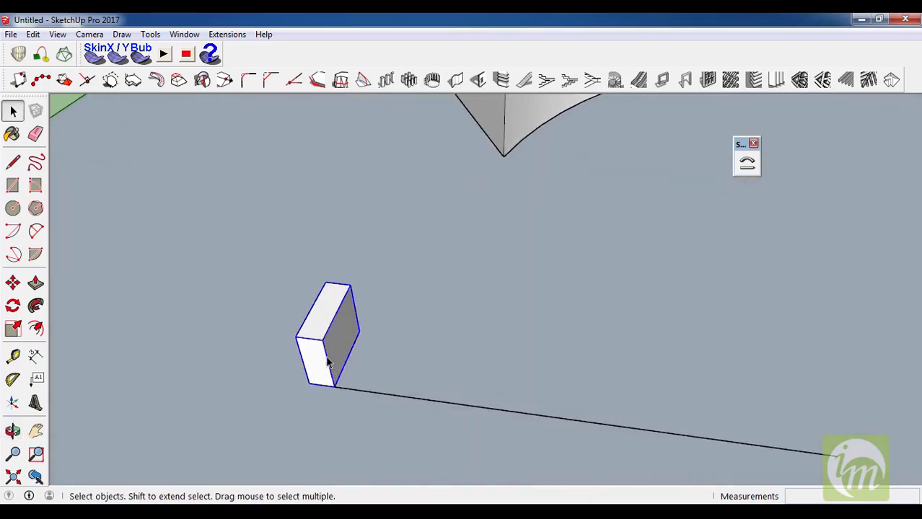
middle_click_drag(328, 362, 398, 354)
scroll(404, 352, "up", 5)
key("l")
left_click(406, 355)
key("Escape")
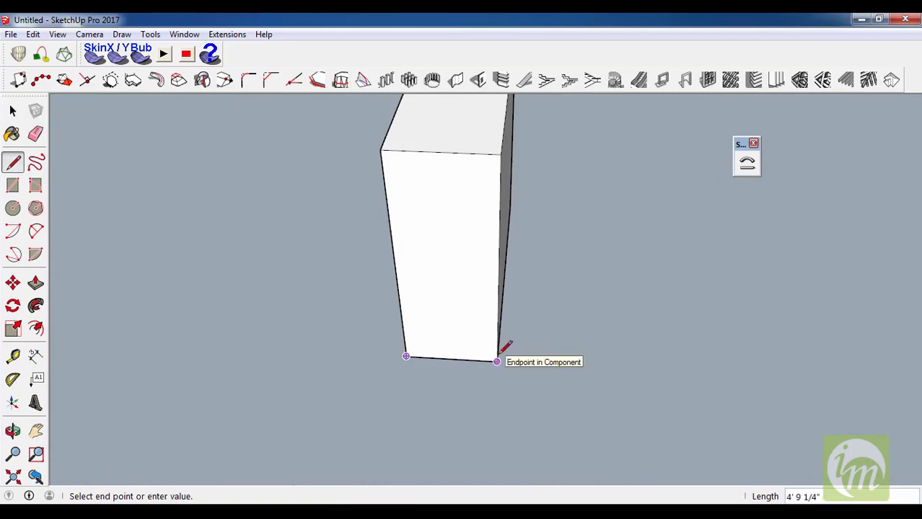
- Check the pieces for bending by selecting the small block, its bottom line and the wavy curve in turn
key("space")
scroll(437, 287, "down", 3)
left_click(438, 287)
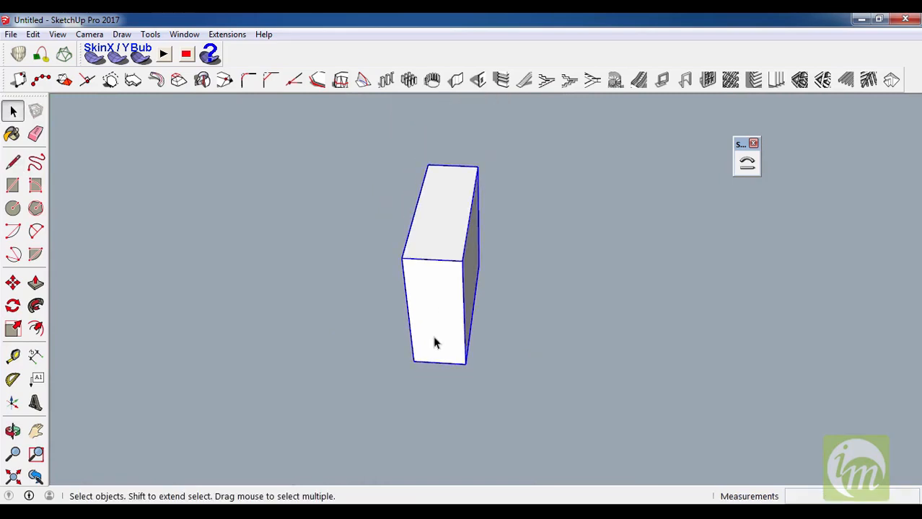
left_click(428, 367)
middle_click_drag(383, 350, 339, 428)
scroll(337, 428, "down", 3)
middle_click_drag(433, 156, 417, 191)
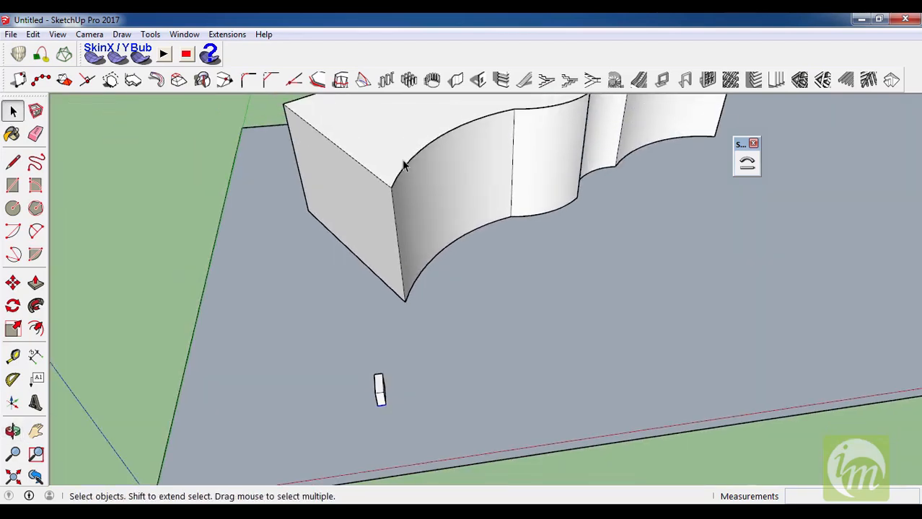
left_click(403, 163)
scroll(379, 309, "down", 3)
scroll(437, 181, "up", 3)
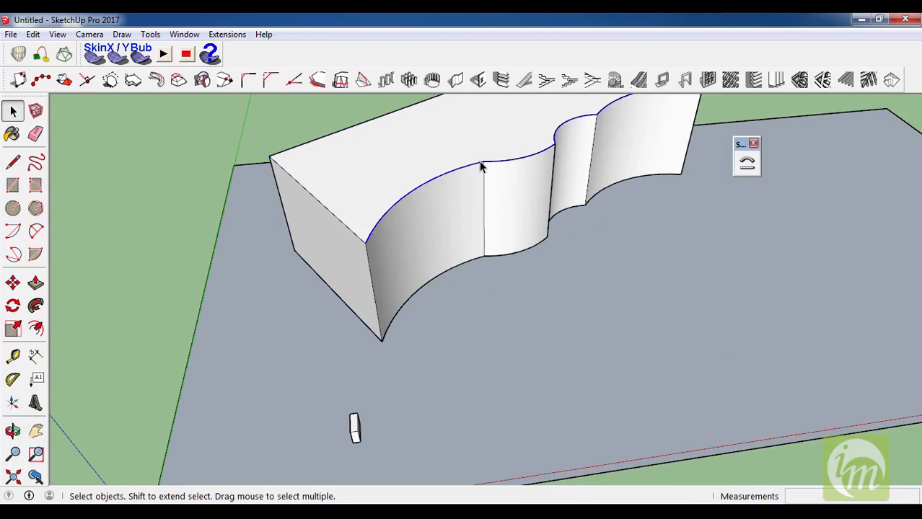
scroll(465, 305, "down", 3)
middle_click_drag(465, 304, 455, 339)
scroll(394, 368, "up", 3)
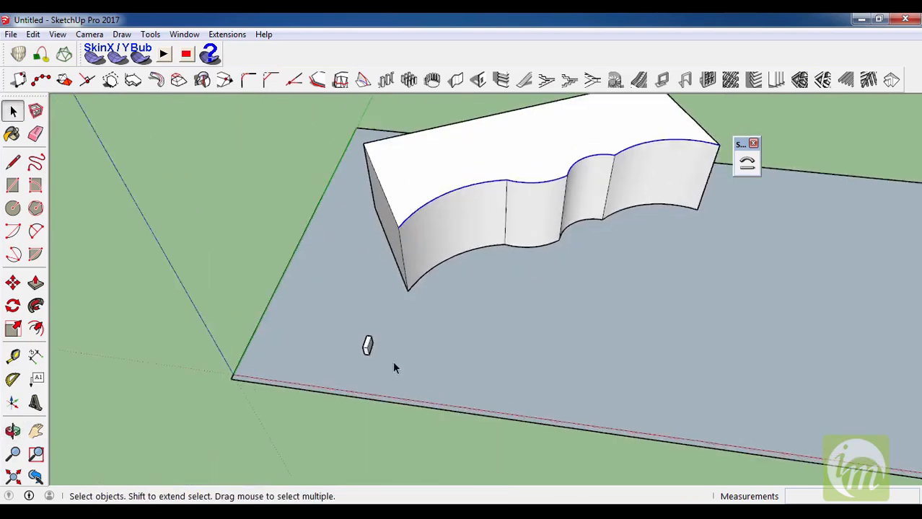
- Start Shape Bender on the small block and pick the line along its bottom edge as the straight reference
scroll(349, 346, "up", 3)
left_click(361, 340)
scroll(448, 439, "down", 1)
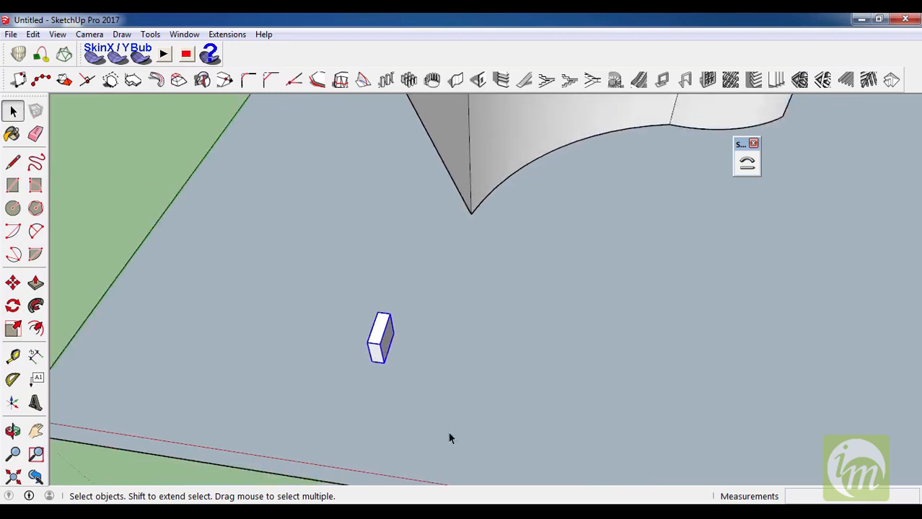
scroll(448, 437, "down", 3)
middle_click_drag(447, 434, 726, 188)
scroll(404, 377, "up", 3)
left_click(747, 164)
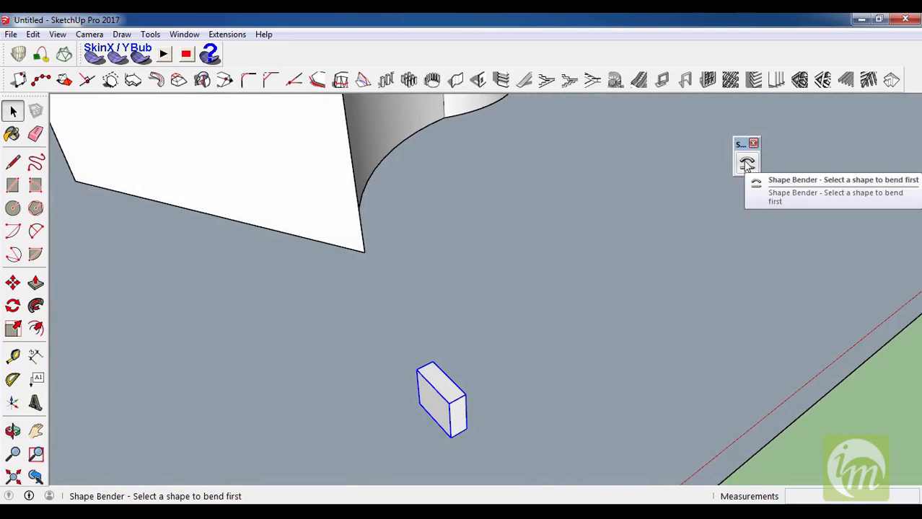
left_click(747, 165)
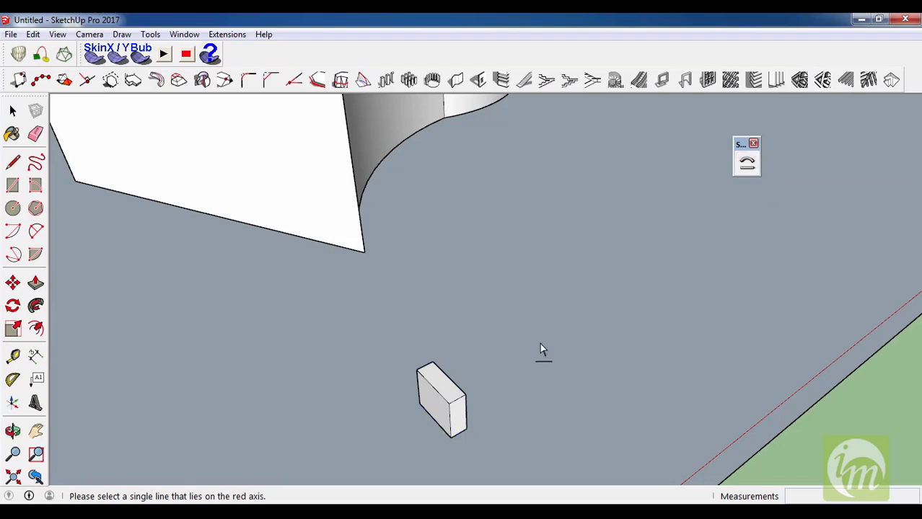
left_click(462, 432)
- Pick the wavy curve on the large block's top edge as the bend path and inspect the preview
middle_click_drag(516, 414, 464, 243)
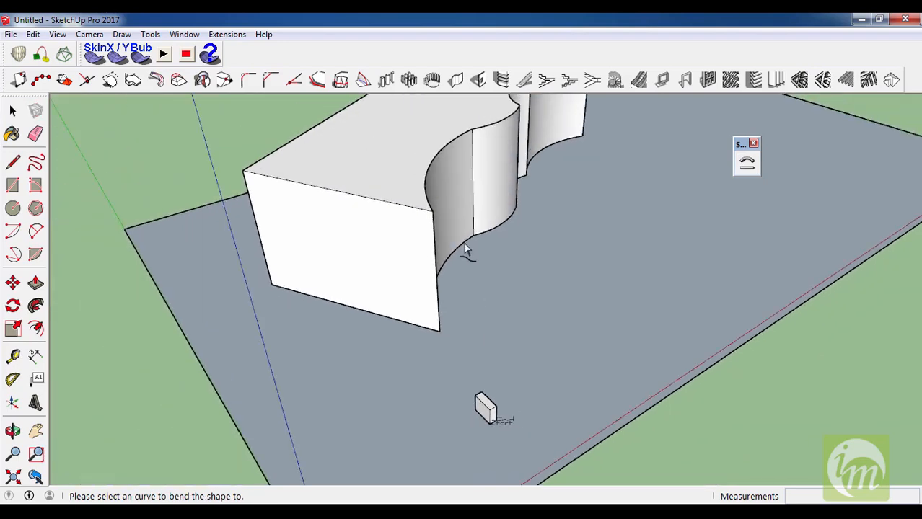
scroll(428, 165, "down", 4)
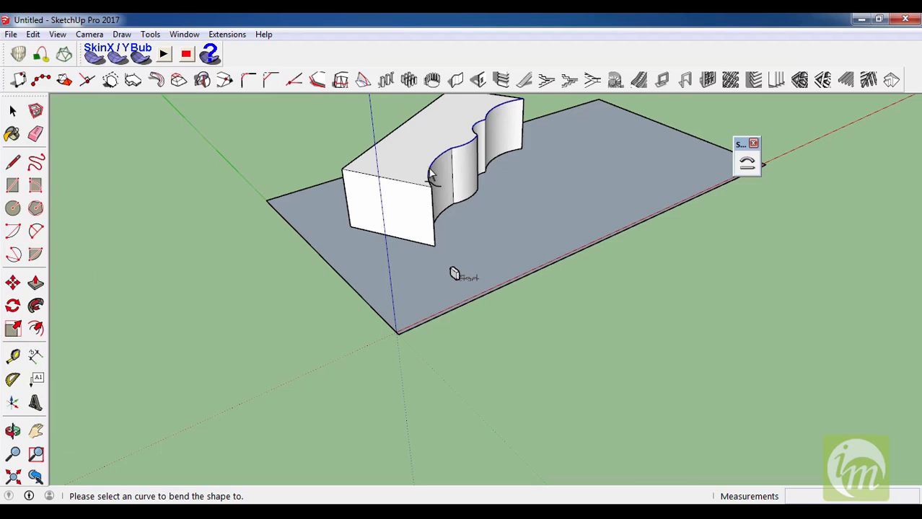
left_click(429, 174)
middle_click_drag(496, 261, 337, 281)
scroll(432, 209, "up", 4)
scroll(338, 282, "down", 3)
middle_click_drag(350, 341, 481, 260)
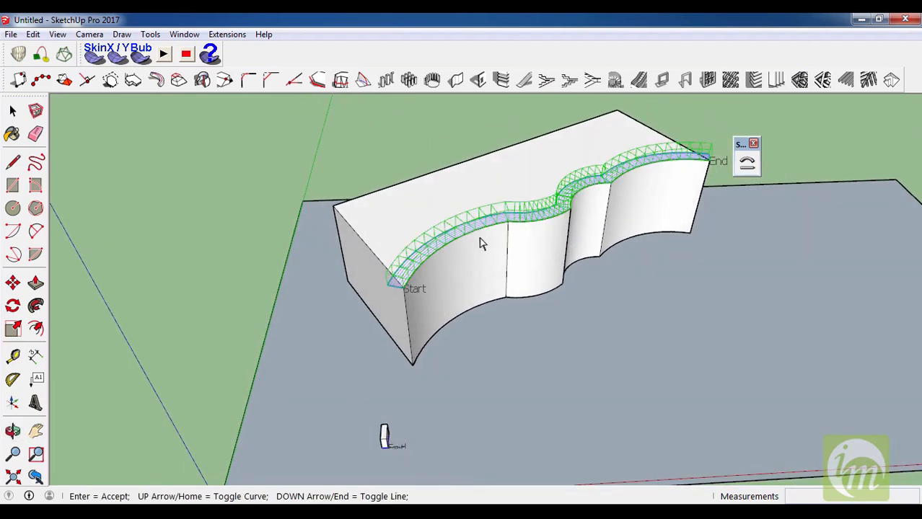
- Reverse both the curve direction and the line direction in the bend preview
key("Up")
key("Down")
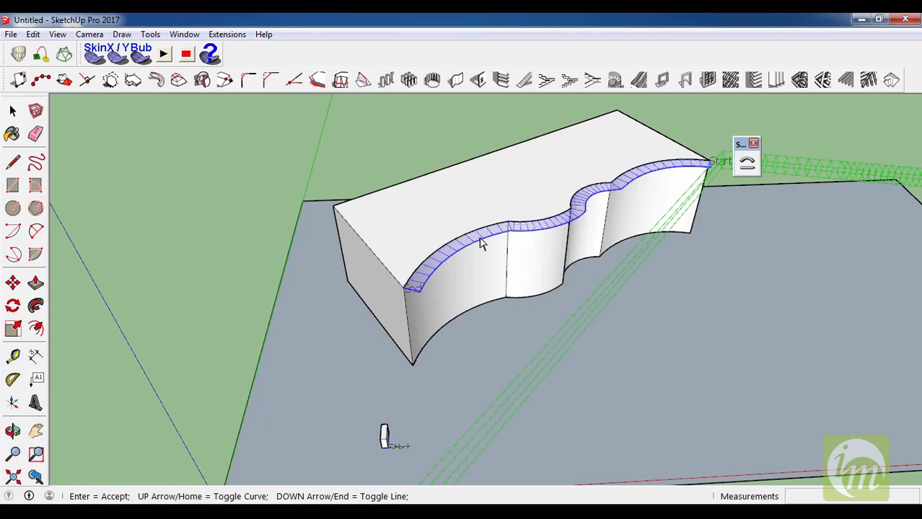
scroll(521, 216, "down", 5)
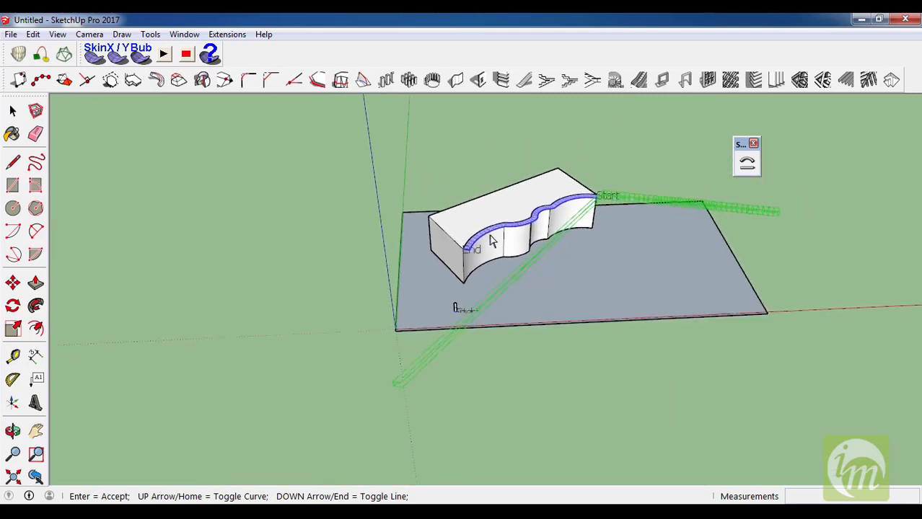
scroll(512, 232, "up", 2)
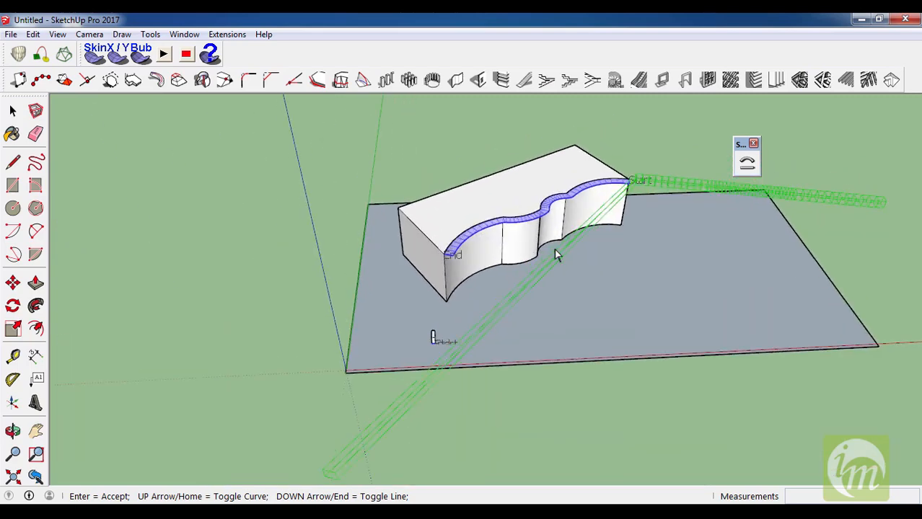
- Cycle the curve direction until its start is at the far corner, toggle the line direction once and accept the bend
key("Up")
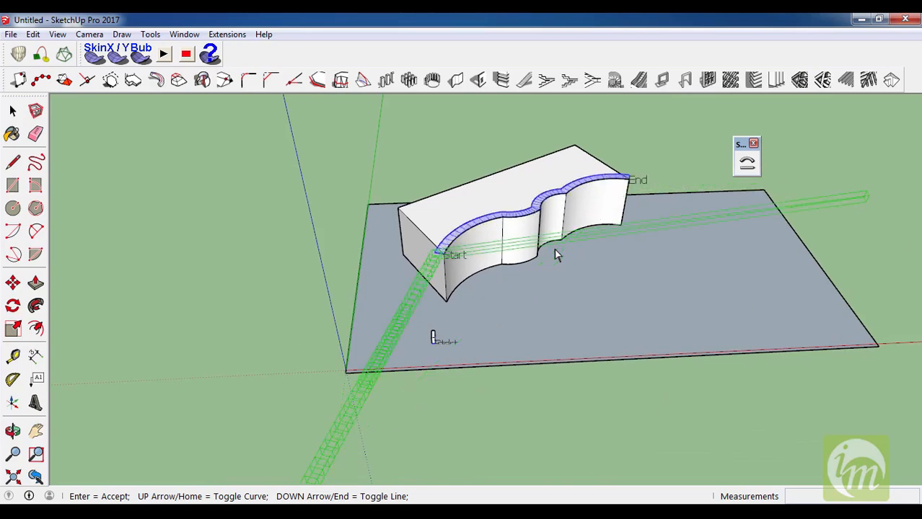
key("Up")
key("Up")
key("Up")
key("Down")
scroll(590, 225, "up", 2)
scroll(377, 250, "up", 2)
middle_click_drag(448, 233, 550, 212)
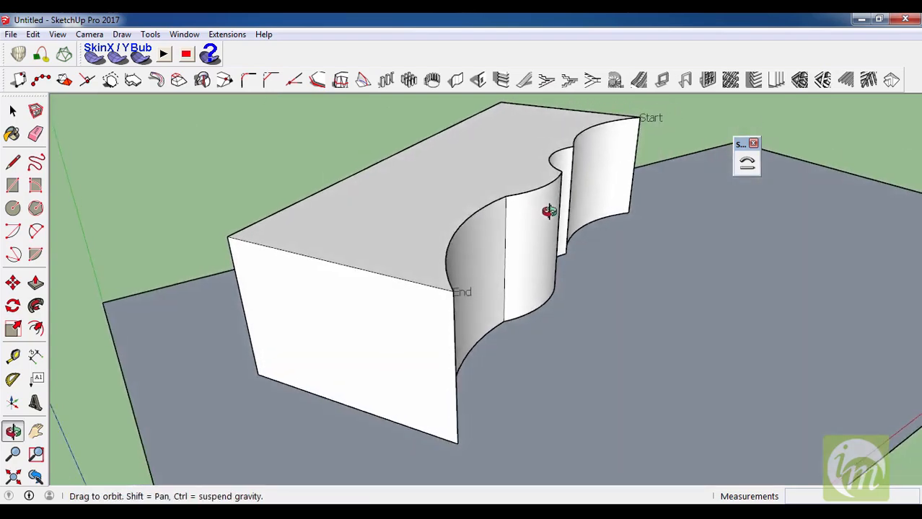
scroll(482, 266, "up", 2)
key("Return")
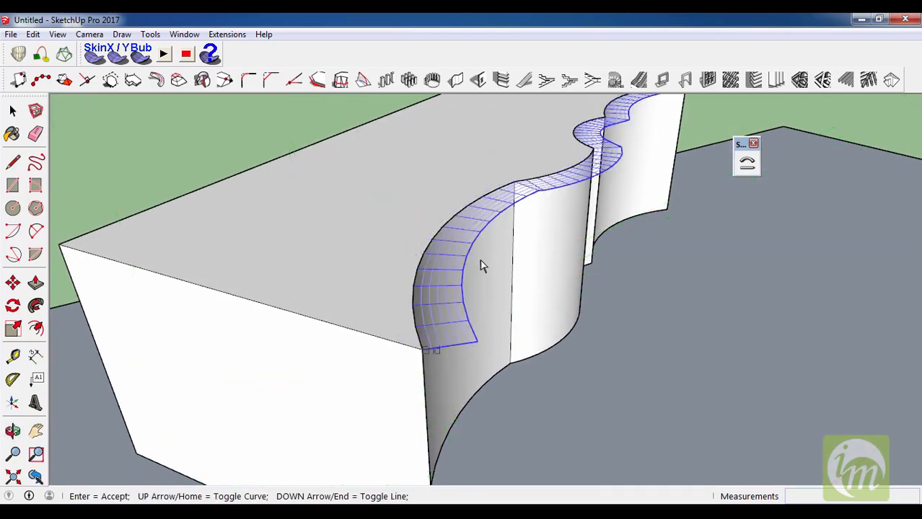
- Cycle the curve direction in the bend preview so its start is at the near corner, and accept the bend
key("Up")
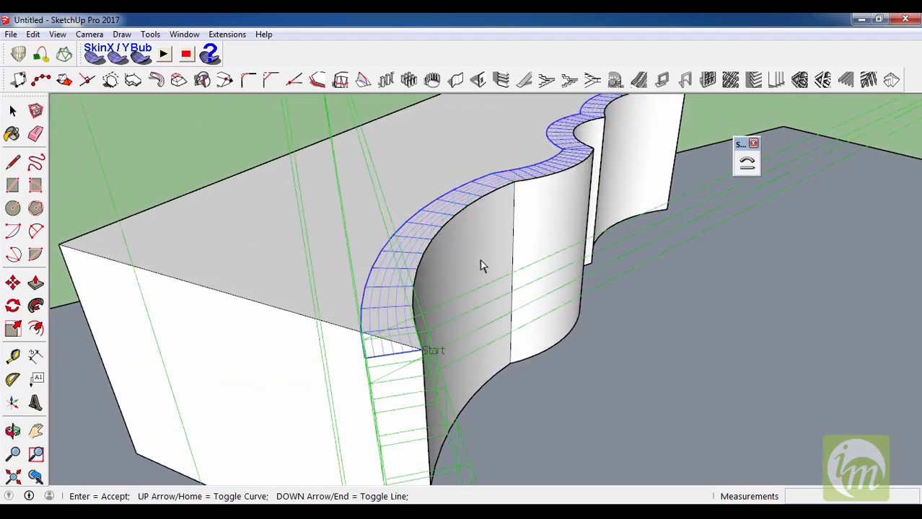
key("Up")
key("Up")
key("Up")
key("Up")
key("Up")
key("Up")
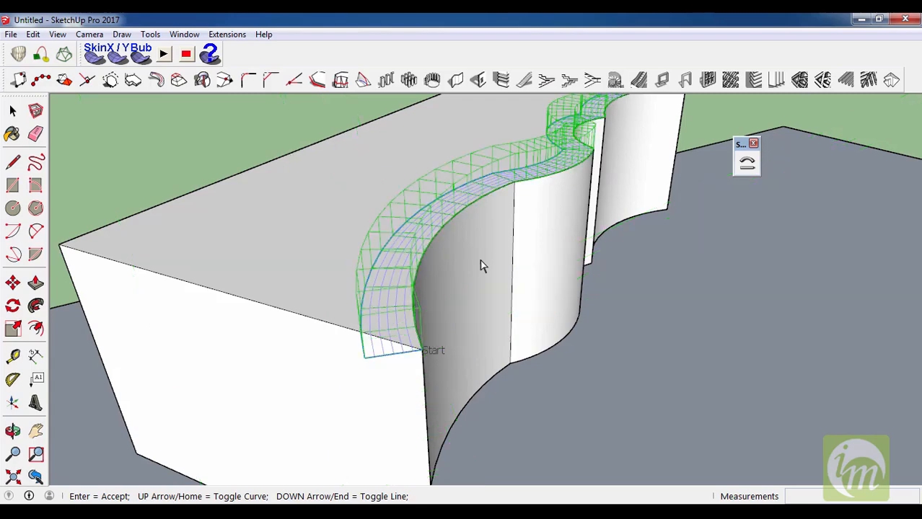
scroll(483, 267, "down", 4)
mouse_move(547, 329)
middle_mouse_down()
mouse_move(400, 356)
mouse_move(406, 307)
middle_mouse_up()
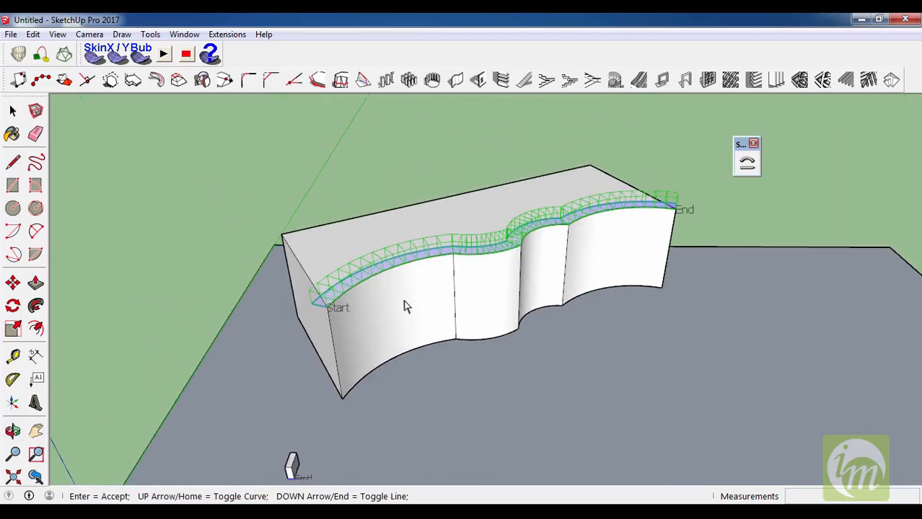
key("Return")
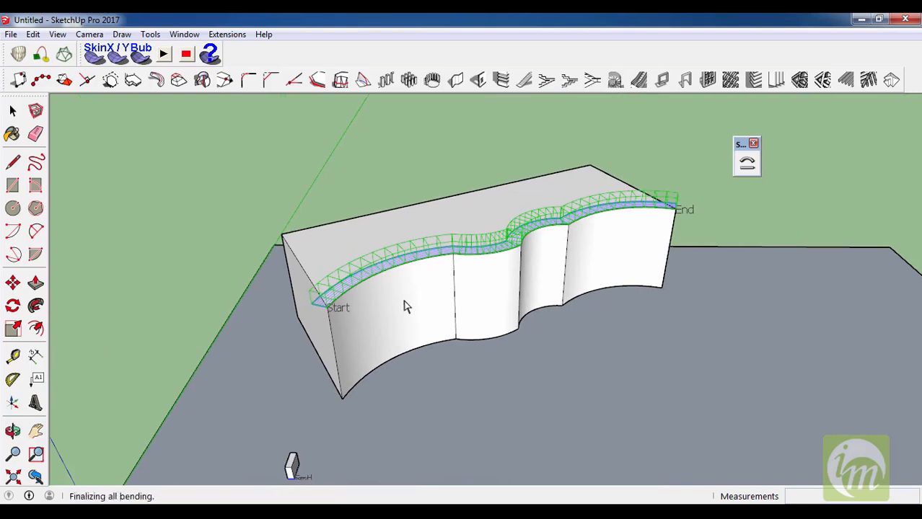
- Inspect the bent shape along the wavy block's top edge and undo the bend
scroll(433, 306, "down", 3)
mouse_move(459, 306)
middle_mouse_down()
mouse_move(215, 225)
mouse_move(318, 456)
mouse_move(389, 311)
mouse_move(375, 323)
mouse_move(425, 358)
mouse_move(399, 488)
mouse_move(398, 314)
middle_mouse_up()
scroll(391, 303, "up", 3)
scroll(390, 298, "up", 2)
scroll(426, 360, "down", 3)
scroll(405, 347, "up", 3)
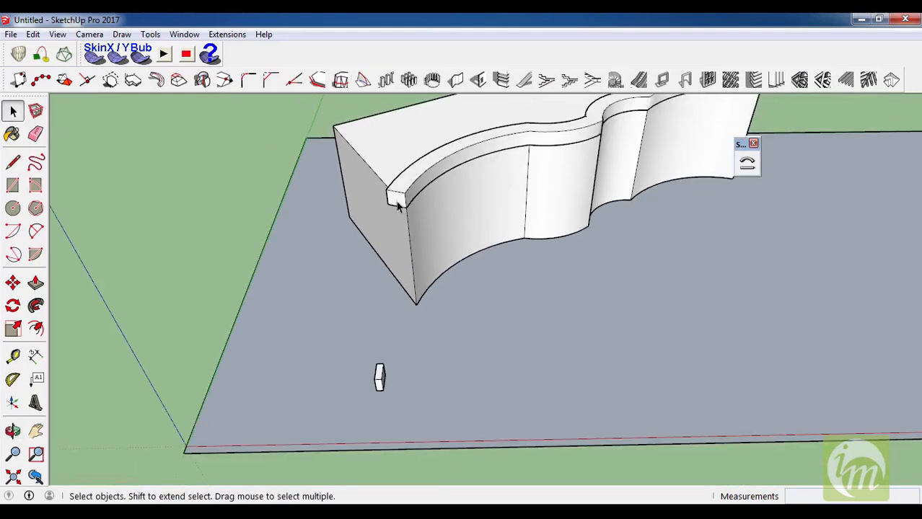
middle_click_drag(408, 431, 391, 399)
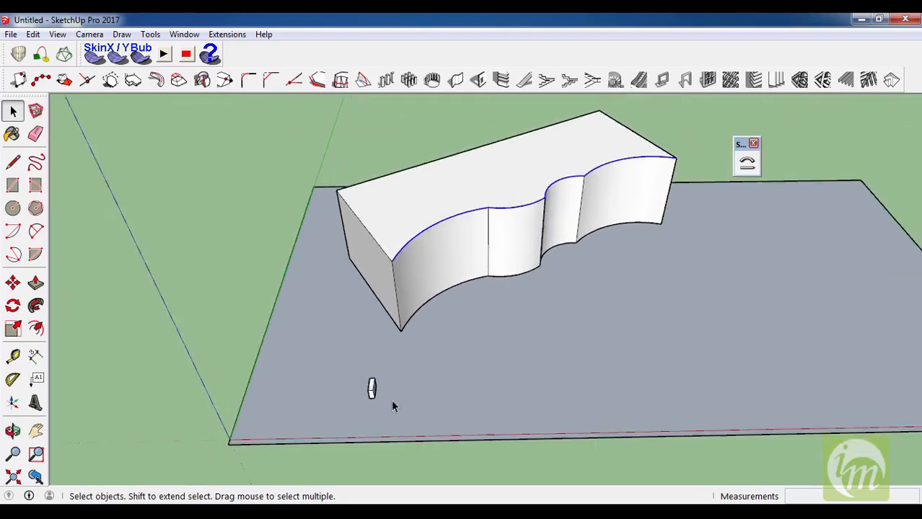
- Rotate the small block a quarter turn about its lower front corner
scroll(370, 387, "up", 3)
scroll(353, 413, "up", 3)
middle_click_drag(341, 413, 392, 411)
scroll(391, 411, "up", 2)
key("c")
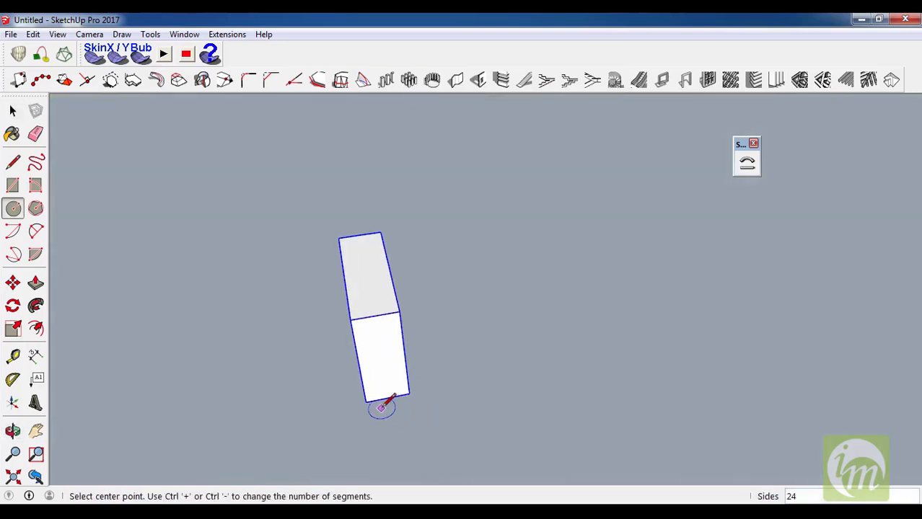
key("q")
left_click_drag(364, 402, 408, 395)
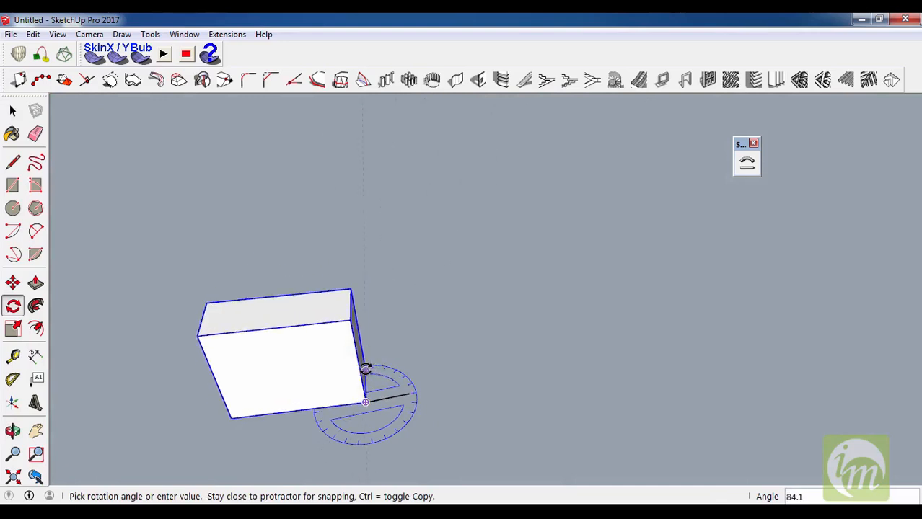
left_click(366, 374)
key("space")
scroll(455, 400, "down", 2)
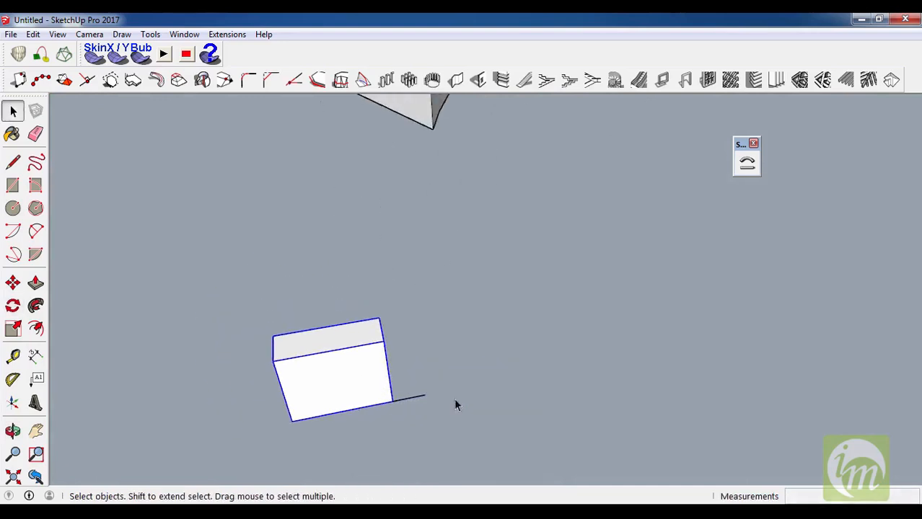
- Erase the leftover reference line and draw a new line along the rotated block's bottom front edge
scroll(405, 405, "up", 1)
key("l")
key("space")
key("e")
left_click(409, 394)
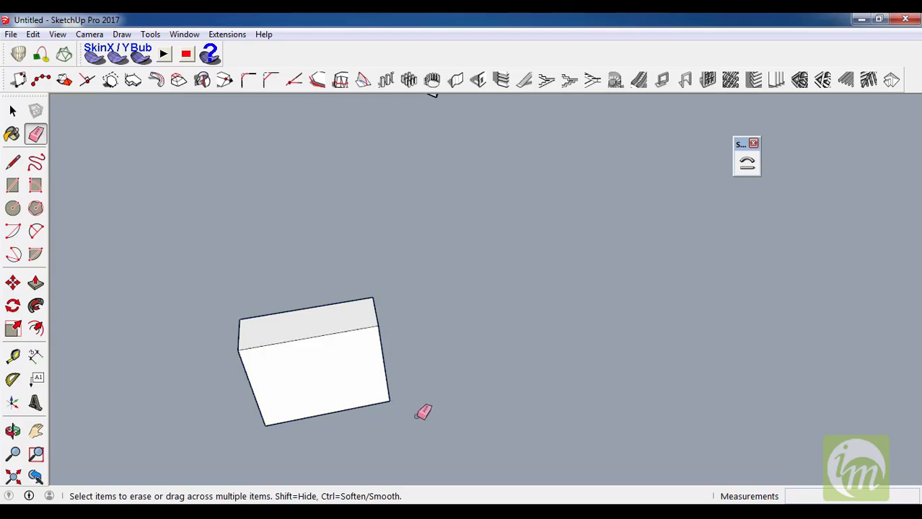
key("l")
left_click(274, 422)
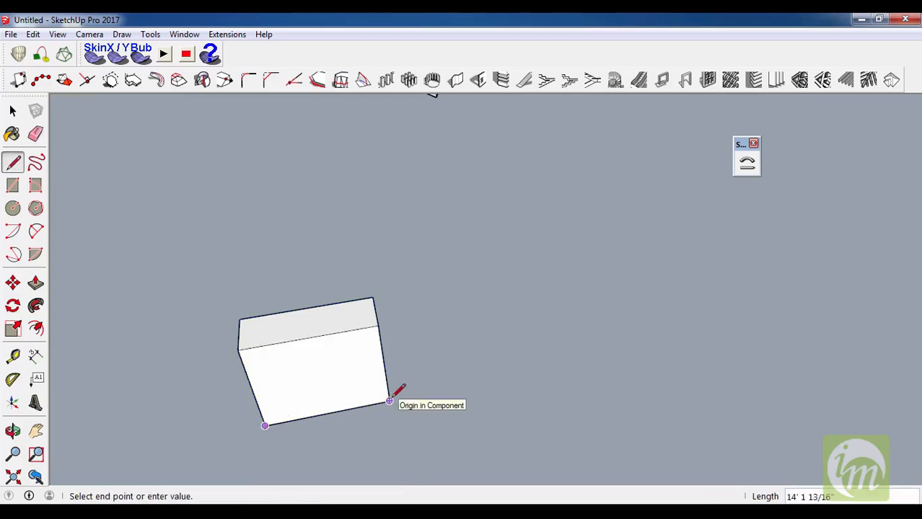
scroll(435, 409, "down", 2)
key("space")
left_click(435, 407)
scroll(425, 408, "up", 1)
scroll(440, 418, "down", 4)
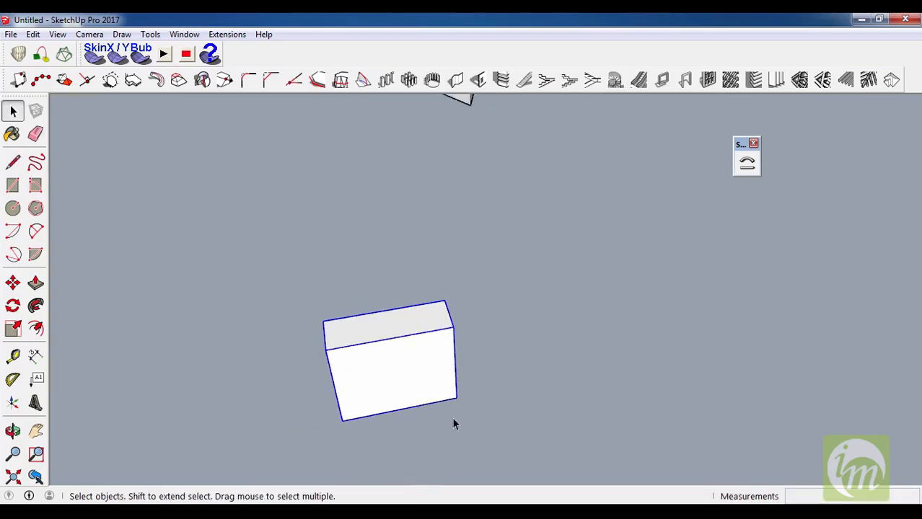
- Run Shape Bender on the rotated block with its bottom line as reference and the wavy top edge as path, and accept the bend
middle_click_drag(443, 463, 541, 359)
left_click(746, 163)
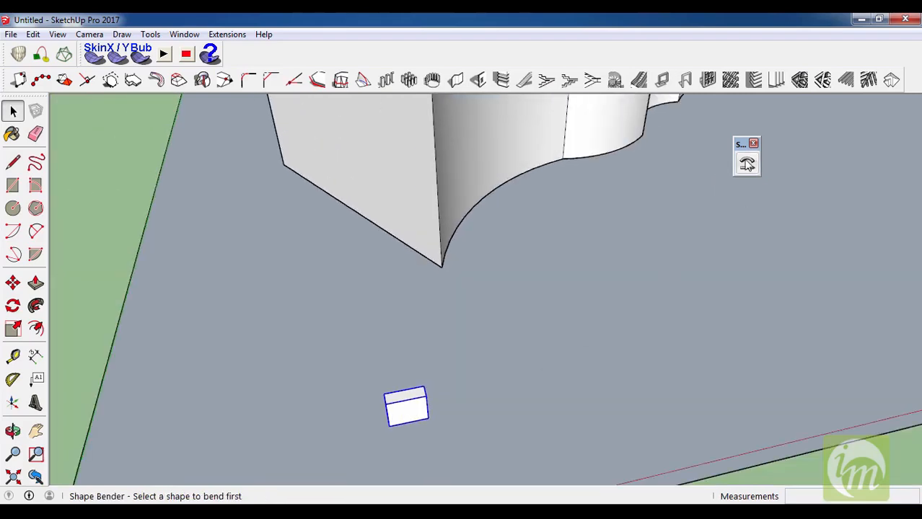
left_click(747, 164)
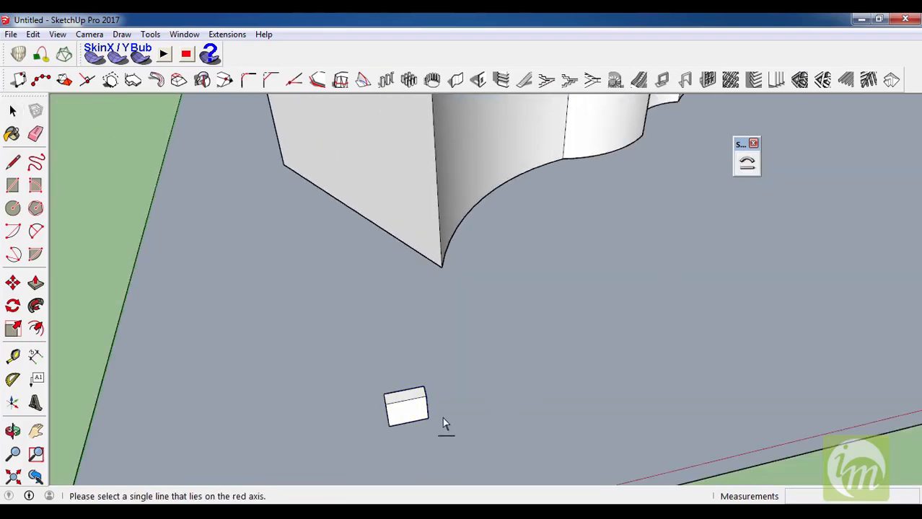
left_click(419, 425)
middle_click_drag(439, 478, 496, 187)
left_click(464, 226)
scroll(496, 186, "up", 3)
scroll(372, 288, "up", 1)
middle_click_drag(409, 283, 390, 402)
scroll(479, 235, "up", 1)
key("Return")
- Examine the newly bent shape along the wavy block's top edge from several sides
scroll(465, 331, "down", 5)
middle_click_drag(494, 302, 278, 303)
scroll(496, 344, "down", 2)
middle_click_drag(496, 344, 310, 357)
scroll(607, 387, "up", 4)
middle_click_drag(589, 354, 614, 379)
scroll(588, 346, "down", 4)
middle_click_drag(599, 324, 735, 321)
scroll(411, 312, "down", 2)
middle_click_drag(349, 327, 358, 372)
scroll(335, 341, "up", 3)
middle_click_drag(335, 341, 403, 359)
scroll(286, 392, "down", 2)
scroll(355, 380, "up", 4)
- Delete the bent shape and the small block, leaving only the large wavy block on the ground slab
left_click(433, 150)
key("Delete")
scroll(510, 304, "down", 3)
scroll(453, 356, "up", 3)
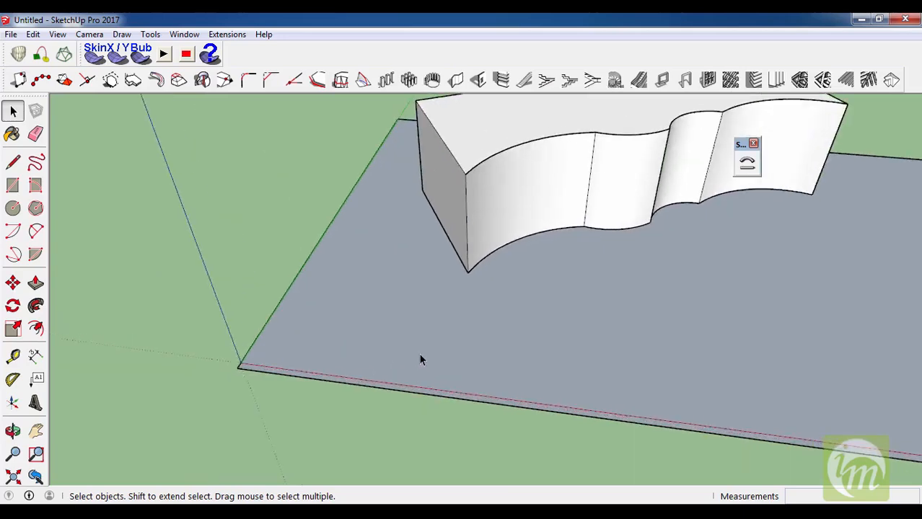
- Draw a short straight line on the ground slab in front of the wavy block
scroll(422, 355, "up", 4)
key("l")
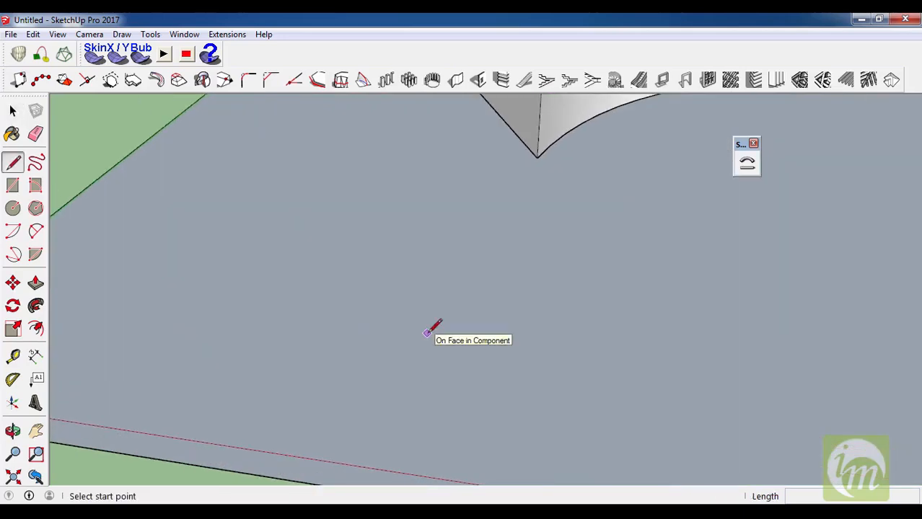
key("r")
left_click(423, 334)
key("l")
left_click(409, 343)
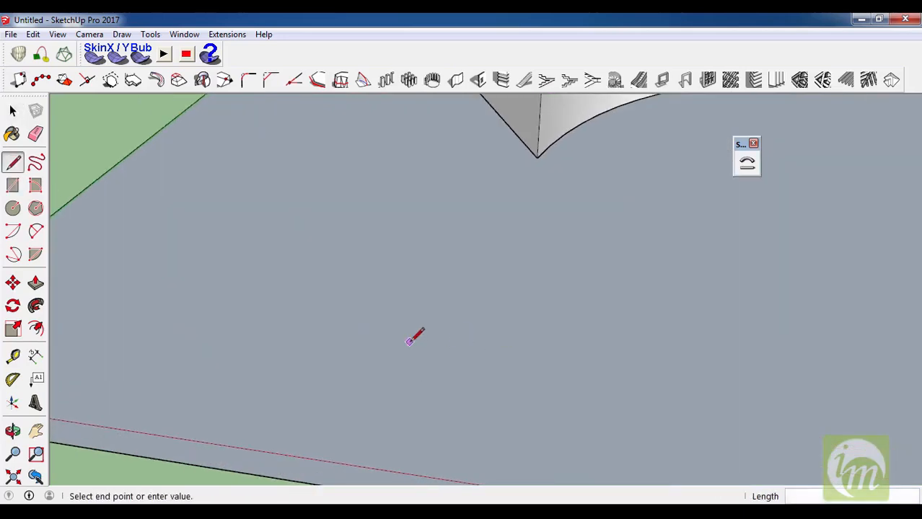
left_click(488, 353)
scroll(405, 360, "up", 2)
key("Escape")
- Draw a narrow rectangle from the start point of the line and make it a component
middle_click_drag(465, 417, 461, 396)
scroll(427, 339, "up", 4)
key("r")
key("l")
left_click(415, 227)
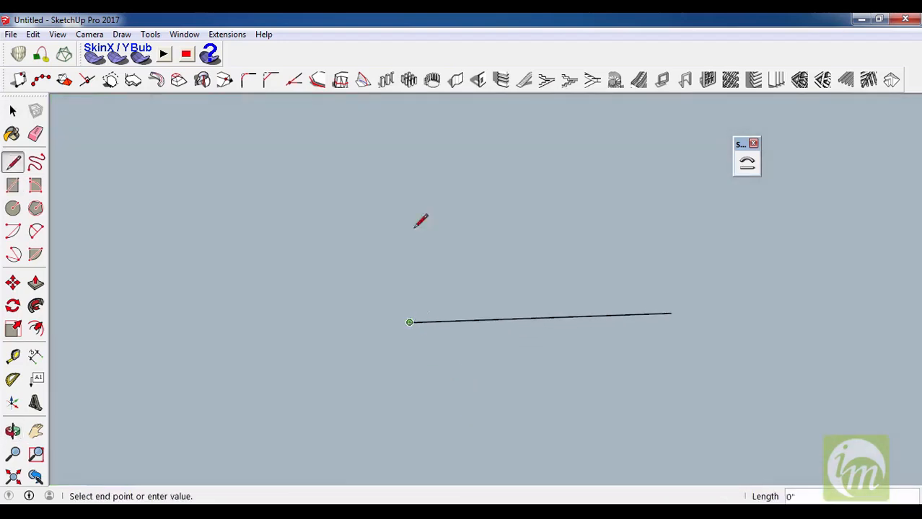
left_click(469, 320)
key("space")
double_click(439, 293)
key("g")
key("Escape")
- Erase the leftover part of the line and extrude the rectangle upward into a low block inside its component
key("e")
left_click(482, 319)
middle_click_drag(479, 334, 476, 355)
key("space")
scroll(465, 339, "up", 2)
double_click(460, 335)
double_click(460, 335)
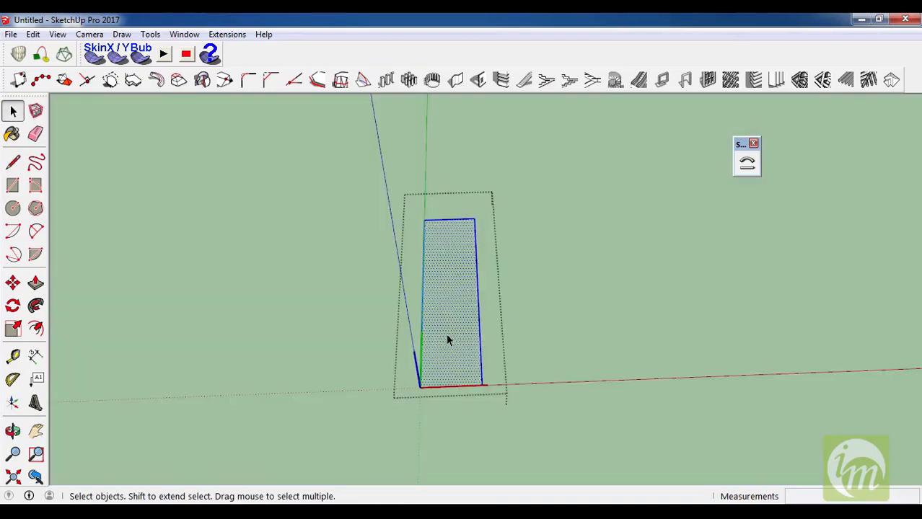
key("p")
left_click(442, 311)
left_click(442, 303)
key("space")
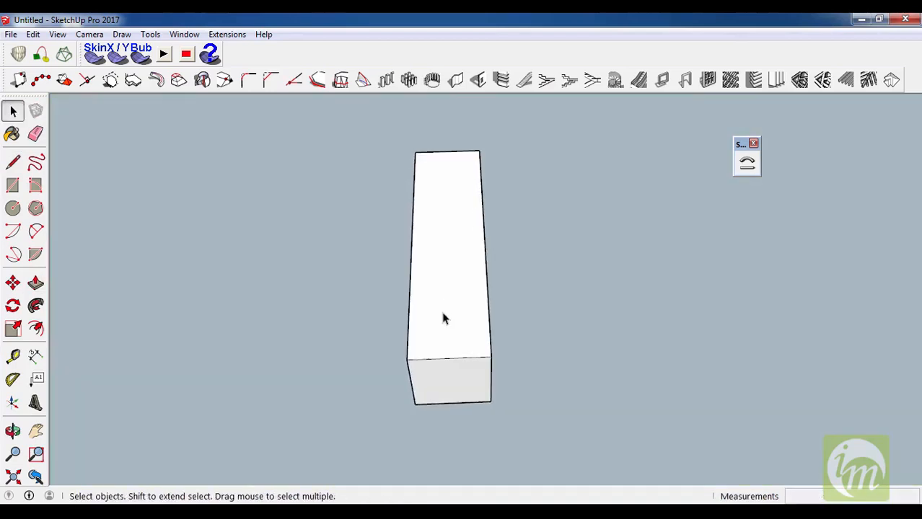
- Try to draw an inset rectangle on the block's top face and extrude it, and undo the rectangle
scroll(444, 319, "up", 1)
key("r")
left_click(431, 155)
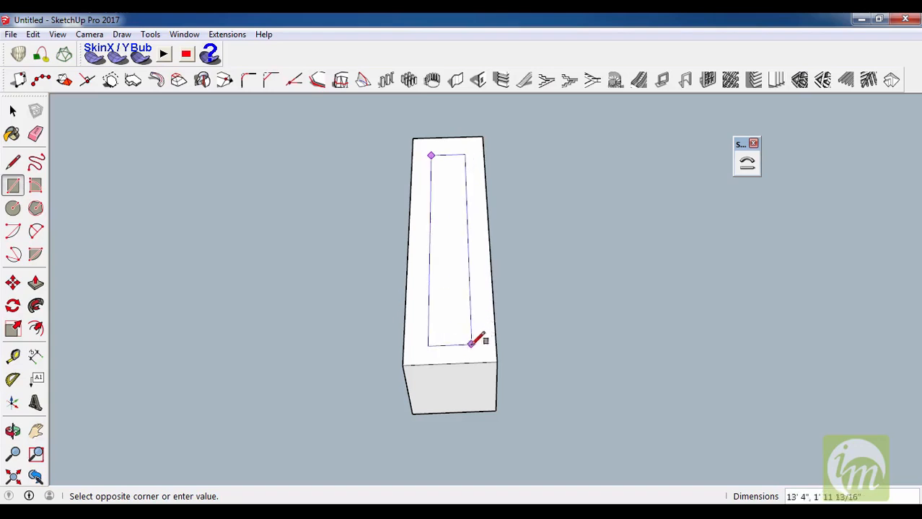
left_click(471, 344)
key("space")
key("p")
left_click(446, 309)
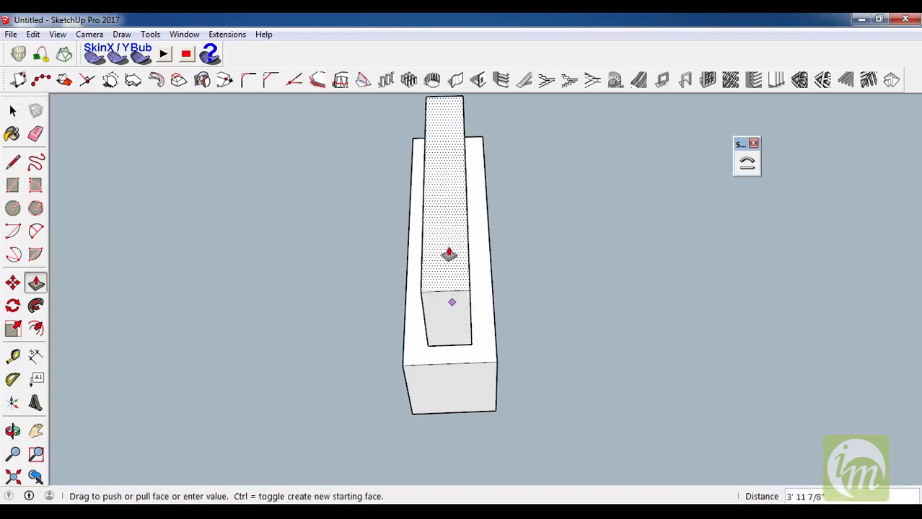
key("Escape")
key("space")
left_click(477, 341)
key("ctrl+z")
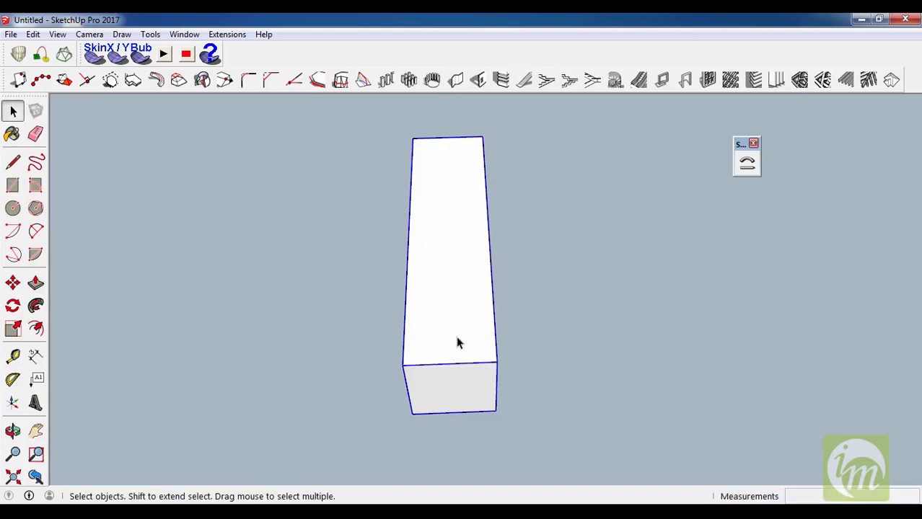
- Draw an inset rectangle on the block's top face and extrude it upward into a narrower second tier
key("r")
left_click(436, 154)
left_click(469, 342)
key("space")
left_click(460, 325)
key("p")
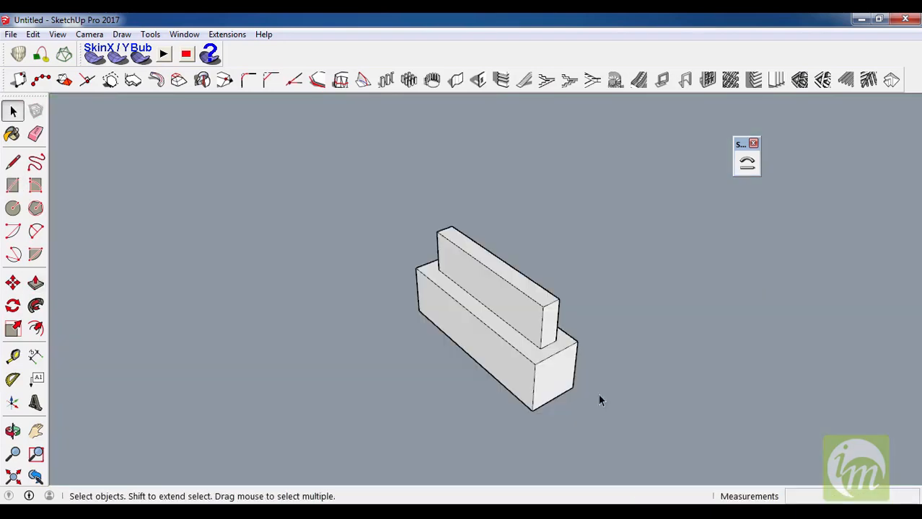
- Open the component for editing and draw a narrow inset rectangle on the second tier's top face
middle_click_drag(598, 393, 496, 356)
double_click(501, 266)
scroll(501, 265, "up", 2)
middle_click_drag(501, 265, 484, 345)
key("r")
left_click(433, 133)
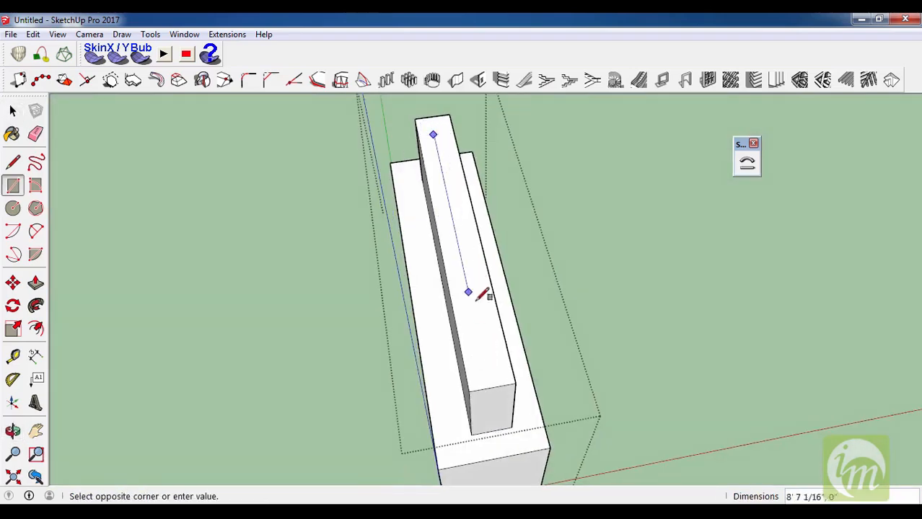
left_click(498, 361)
- Extrude the narrow rectangle upward into a thin upright panel
key("space")
left_click(494, 357)
key("p")
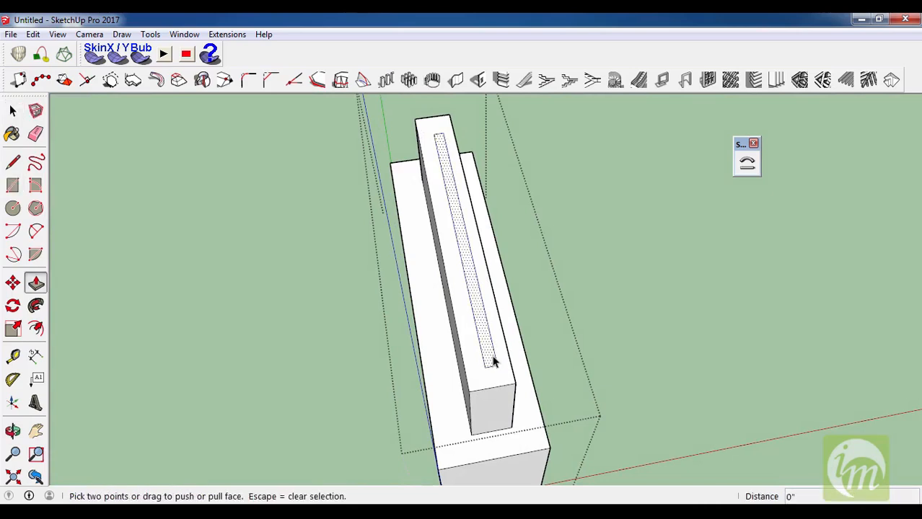
left_click(493, 355)
left_click(486, 268)
key("space")
- Draw an arc on the thin panel's top face between the two end corners, bulging toward the opposite long edge
middle_click_drag(485, 268, 461, 249)
key("a")
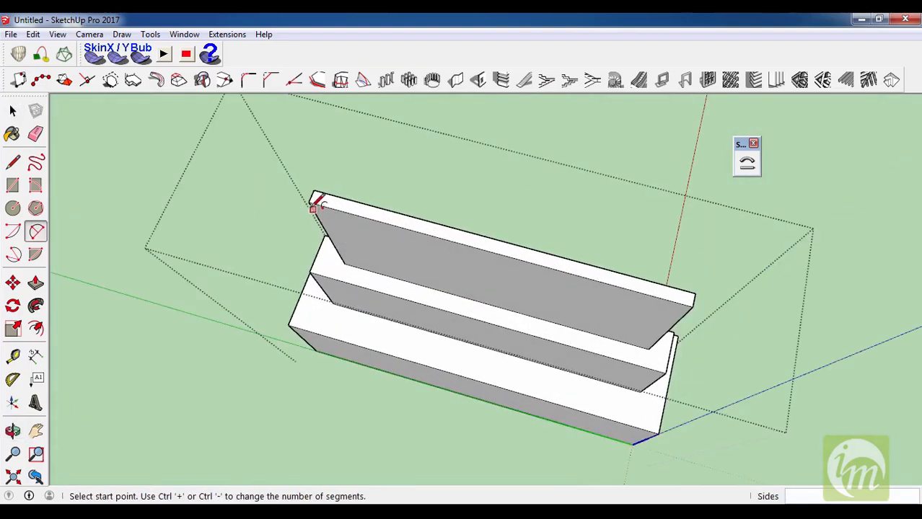
left_click(308, 202)
left_click(692, 306)
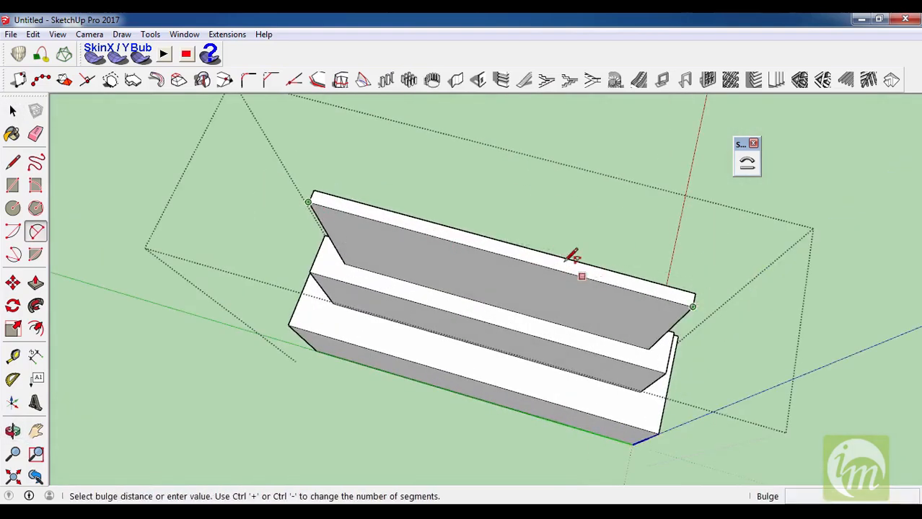
left_click(522, 244)
- Push the two leftover corner areas outside the arc down to the tier below, giving the panel a curved side
middle_click_drag(601, 263, 673, 353)
key("p")
scroll(674, 353, "up", 4)
left_click(620, 405)
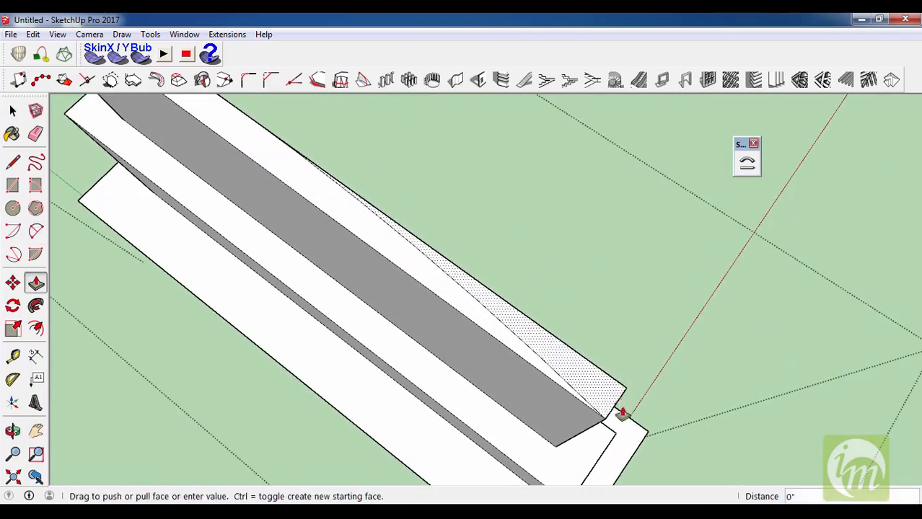
left_click(608, 454)
scroll(640, 385, "down", 4)
left_click(333, 161)
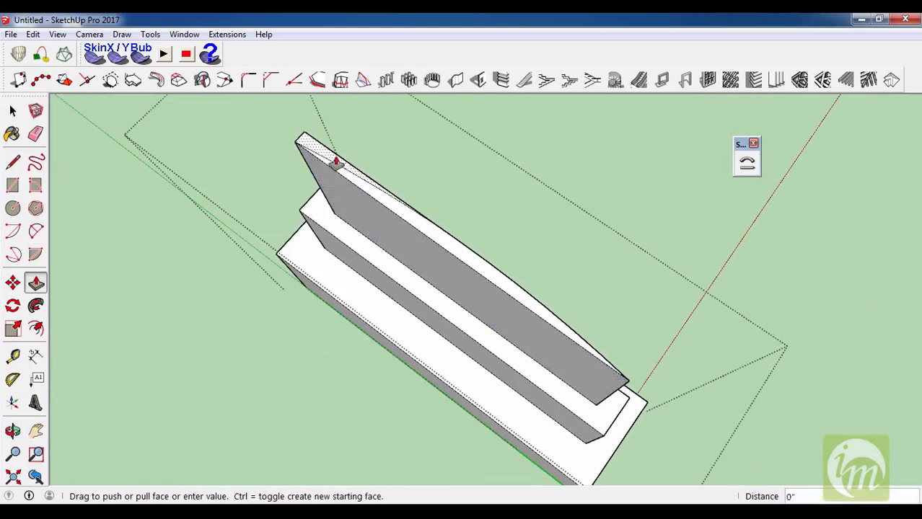
left_click(327, 240)
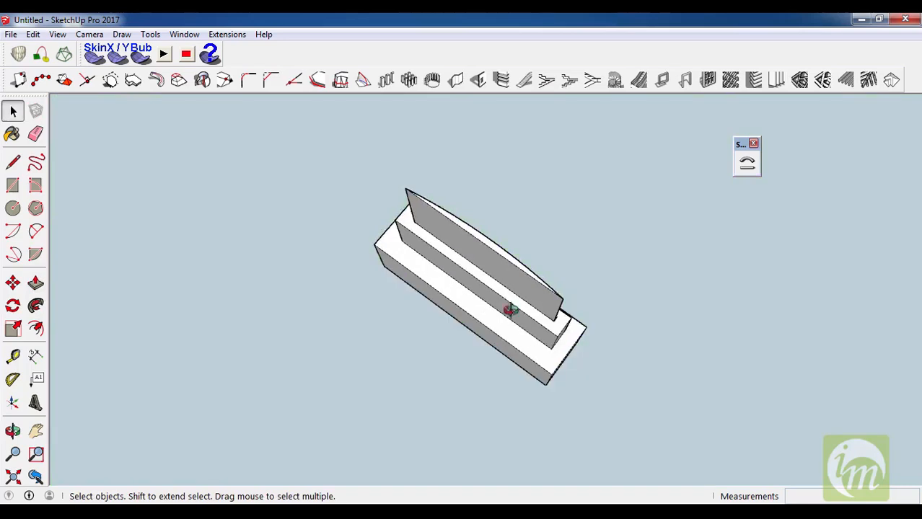
- Start the Paint Bucket and choose the Stone Marble material from the Stone collection
middle_click_drag(510, 309, 482, 251)
scroll(475, 317, "down", 2)
scroll(485, 254, "up", 2)
key("b")
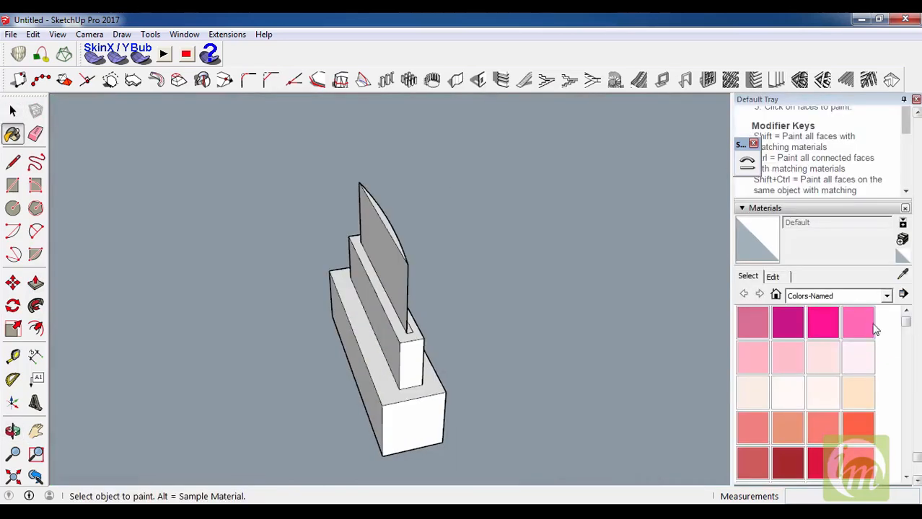
left_click(885, 296)
left_click(808, 416)
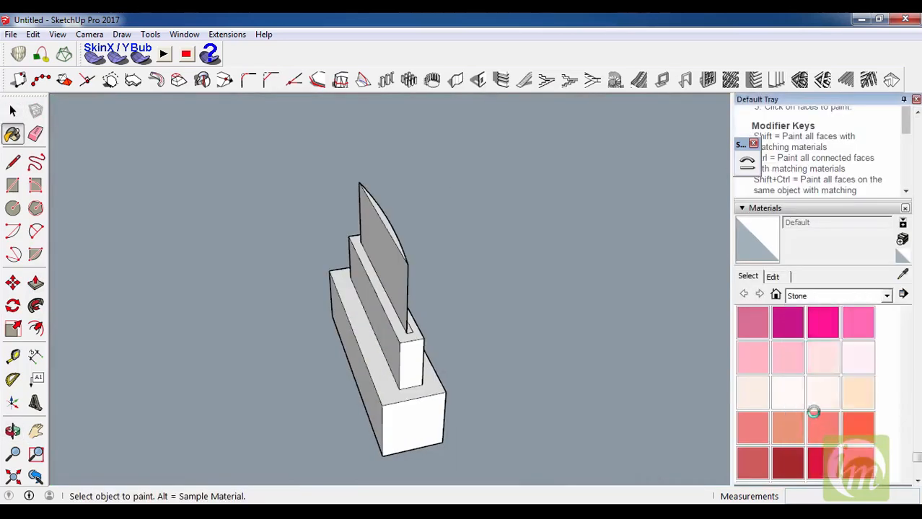
left_click(799, 359)
- Open the component for editing and paint the base tier's faces with Stone Marble
key("space")
double_click(393, 408)
key("b")
left_click(394, 409)
left_click(373, 404)
left_click(388, 388)
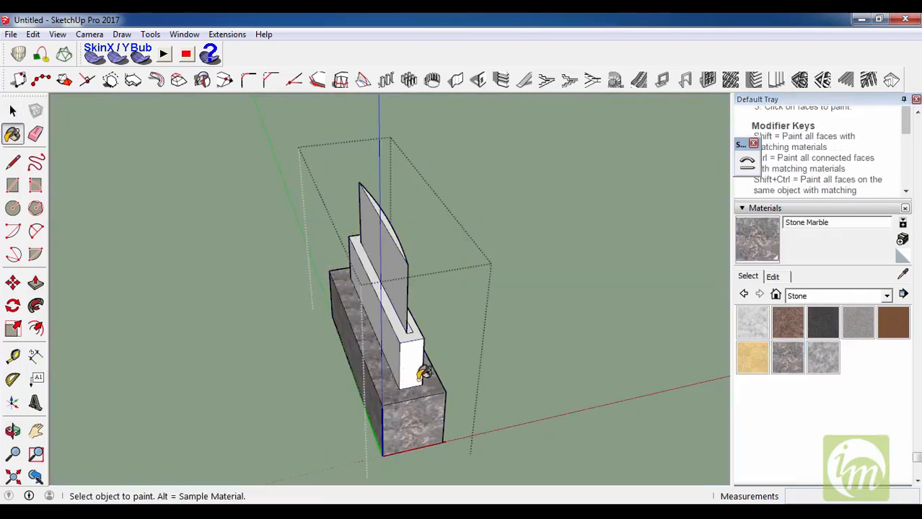
middle_click_drag(669, 354, 304, 362)
left_click(306, 361)
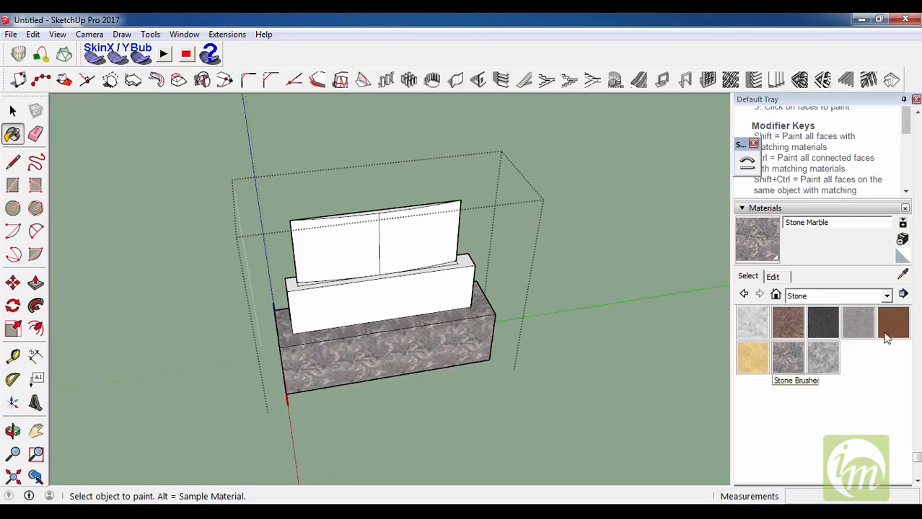
- Choose Granite Dark Gray and paint the middle tier's front, end and top faces with it
left_click(823, 325)
left_click(359, 285)
mouse_move(360, 285)
middle_mouse_down()
mouse_move(436, 346)
mouse_move(559, 335)
mouse_move(429, 324)
middle_mouse_up()
left_click(437, 346)
left_click(422, 321)
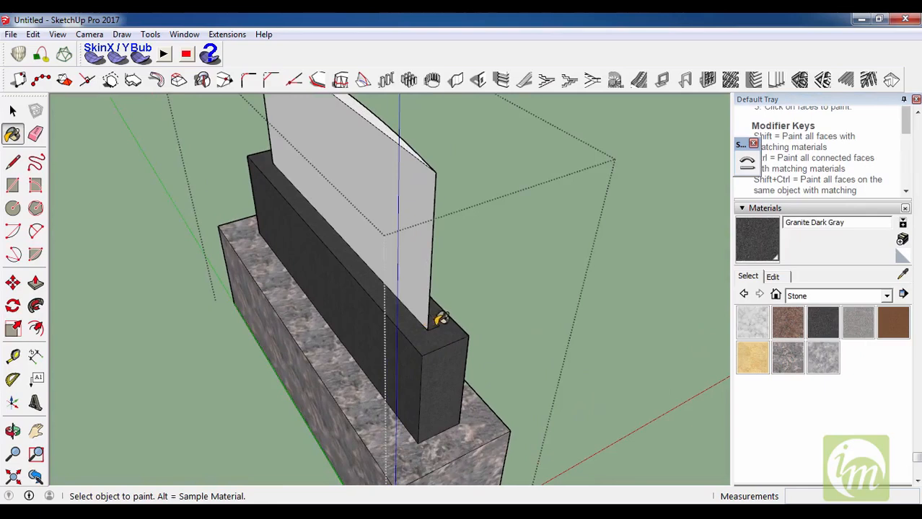
- Choose Sandstone and paint the thin upper panel's flat and curved sides with it
left_click(883, 306)
left_click(401, 232)
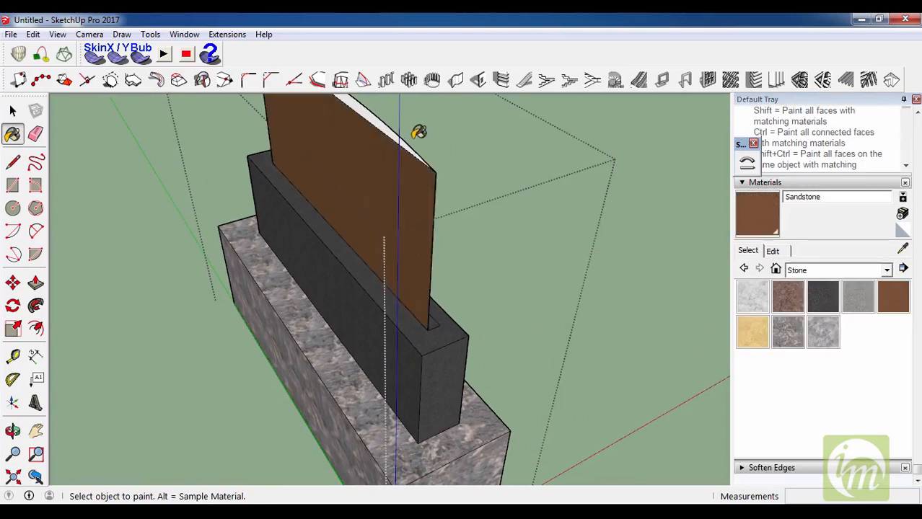
middle_click_drag(461, 210, 396, 214)
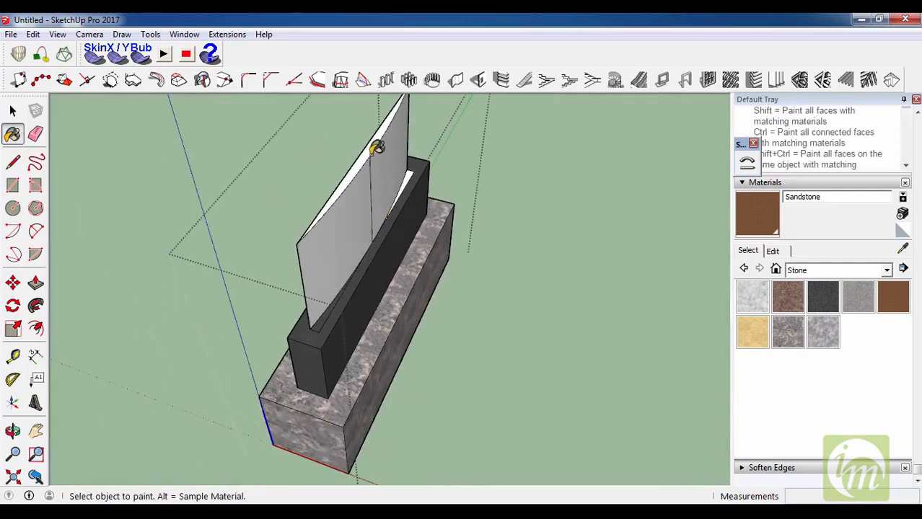
scroll(369, 166, "up", 3)
left_click(368, 202)
- Sample Granite Dark Gray from the middle tier and paint its remaining unpainted top area, finishing the component's materials
mouse_move(387, 181)
middle_mouse_down()
mouse_move(241, 371)
mouse_move(381, 258)
mouse_move(417, 205)
mouse_move(538, 403)
mouse_move(590, 218)
mouse_move(337, 435)
middle_mouse_up()
key("space")
key("b")
left_click(419, 211, "alt")
left_click(408, 196)
key("space")
- Draw a reference line along the bottom edge of the base tier's short end
key("l")
scroll(355, 431, "up", 3)
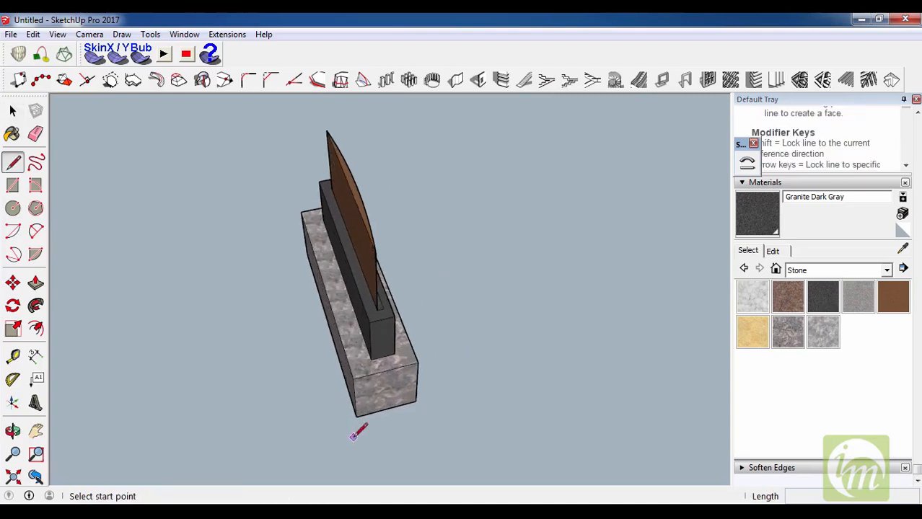
left_click(356, 414)
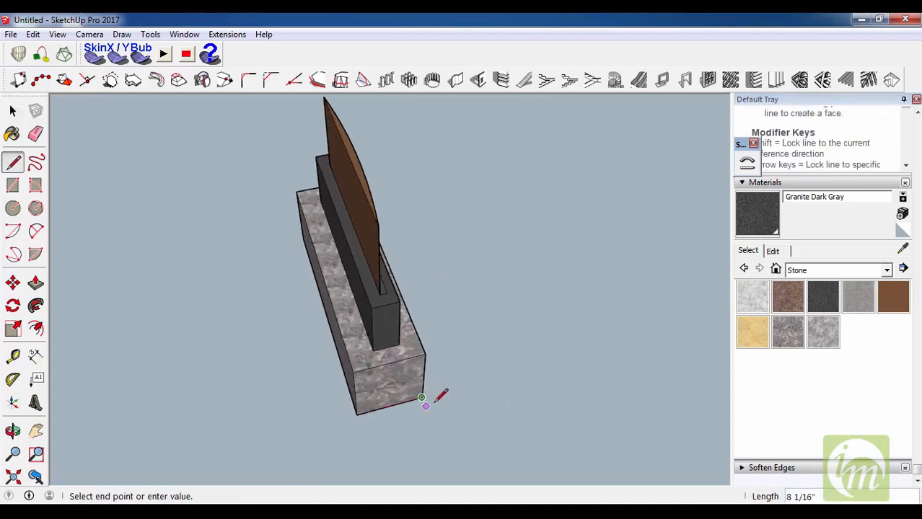
key("space")
- Run Shape Bender on the tiered component, picking its reference line and the wavy block's curved top edge as the bend path
scroll(401, 410, "down", 3)
middle_click_drag(397, 410, 422, 414)
left_click(422, 413)
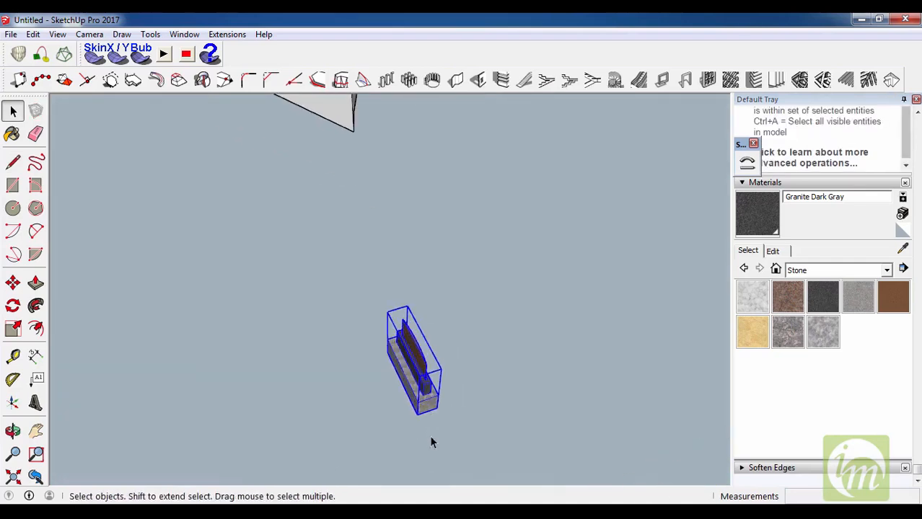
left_click(746, 164)
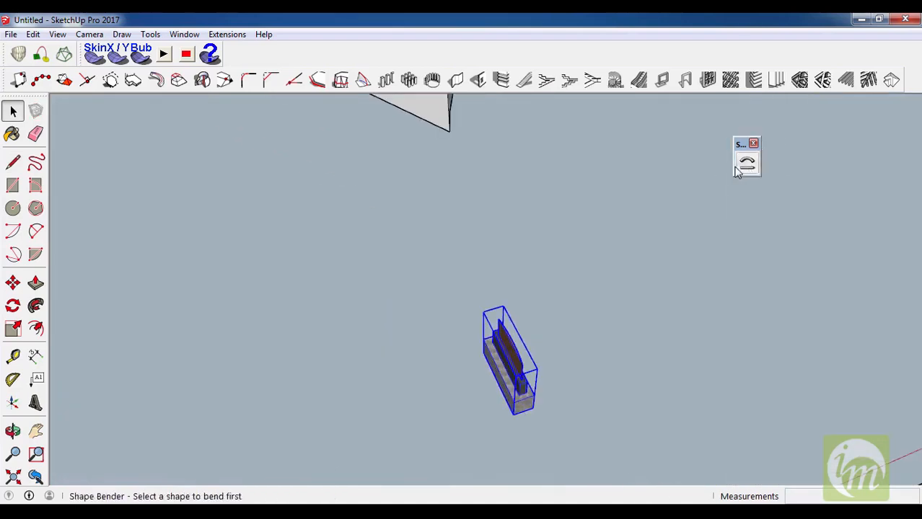
left_click(522, 417)
middle_click_drag(523, 419, 497, 265)
left_click(472, 184)
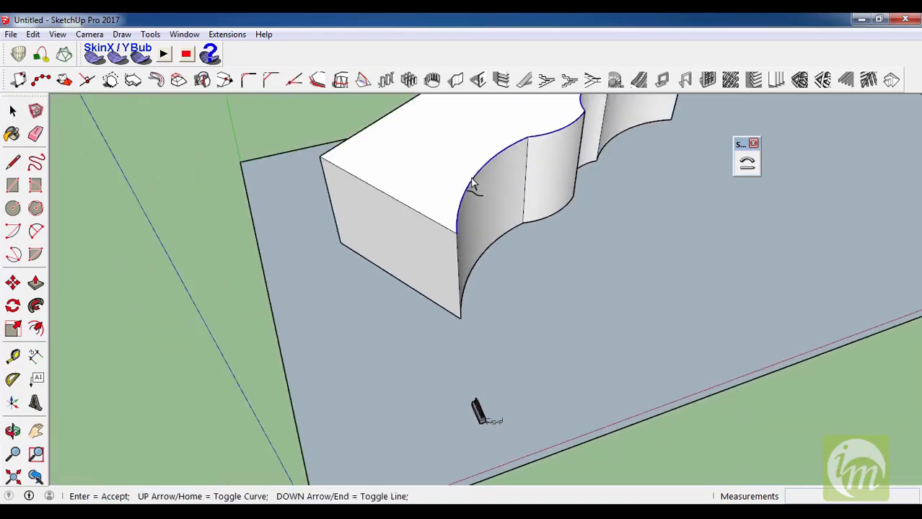
- Toggle the line and curve directions until the curve starts at the block's near corner and the preview lies on its top, and accept
middle_click_drag(487, 162, 536, 200)
scroll(494, 316, "down", 2)
key("Up")
key("Down")
key("Down")
key("Down")
key("Down")
key("Down")
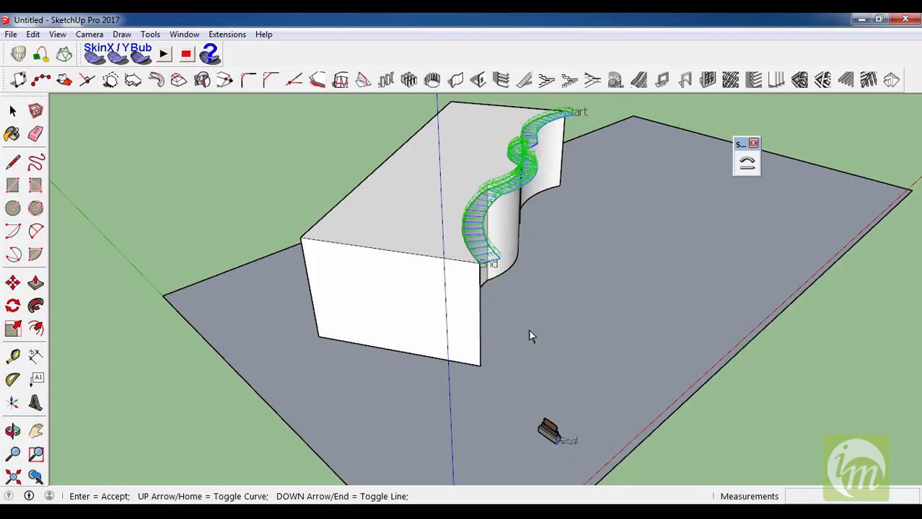
key("Down")
key("Down")
key("Down")
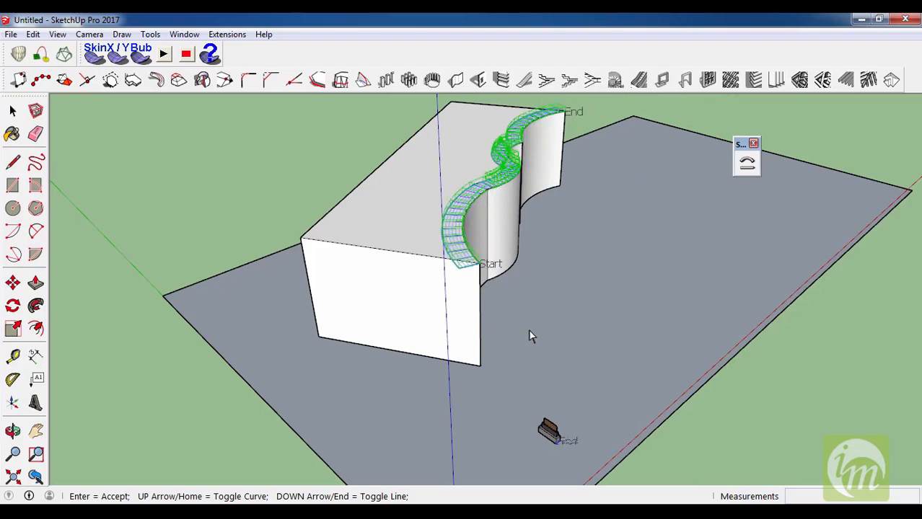
key("Return")
- Examine the bent tiered shape along the wavy block's top edge from several angles
middle_click_drag(558, 304, 341, 323)
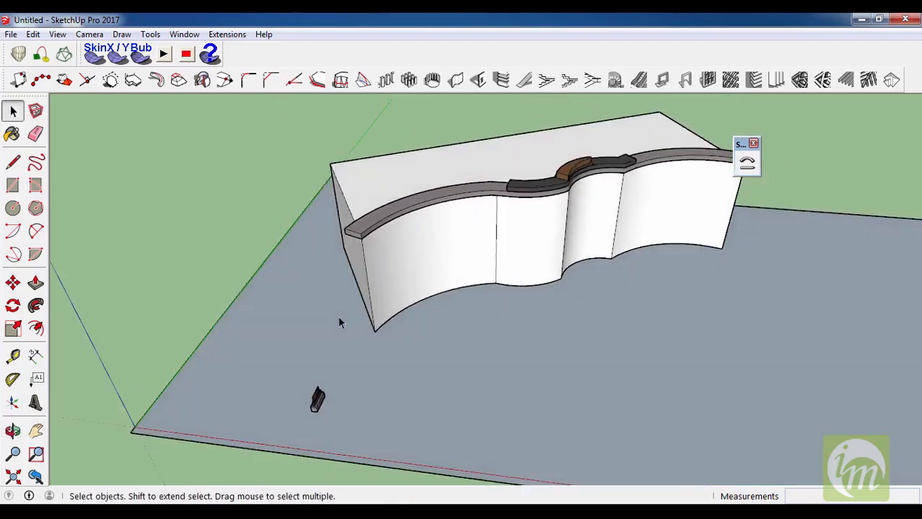
scroll(340, 322, "up", 6)
middle_click_drag(379, 216, 435, 261)
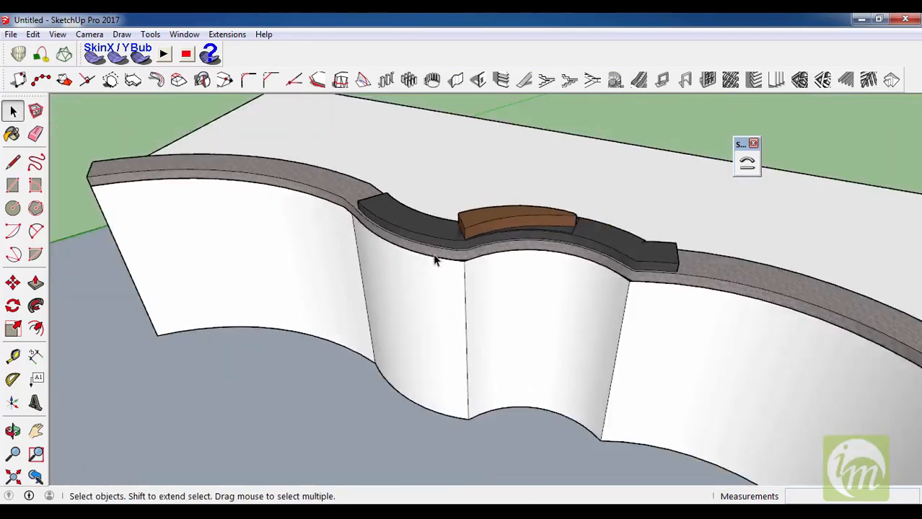
scroll(597, 220, "down", 4)
middle_click_drag(598, 220, 548, 167)
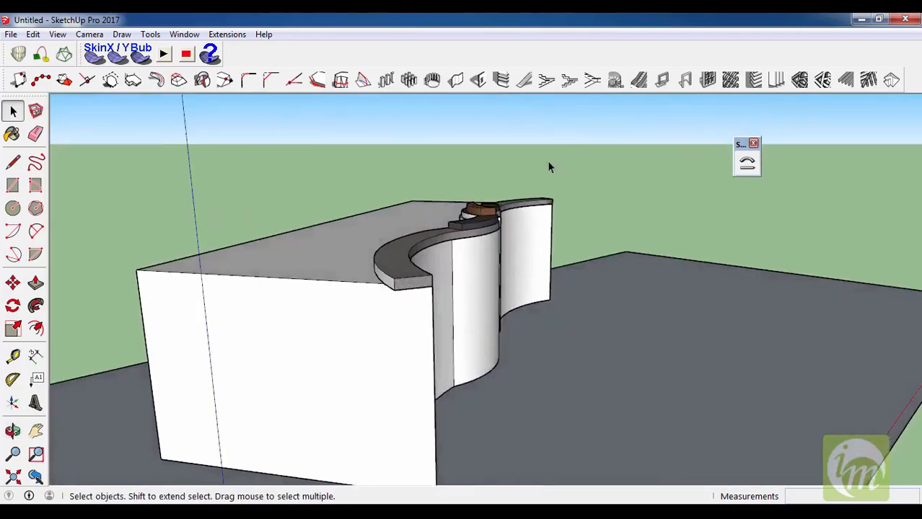
scroll(470, 232, "up", 3)
middle_click_drag(469, 233, 330, 367)
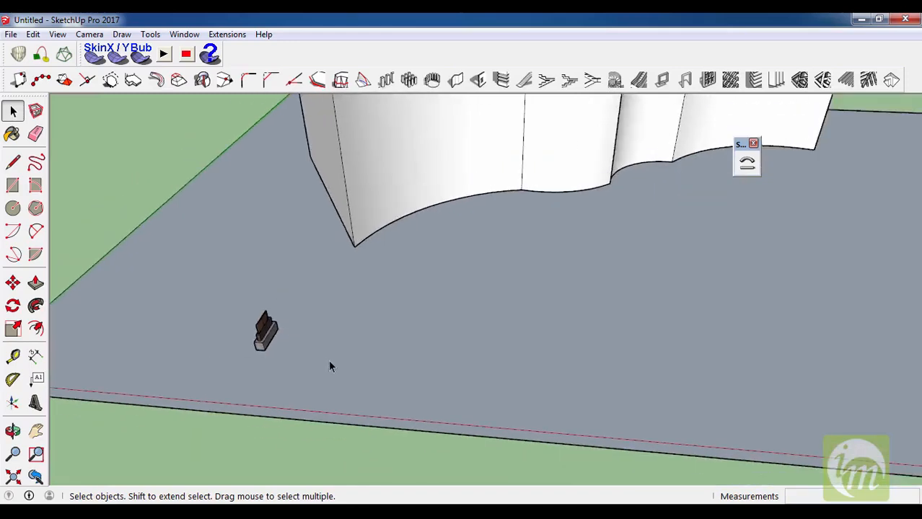
- Draw a straight line on the slab in front of the wavy block, roughly parallel to the slab's long edge
scroll(577, 339, "up", 3)
key("l")
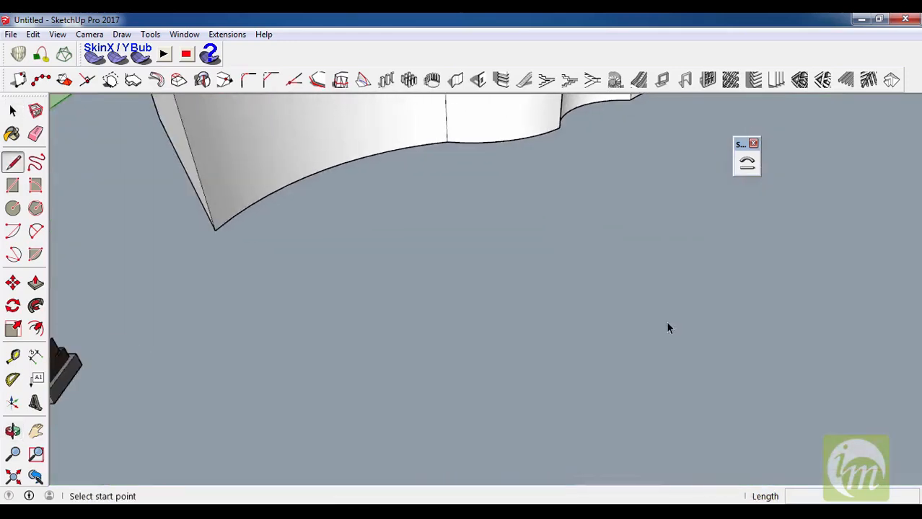
scroll(477, 315, "down", 2)
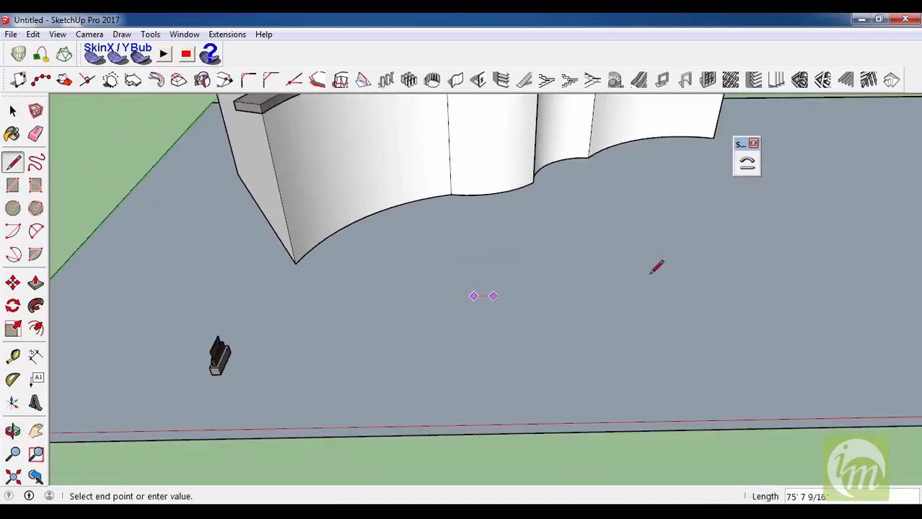
left_click(664, 294)
- Draw an arc from the straight line's far end back toward the slab's edge, bulging outward about 17' 10"
scroll(665, 291, "up", 2)
key("a")
left_click(661, 290)
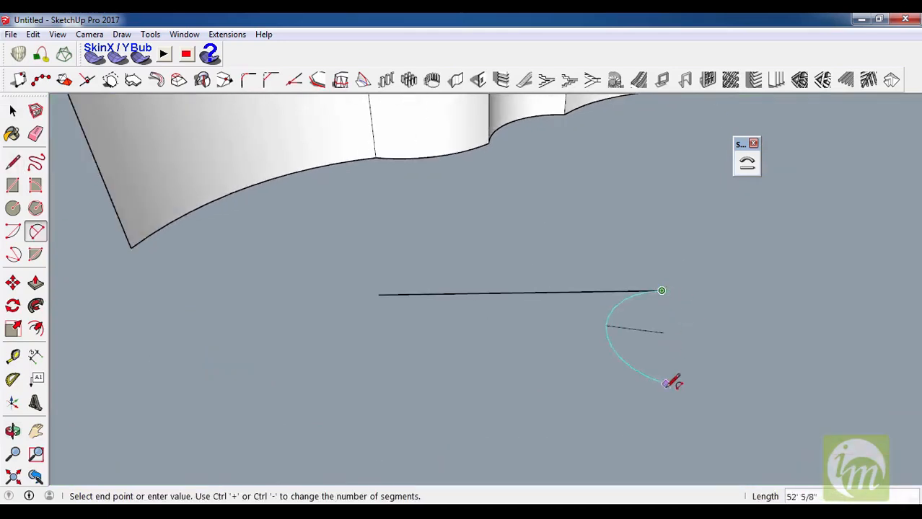
left_click(688, 350)
scroll(710, 220, "down", 2)
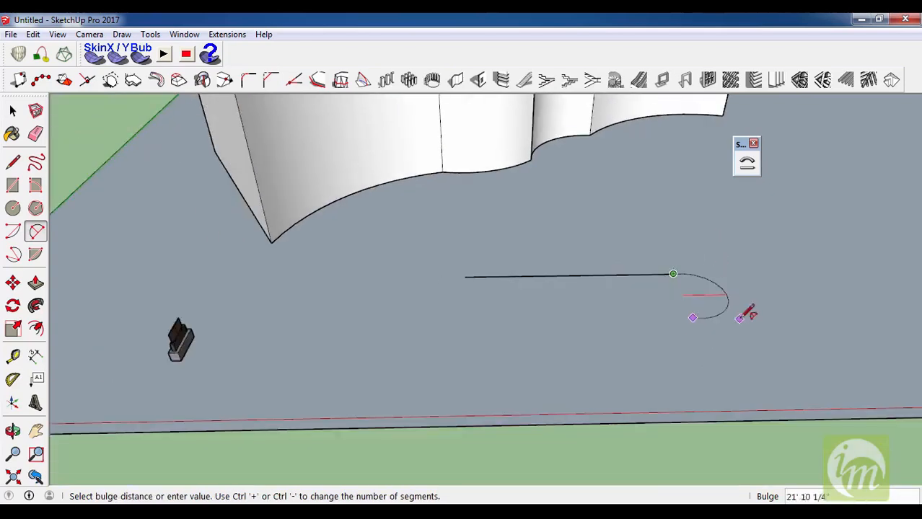
scroll(716, 292, "up", 3)
left_click(721, 287)
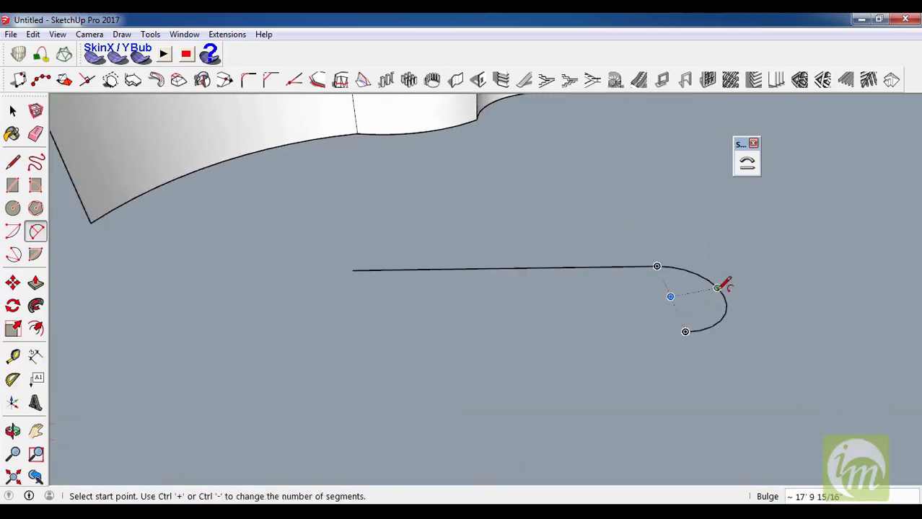
- Draw a second line from the arc's free end back alongside the first line to about the same length
key("l")
left_click(685, 331)
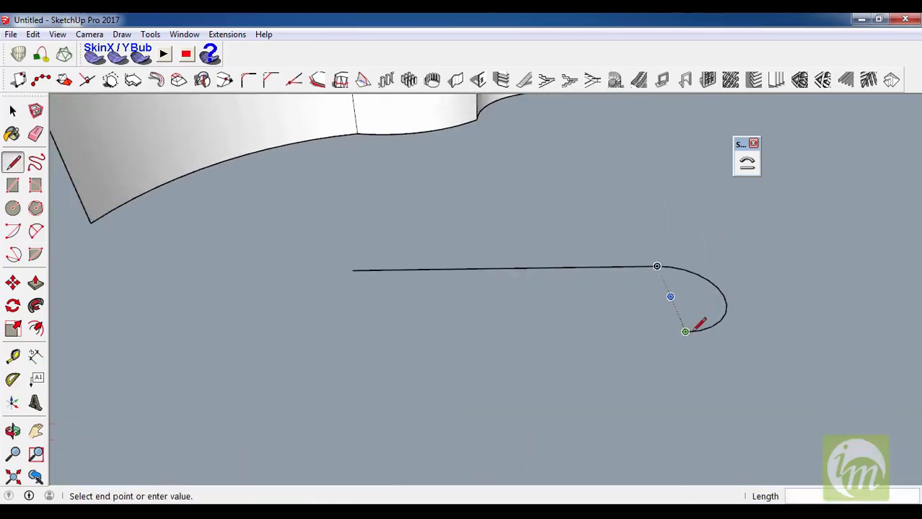
left_click(358, 346)
scroll(358, 346, "down", 2)
key("a")
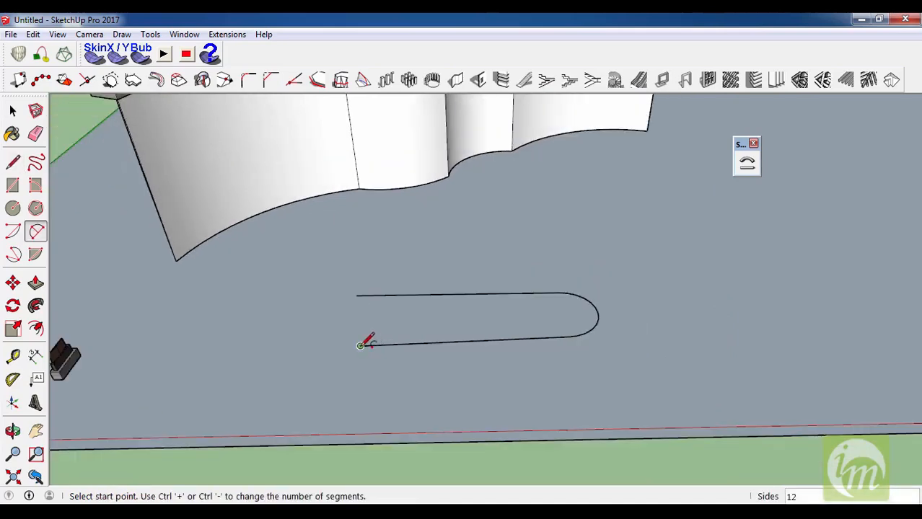
left_click(357, 346)
left_click(358, 395)
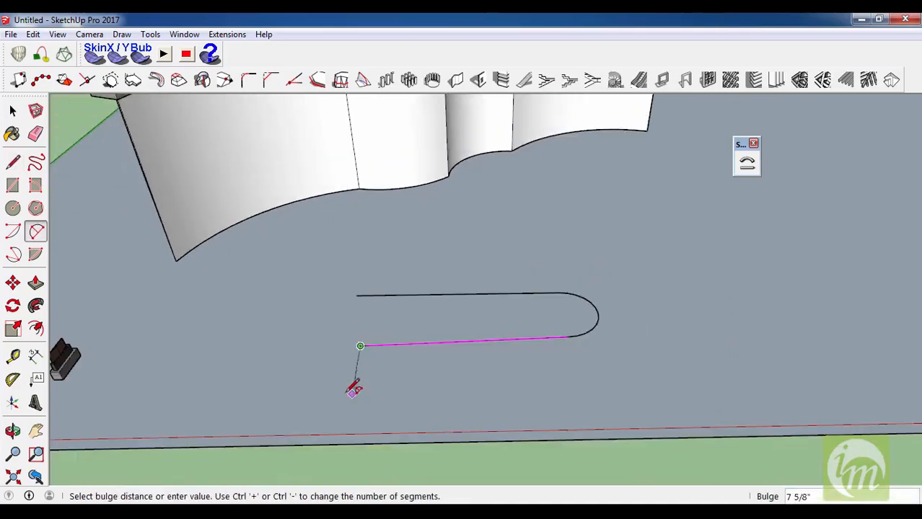
key("Escape")
- Draw a third, roughly parallel line nearer the slab's edge, spaced from the second line like the first two
left_click(360, 346)
left_click(351, 392)
left_click(351, 392)
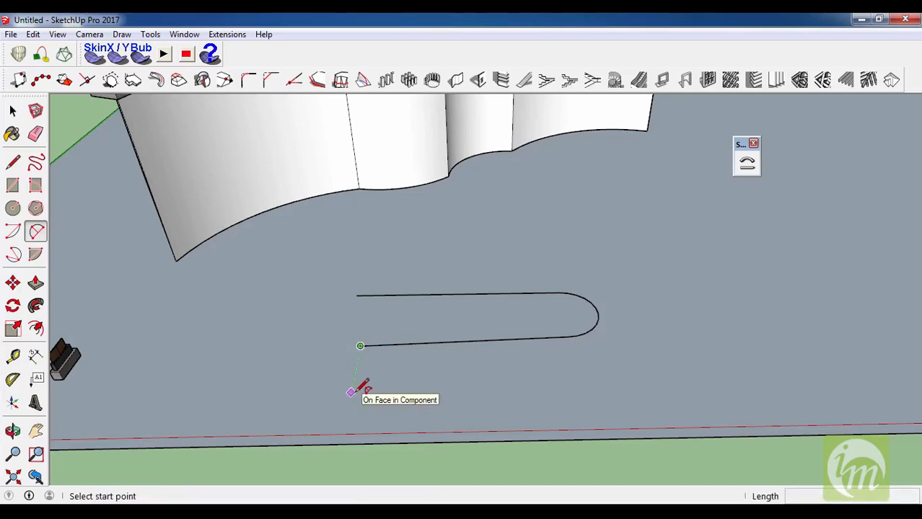
left_click(360, 347)
- Join the near ends of the second and third lines with an outward-bulging arc to complete the serpentine path
key("a")
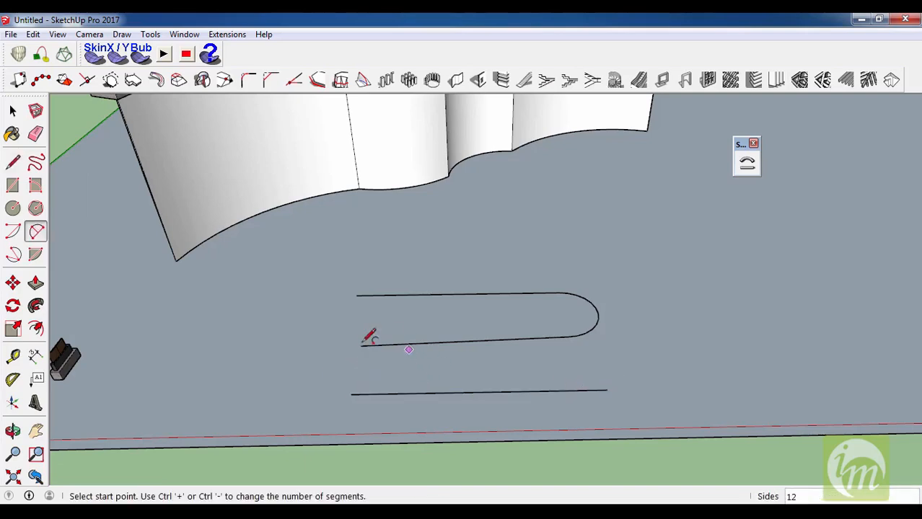
left_click(359, 345)
left_click(351, 391)
left_click(328, 369)
- Delete the small straight tiered component standing on the slab together with its reference line
middle_click_drag(467, 366, 587, 428)
key("space")
scroll(546, 425, "up", 3)
scroll(614, 275, "down", 3)
scroll(587, 258, "up", 4)
scroll(426, 340, "down", 3)
scroll(250, 410, "up", 5)
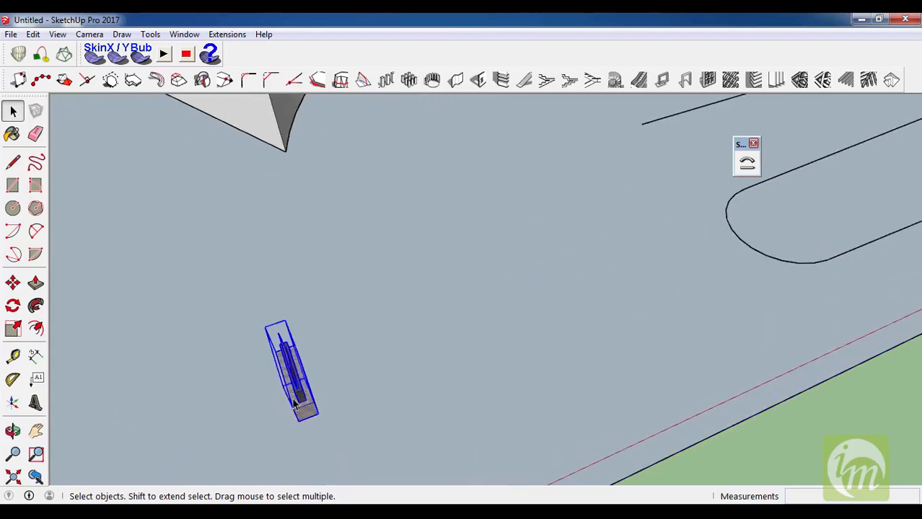
scroll(295, 405, "down", 4)
scroll(329, 367, "up", 3)
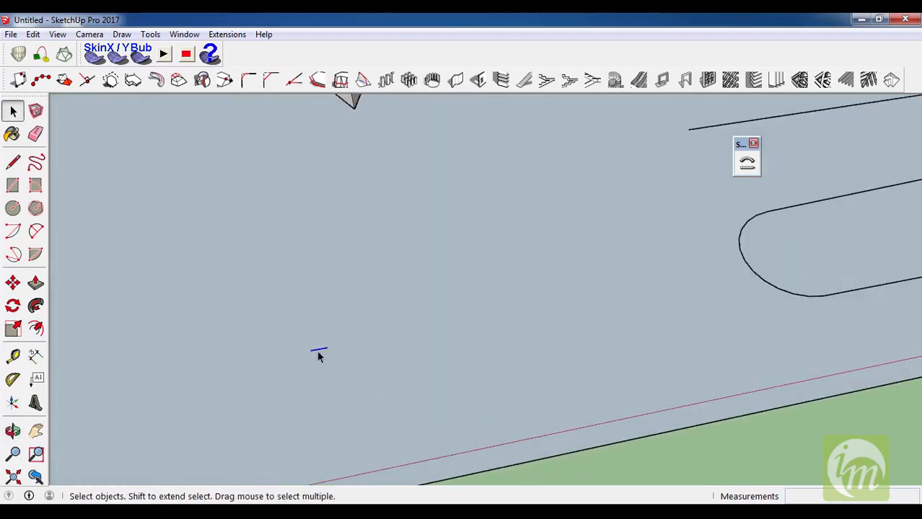
- Draw a rectangle about 26' 5" by 24' 9" on the slab and make it a component
key("r")
left_click(312, 287)
left_click(422, 345)
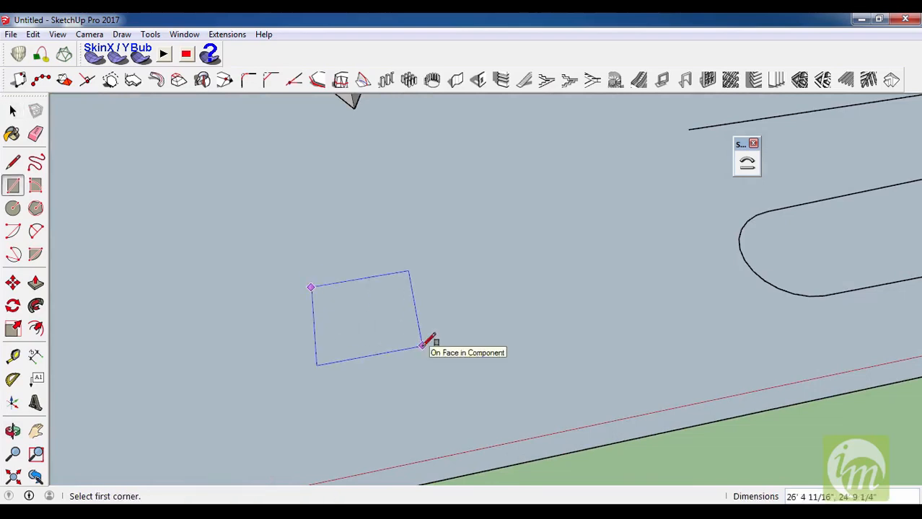
key("space")
left_click(360, 336)
key("g")
key("Return")
- Open the rectangle's component, pull its face up into a box and close the component
scroll(340, 340, "up", 2)
double_click(340, 341)
key("l")
key("p")
left_click(352, 353)
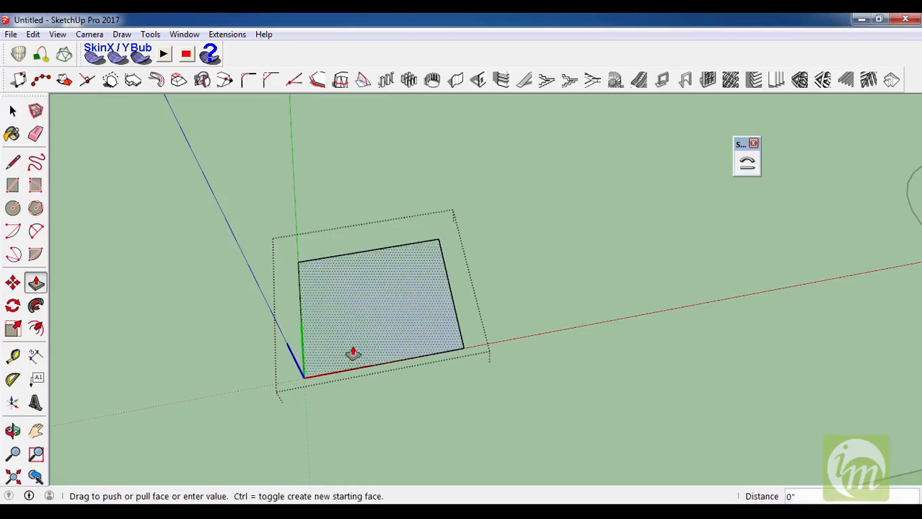
left_click(334, 302)
key("space")
key("Escape")
- Open the box component for editing and draw a diagonal line from the bottom corner across its front face
scroll(420, 309, "down", 2)
mouse_move(422, 315)
middle_mouse_down()
mouse_move(481, 323)
mouse_move(469, 341)
mouse_move(473, 292)
mouse_move(434, 312)
middle_mouse_up()
scroll(473, 293, "up", 3)
scroll(439, 334, "up", 2)
double_click(440, 334)
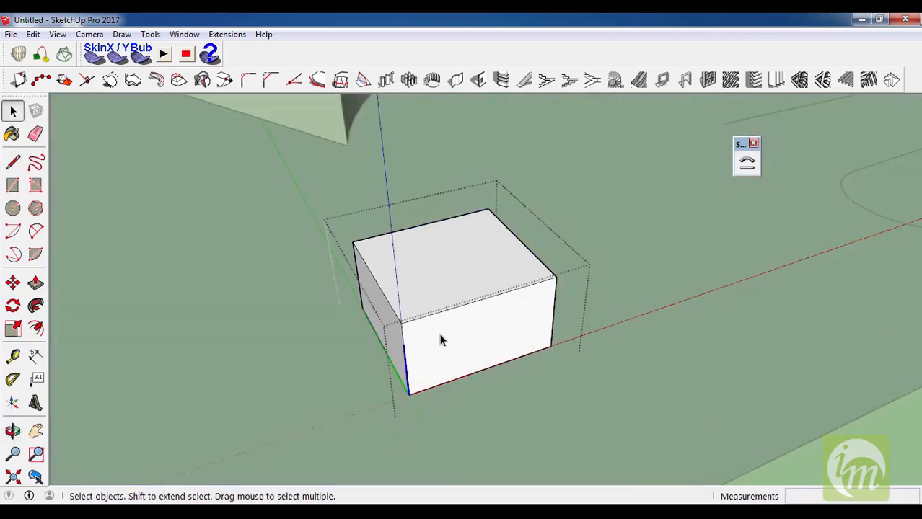
key("l")
left_click(408, 394)
key("space")
- Push the upper triangle of the front face through the box, leaving a sloped wedge, and close the component
key("p")
left_click(452, 304)
left_click(340, 249)
middle_click_drag(400, 249, 418, 256)
scroll(367, 259, "down", 5)
key("space")
left_click(306, 254)
- Examine the wedge's size and position against the serpentine path and the wavy block
scroll(306, 254, "up", 4)
scroll(378, 324, "down", 3)
middle_click_drag(379, 325, 461, 294)
scroll(428, 317, "up", 2)
scroll(370, 321, "down", 1)
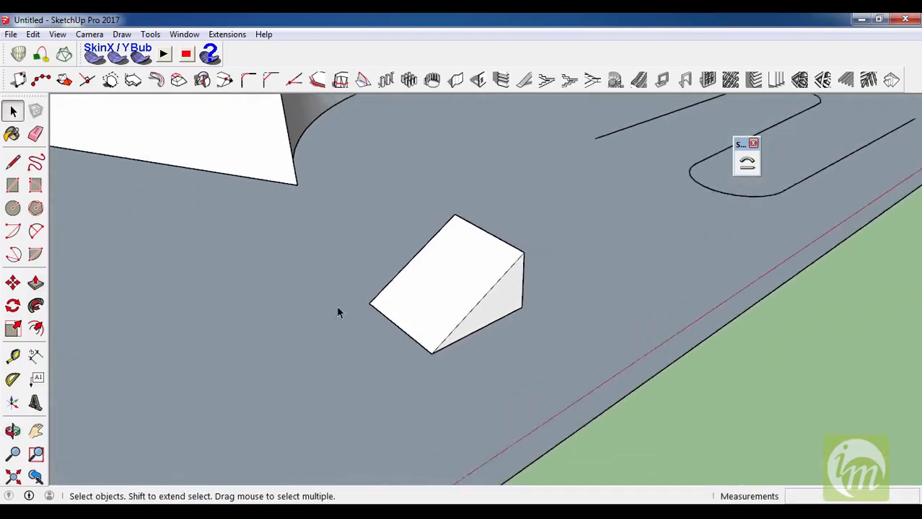
scroll(336, 310, "down", 2)
middle_click_drag(333, 310, 212, 344)
scroll(212, 345, "down", 2)
middle_click_drag(470, 262, 489, 347)
scroll(256, 263, "down", 2)
middle_click_drag(410, 237, 324, 256)
scroll(332, 259, "up", 2)
middle_click_drag(485, 237, 378, 258)
scroll(209, 216, "down", 2)
scroll(535, 216, "up", 2)
middle_click_drag(535, 216, 144, 210)
middle_click_drag(424, 294, 506, 238)
scroll(507, 236, "up", 2)
scroll(610, 393, "down", 3)
scroll(441, 173, "up", 1)
- Measure along the bottom edge of the wedge with the Tape Measure
key("t")
left_click(448, 179)
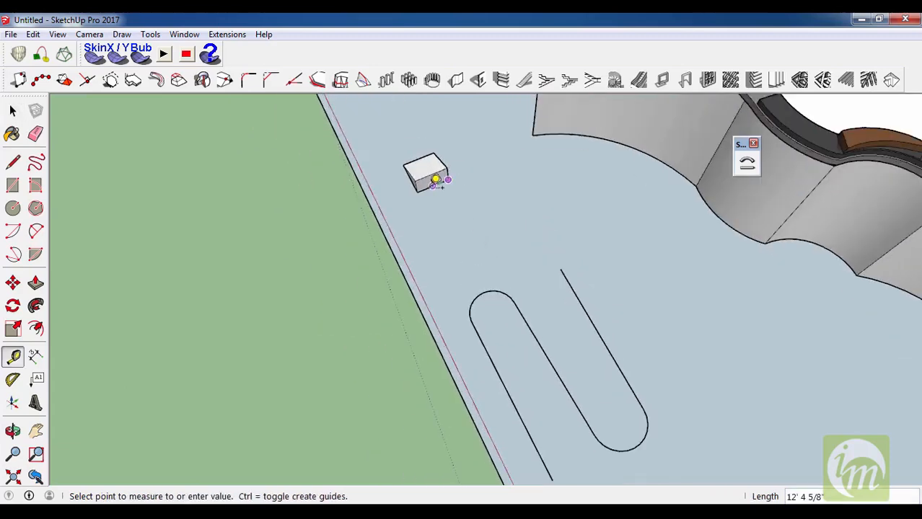
left_click(423, 186)
scroll(579, 336, "down", 2)
scroll(577, 342, "up", 2)
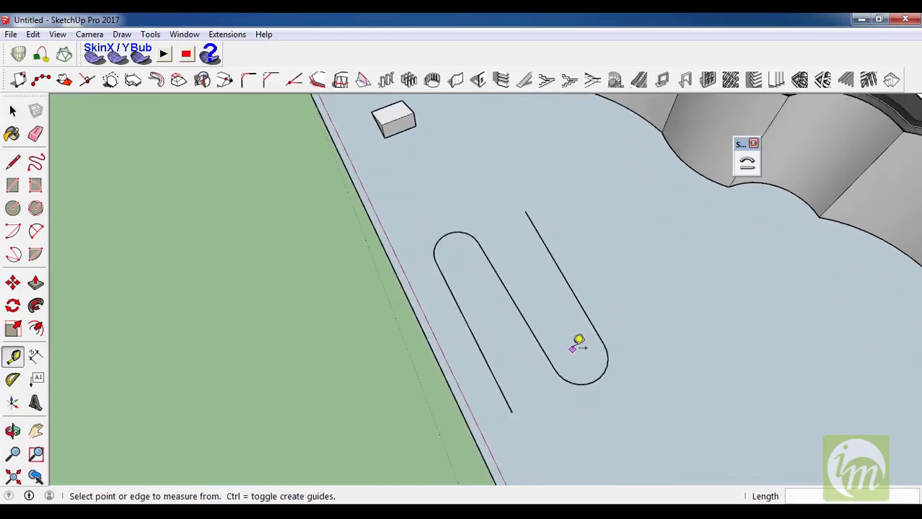
- Erase the serpentine path's lines and arcs from the slab
key("e")
left_click_drag(531, 301, 579, 274)
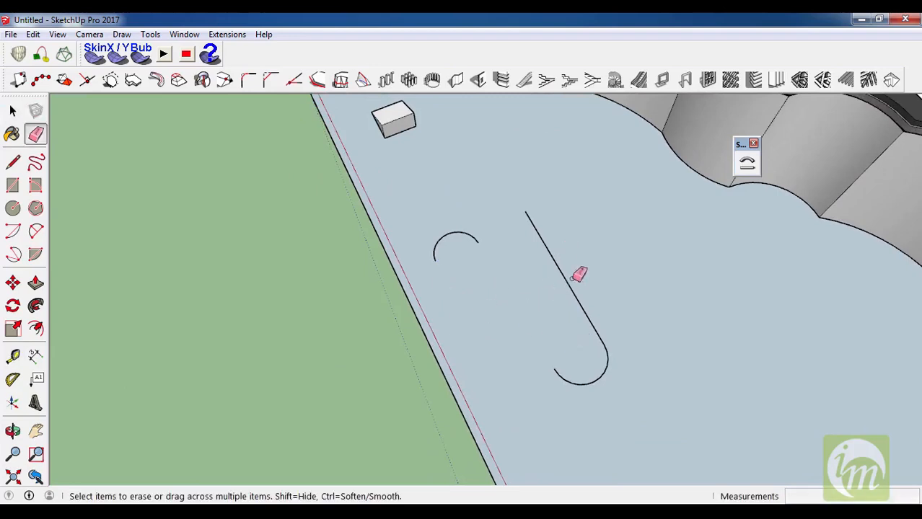
mouse_move(459, 217)
middle_mouse_down()
mouse_move(504, 309)
mouse_move(535, 290)
middle_mouse_up()
scroll(535, 289, "up", 3)
- Draw a new straight line on the slab in front of the wavy block as the first run of a wider path
key("l")
left_click(520, 197)
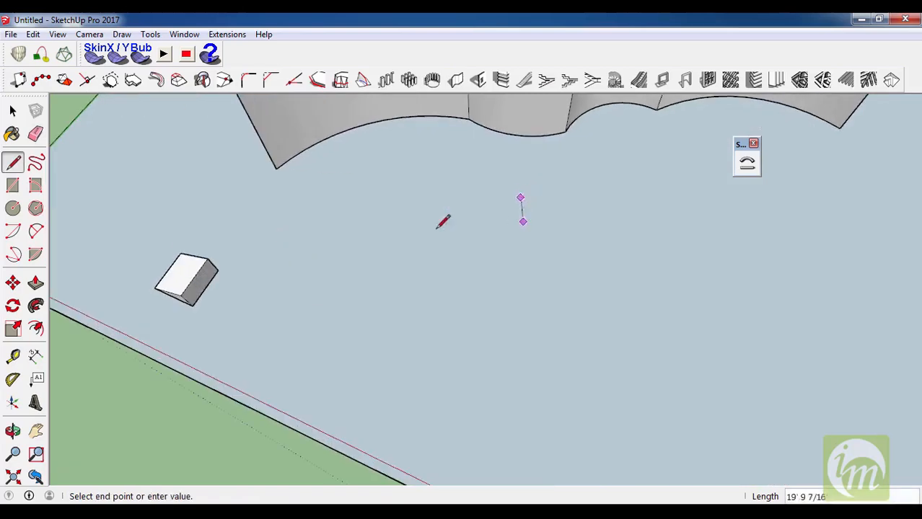
middle_click_drag(437, 228, 737, 296)
left_click(752, 312)
- Try to draw an arc curving back from the far end of the straight line on the slab
key("q")
key("a")
left_click(752, 312)
left_click(709, 390)
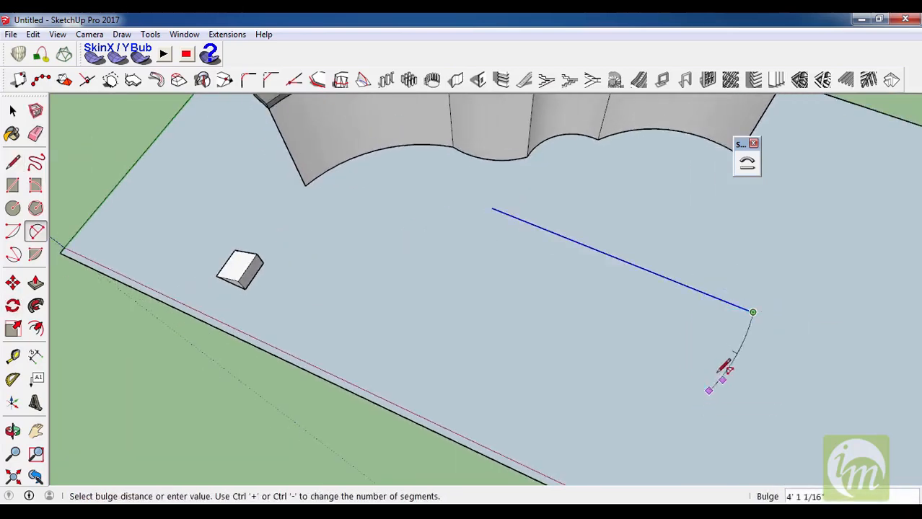
left_click(790, 380)
middle_click_drag(789, 381, 669, 166)
key("l")
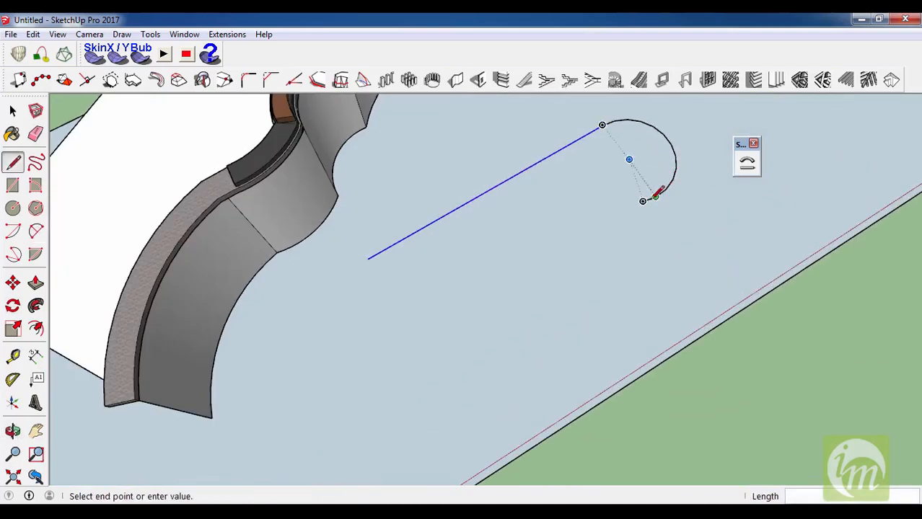
- Draw a rounded arc from the straight line's far end and a second straight run parallel to the first
key("a")
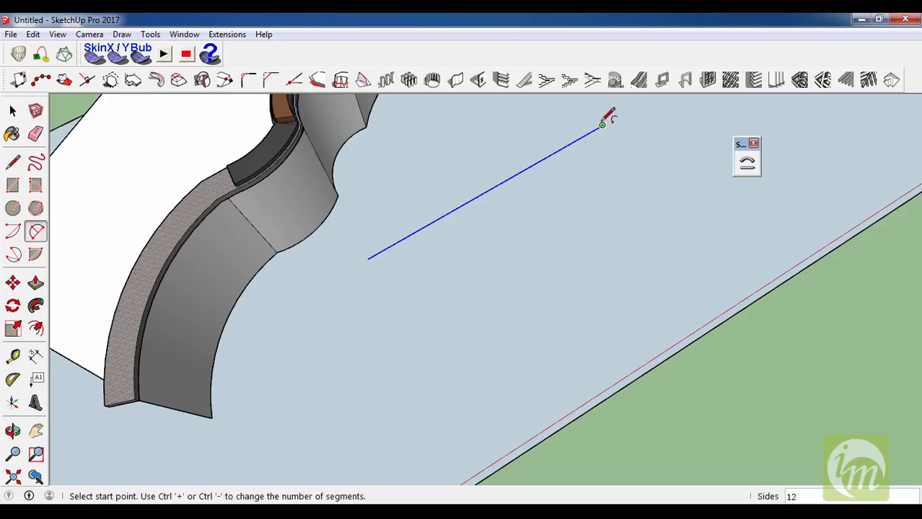
left_click(602, 125)
left_click(666, 207)
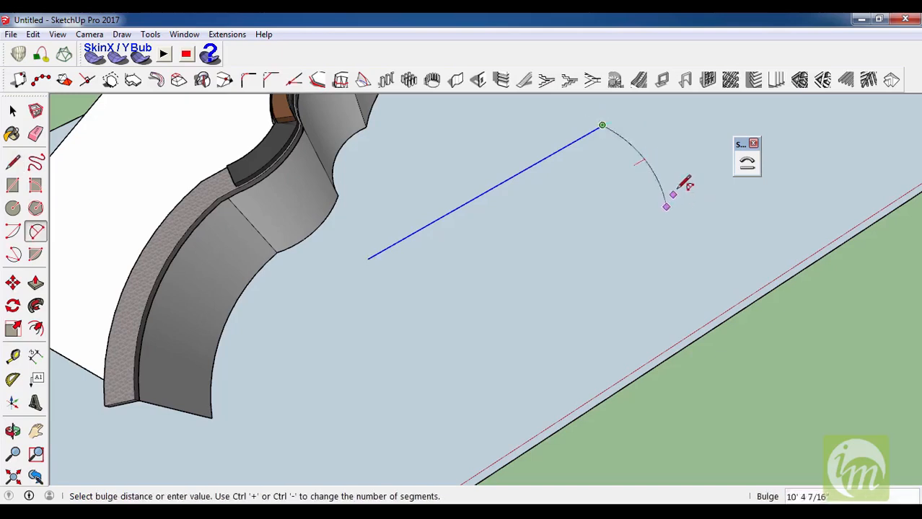
left_click(695, 151)
key("l")
left_click(665, 207)
left_click(424, 354)
key("a")
left_click(424, 354)
key("Escape")
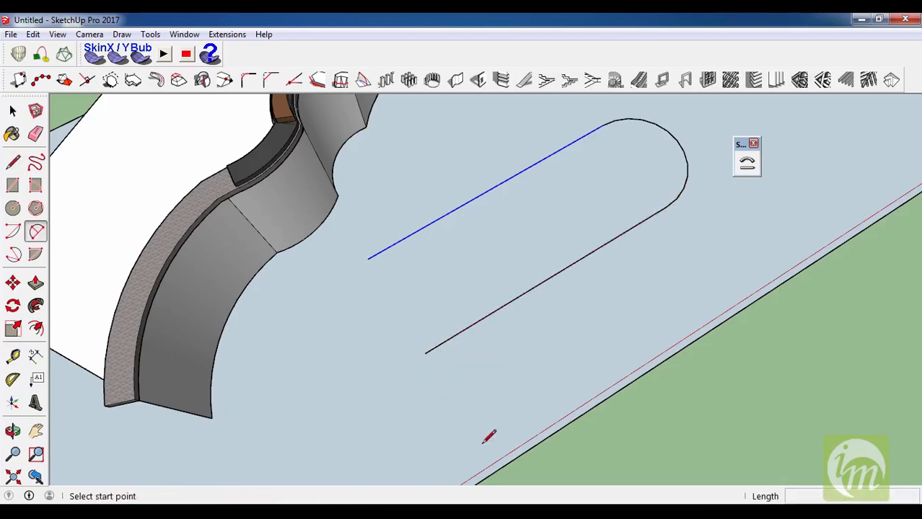
- Draw a third straight line parallel to the other two, near the slab's front edge
key("l")
left_click(481, 443)
left_click(766, 263)
key("Escape")
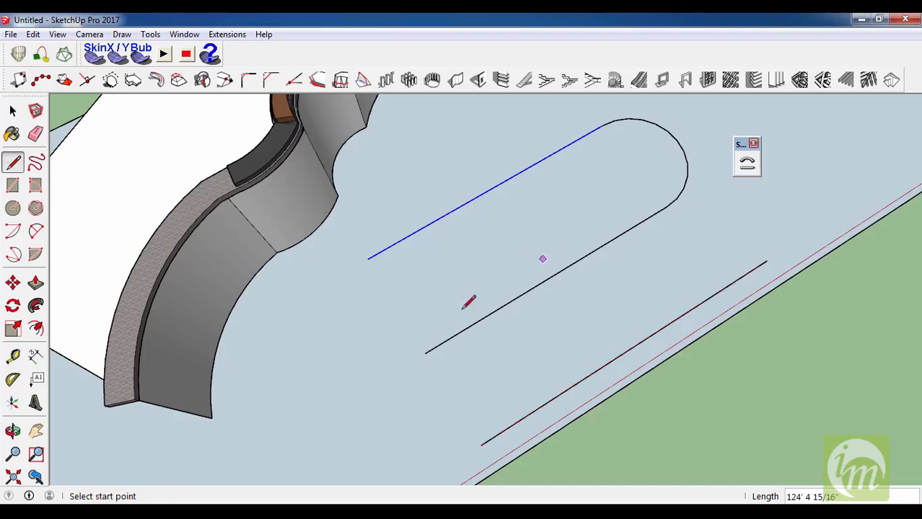
- Connect the near ends of the second and third lines with a rounded arc to complete the serpentine path
key("a")
left_click(424, 353)
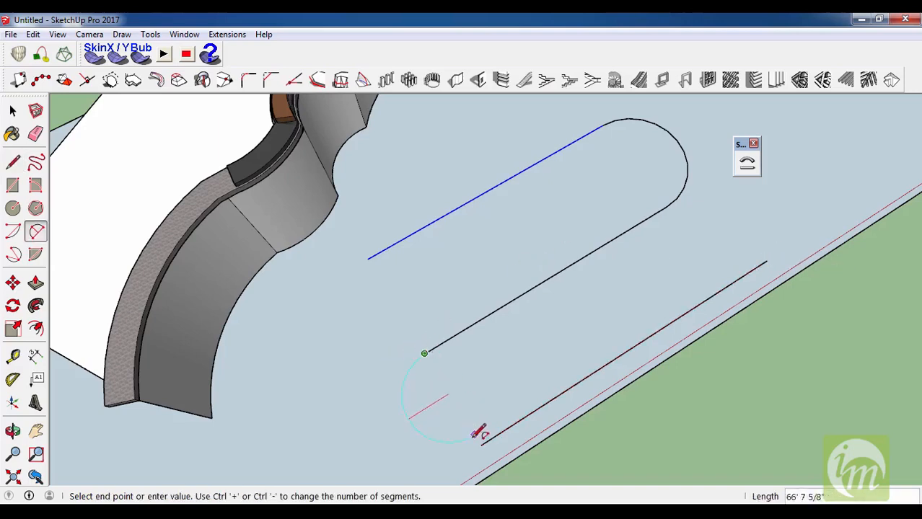
key("space")
key("a")
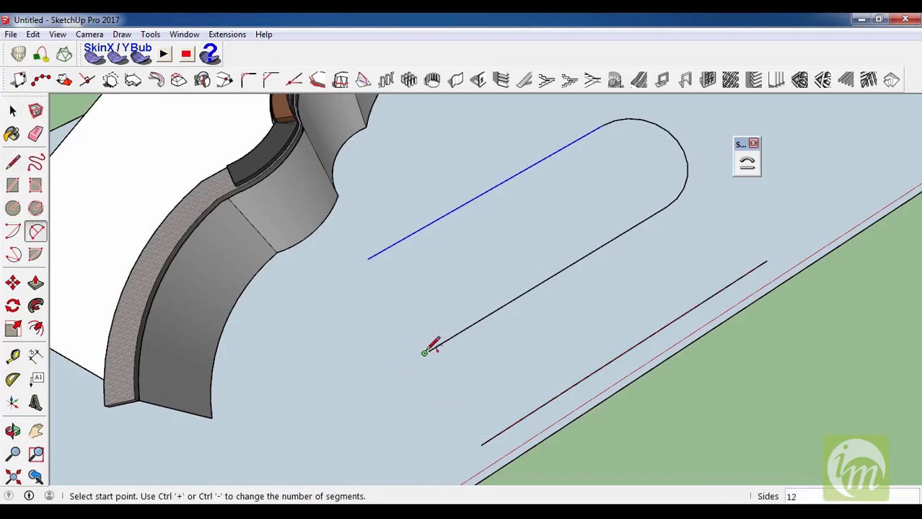
left_click(424, 354)
left_click(480, 445)
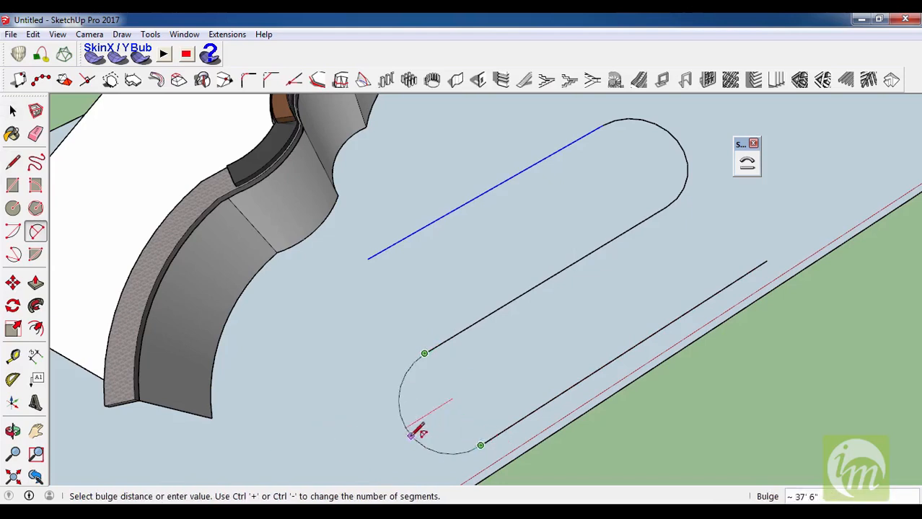
left_click(415, 433)
- Try to start Shape Bender on the wedge group
key("space")
scroll(528, 331, "down", 5)
middle_click_drag(529, 331, 437, 326)
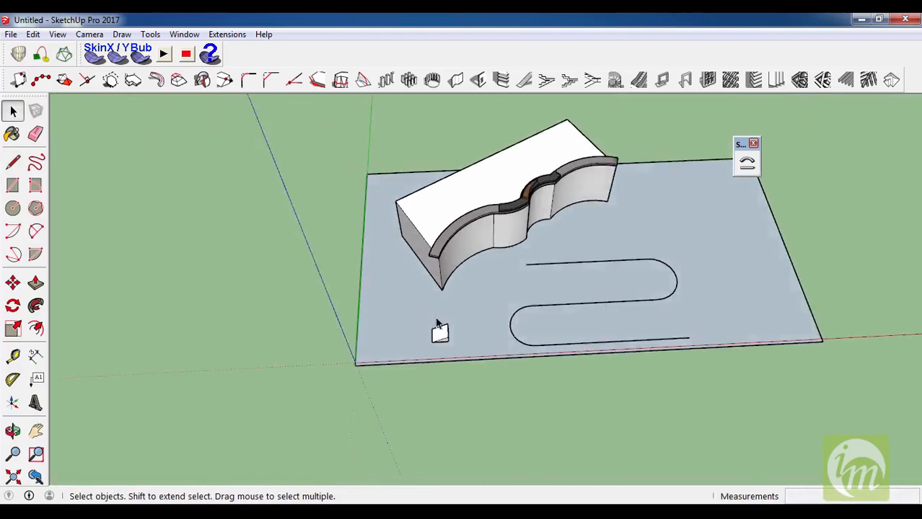
scroll(437, 326, "up", 2)
scroll(513, 268, "up", 2)
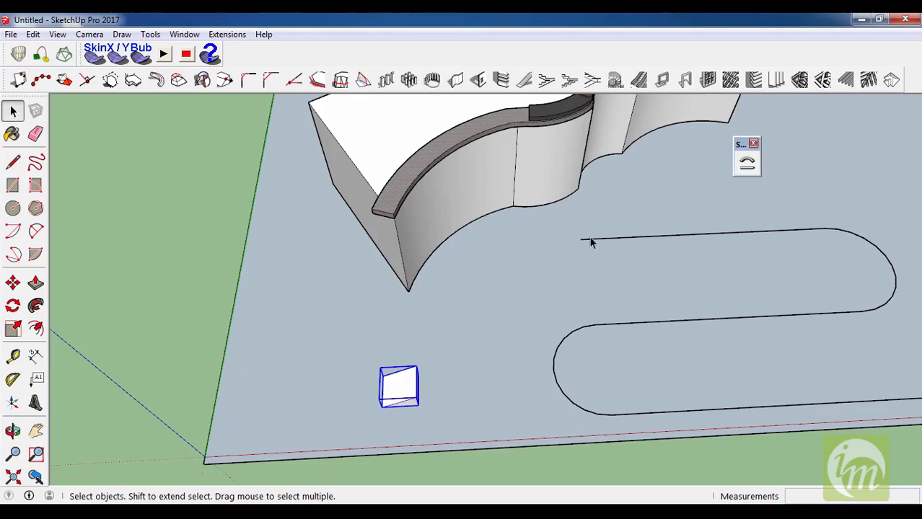
scroll(472, 361, "up", 3)
scroll(415, 359, "down", 2)
scroll(368, 350, "down", 3)
left_click(459, 463)
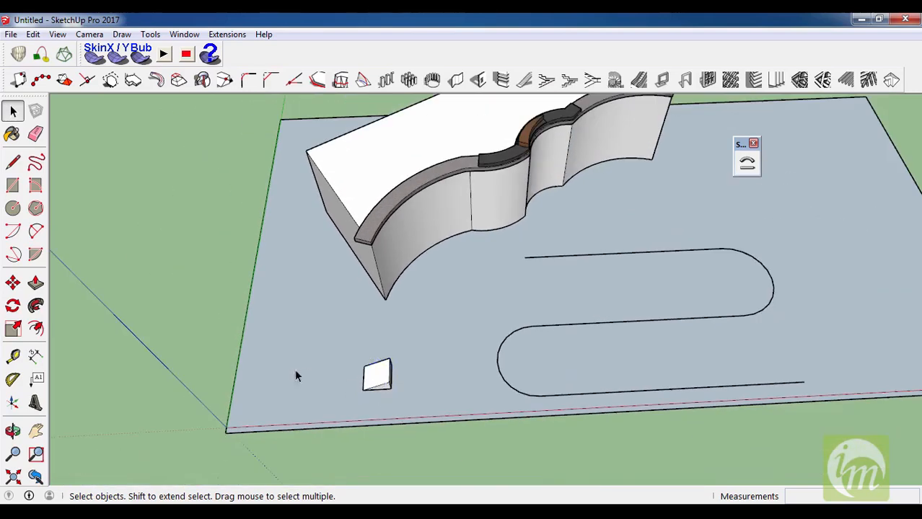
scroll(294, 377, "up", 2)
middle_click_drag(385, 375, 482, 428)
scroll(482, 427, "up", 3)
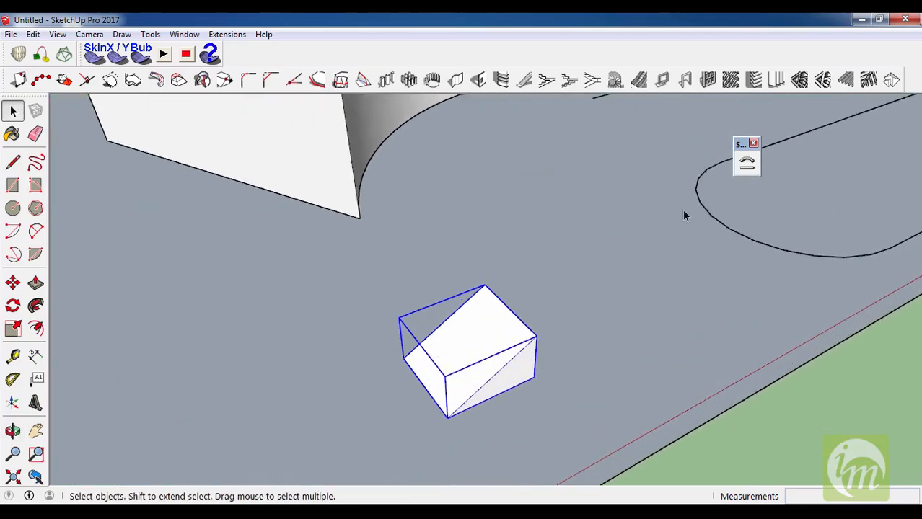
left_click(748, 164)
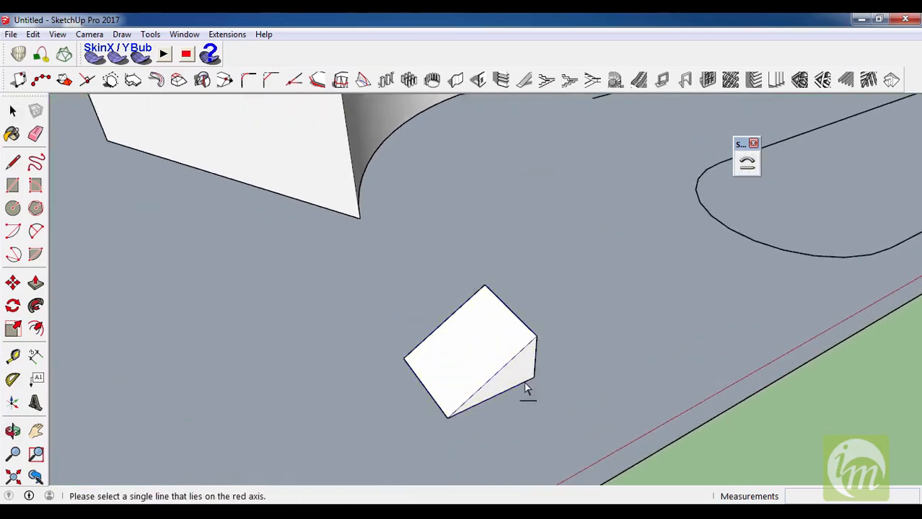
- Draw a straight reference line along the wedge's bottom front edge
key("l")
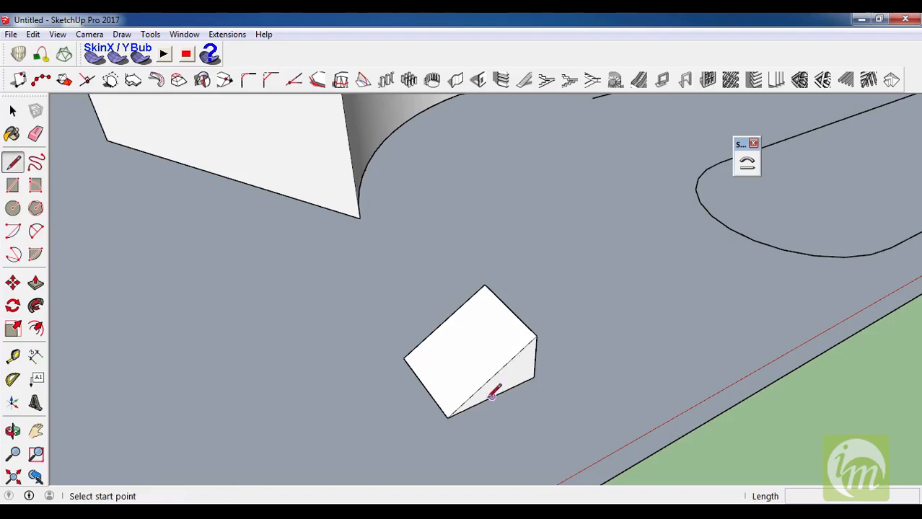
left_click(447, 418)
left_click(535, 376)
- Bend the wedge along the serpentine path with Shape Bender, using the line on its bottom edge as reference
key("space")
left_click(508, 354)
left_click(747, 164)
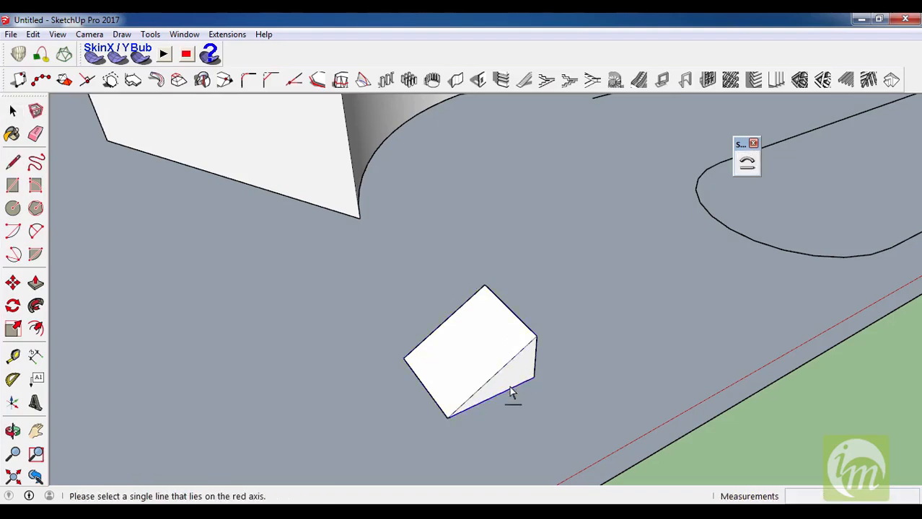
scroll(375, 421, "down", 4)
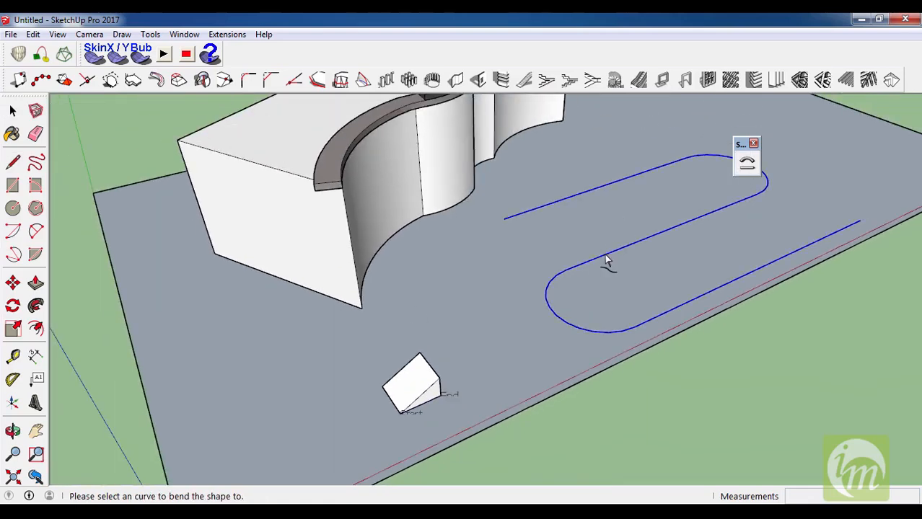
left_click(606, 260)
key("Return")
- Examine the bent serpentine ramp and the curved tiered piece on the wavy block from several angles
middle_click_drag(621, 247, 356, 186)
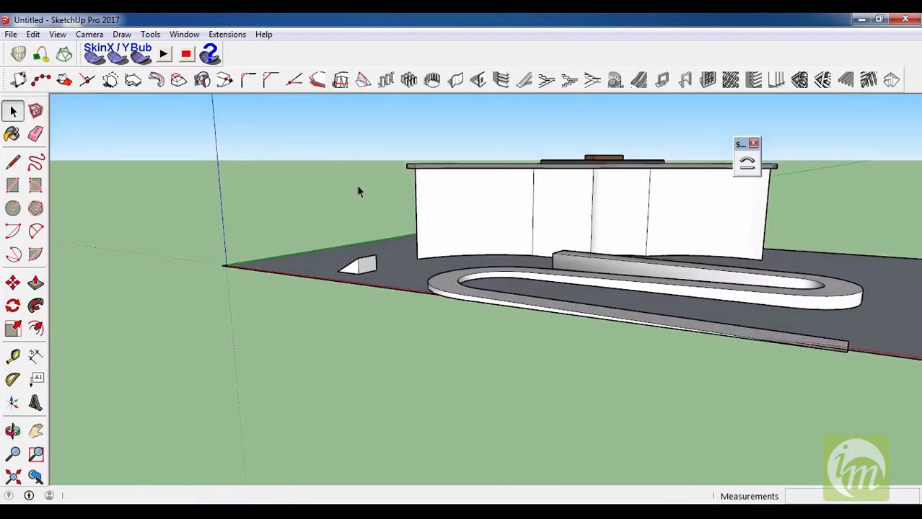
scroll(836, 359, "up", 2)
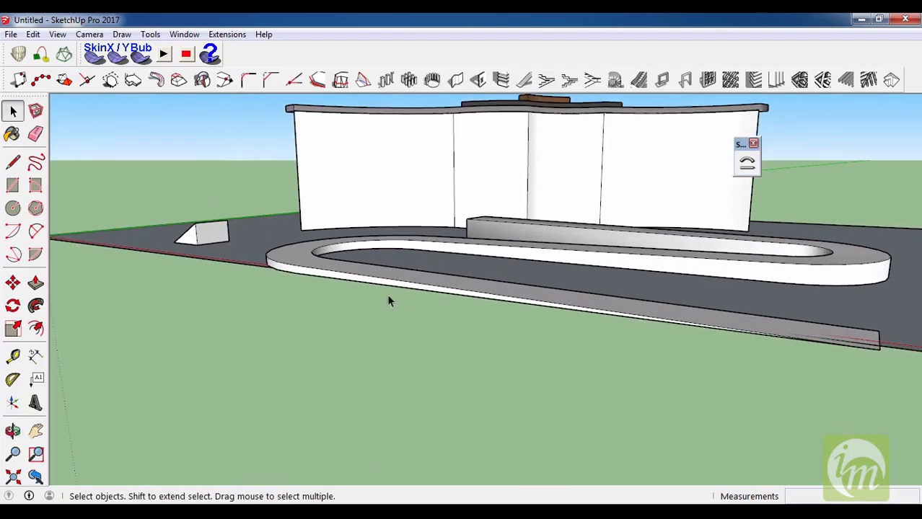
scroll(410, 228, "up", 5)
middle_click_drag(419, 232, 865, 270)
middle_click_drag(473, 240, 426, 404)
scroll(545, 349, "down", 5)
middle_click_drag(546, 349, 353, 393)
middle_click_drag(479, 324, 591, 365)
scroll(591, 366, "up", 3)
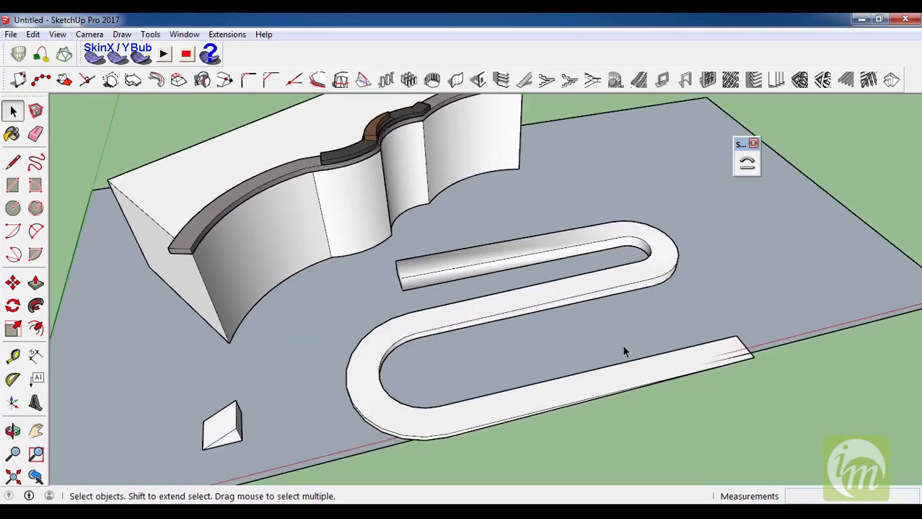
scroll(623, 348, "down", 4)
middle_click_drag(609, 305, 317, 389)
middle_click_drag(555, 328, 492, 348)
scroll(493, 347, "up", 3)
scroll(361, 336, "down", 3)
middle_click_drag(455, 321, 658, 350)
scroll(478, 327, "down", 2)
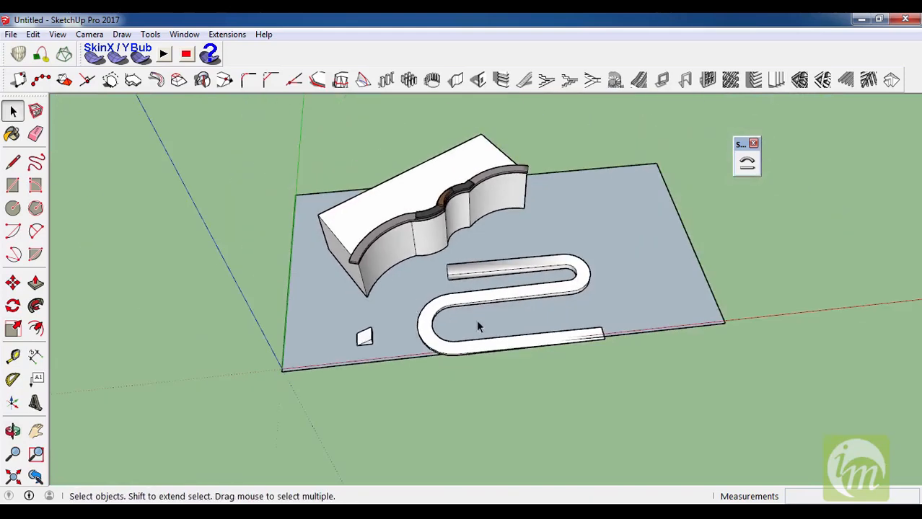
middle_click_drag(282, 126, 109, 403)
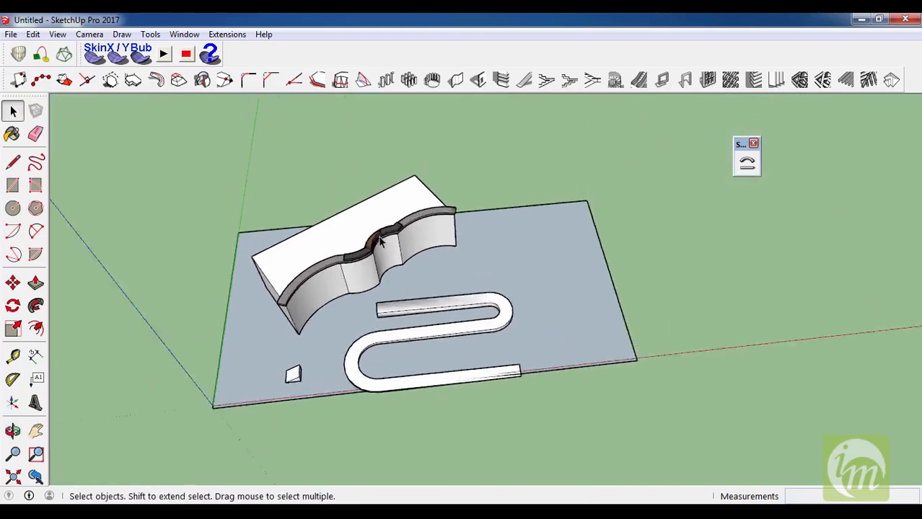
scroll(378, 241, "up", 3)
left_click(378, 242)
scroll(849, 366, "down", 3)
left_click(247, 304)
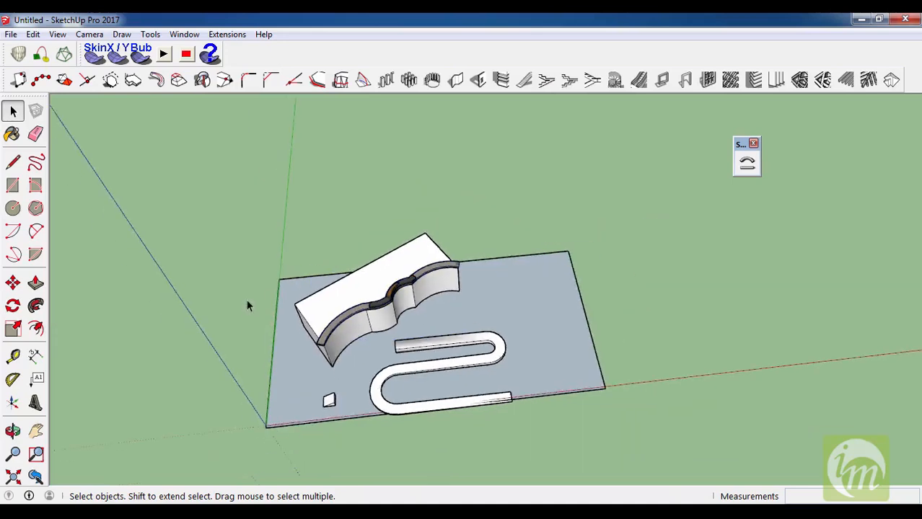
scroll(632, 274, "down", 3)
- Dock the Shape Bender toolbar beside the other toolbars and float the Curviloft toolbar over the drawing area
mouse_move(743, 148)
left_mouse_down()
mouse_move(237, 35)
mouse_move(242, 58)
left_mouse_up()
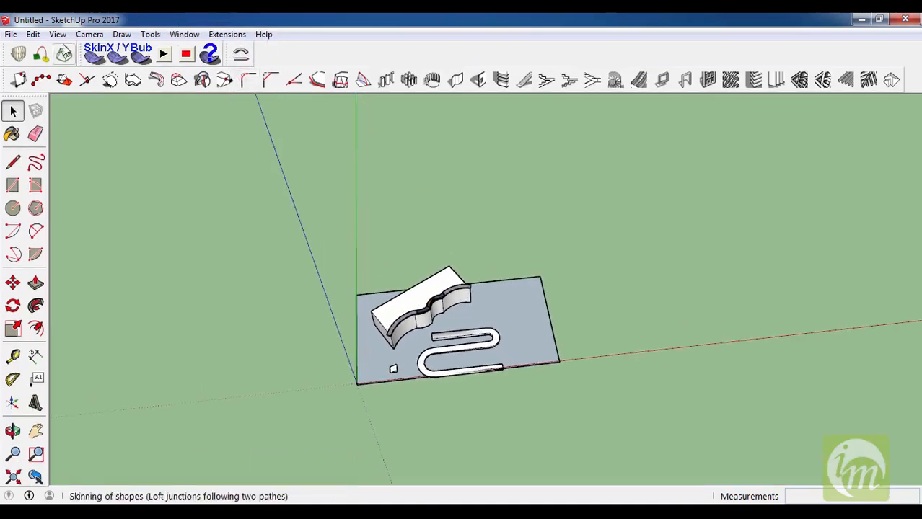
left_click_drag(10, 58, 789, 169)
- Draw a large ground rectangle about 2067' 6" by 1198' 4" beside the existing slab
middle_click_drag(478, 320, 699, 348)
scroll(700, 347, "up", 2)
key("r")
scroll(566, 308, "down", 2)
left_click(395, 384)
scroll(644, 231, "down", 1)
scroll(157, 439, "down", 1)
left_click(629, 212)
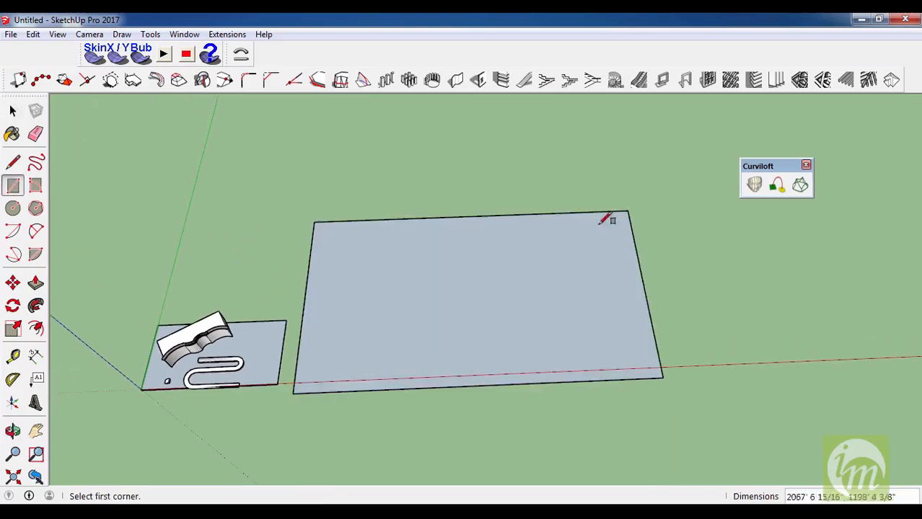
- Make the large ground rectangle a component
key("space")
left_click(508, 261)
key("g")
key("Return")
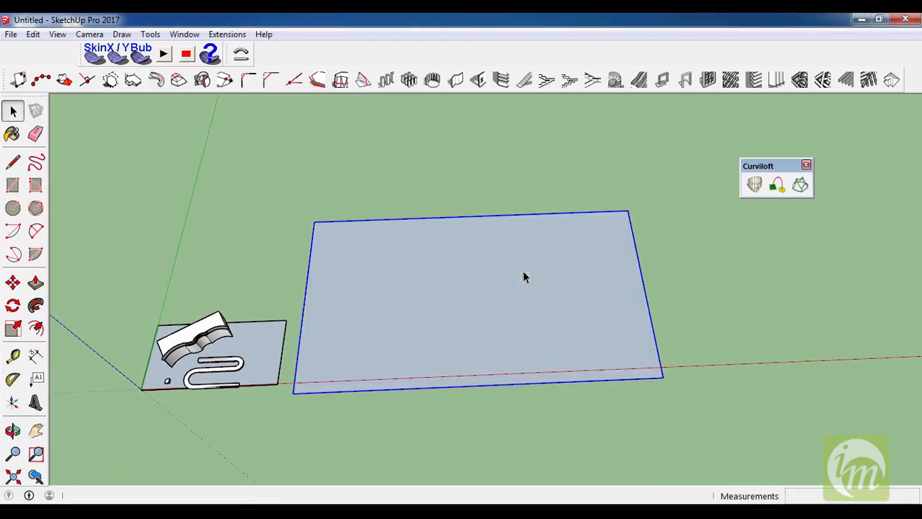
left_click(754, 266)
- Undock the Shape Bender toolbar and float it just below the Curviloft toolbar
scroll(754, 266, "down", 2)
scroll(442, 313, "up", 3)
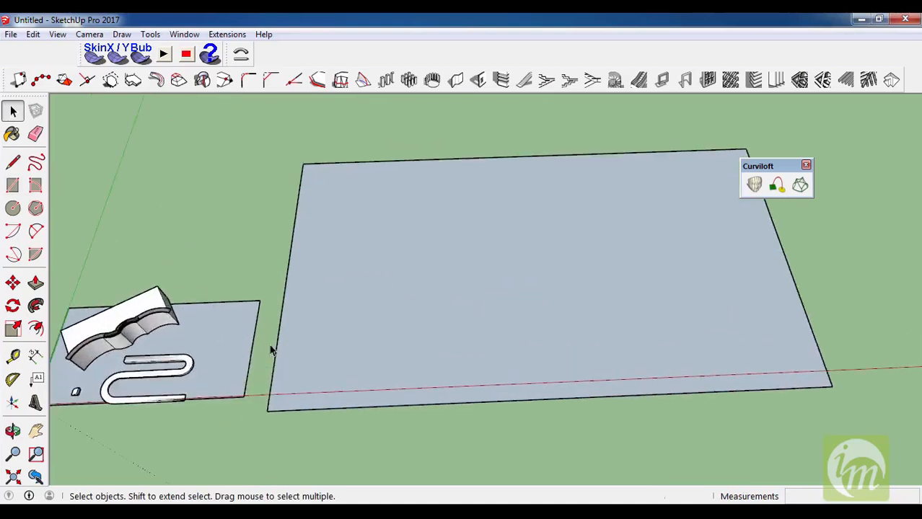
scroll(199, 372, "down", 1)
scroll(245, 382, "up", 3)
scroll(245, 383, "up", 4)
scroll(200, 378, "down", 3)
scroll(193, 384, "down", 3)
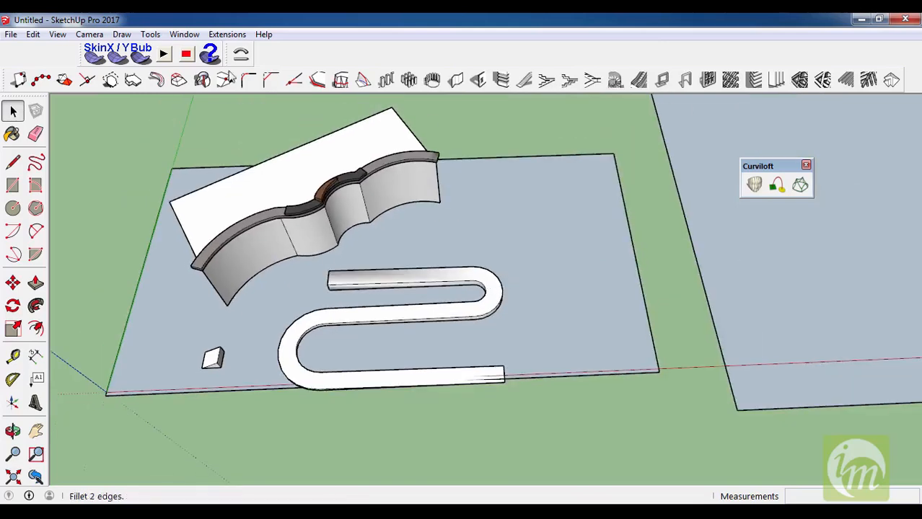
left_click_drag(594, 256, 736, 243)
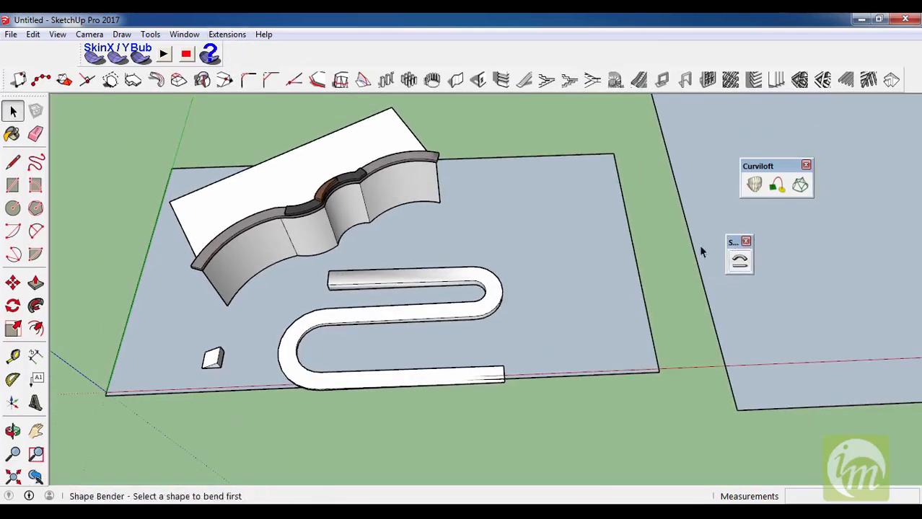
- Scale the large ground rectangle lengthwise from its near side so it extends beneath the wavy block and serpentine ramp
middle_click_drag(407, 322, 437, 326)
scroll(467, 331, "down", 2)
mouse_move(302, 345)
middle_mouse_down()
mouse_move(461, 330)
mouse_move(408, 288)
mouse_move(324, 303)
middle_mouse_up()
scroll(467, 331, "up", 3)
scroll(442, 298, "down", 2)
scroll(461, 267, "up", 2)
key("r")
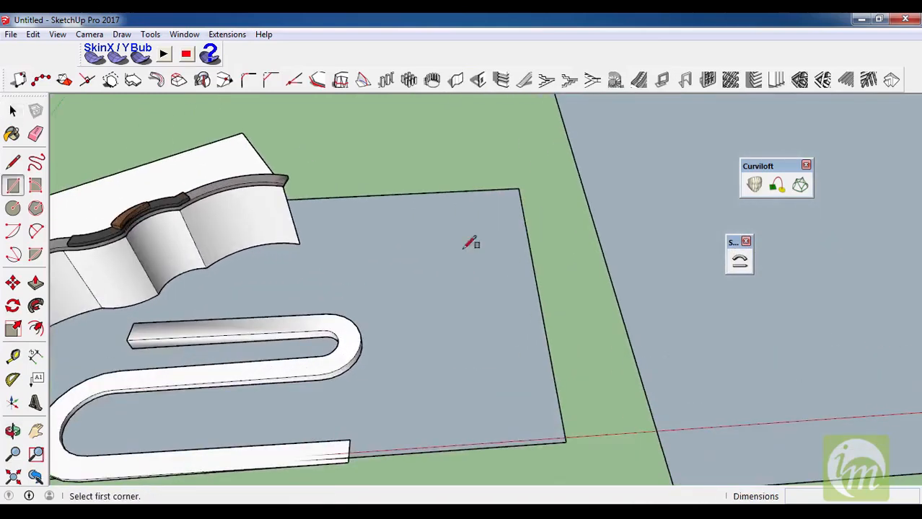
scroll(455, 307, "down", 2)
scroll(487, 307, "down", 2)
middle_click_drag(490, 309, 530, 279)
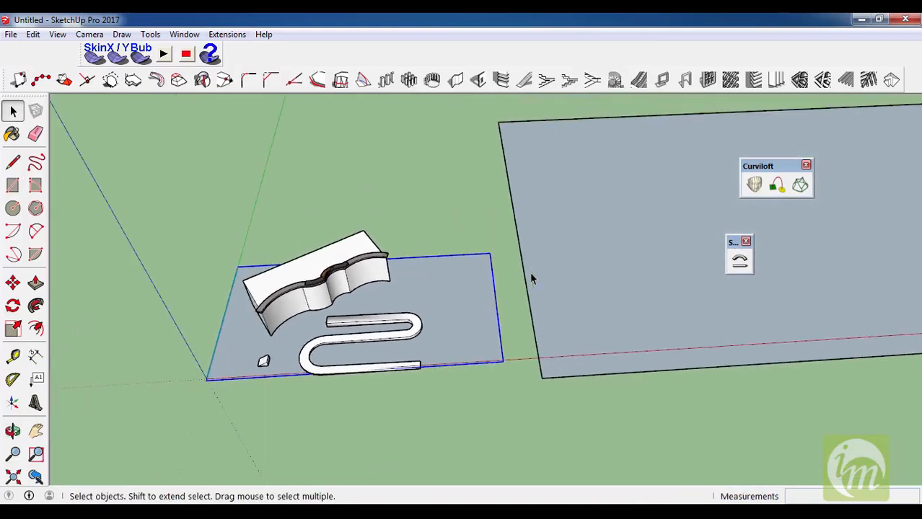
left_click(546, 272)
key("s")
left_click_drag(518, 240, 141, 229)
key("space")
left_click(449, 405)
- Draw a straight line along the red axis on the ground, beyond the serpentine ramp's rounded end
scroll(614, 371, "up", 4)
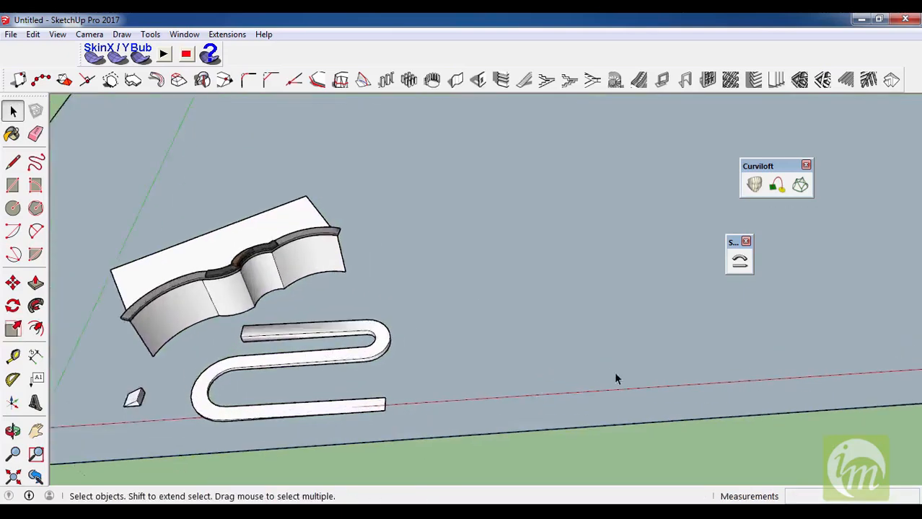
middle_click_drag(326, 372, 398, 372)
scroll(397, 373, "up", 2)
key("r")
left_click(359, 324)
key("Escape")
key("l")
left_click(390, 322)
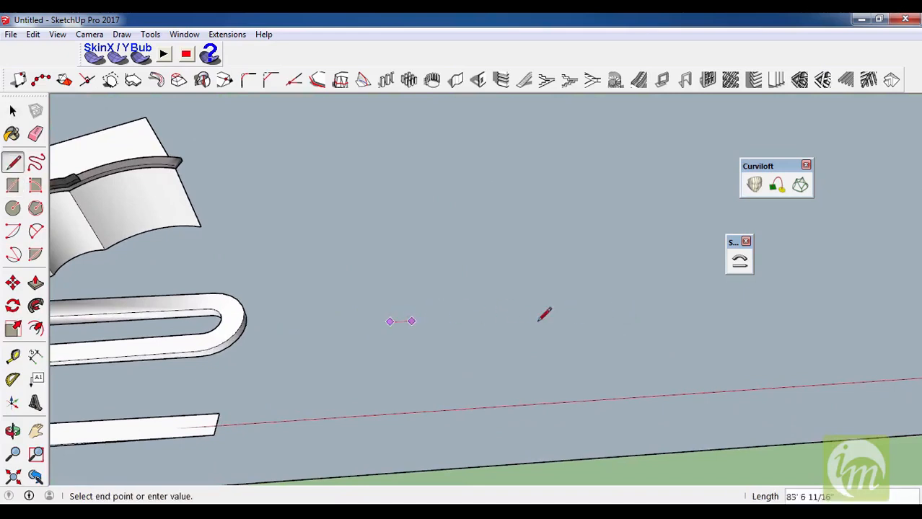
left_click(590, 310)
key("Escape")
- Draw an upright rectangle standing on the new ground line
middle_click_drag(556, 304, 403, 329)
key("r")
left_click(409, 333)
left_click(400, 337)
left_click(616, 124)
- Make the upright rectangle a component and open it for editing
key("space")
left_click(503, 210)
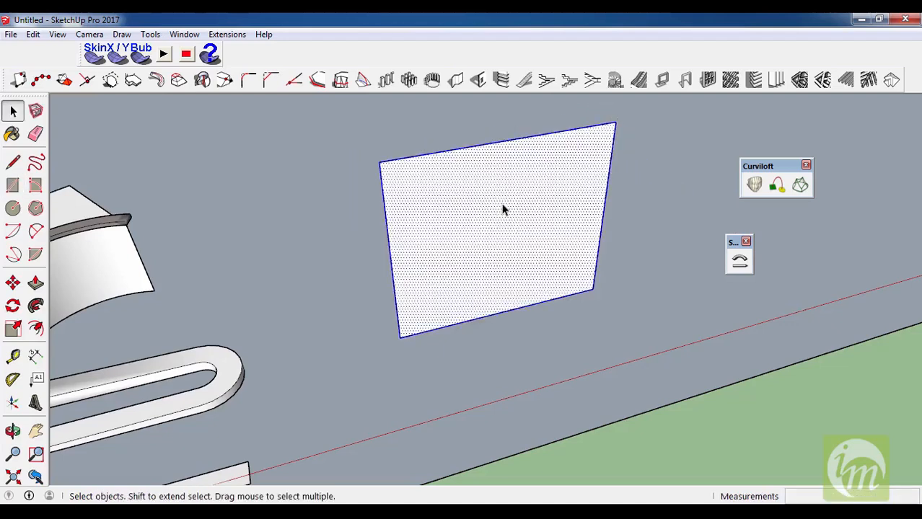
key("g")
left_click(478, 356)
mouse_move(477, 356)
middle_mouse_down()
mouse_move(480, 325)
mouse_move(438, 279)
mouse_move(471, 261)
middle_mouse_up()
scroll(448, 313, "up", 5)
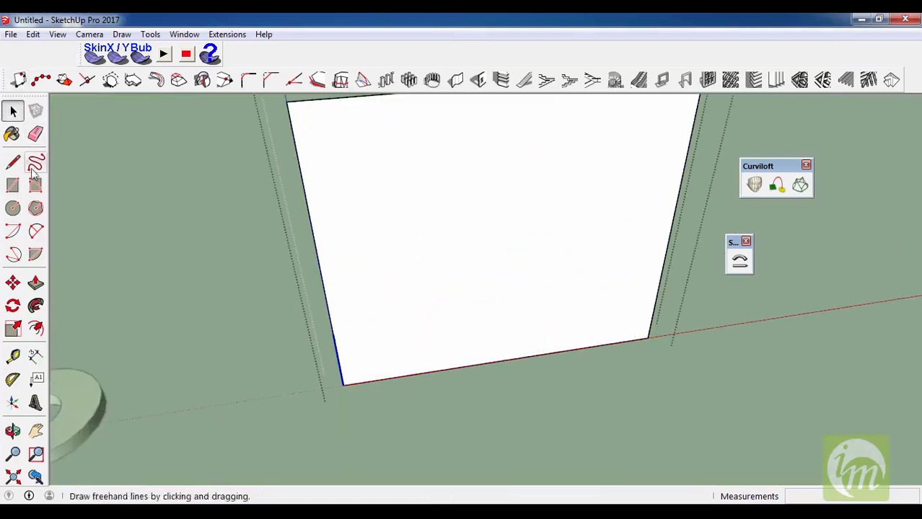
left_click(35, 208)
middle_click_drag(357, 298, 328, 322)
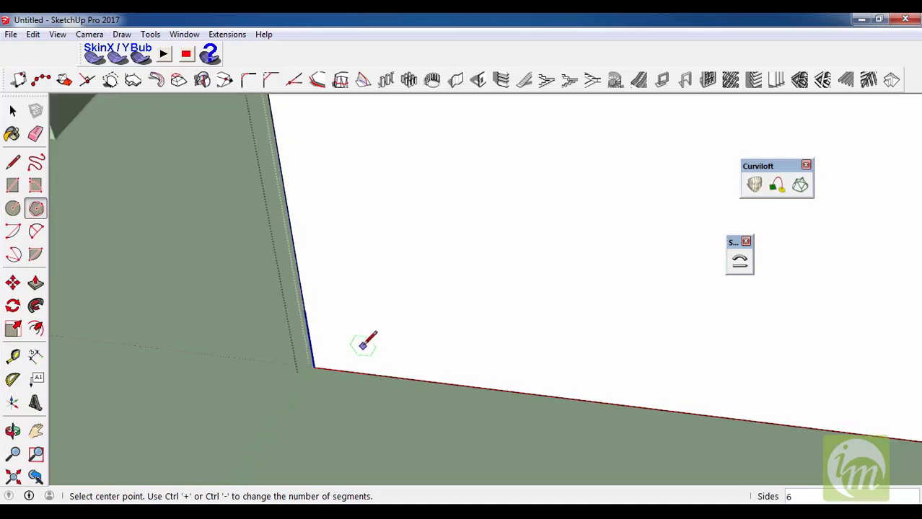
key("space")
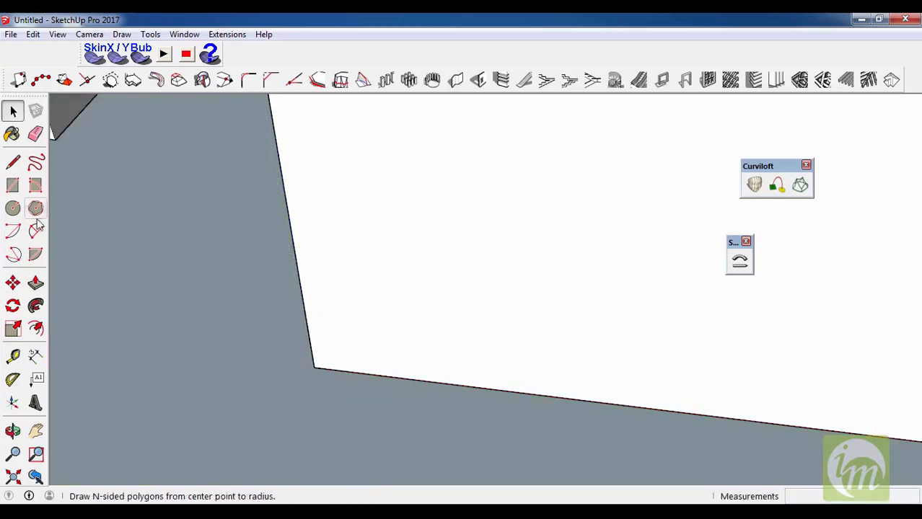
mouse_move(368, 287)
middle_mouse_down()
mouse_move(336, 287)
mouse_move(399, 282)
mouse_move(362, 282)
middle_mouse_up()
left_click(363, 282)
key("q")
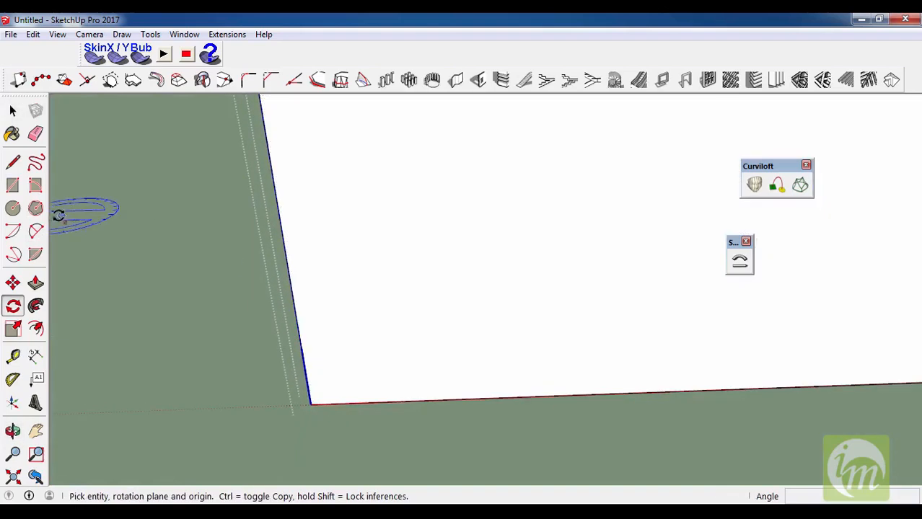
left_click(35, 207)
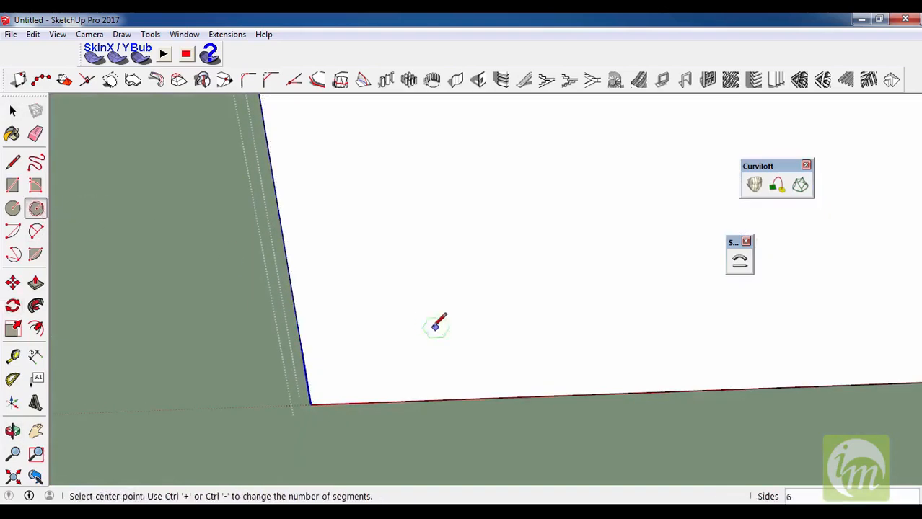
left_click(355, 370)
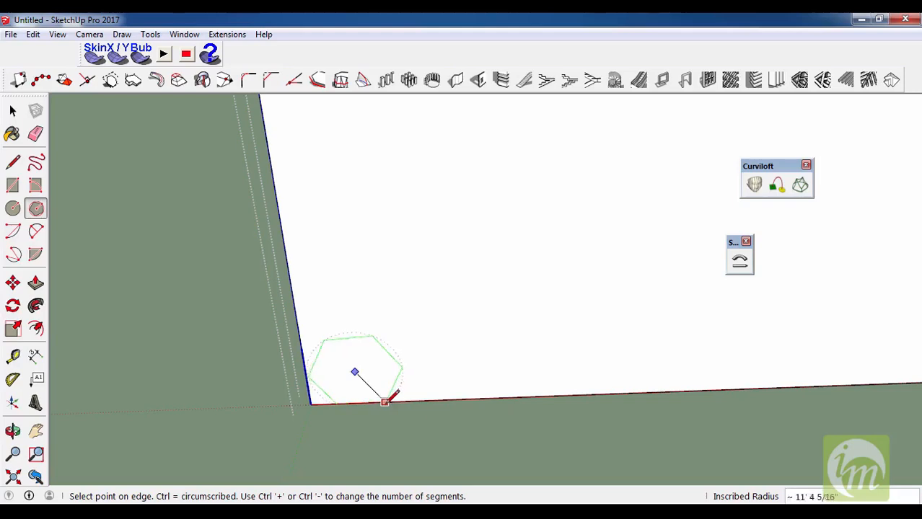
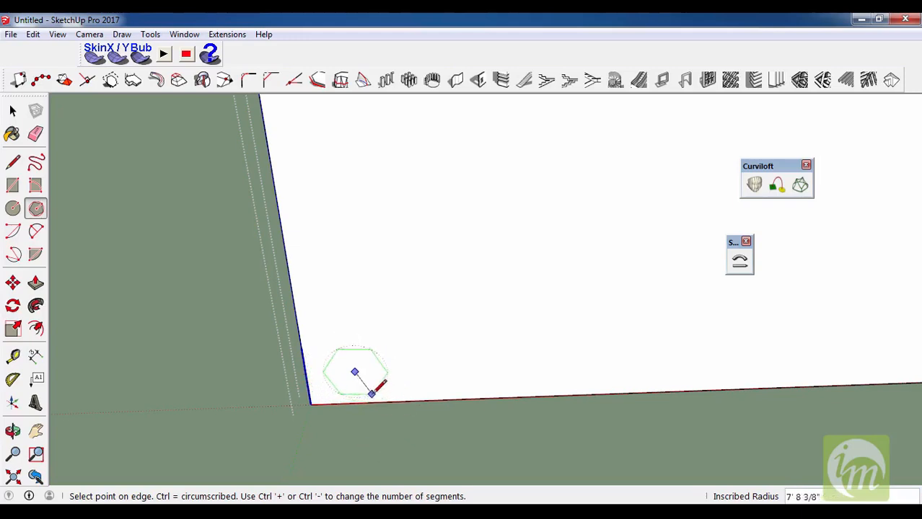
key("Escape")
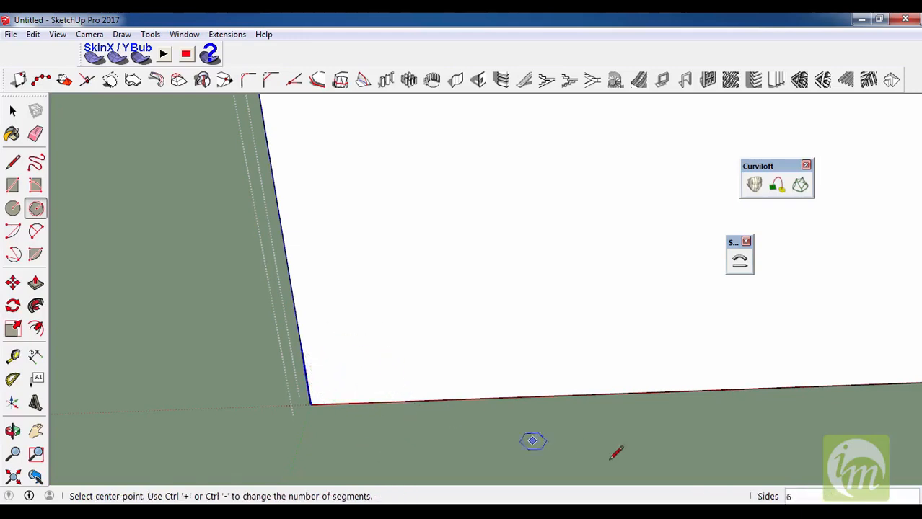
- Draw a six-sided polygon on the upright rectangle, beside its lower corner and touching the blue vertical edge
middle_click_drag(360, 380, 713, 479)
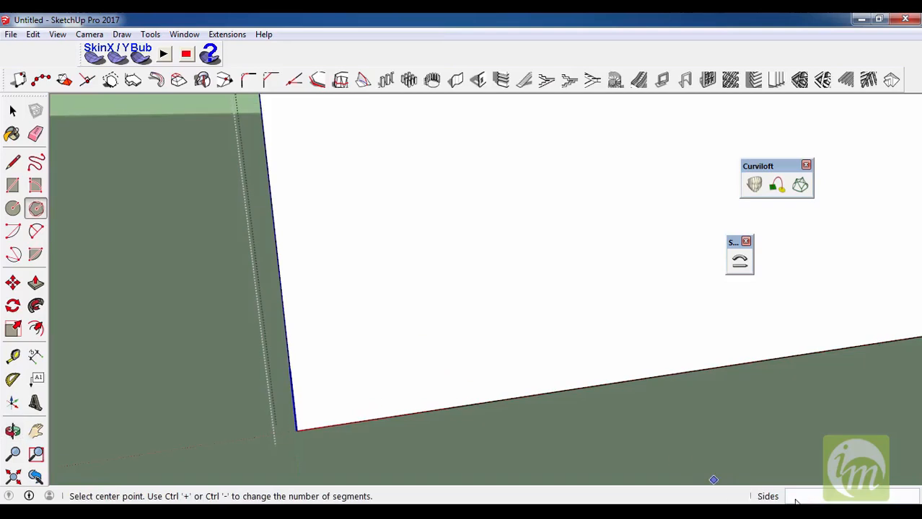
left_click(386, 322)
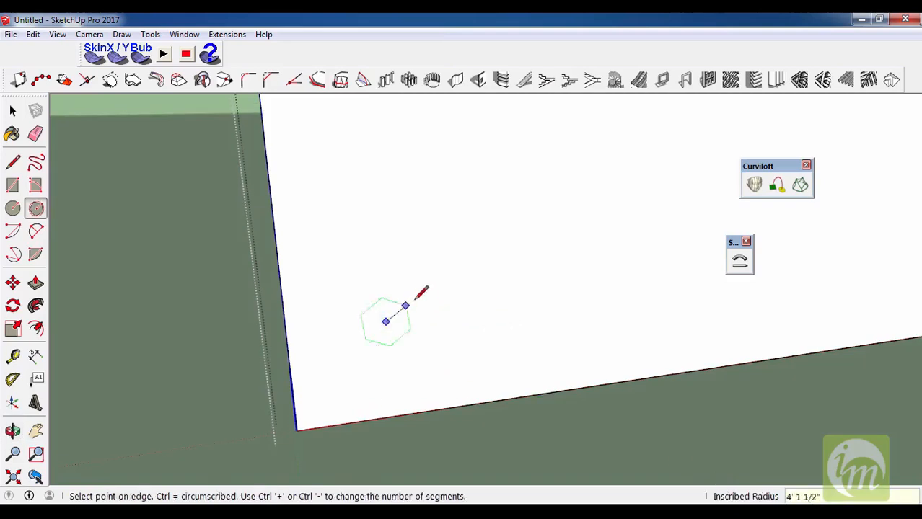
left_click(435, 386)
key("space")
scroll(419, 347, "down", 2)
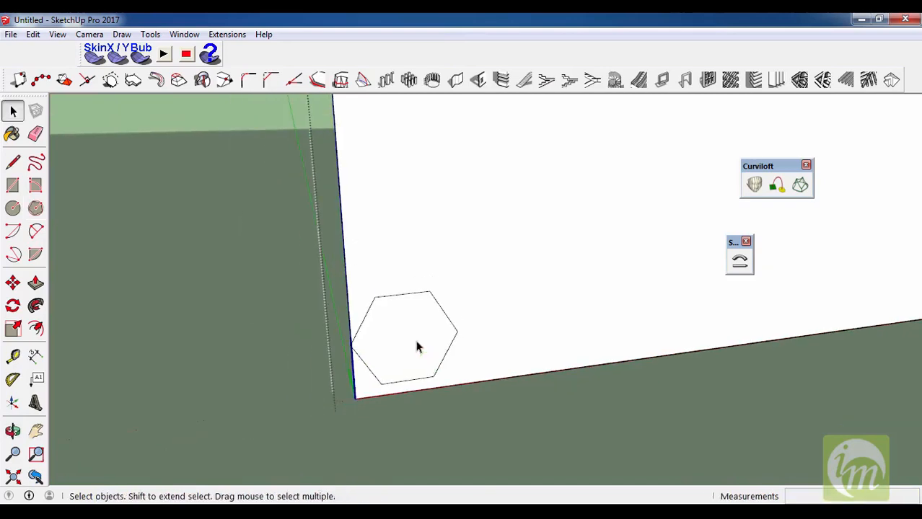
- Copy the hexagon sideways on the rectangle so the copy sits clear of the original
left_click(407, 347)
scroll(386, 361, "up", 3)
key("m")
key("Escape")
key("ctrl")
left_click(398, 342)
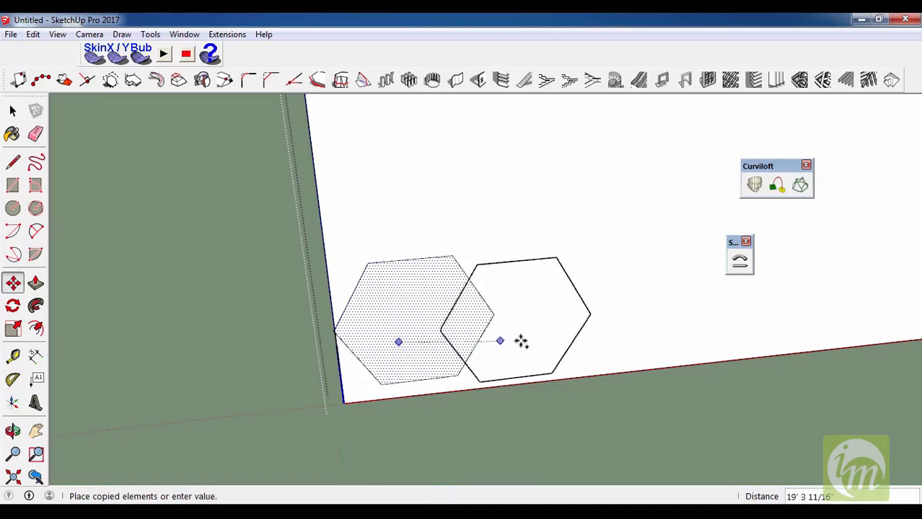
left_click(567, 325)
key("space")
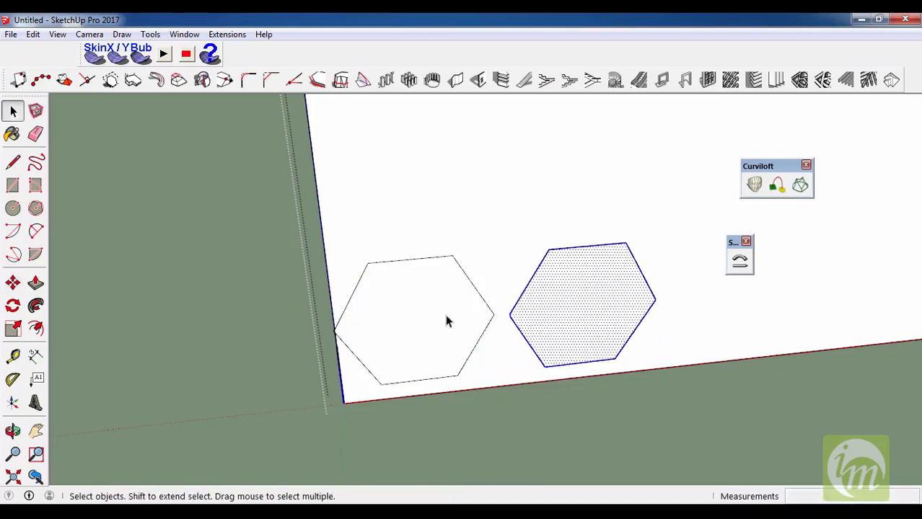
- Erase the original hexagon and move the copy by its nearest corner onto the rectangle's blue vertical edge
key("e")
left_click(440, 256)
key("space")
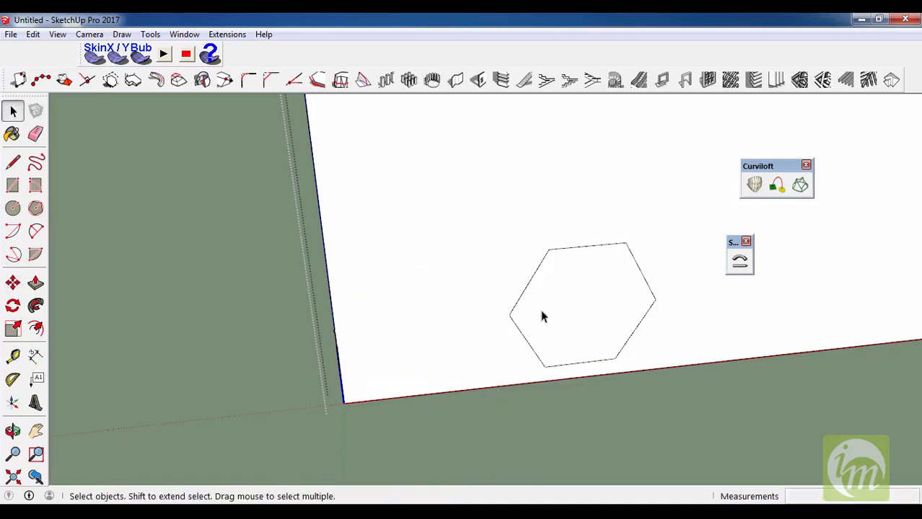
left_click(540, 312)
key("m")
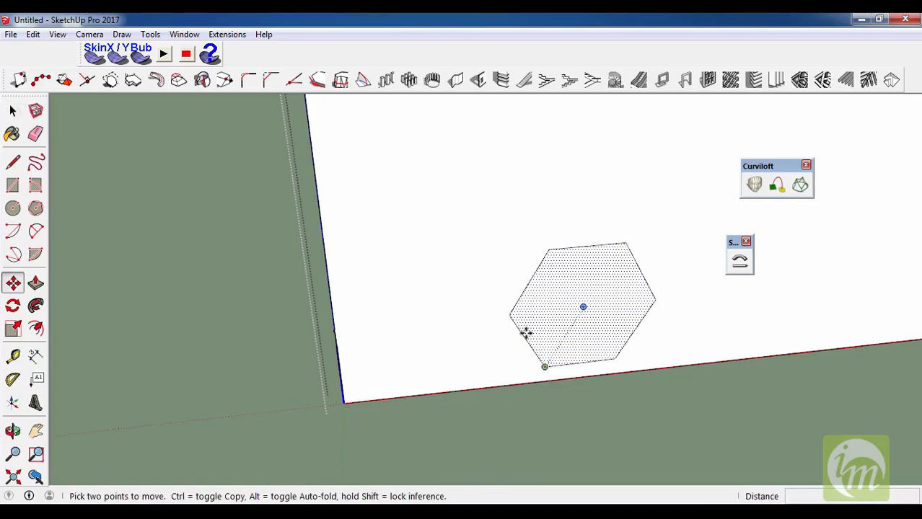
left_click(512, 315)
left_click(335, 331)
key("space")
- Offset the hexagon's outline inward to form a narrow hexagonal ring
scroll(431, 371, "down", 3)
middle_click(398, 331)
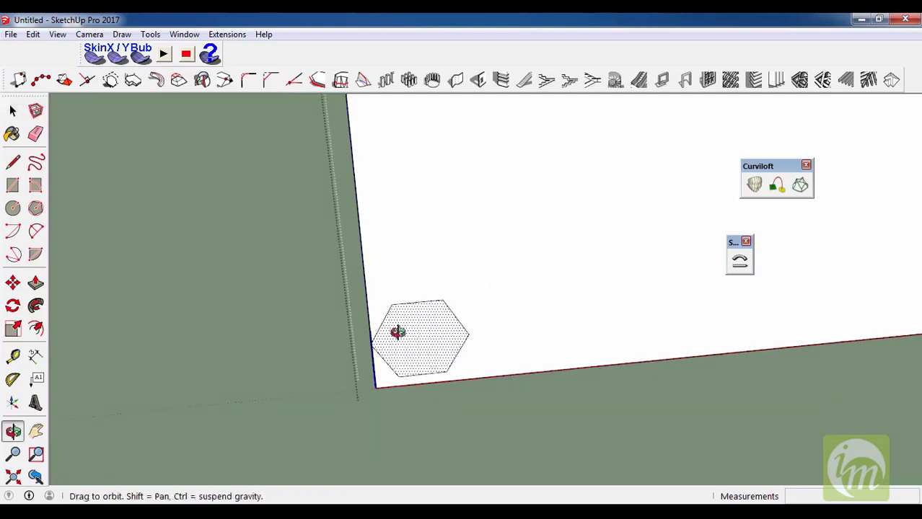
scroll(399, 330, "up", 3)
key("f")
left_click(408, 329)
left_click(389, 311)
key("space")
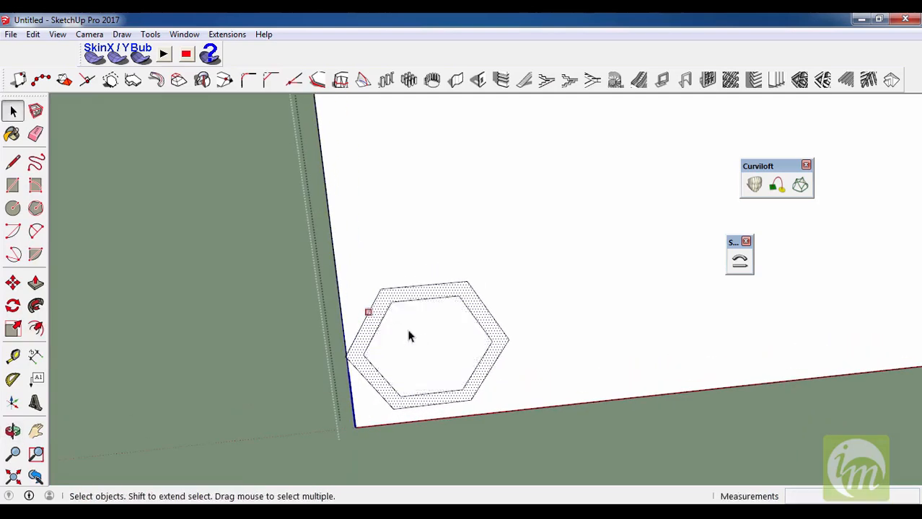
- Copy the double hexagon directly above itself, matching lower corner to upper corner, and array the copy x10
left_click(408, 332)
scroll(408, 334, "down", 3)
scroll(389, 328, "up", 3)
left_click(388, 326)
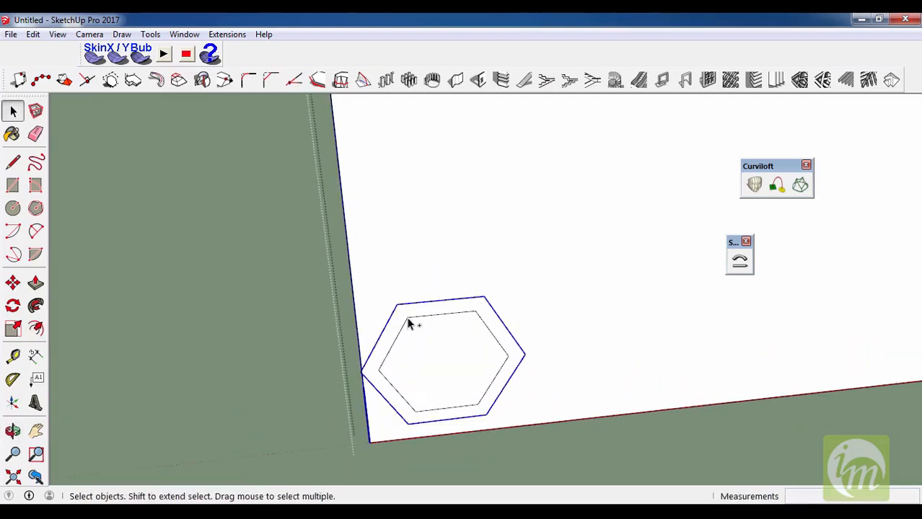
left_click(402, 317, "ctrl")
left_click(411, 332, "ctrl")
key("m")
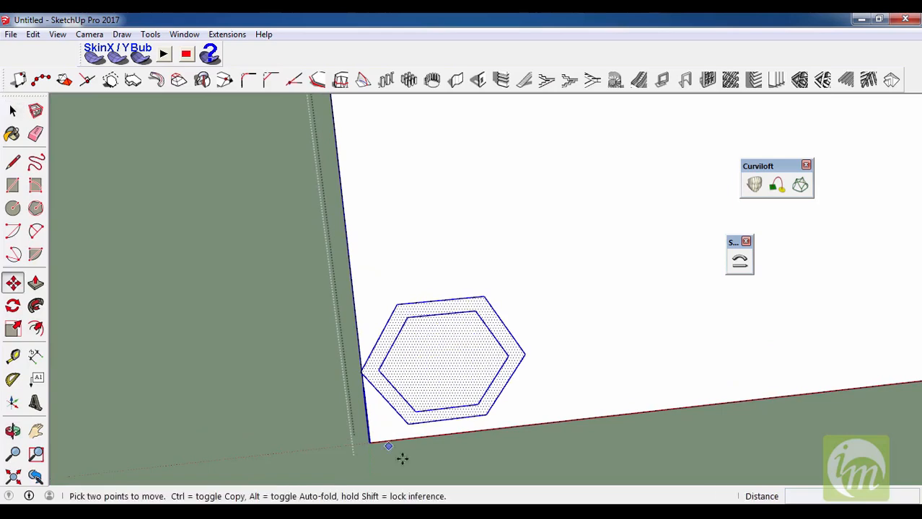
left_click(407, 426)
key("ctrl")
left_click(395, 306)
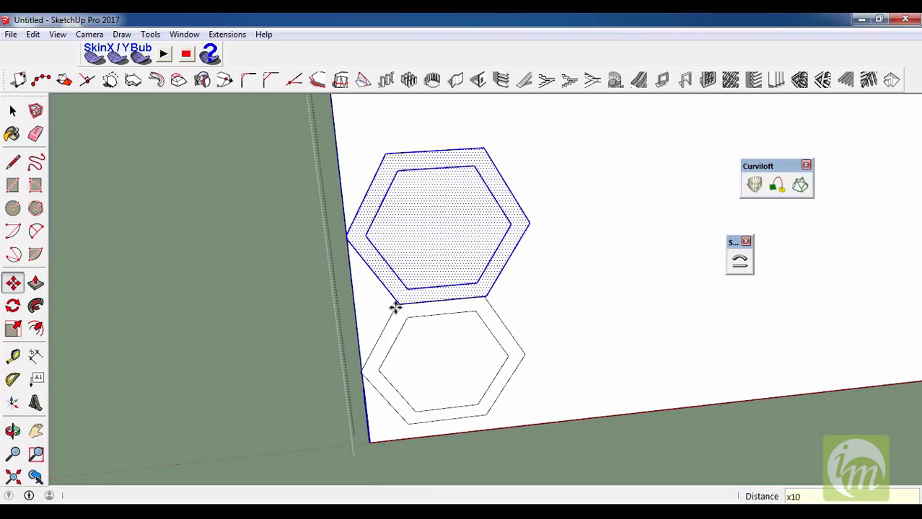
key("Return")
- Draw lines with the Line tool on the open hexagonal rings in the column to restore their missing faces
scroll(394, 282, "down", 6)
scroll(405, 202, "up", 2)
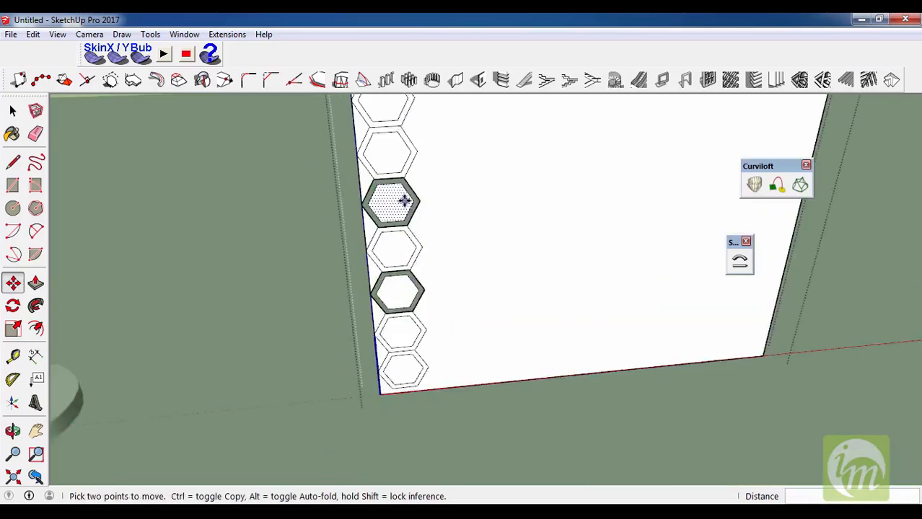
key("space")
scroll(404, 201, "up", 5)
key("l")
left_click(429, 200)
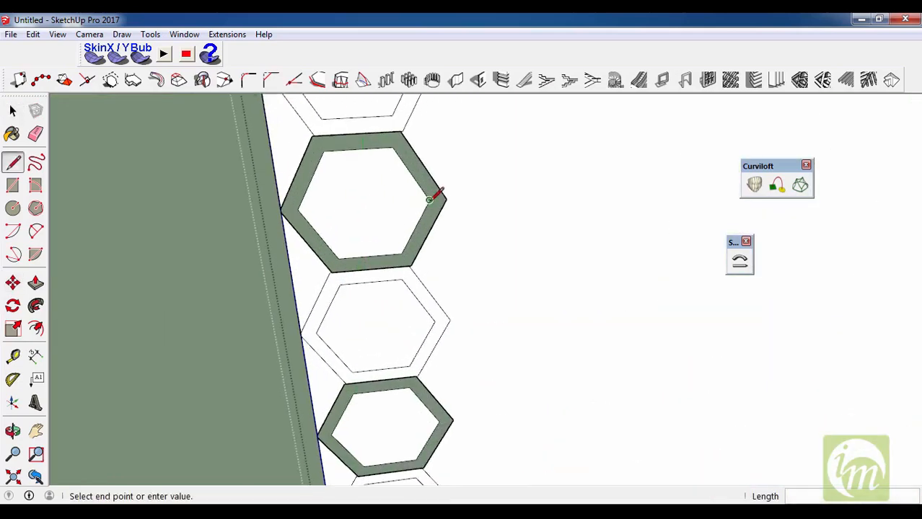
left_click(411, 264)
scroll(432, 359, "down", 3)
scroll(461, 317, "up", 5)
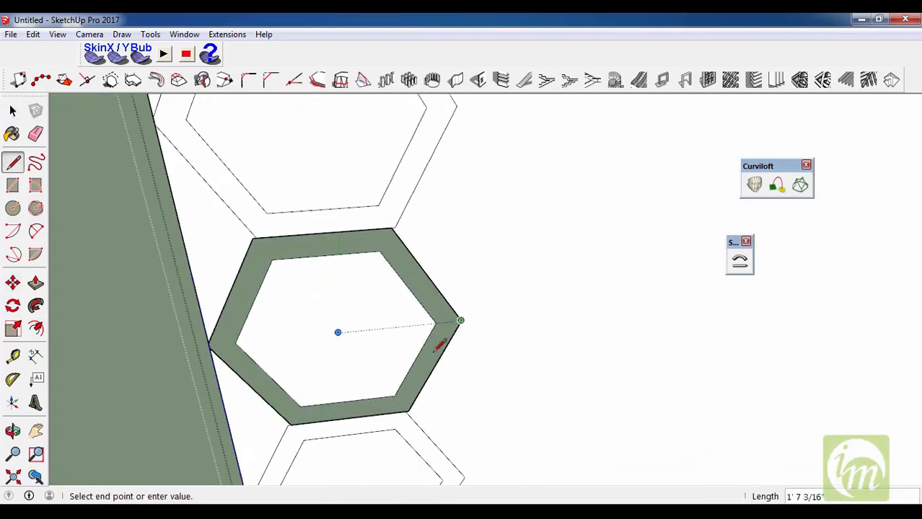
key("space")
- Erase the hexagons and partial outlines that extend above the rectangle's upper edge
scroll(507, 305, "down", 7)
middle_click_drag(395, 368, 392, 384)
scroll(391, 384, "up", 1)
scroll(392, 388, "down", 3)
scroll(432, 372, "up", 1)
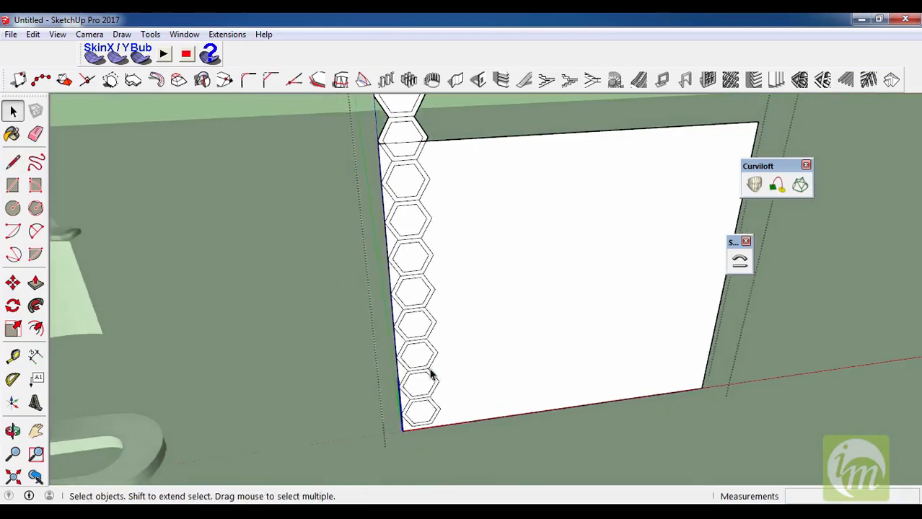
scroll(387, 181, "down", 2)
scroll(396, 183, "up", 4)
key("e")
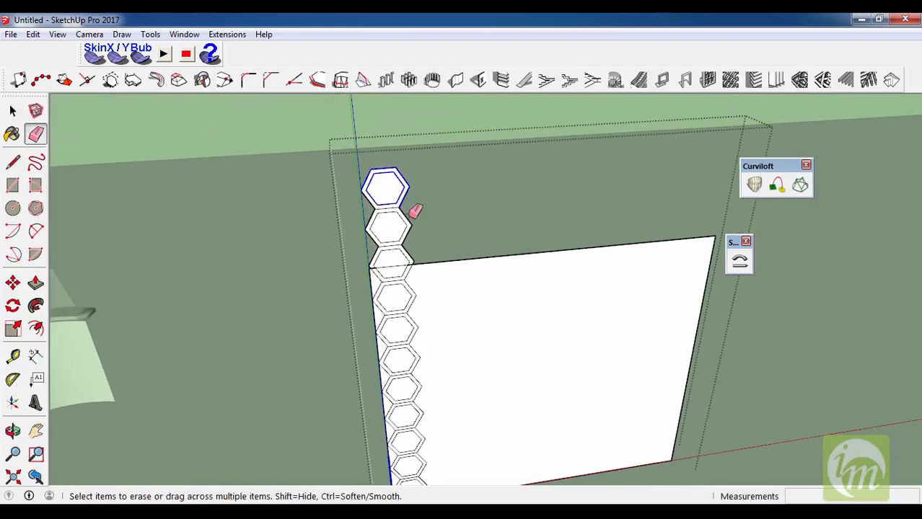
left_click_drag(411, 215, 383, 201)
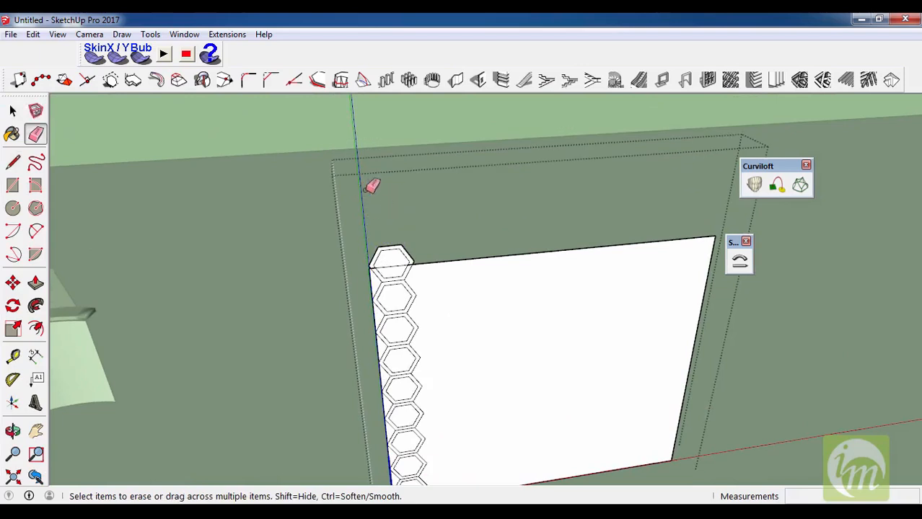
scroll(404, 256, "up", 2)
left_click_drag(380, 236, 363, 255)
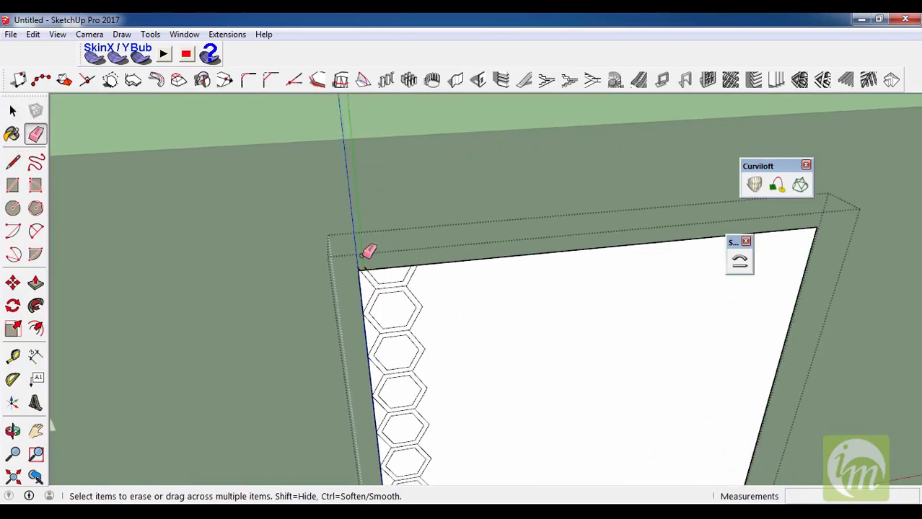
scroll(367, 263, "down", 4)
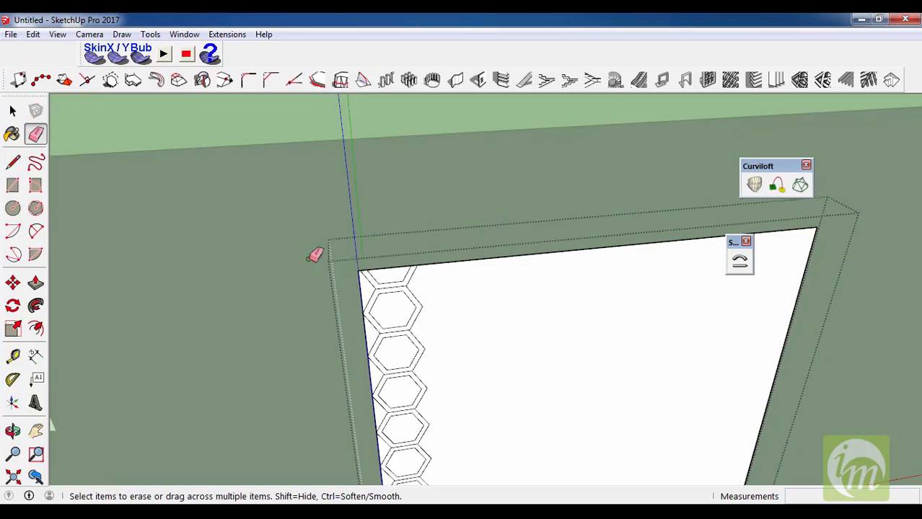
key("space")
- Try to select the entire column of double hexagons along the rectangle's vertical edge
scroll(369, 417, "up", 4)
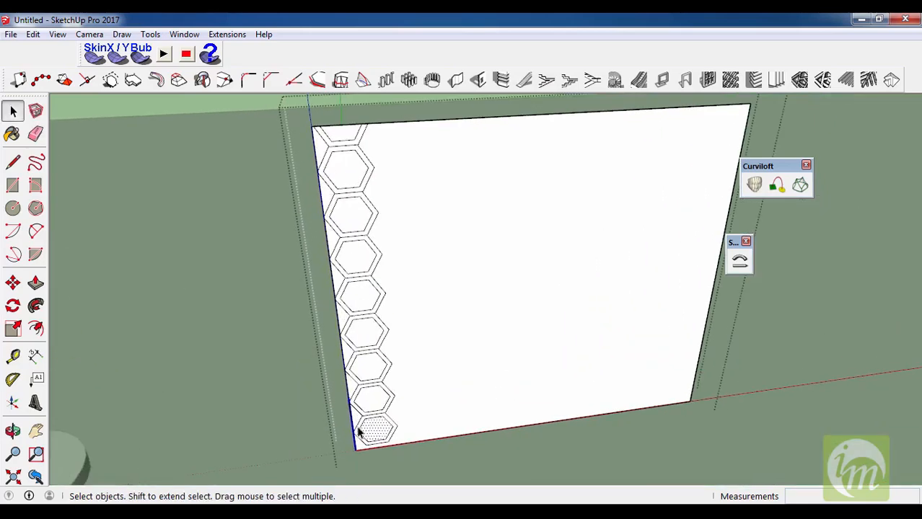
scroll(360, 434, "up", 2)
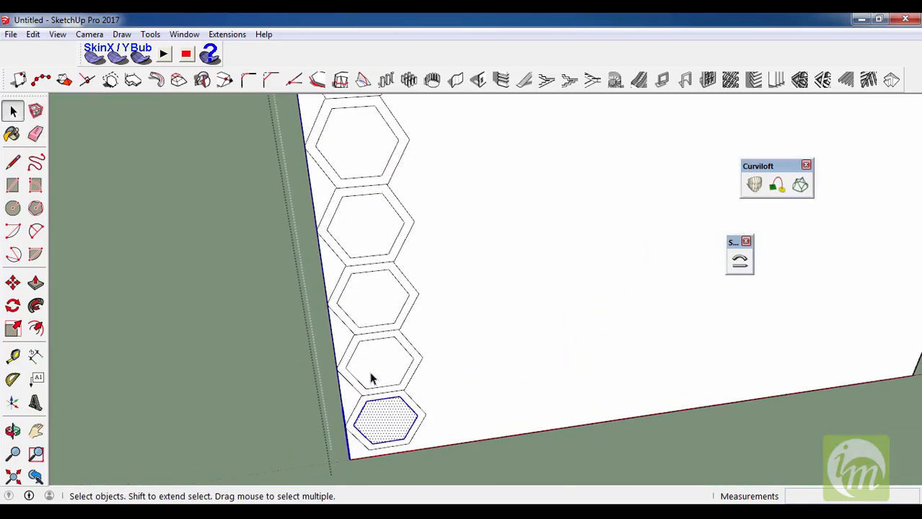
left_click(371, 379)
scroll(368, 386, "up", 1)
left_click(355, 425, "shift")
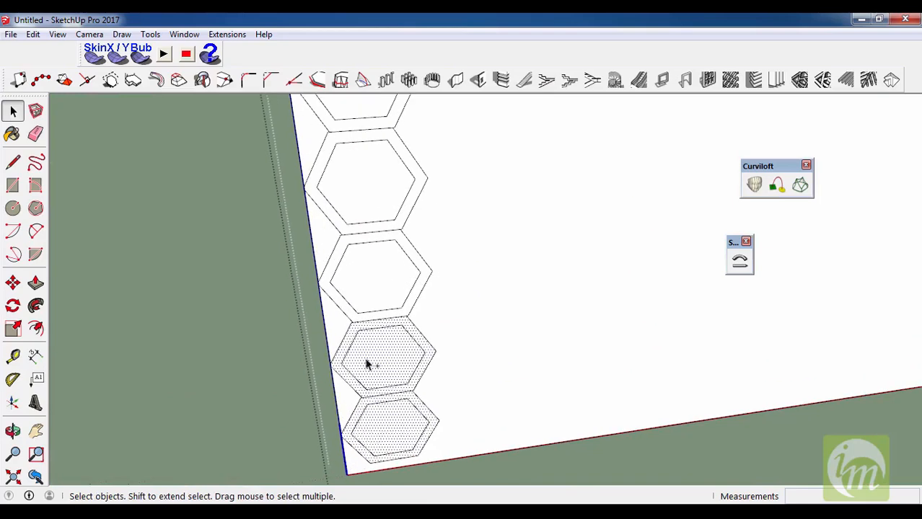
left_click(366, 312, "shift")
scroll(379, 373, "down", 1)
scroll(383, 425, "down", 5)
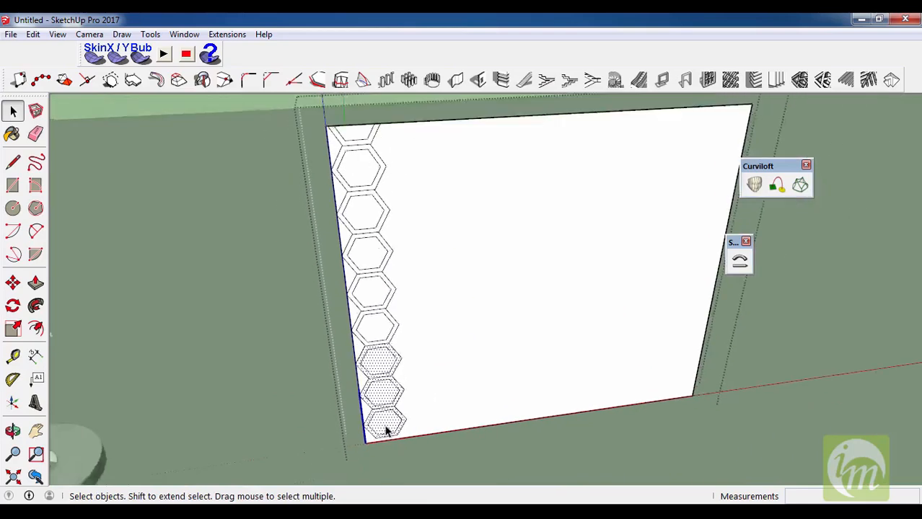
left_click_drag(450, 364, 454, 392)
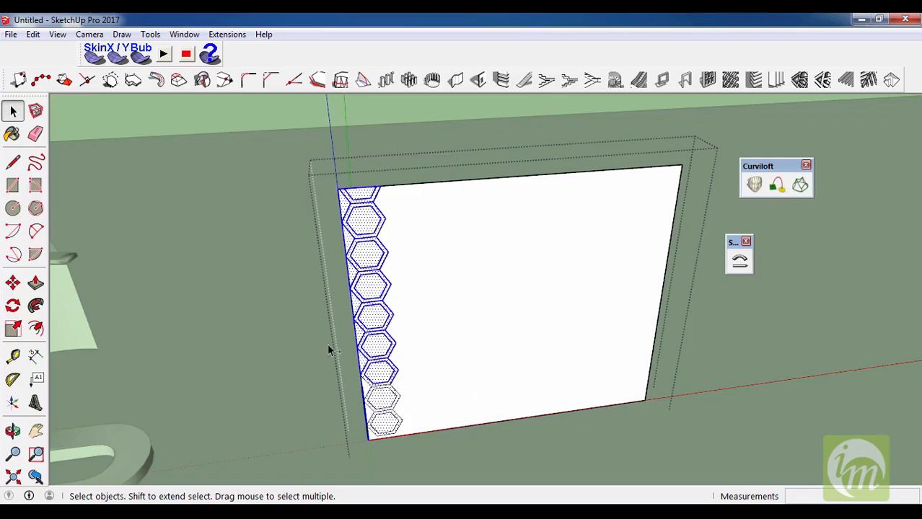
left_click_drag(422, 463, 431, 476, "ctrl")
- Select the inner and ring faces of the lower hexagons in the column along the panel's vertical edge
scroll(369, 428, "up", 4)
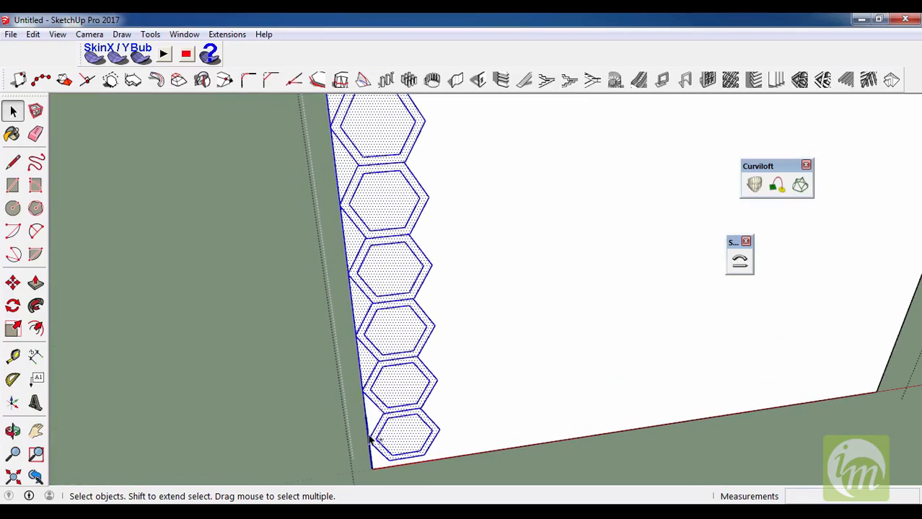
scroll(373, 456, "down", 2)
scroll(383, 454, "up", 2)
left_click(390, 449)
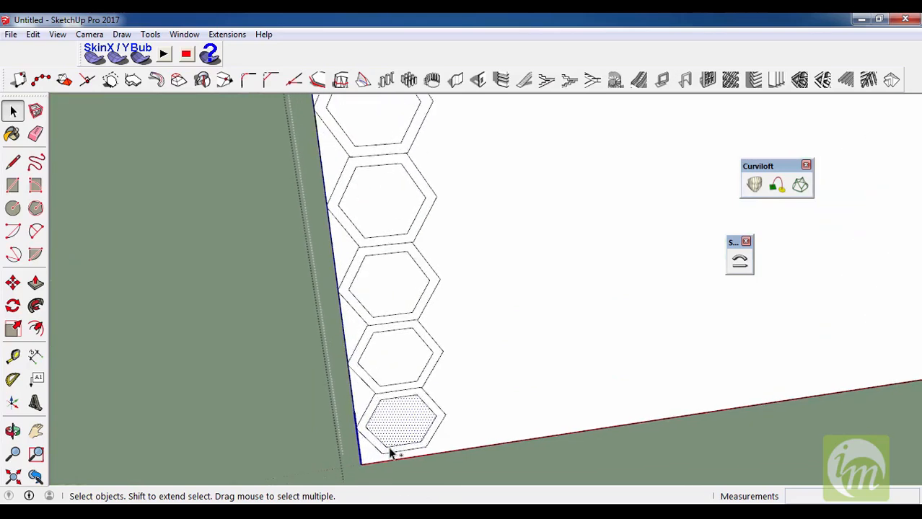
scroll(393, 458, "up", 2)
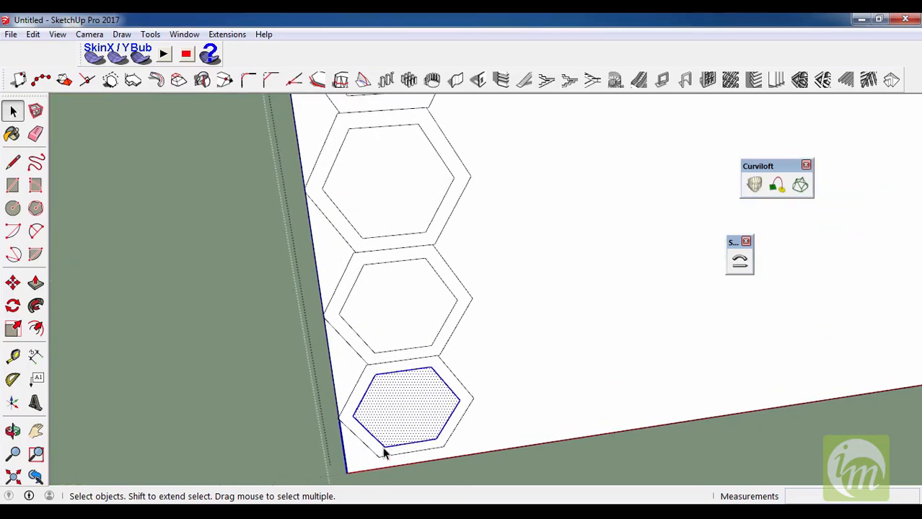
left_click(383, 448)
left_click(375, 410)
left_click(360, 436)
left_click(386, 422, "shift")
left_click(369, 338, "ctrl")
left_click(366, 352, "ctrl")
scroll(386, 411, "down", 2)
scroll(384, 259, "up", 2)
left_click(388, 301, "ctrl")
left_click(367, 337, "ctrl")
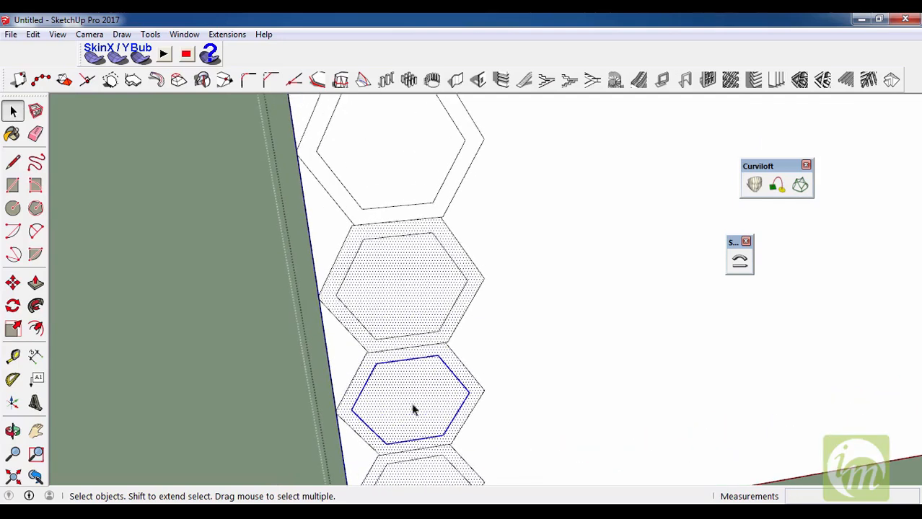
scroll(413, 403, "down", 2)
scroll(384, 258, "up", 2)
left_click(374, 267, "ctrl")
left_click(415, 341, "ctrl")
- Add the inner and ring faces of the column's remaining hexagons, up to the cut one at the panel's upper edge, to the selection
scroll(415, 341, "down", 2)
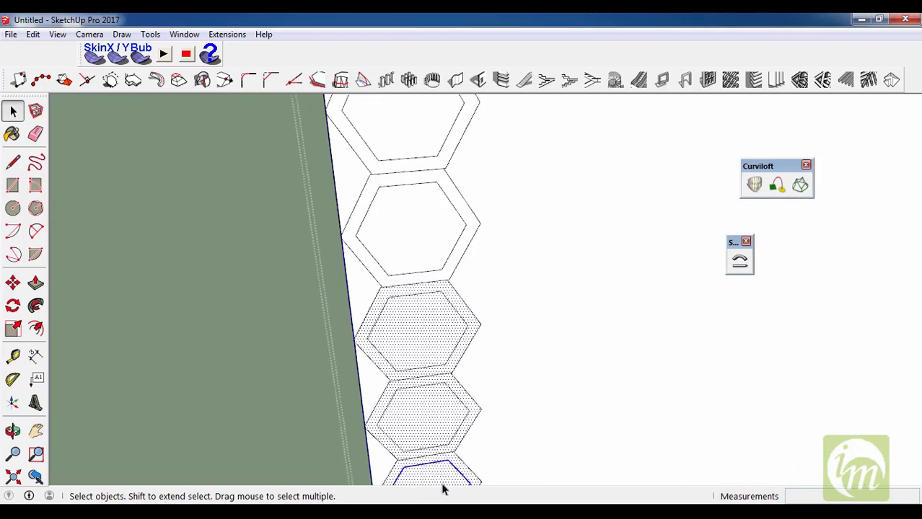
scroll(406, 322, "up", 2)
left_click(397, 308, "ctrl")
left_click(377, 301, "ctrl")
scroll(393, 289, "down", 2)
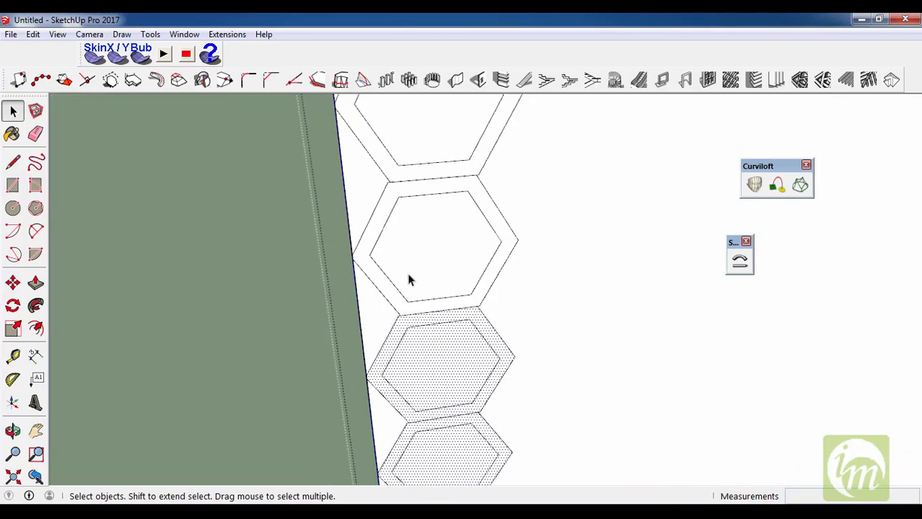
scroll(391, 267, "up", 2)
left_click(391, 267, "ctrl")
left_click(376, 301, "ctrl")
scroll(430, 463, "down", 2)
scroll(432, 464, "down", 1)
scroll(419, 282, "up", 3)
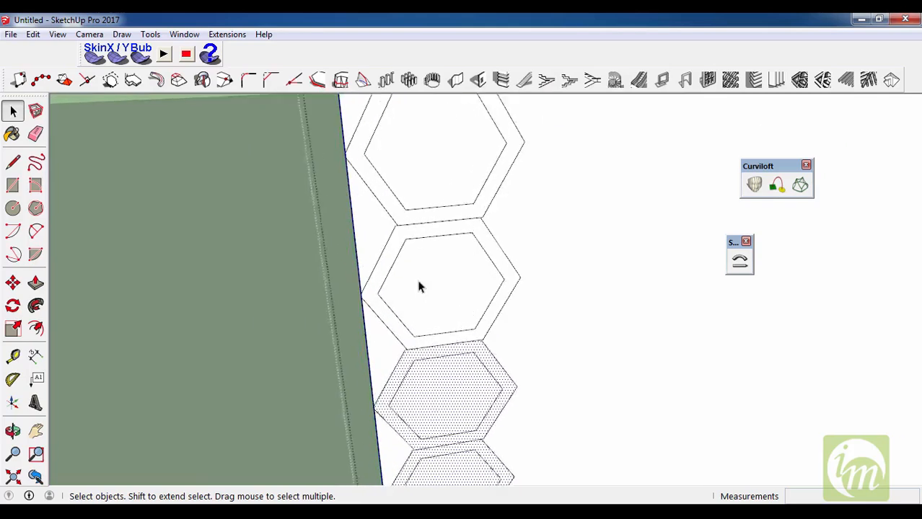
left_click(393, 264, "ctrl")
left_click(375, 263, "ctrl")
scroll(424, 403, "down", 2)
scroll(425, 175, "up", 2)
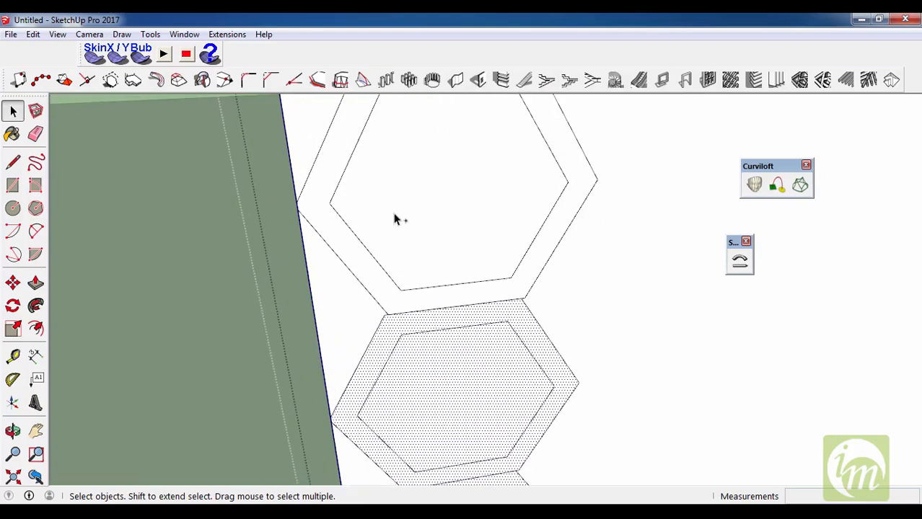
left_click(394, 212, "ctrl")
left_click(376, 273, "ctrl")
scroll(434, 423, "down", 4)
scroll(428, 244, "up", 2)
scroll(429, 249, "down", 1)
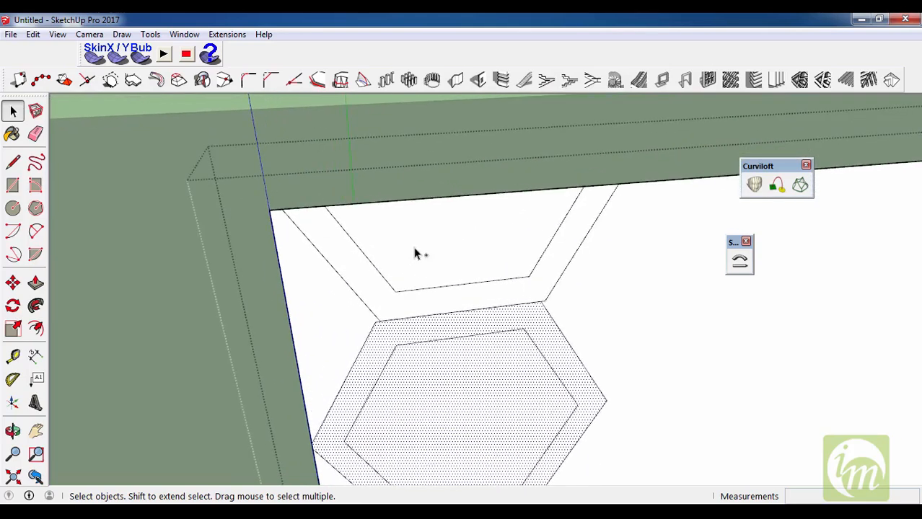
left_click(414, 251, "ctrl")
left_click(405, 306, "ctrl")
scroll(365, 200, "down", 4)
- Copy the selected hexagon column sideways, matching its outer corner to the opposite corner, and array the copies across the panel's full width
key("m")
scroll(407, 263, "up", 2)
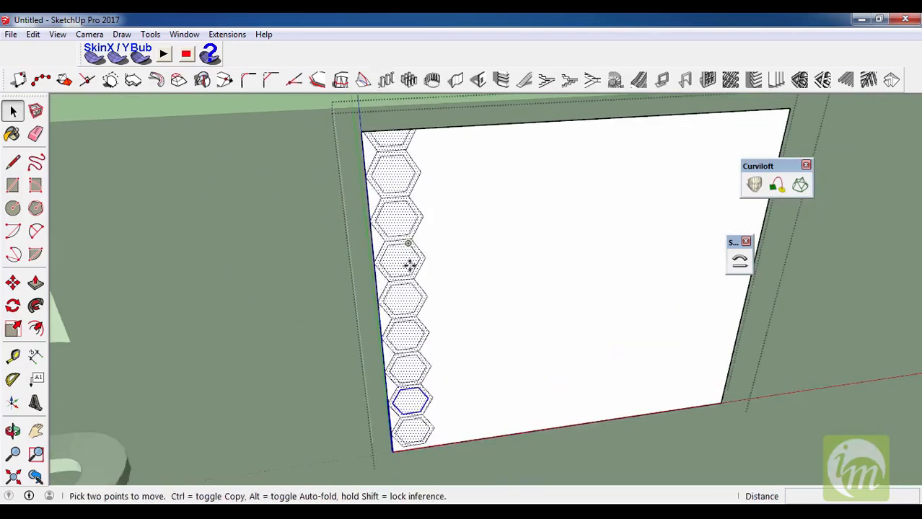
scroll(381, 344, "up", 4)
left_click(371, 349)
key("ctrl")
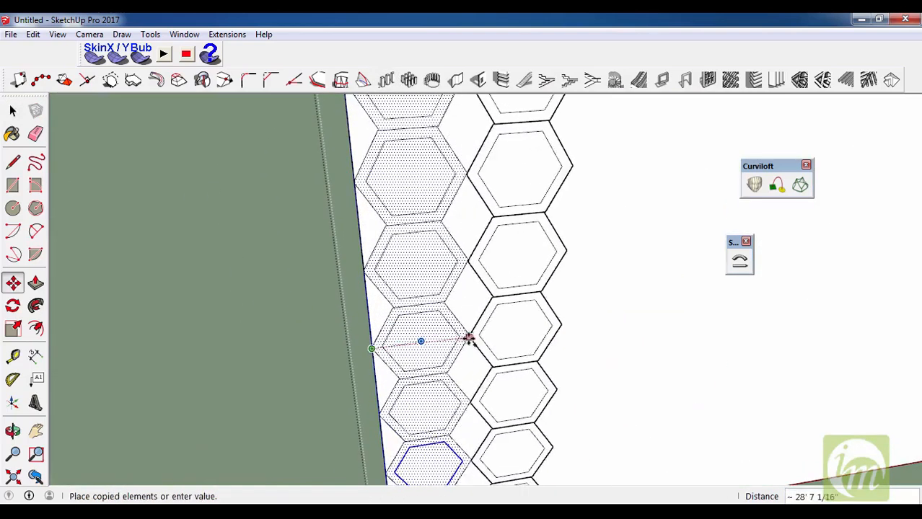
left_click(469, 337)
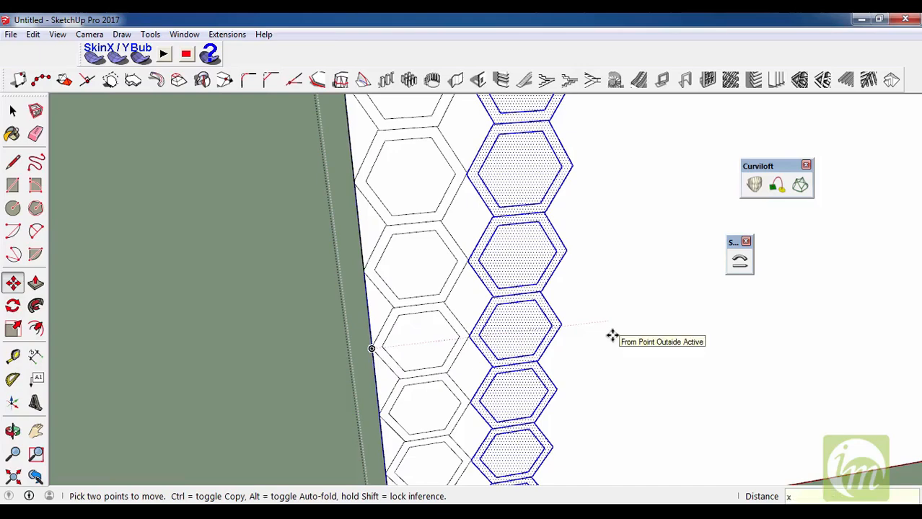
key("Return")
scroll(368, 362, "down", 5)
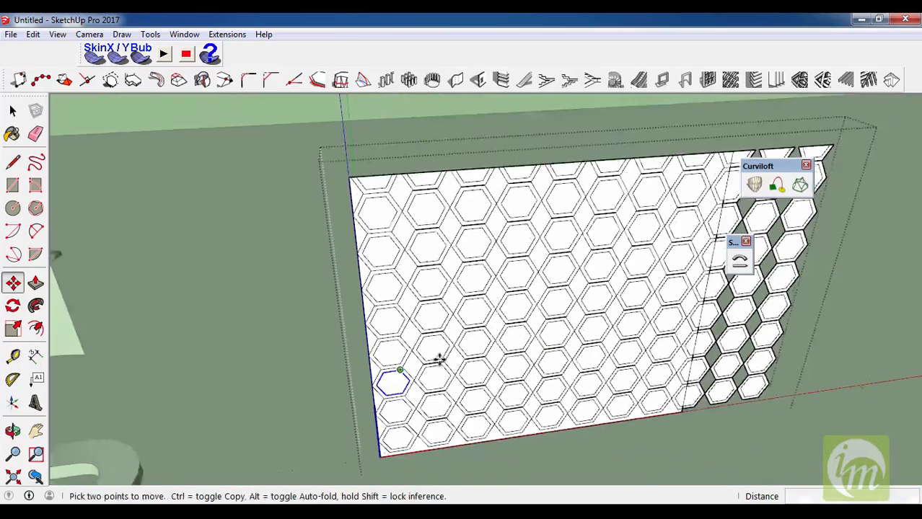
- Erase the hexagon copies that extend beyond the rectangle's far vertical edge
key("space")
left_click(669, 319)
scroll(387, 366, "down", 2)
double_click(460, 316)
scroll(595, 314, "up", 3)
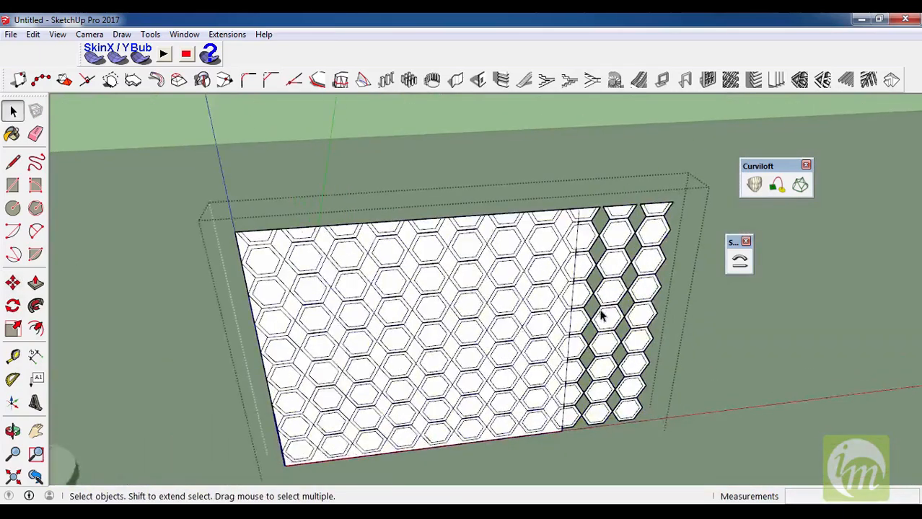
key("e")
left_click_drag(628, 337, 596, 196)
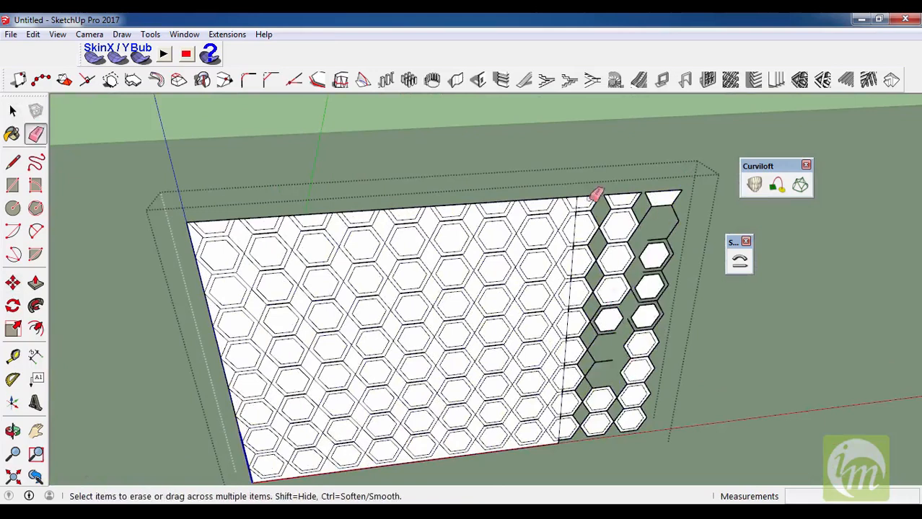
key("space")
left_click_drag(684, 433, 688, 451)
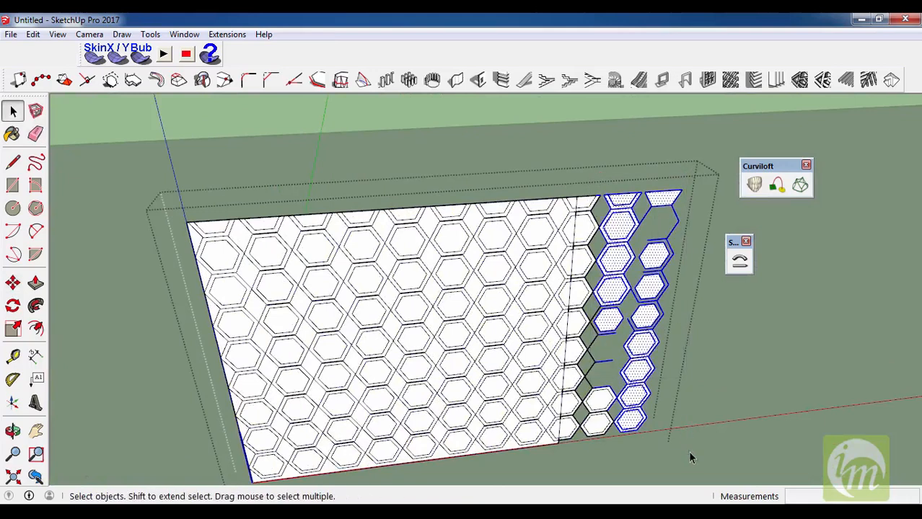
key("Delete")
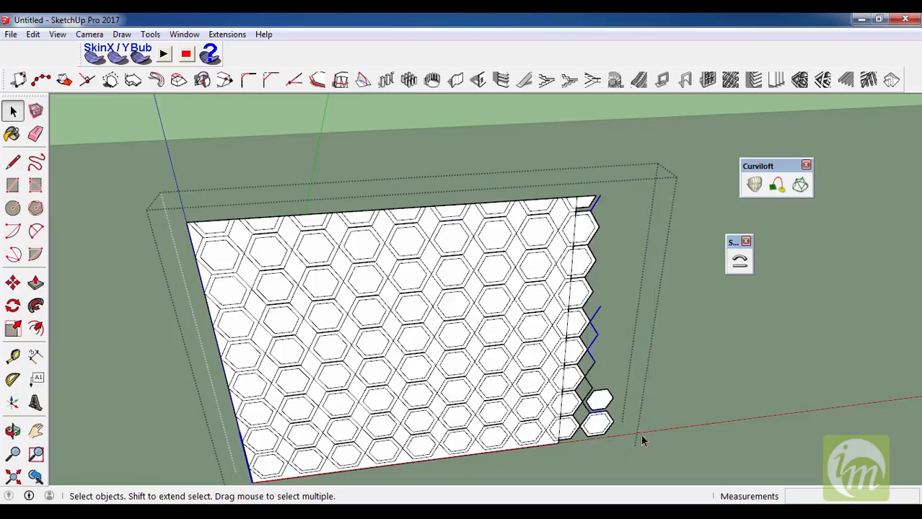
triple_click(577, 438)
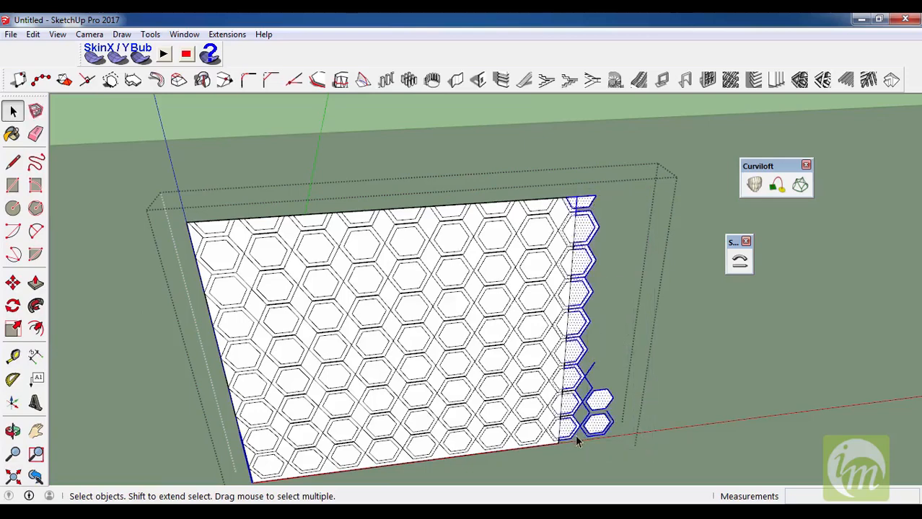
key("Delete")
- Draw a line along the panel's far vertical edge from lower to upper corner and erase the stray line ends sticking out beyond it
scroll(574, 341, "down", 3)
scroll(574, 341, "up", 5)
key("l")
left_click(552, 482)
left_click(572, 212)
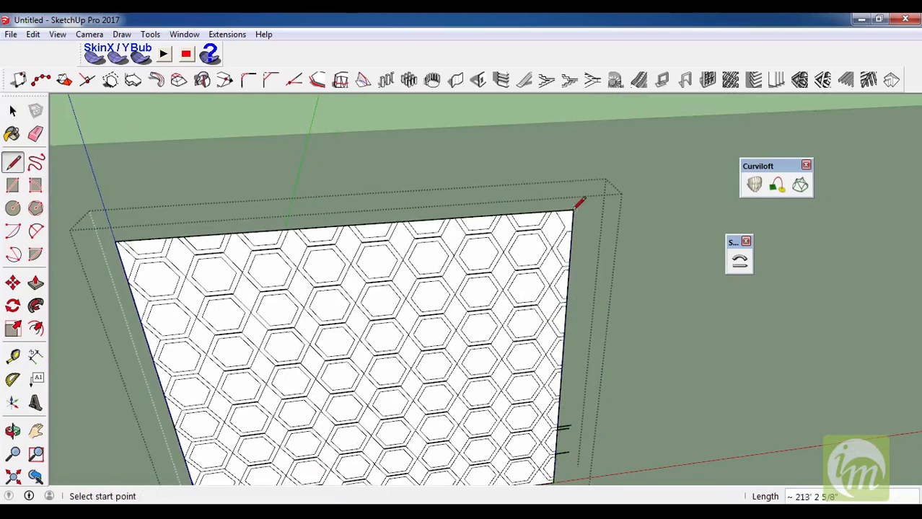
key("e")
scroll(556, 455, "up", 5)
left_click_drag(562, 434, 565, 349)
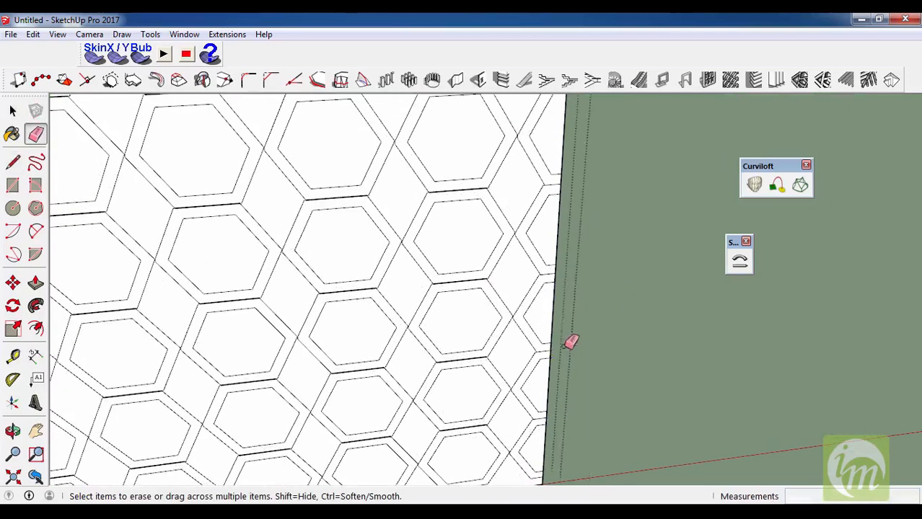
- Push/Pull four hexagonal rings outward by about 2' 8 3/16", two adjacent ones at the panel's edge and two farther in
scroll(604, 362, "down", 5)
key("p")
scroll(256, 348, "up", 5)
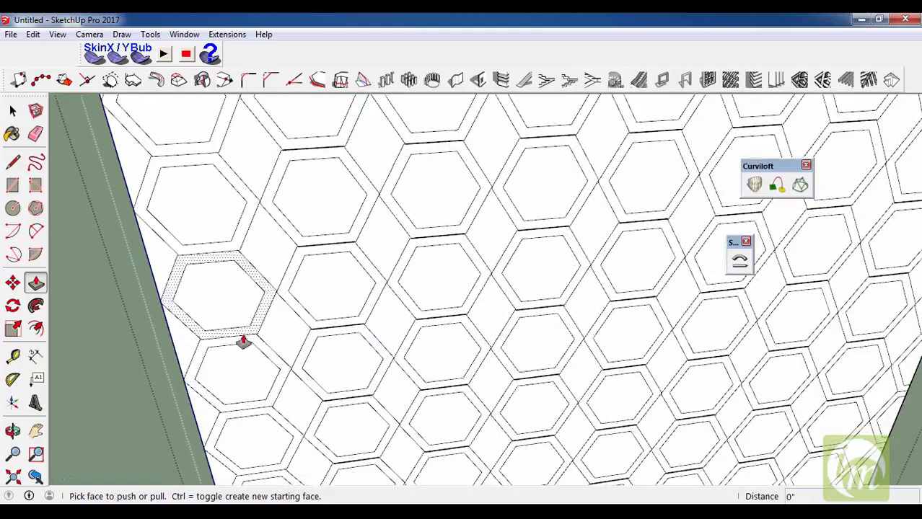
left_click(240, 345)
left_click(240, 345)
left_click(257, 312)
left_click(277, 364)
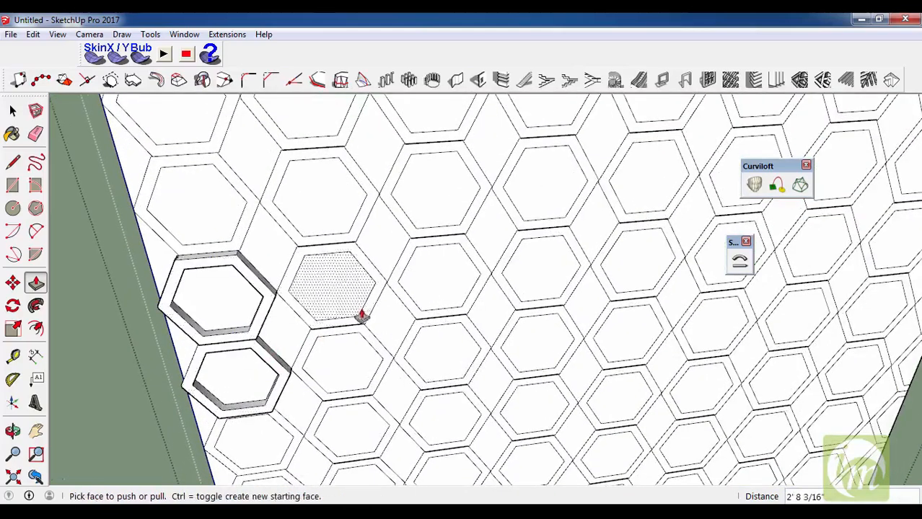
left_click(403, 297)
left_click(278, 299)
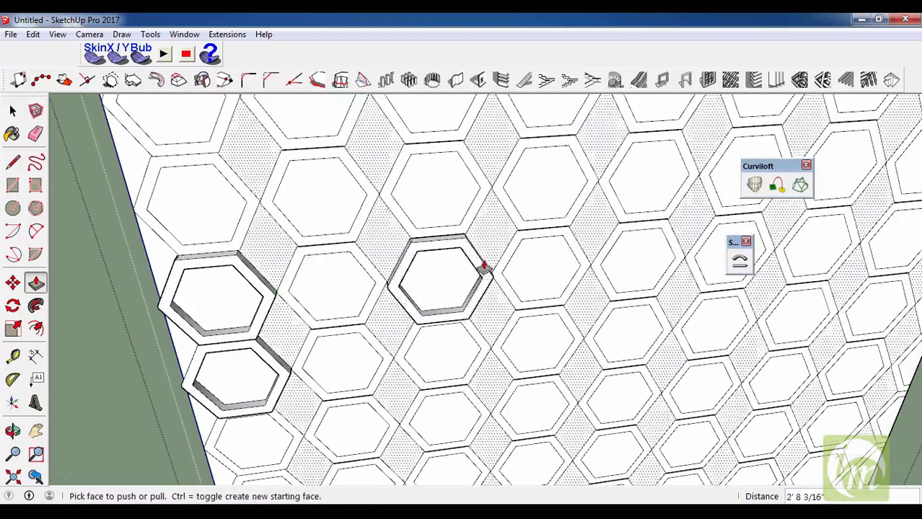
left_click(511, 165)
left_click(450, 239)
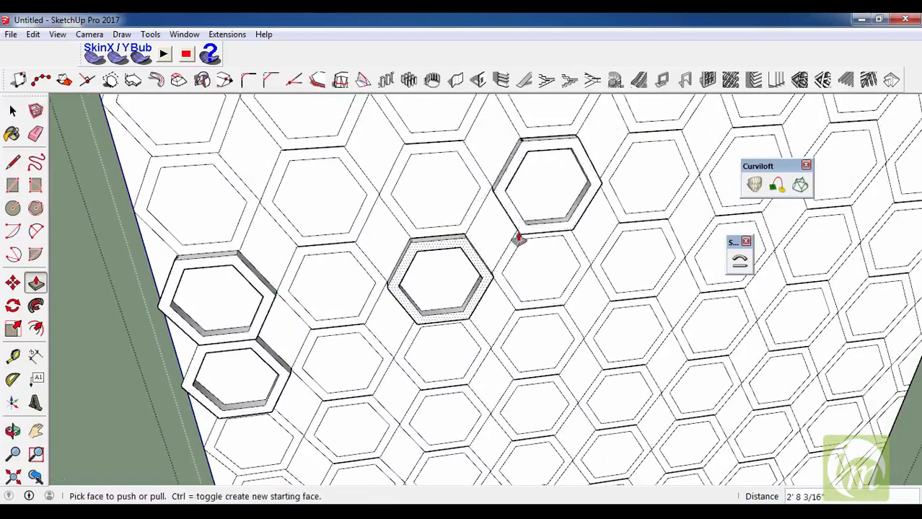
- Leave the panel's editing mode, activate Paint Bucket and display the Colors material collection
key("space")
scroll(531, 262, "down", 3)
key("b")
left_click(840, 270)
left_click(807, 318)
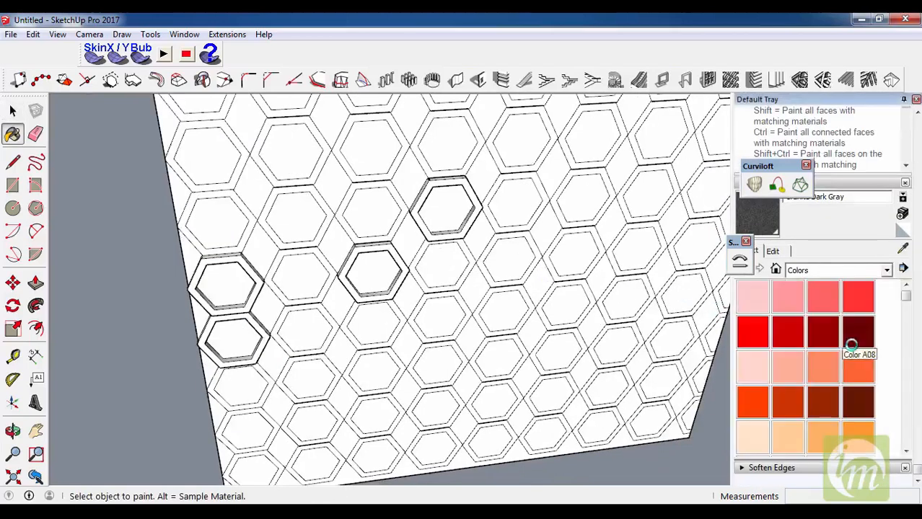
- Try to paint the hexagon panel dark red from outside its editing mode, and undo it
left_click(832, 345)
left_click(794, 333)
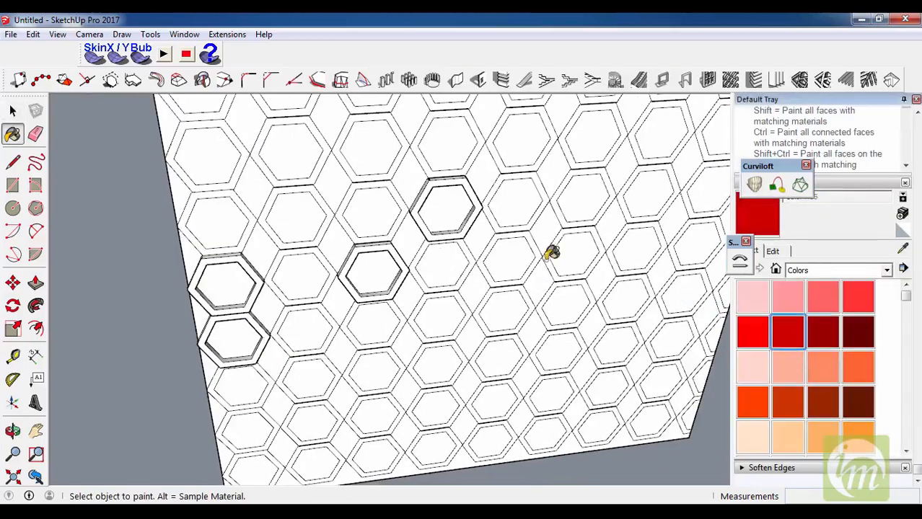
left_click(489, 239)
key("ctrl+z")
- Open the panel for editing and paint the four raised hexagonal rings and the uppermost one's inner face with Color A05
key("space")
double_click(431, 255)
key("b")
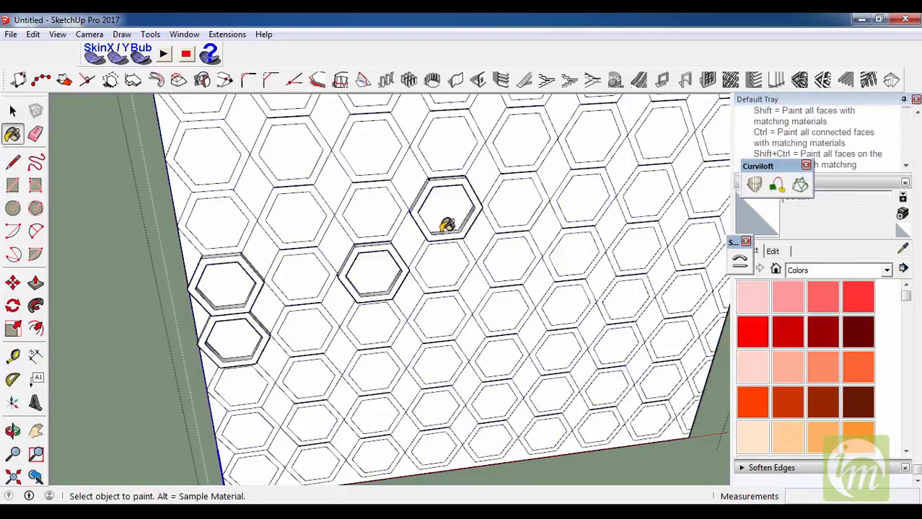
left_click(740, 338)
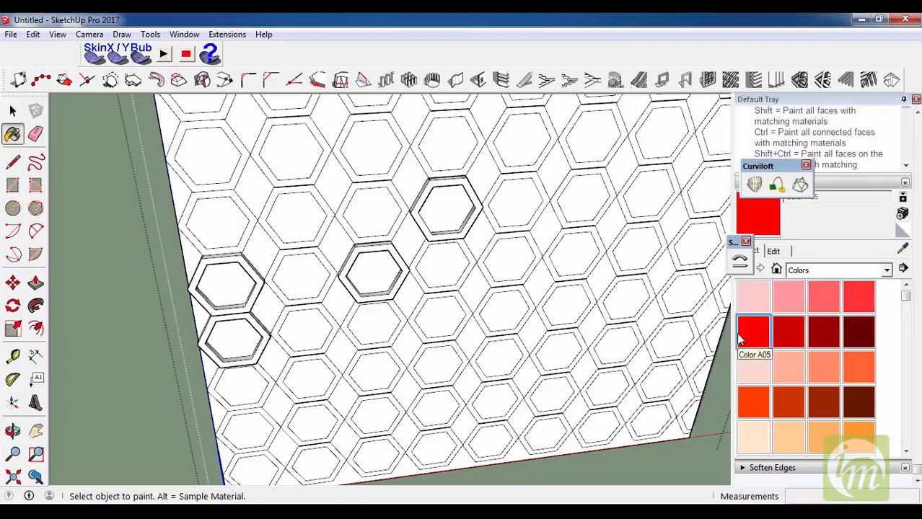
left_click(448, 227)
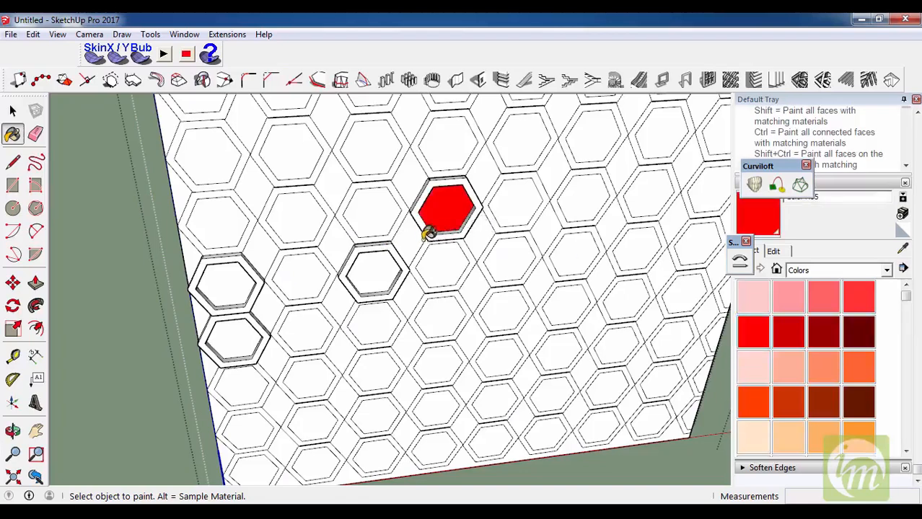
left_click(432, 230)
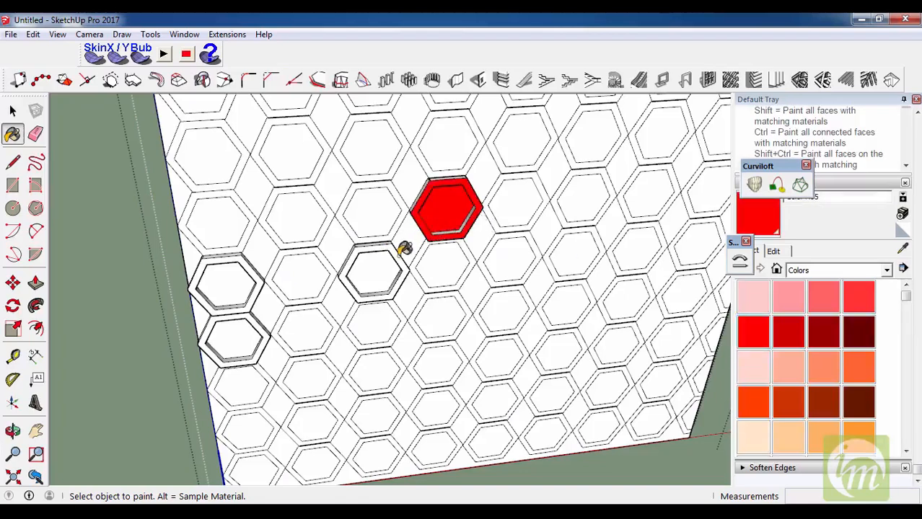
left_click(401, 253)
left_click(259, 282)
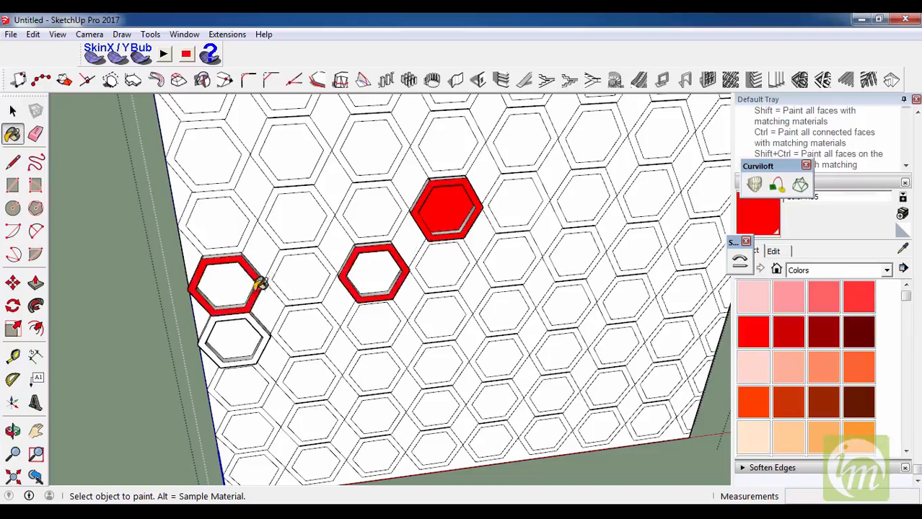
left_click(255, 324)
scroll(309, 321, "down", 3)
- Paint three white hexagons, rings and inner faces, with orange Color C04, working away from the red cells
key("space")
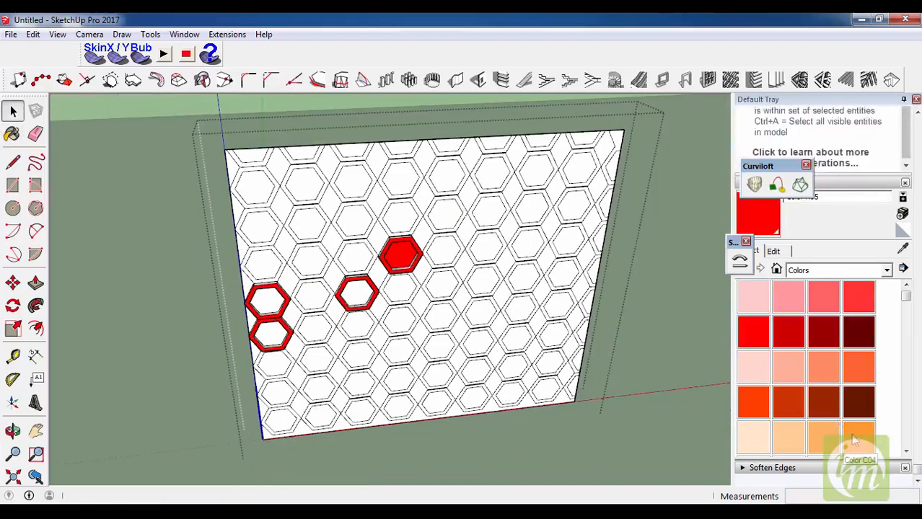
left_click(855, 438)
left_click(489, 334)
scroll(490, 332, "up", 5)
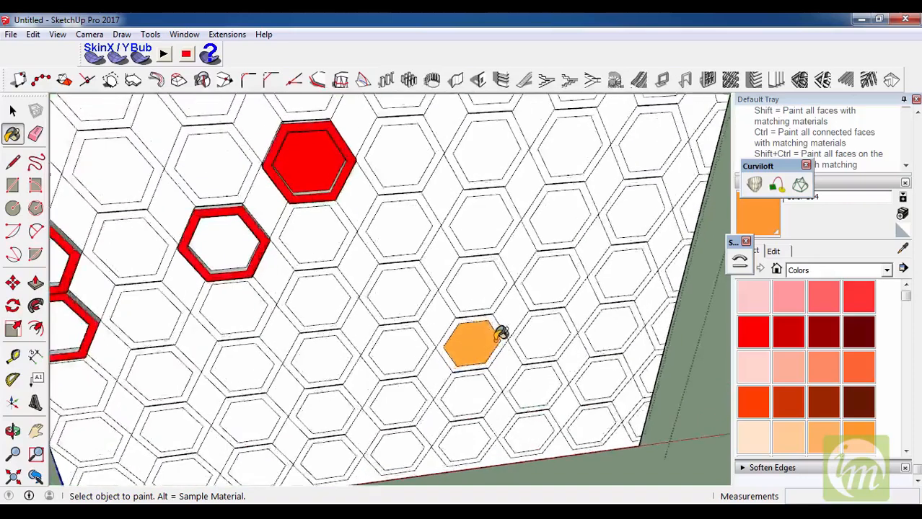
left_click(535, 261)
scroll(468, 292, "down", 3)
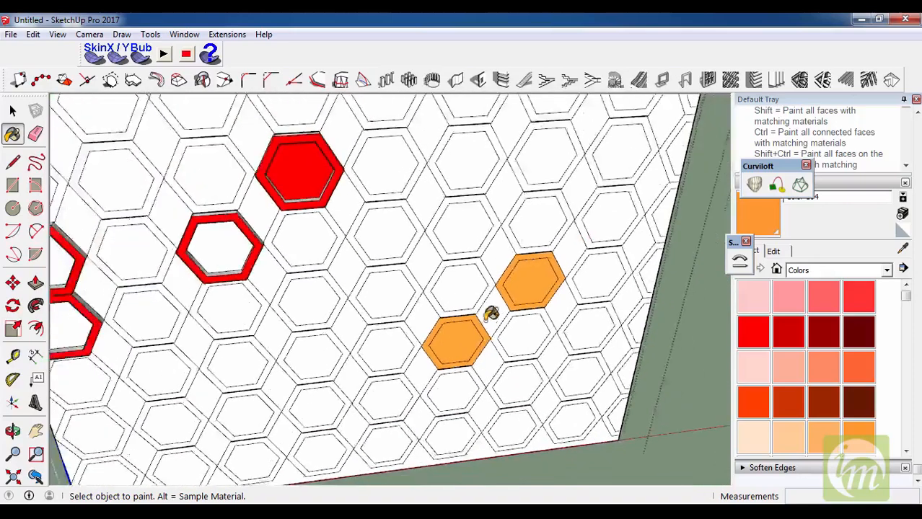
left_click(456, 186)
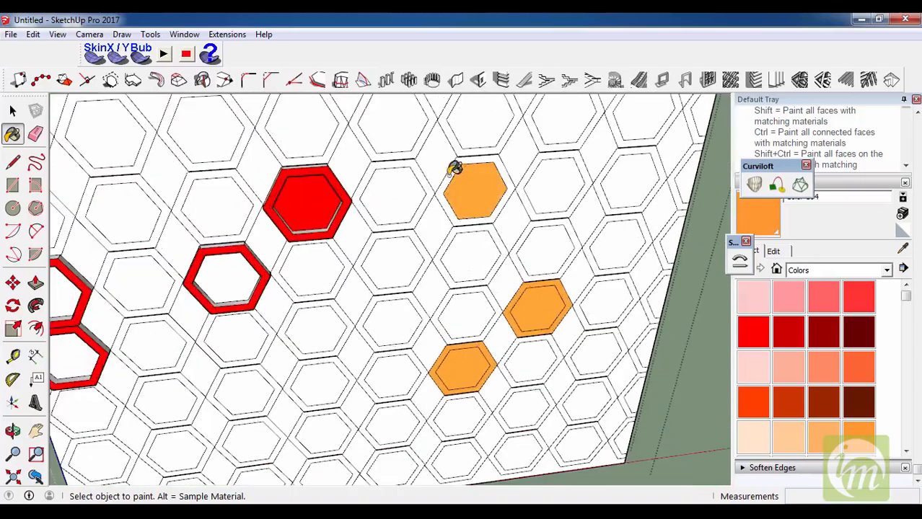
left_click(452, 172)
- Paint three hexagons in the panel's lower area dark blue, two adjacent ones and one at the base
left_click_drag(904, 303, 905, 383)
left_click(824, 335)
scroll(527, 318, "down", 2)
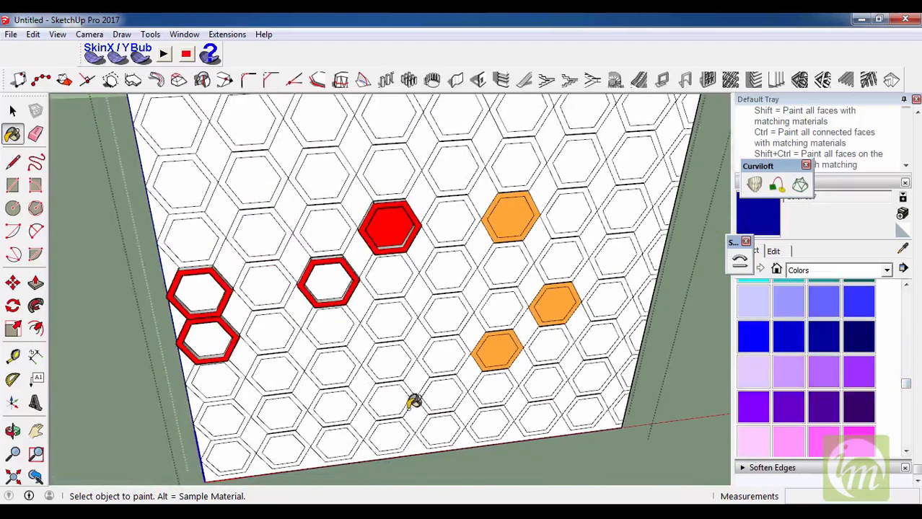
scroll(413, 402, "up", 1)
left_click(379, 430)
scroll(360, 418, "up", 2)
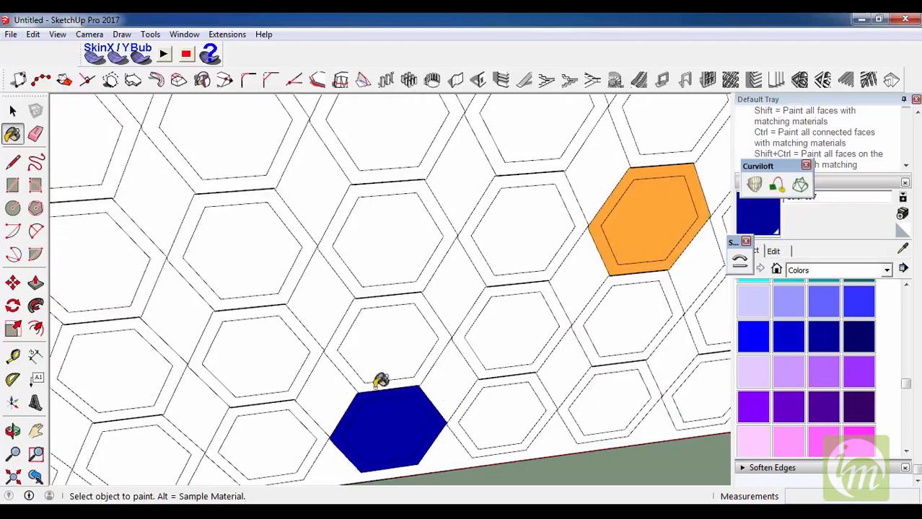
left_click(369, 269)
scroll(354, 275, "up", 1)
left_click(253, 247)
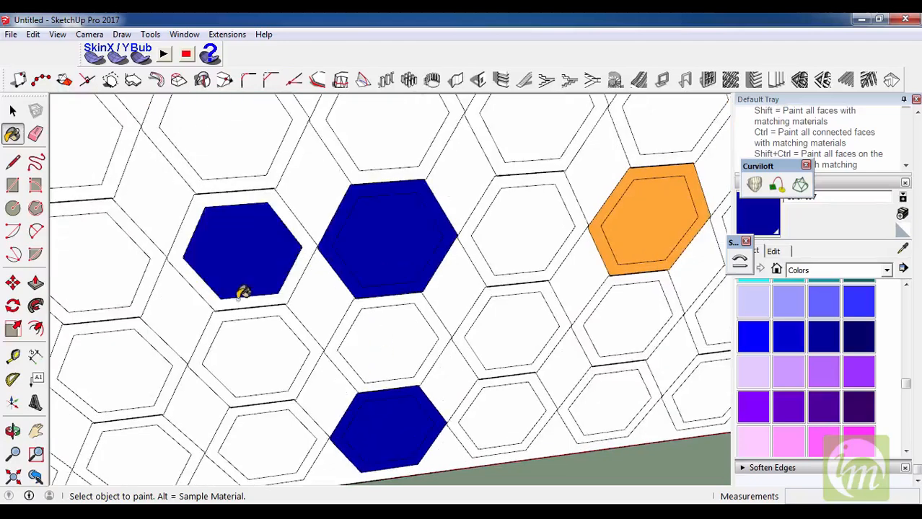
scroll(366, 303, "up", 1)
scroll(382, 346, "down", 2)
- Paint three hexagons green, two neighbouring ones in the upper part and one near the panel's far side
mouse_move(912, 372)
left_mouse_down()
mouse_move(910, 427)
mouse_move(913, 353)
left_mouse_up()
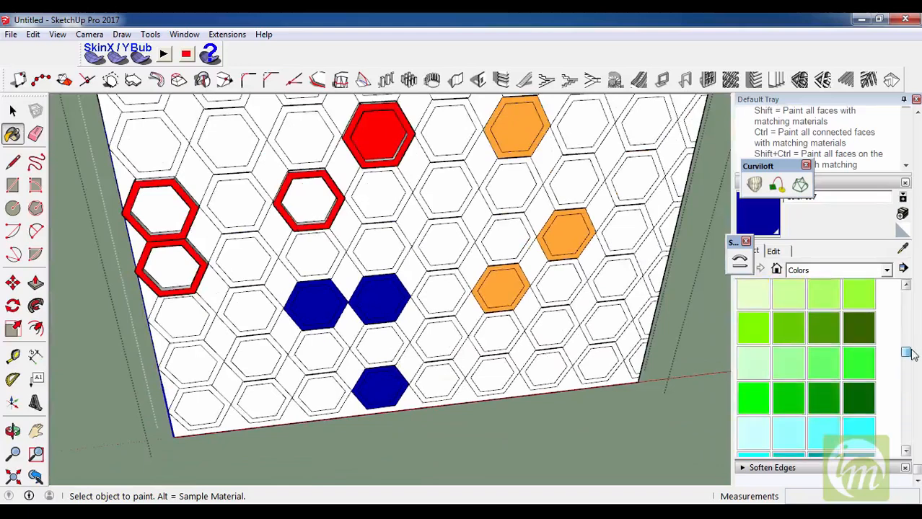
left_click(816, 409)
left_click(636, 124)
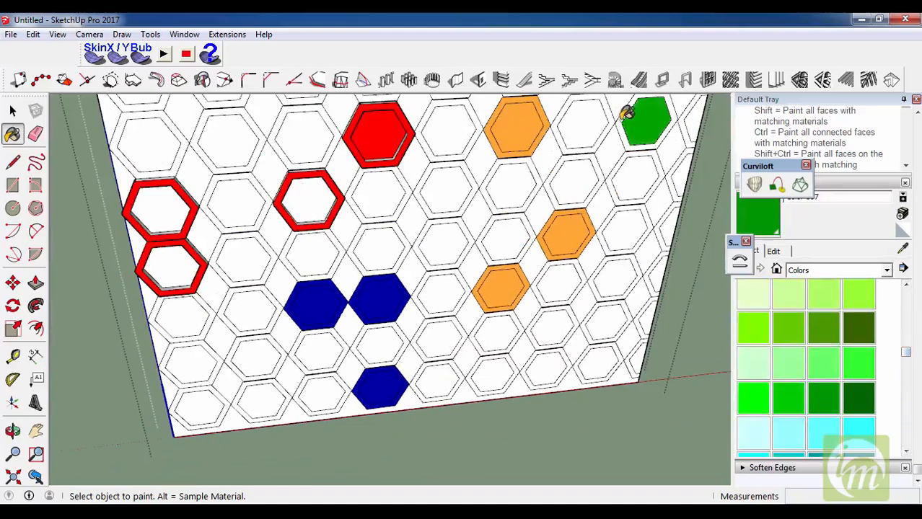
scroll(560, 325, "down", 2)
scroll(621, 108, "up", 5)
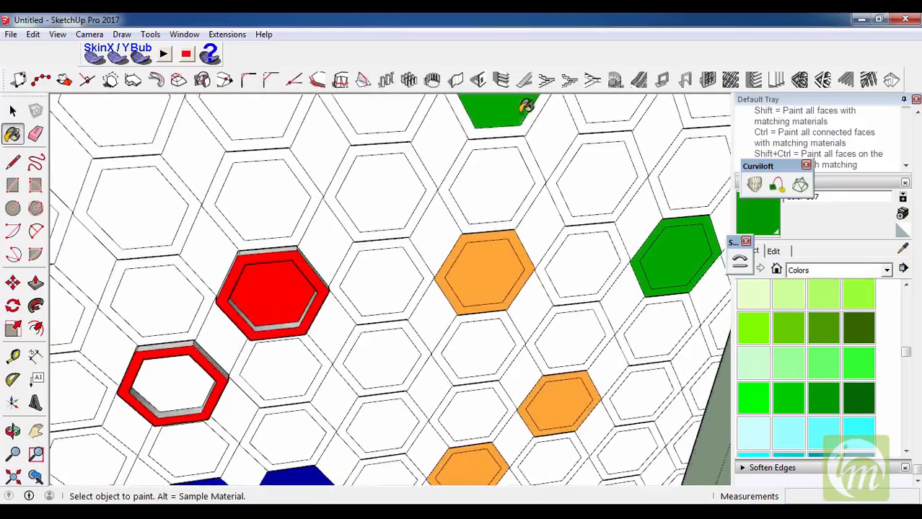
scroll(504, 143, "down", 2)
left_click(441, 150)
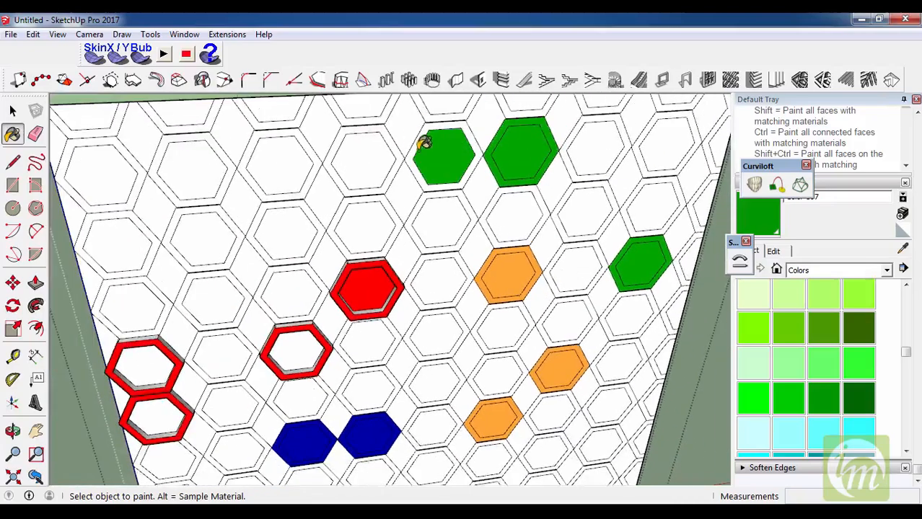
- Push/Pull the rings of the two neighbouring green hexagons outward by 2' 8 3/16"
key("space")
scroll(504, 175, "down", 3)
key("p")
scroll(428, 266, "up", 4)
scroll(427, 145, "up", 2)
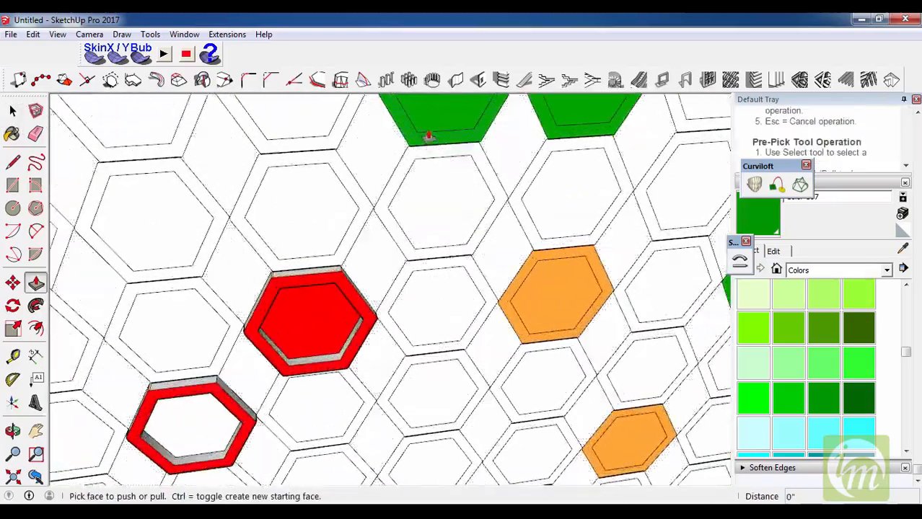
left_click(415, 144)
left_click(432, 302)
scroll(432, 301, "down", 2)
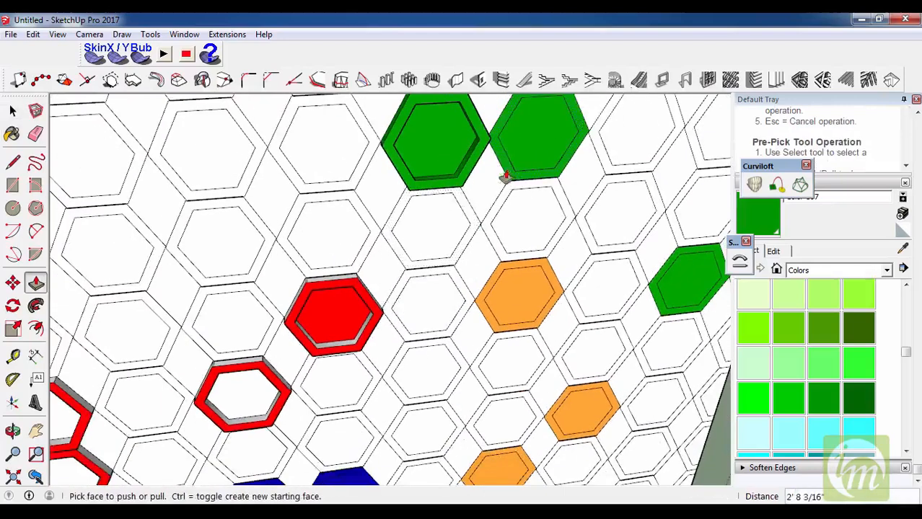
left_click(500, 154)
left_click(469, 156)
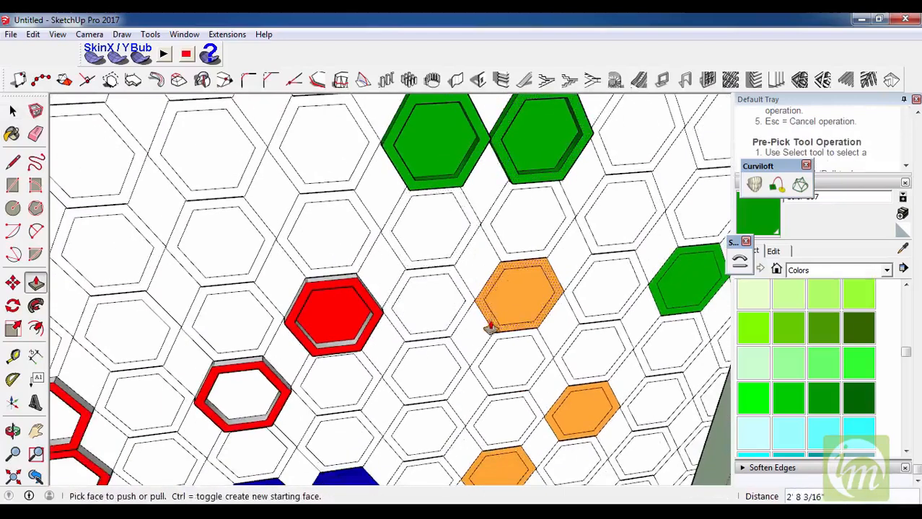
- Push/Pull the two upper orange rings outward by 2' 8 3/16" and raise the remaining green ring to the same level
left_click(490, 324)
left_click(362, 333)
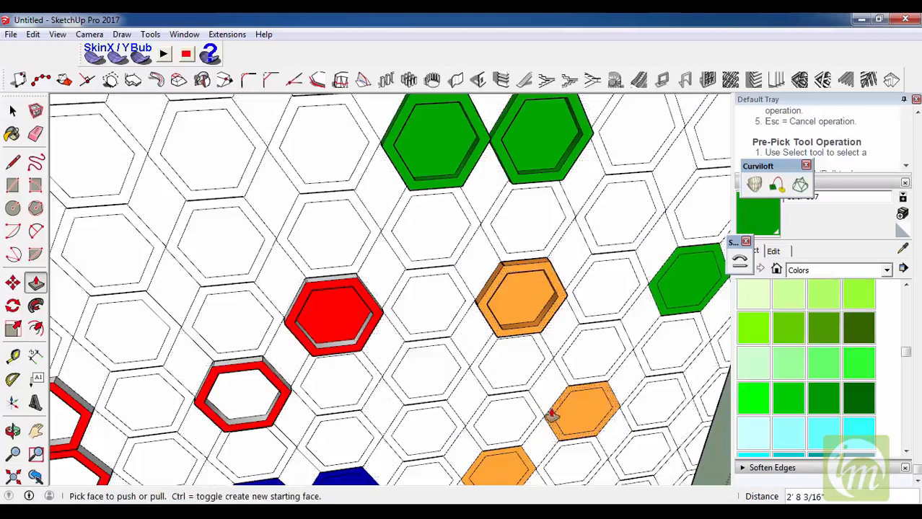
left_click(551, 408)
left_click(518, 328)
left_click(658, 302)
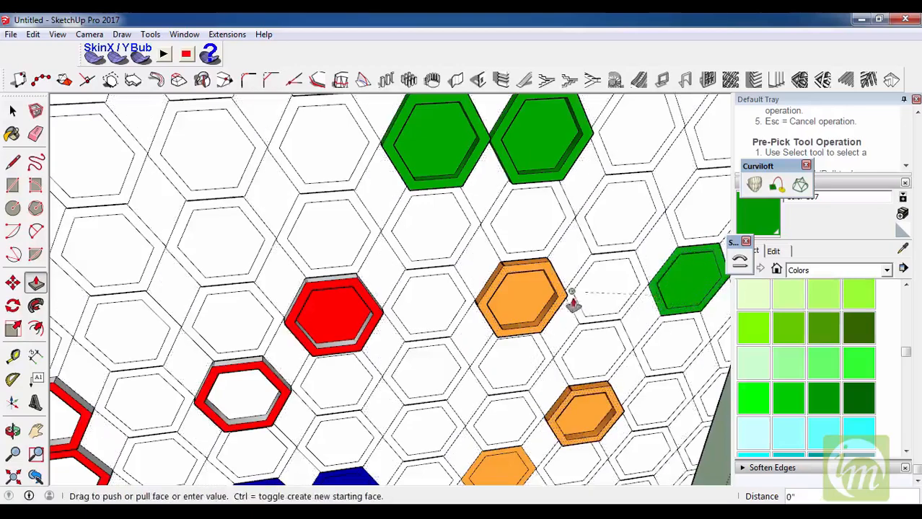
left_click(560, 299)
left_click(681, 292)
left_click(683, 296)
- Push/Pull the lowest orange hexagonal ring outward by 2' 8 3/16"
scroll(553, 243, "down", 1)
scroll(510, 442, "up", 3)
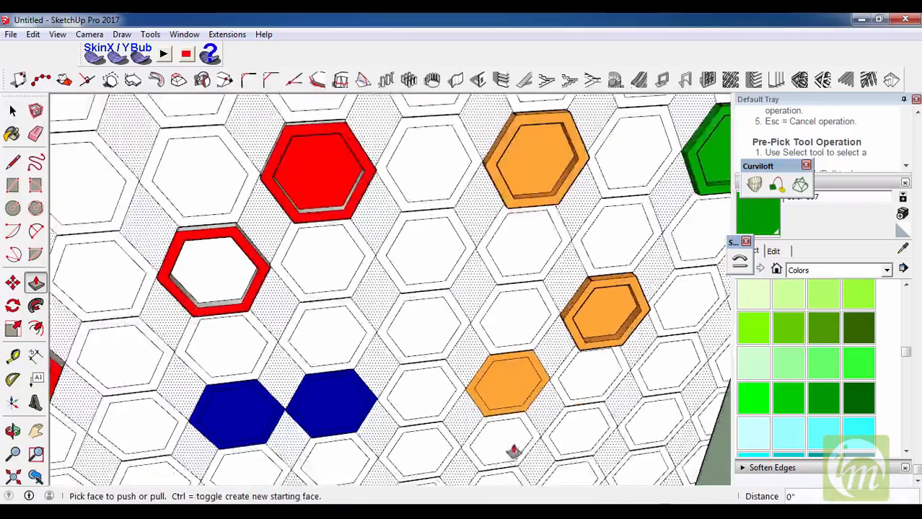
left_click(473, 396)
left_click(472, 401)
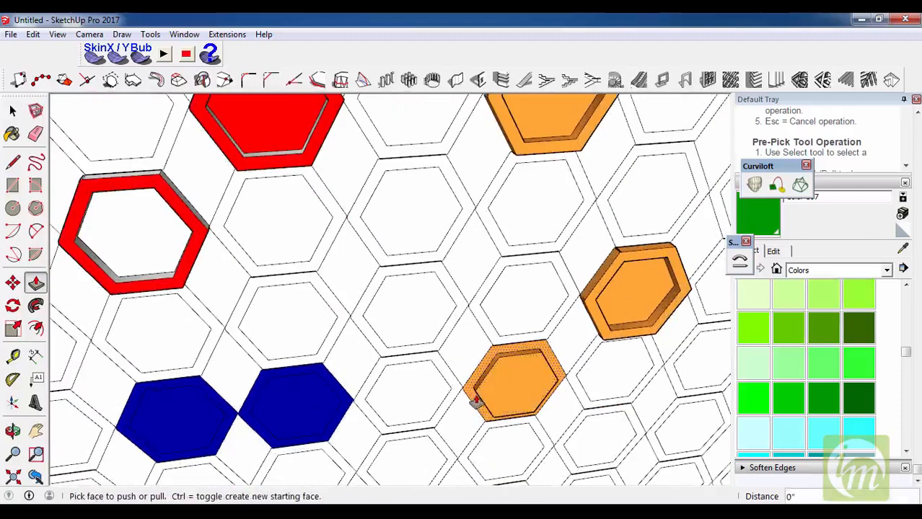
left_click(470, 392)
left_click(597, 278)
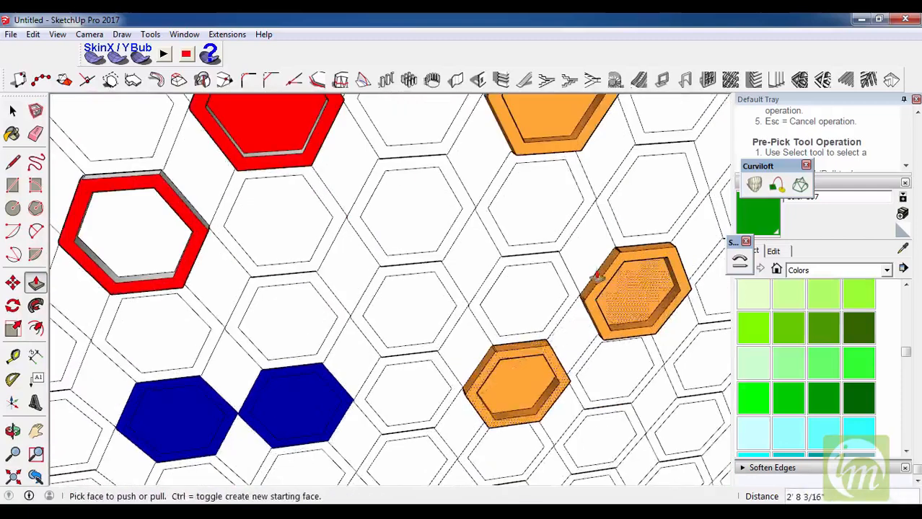
- Push/Pull the three dark blue hexagonal rings outward to the level of the other raised rings
scroll(397, 354, "down", 2)
scroll(342, 367, "up", 3)
left_click(351, 328)
left_click(353, 358)
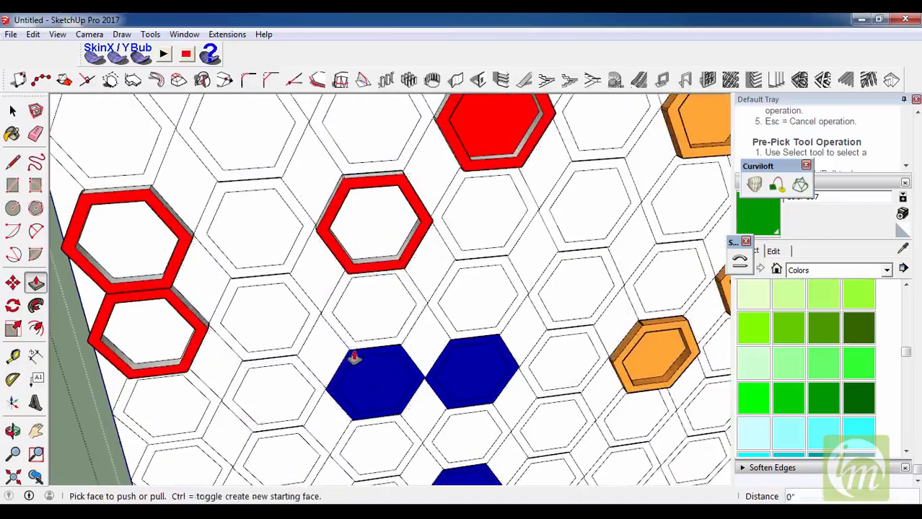
left_click(353, 358)
left_click(360, 263)
scroll(456, 381, "down", 3)
scroll(437, 442, "up", 3)
left_click(437, 442)
left_click(439, 437)
left_click(438, 438)
left_click(431, 341)
scroll(431, 341, "down", 2)
- Delete the background face that fills the diamond-shaped gaps between the hexagons
key("space")
scroll(415, 324, "down", 2)
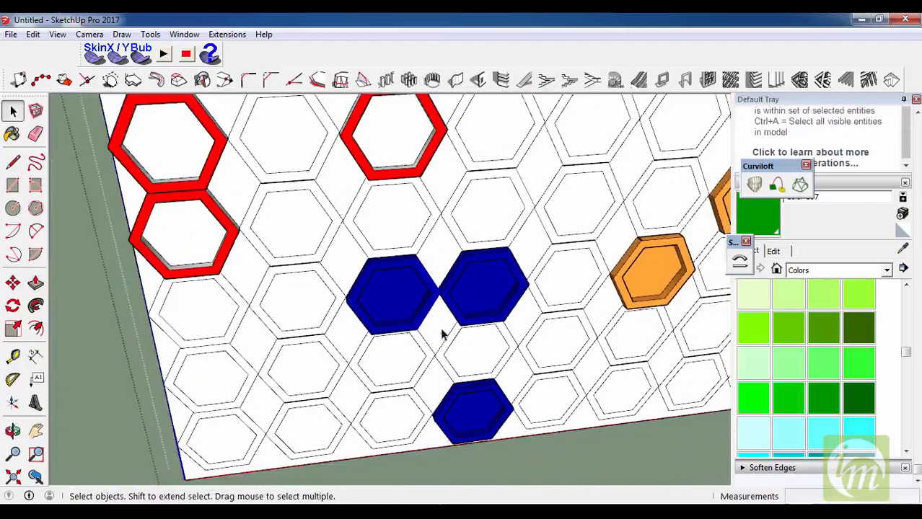
scroll(442, 335, "down", 4)
middle_click_drag(454, 343, 591, 268)
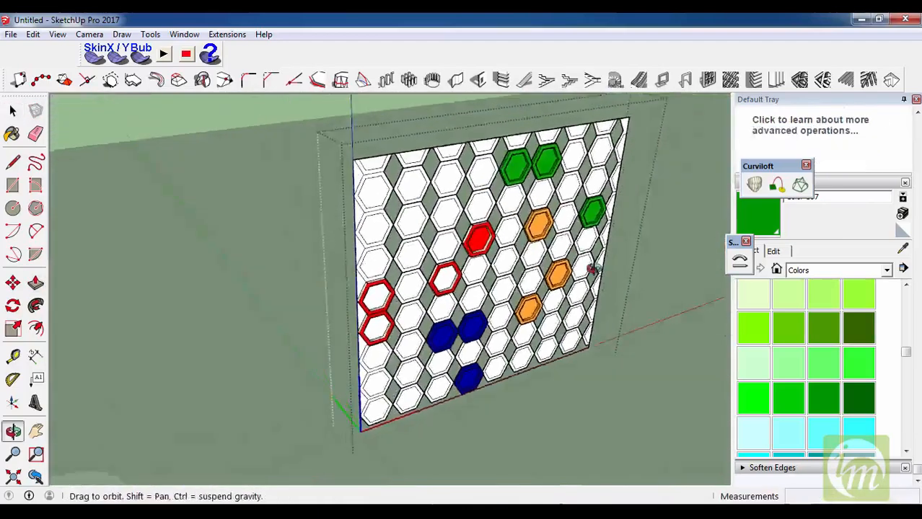
scroll(358, 234, "up", 5)
key("Delete")
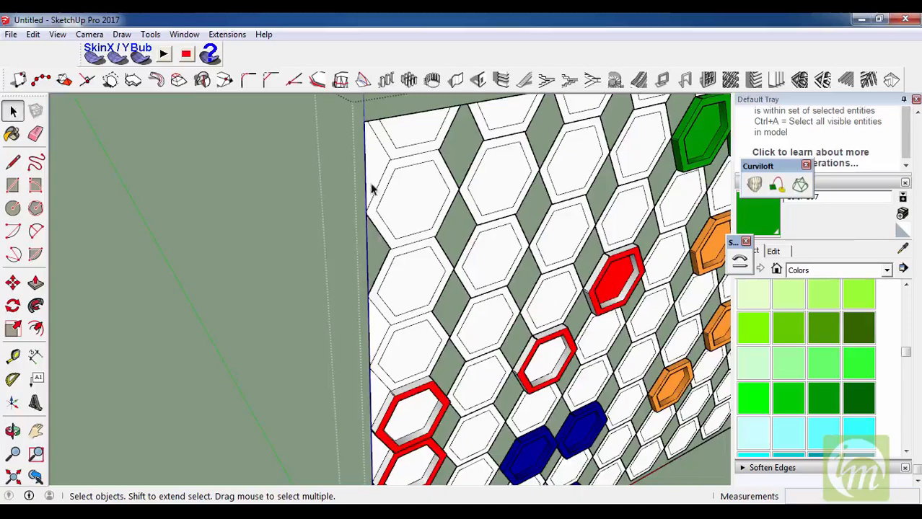
- Delete the leftover faces between the hexagons and the panel's side edge, and leave the panel's editing mode
left_click(371, 185)
key("Delete")
scroll(373, 321, "down", 3)
scroll(373, 331, "up", 2)
scroll(373, 346, "down", 1)
scroll(372, 360, "up", 2)
left_click(373, 367)
key("Delete")
scroll(372, 369, "down", 2)
scroll(370, 374, "up", 2)
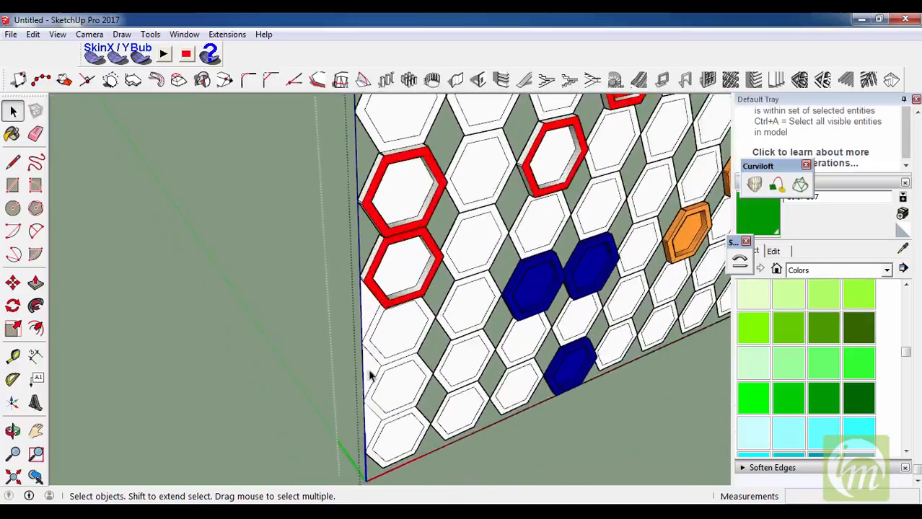
scroll(363, 323, "down", 3)
middle_click_drag(362, 322, 367, 375)
scroll(448, 350, "down", 2)
middle_click_drag(454, 353, 386, 278)
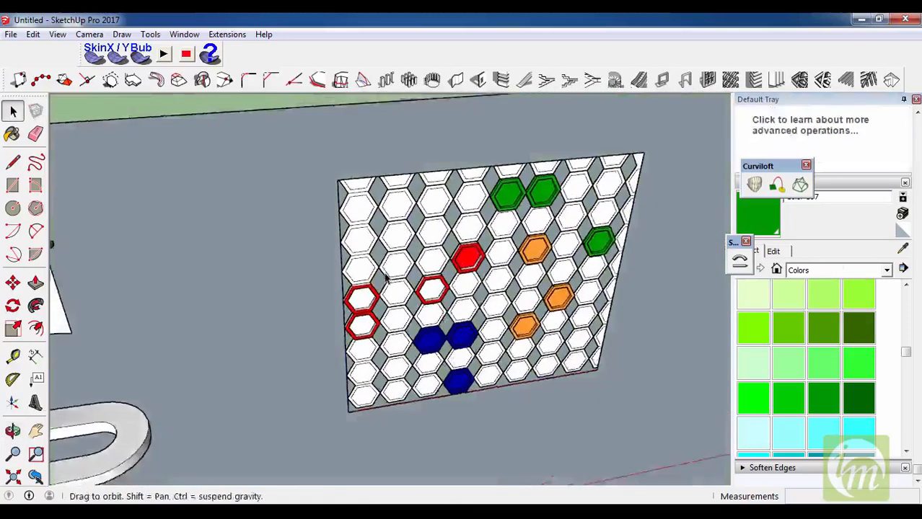
- Open the panel for editing and delete the inner faces of six white hexagons in its upper central area
scroll(433, 281, "up", 3)
key("Delete")
left_click(492, 232)
key("Delete")
left_click(492, 206)
key("Delete")
left_click(448, 195)
key("Delete")
left_click(435, 142)
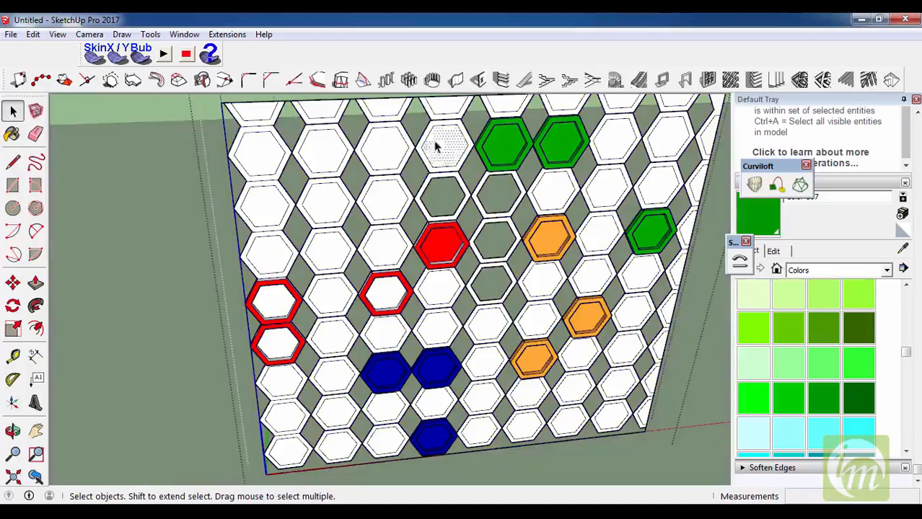
key("Delete")
left_click(367, 155)
key("Delete")
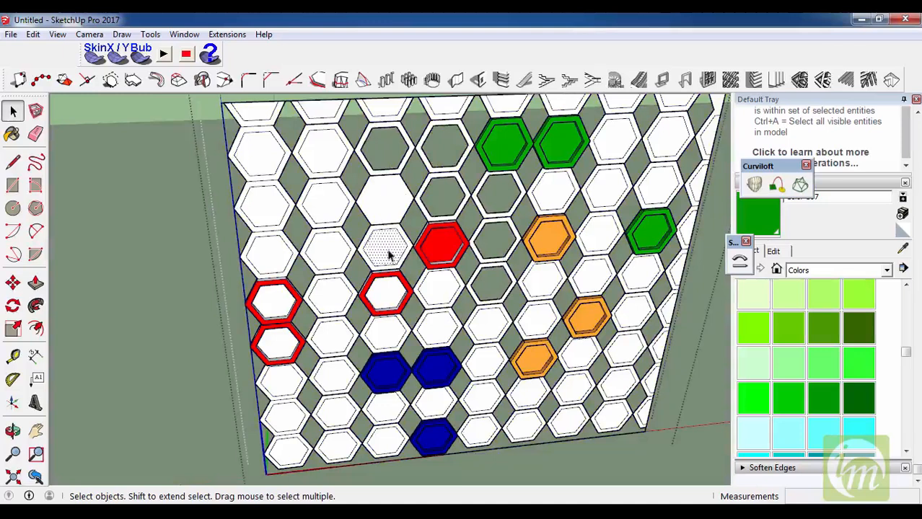
- Delete the inner faces of four more white hexagons around the two inner red rings and above the blue pair
left_click(380, 208)
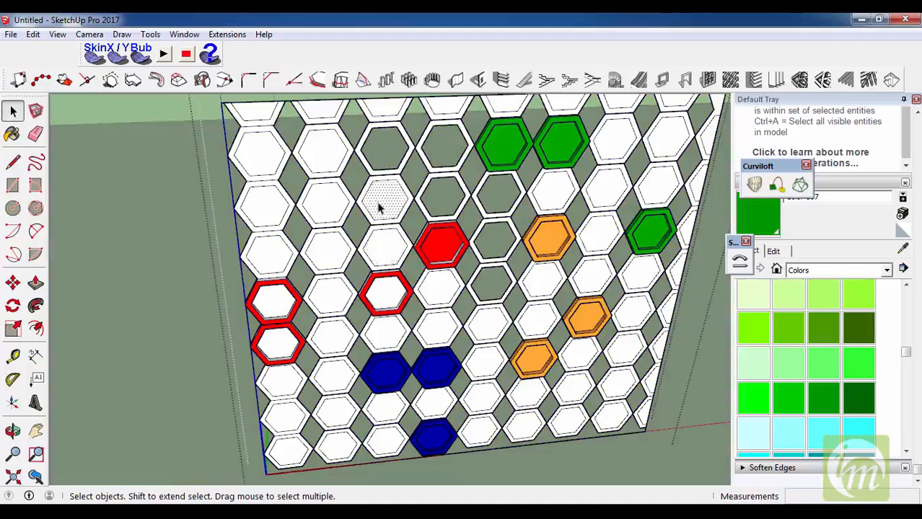
key("Delete")
left_click(383, 246)
key("Delete")
left_click(390, 328)
key("Delete")
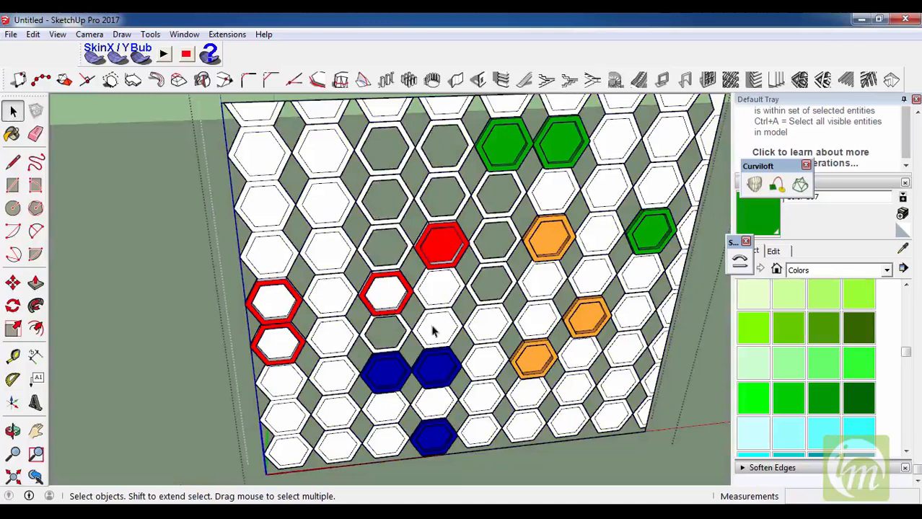
left_click(435, 328)
key("Delete")
left_click(437, 286)
- Delete the inner faces of the two inner red rings, the upper orange ring and one green ring, and leave editing mode
left_click(385, 288)
key("Delete")
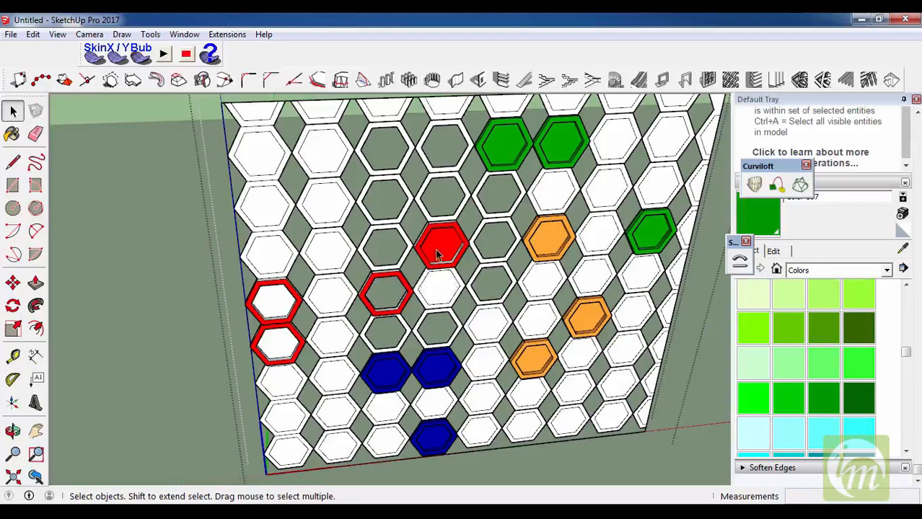
left_click(544, 248)
key("Delete")
left_click(555, 146)
key("Delete")
left_click(495, 153)
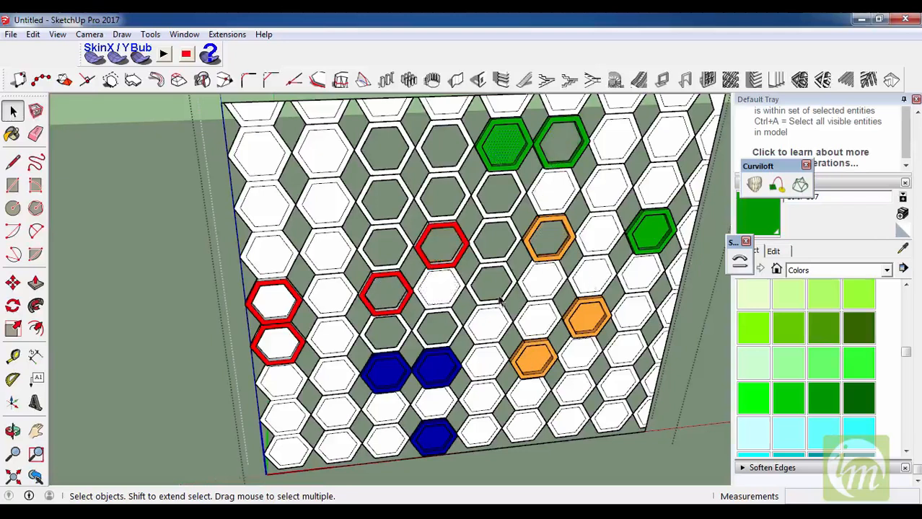
scroll(500, 302, "down", 3)
scroll(514, 384, "down", 5)
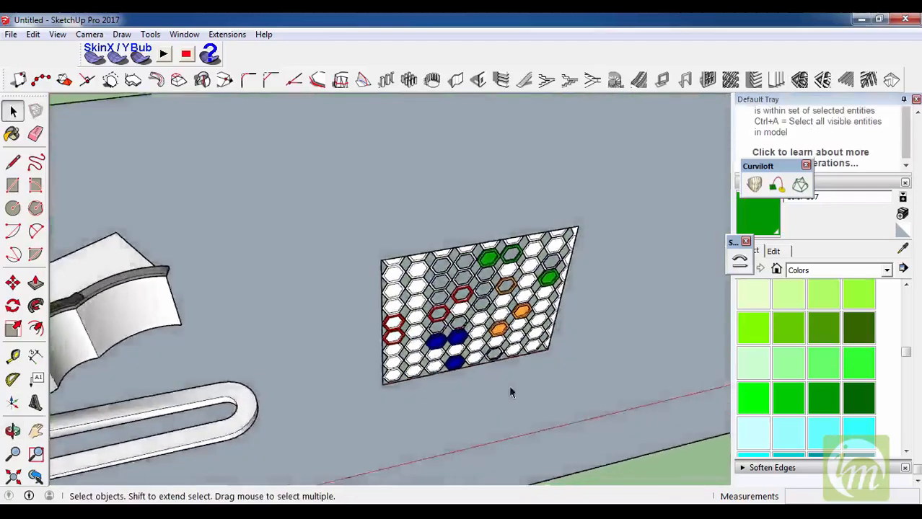
- Select all of the hexagon panel's geometry
scroll(511, 389, "up", 3)
triple_click(359, 298)
scroll(360, 298, "down", 2)
scroll(421, 309, "up", 3)
scroll(321, 366, "up", 2)
key("l")
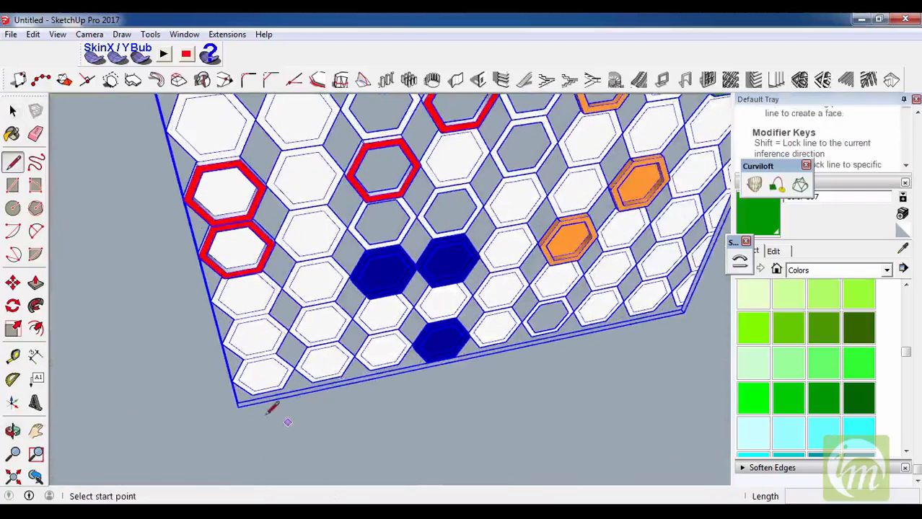
scroll(259, 402, "up", 2)
scroll(253, 399, "down", 2)
middle_click_drag(268, 401, 437, 304)
scroll(243, 412, "up", 5)
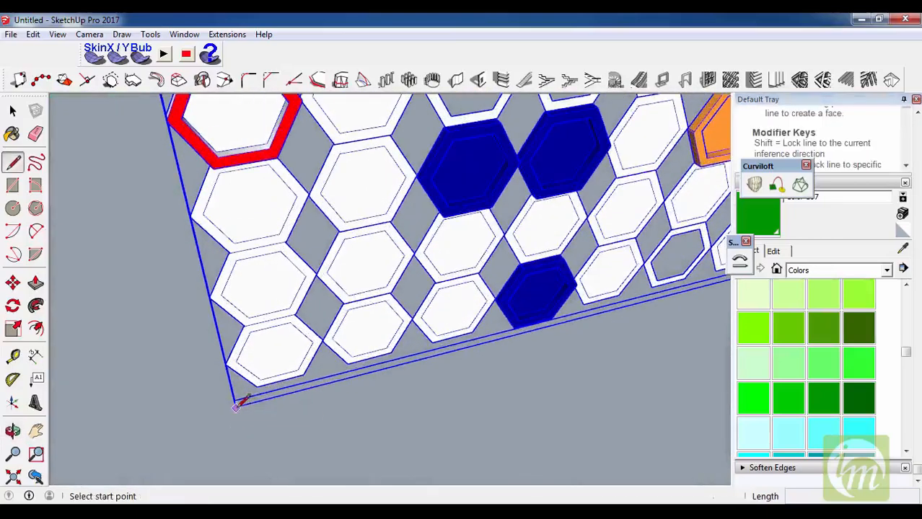
left_click(235, 400)
scroll(170, 425, "down", 4)
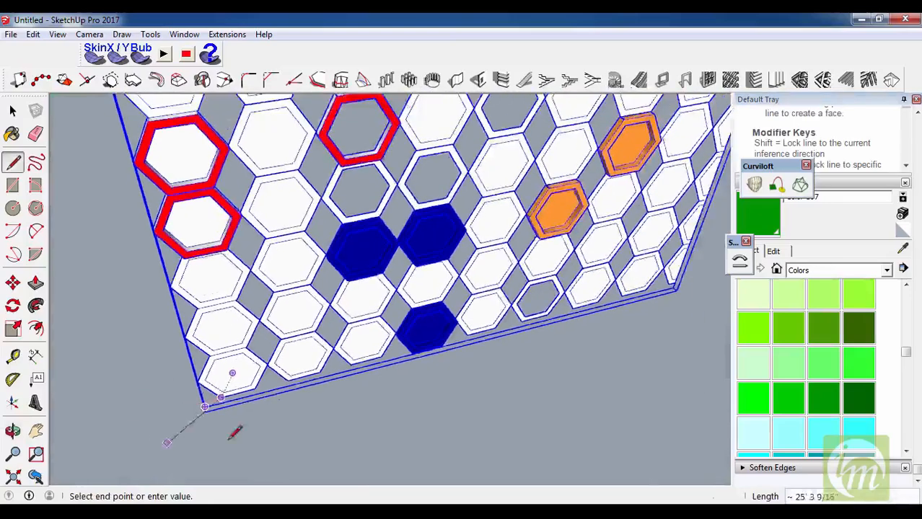
scroll(569, 346, "up", 4)
key("space")
scroll(414, 425, "down", 10)
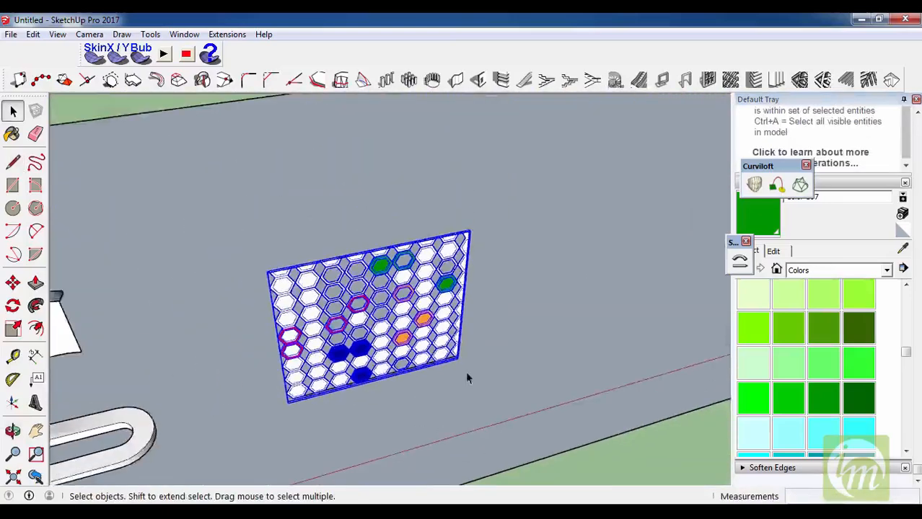
- Draw a two-point arc between the ends of the hexagon panel's bottom edge, bulging away from the panel
scroll(414, 388, "up", 3)
key("a")
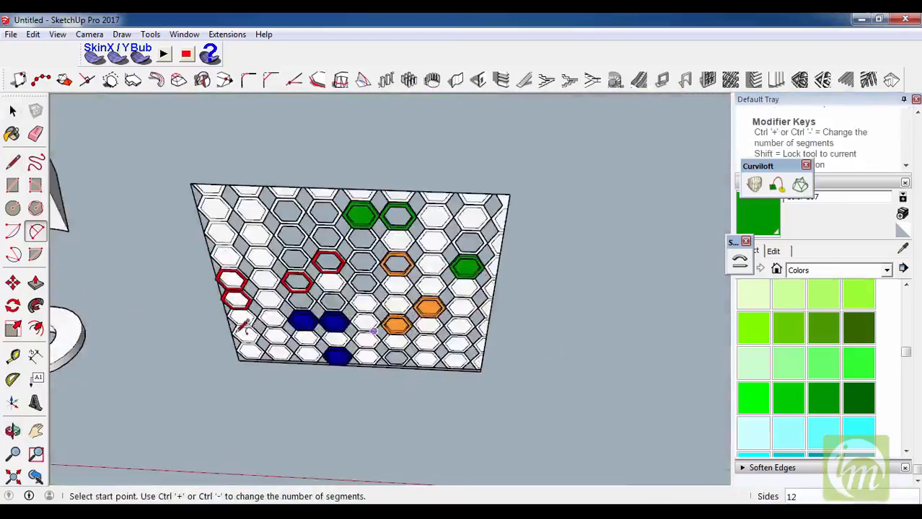
scroll(243, 326, "down", 2)
left_click(390, 356)
scroll(544, 365, "down", 2)
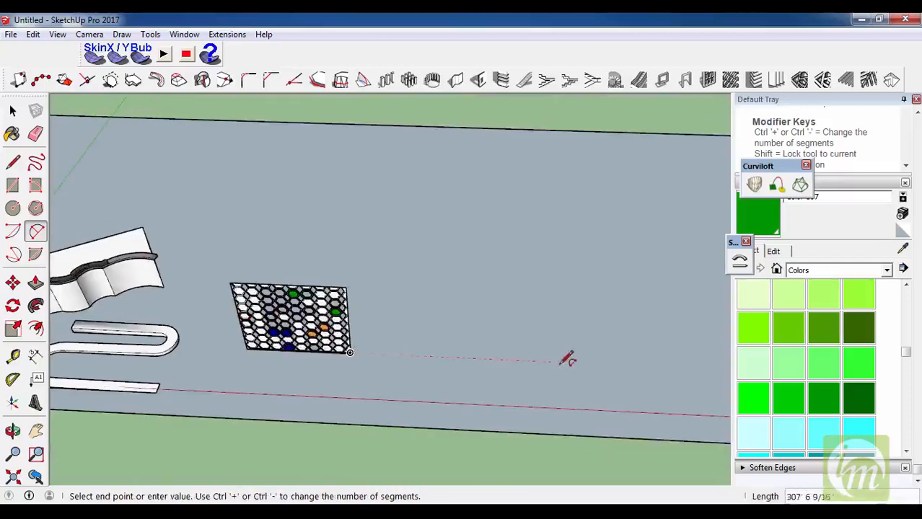
key("Escape")
scroll(263, 351, "up", 6)
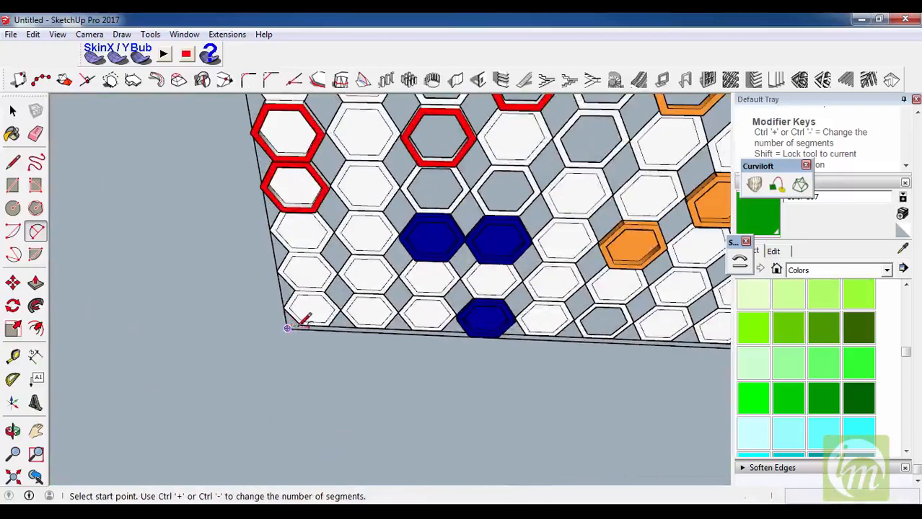
left_click(298, 324)
scroll(597, 344, "down", 2)
scroll(603, 339, "up", 2)
left_click(599, 347)
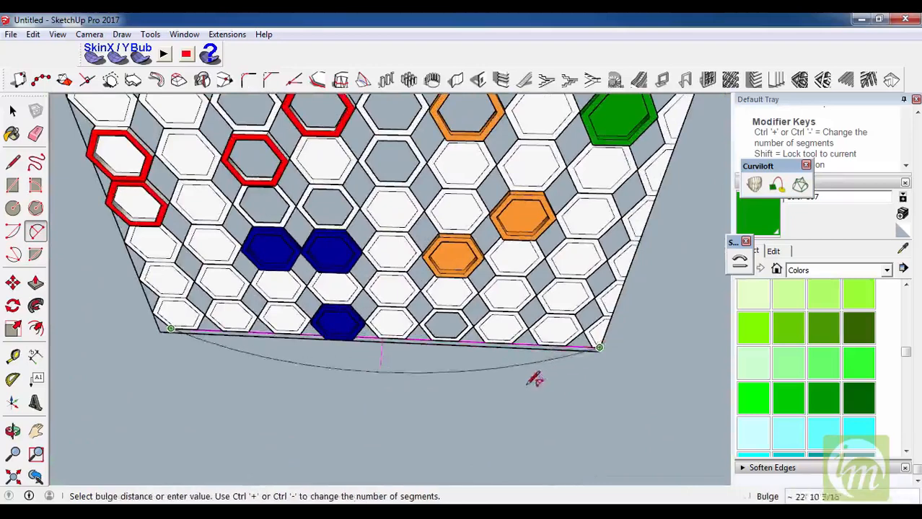
left_click(488, 439)
- Select the arc-bounded face with its edges and move it to the empty area beside the hexagon panel
key("space")
left_click(416, 416)
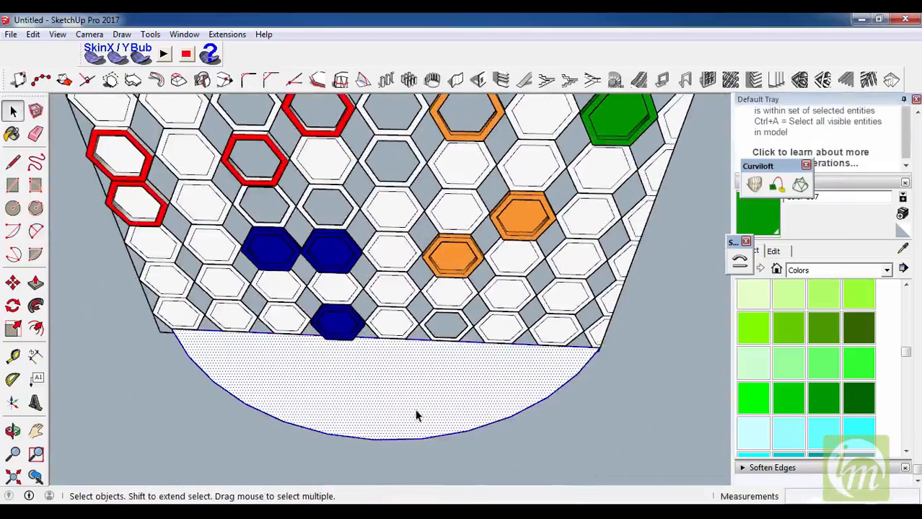
key("m")
left_click(313, 395)
scroll(289, 389, "down", 6)
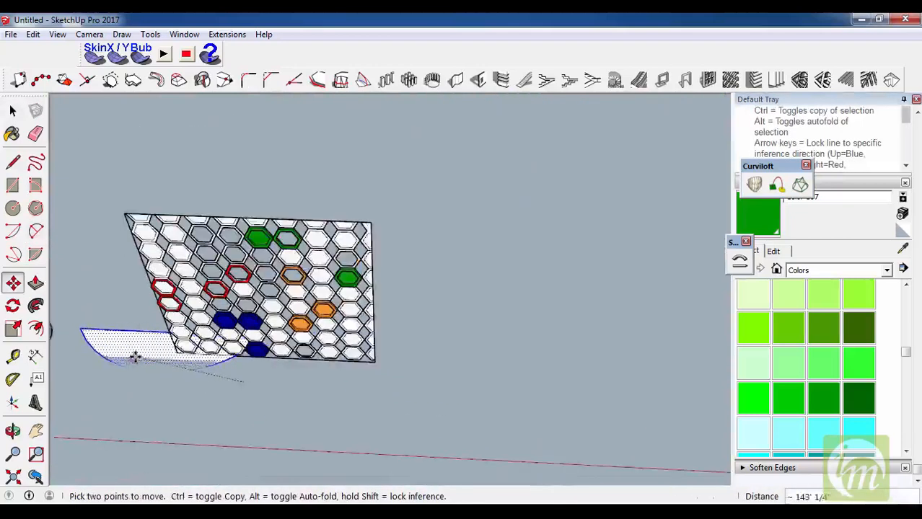
left_click(476, 379)
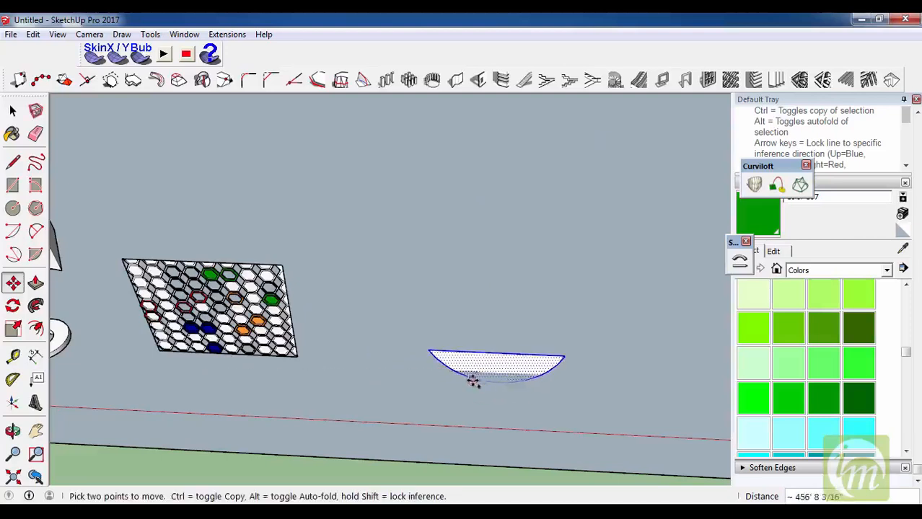
key("ctrl+z")
left_click(214, 372)
left_click(492, 388)
key("space")
- Erase the straight edge closing the moved face so that only the curved arc remains
scroll(469, 383, "up", 2)
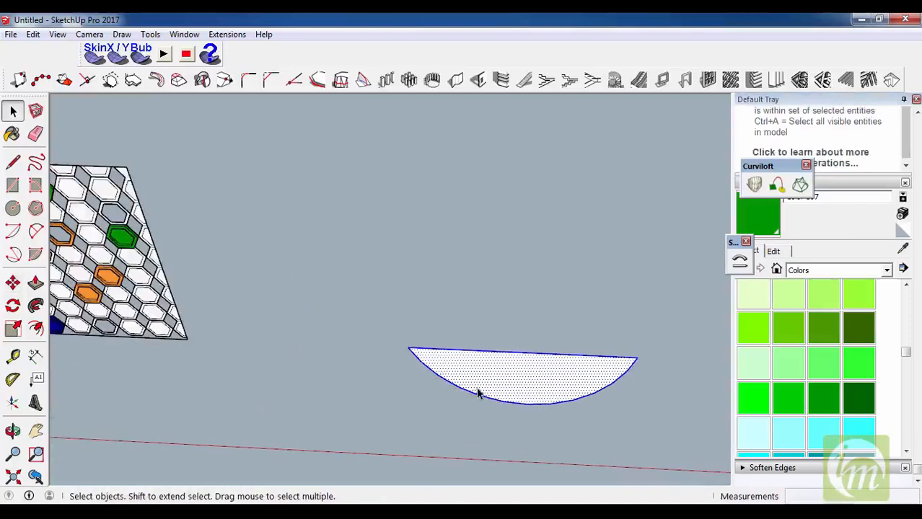
key("e")
left_click_drag(489, 367, 491, 336)
scroll(412, 352, "down", 1)
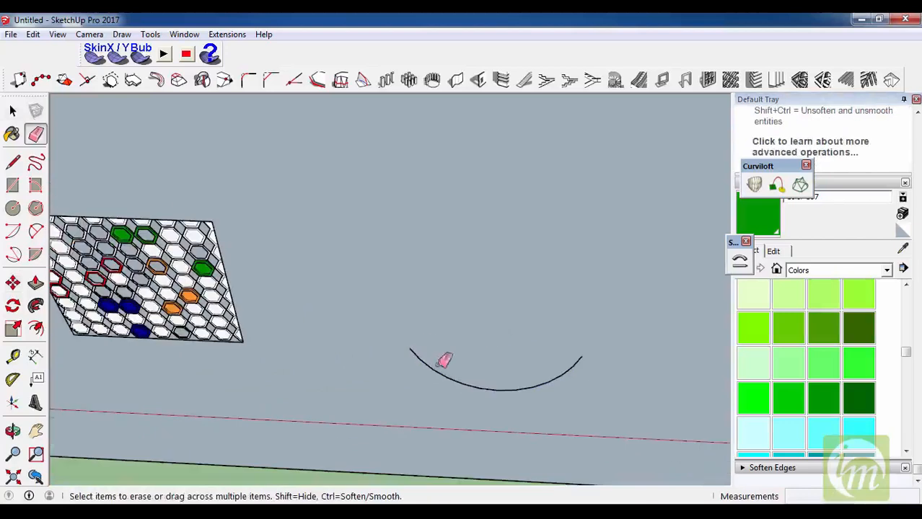
key("space")
key("l")
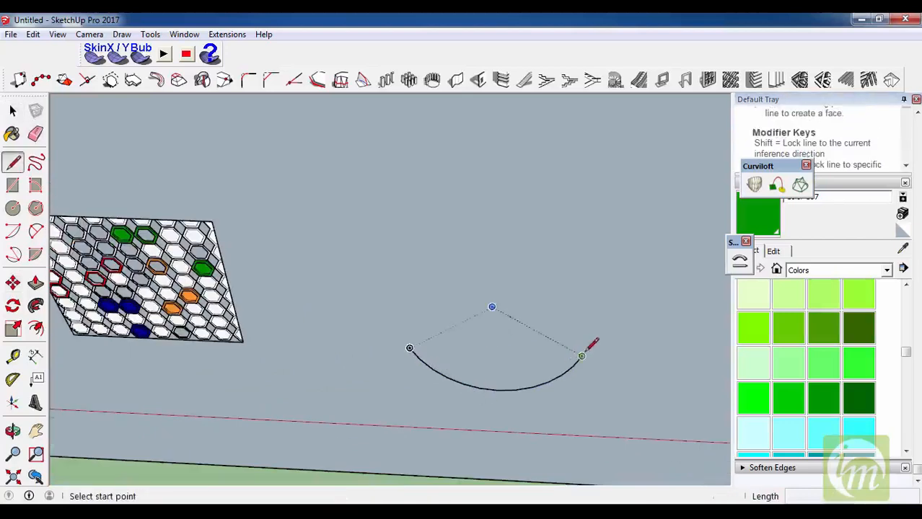
scroll(535, 354, "down", 2)
middle_click_drag(535, 355, 585, 379)
scroll(555, 316, "down", 2)
key("space")
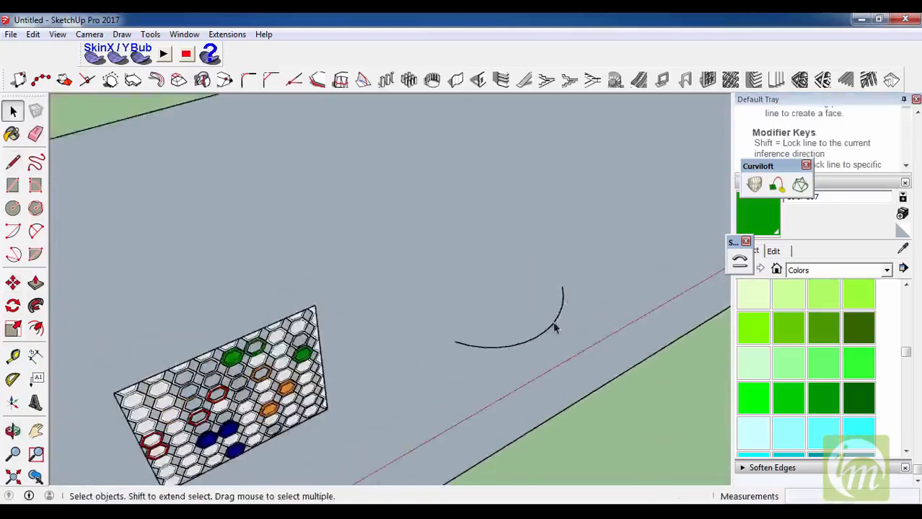
- Try to bend the flat hexagon panel with Shape Bender, using its own lower edge as the reference line
middle_click_drag(553, 326, 535, 313)
scroll(581, 316, "down", 2)
scroll(582, 461, "up", 2)
left_click(249, 313)
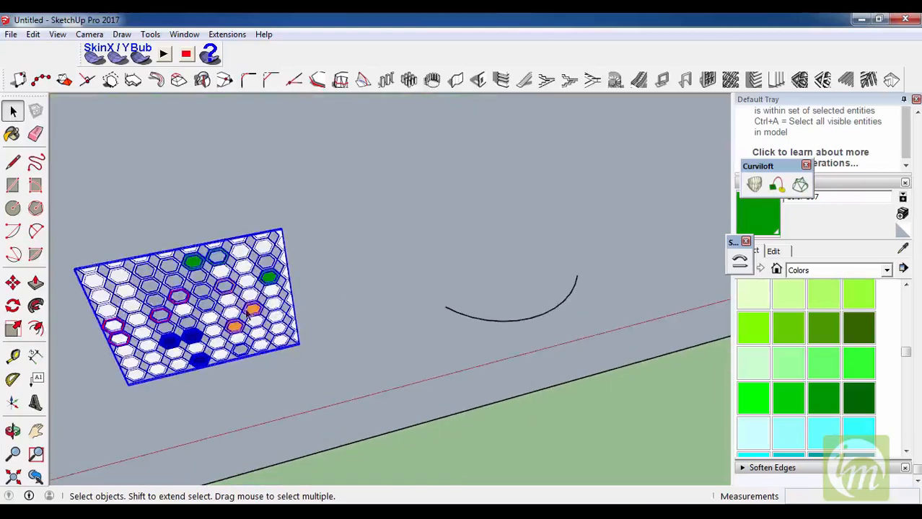
left_click(746, 262)
key("space")
left_click(739, 261)
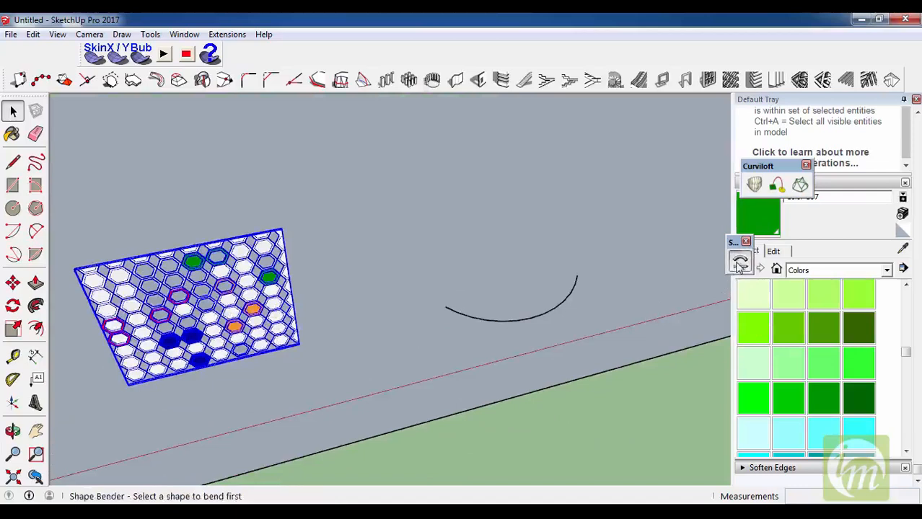
left_click(240, 350)
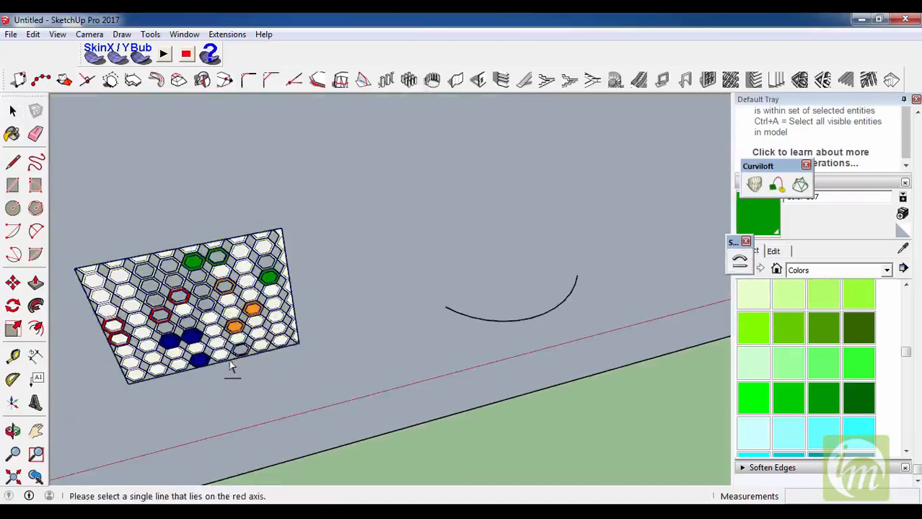
scroll(489, 336, "down", 2)
scroll(321, 384, "up", 5)
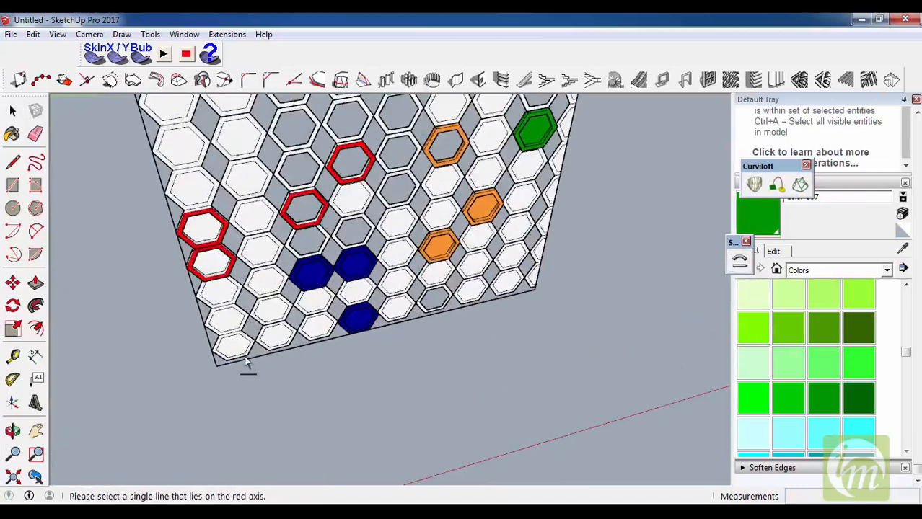
- Draw a straight reference line along the lower edge of the flat hexagon panel, from one corner to the other
key("l")
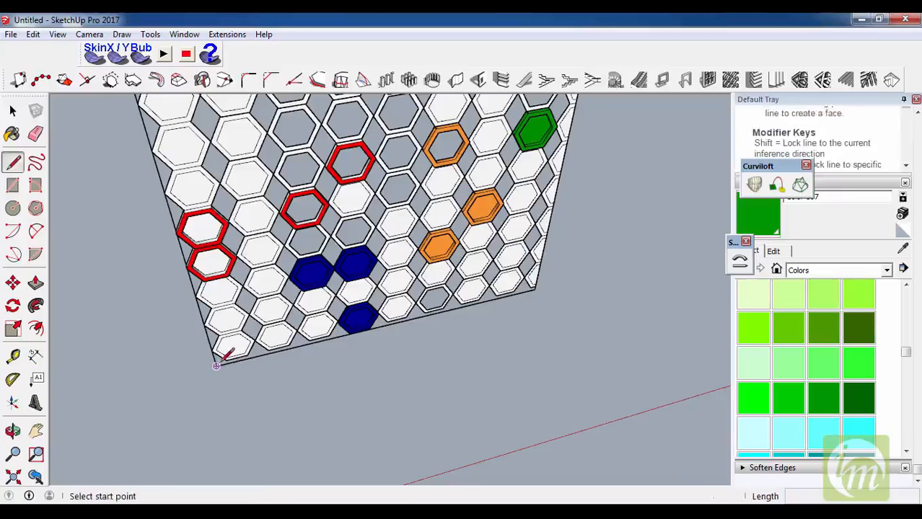
left_click(224, 360)
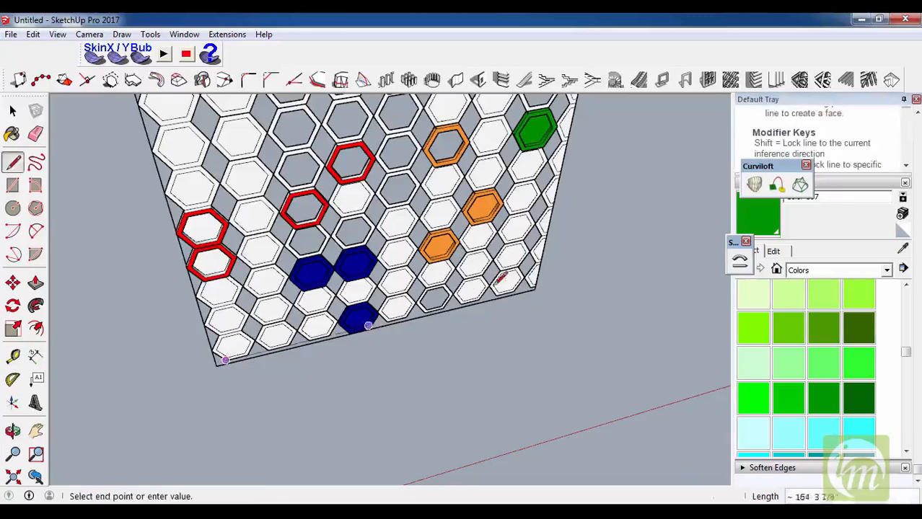
left_click(535, 285)
key("space")
- Bend the flat hexagon panel along the single arc with Shape Bender, using the line at its lower edge as reference
triple_click(453, 198)
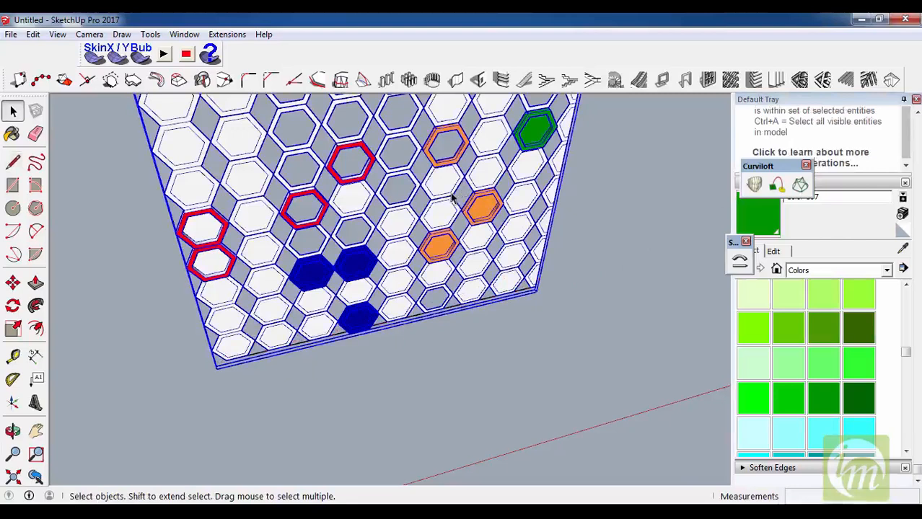
left_click(747, 264)
left_click(453, 305)
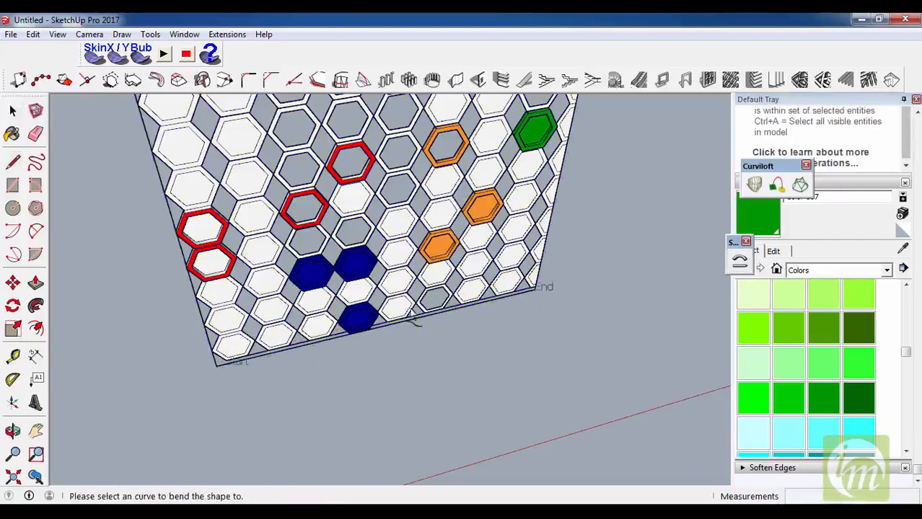
scroll(290, 395, "down", 2)
scroll(231, 400, "down", 2)
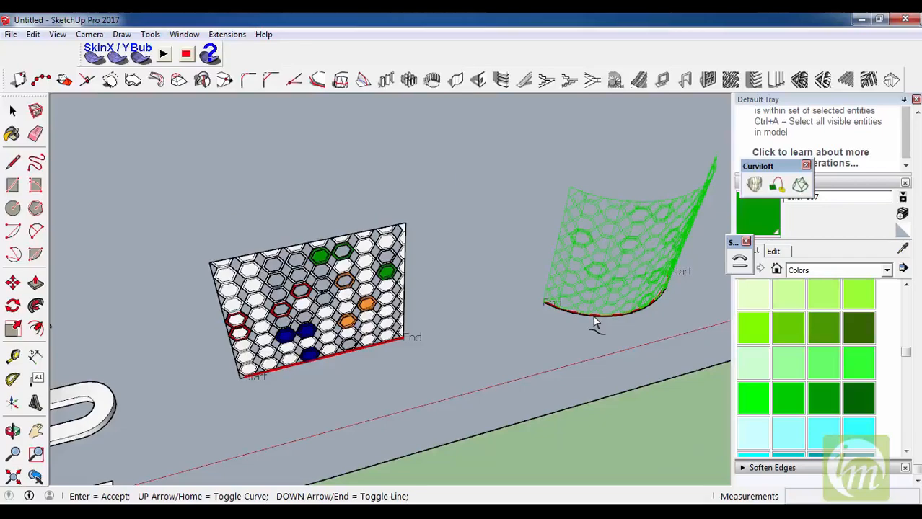
key("Return")
- Examine the arc-bent hexagon panel from its other side and from above
middle_click_drag(692, 227, 52, 265)
scroll(404, 306, "down", 3)
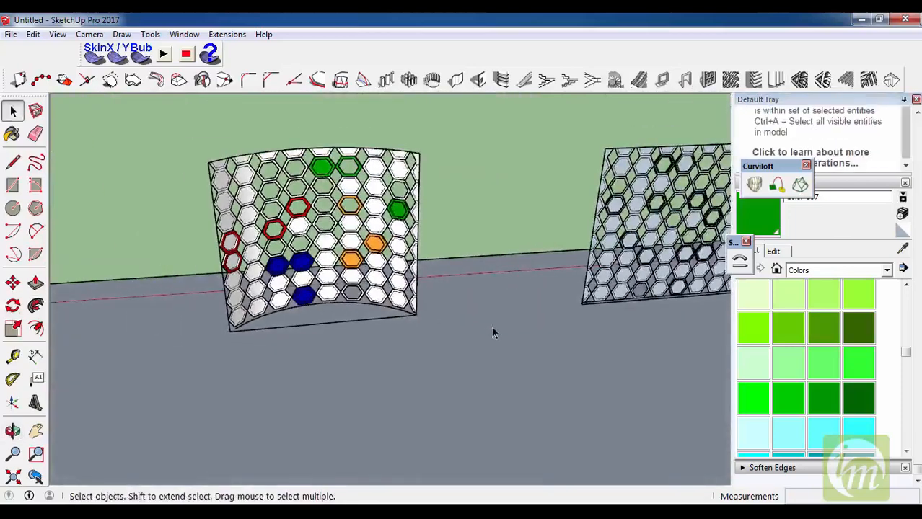
scroll(424, 222, "up", 2)
scroll(424, 223, "down", 2)
middle_click_drag(424, 222, 432, 382)
scroll(400, 331, "down", 4)
scroll(434, 271, "up", 6)
scroll(431, 331, "down", 3)
scroll(497, 386, "up", 3)
- Draw a two-point arc on the ground in front of the arc-bent panel
key("a")
scroll(473, 354, "up", 3)
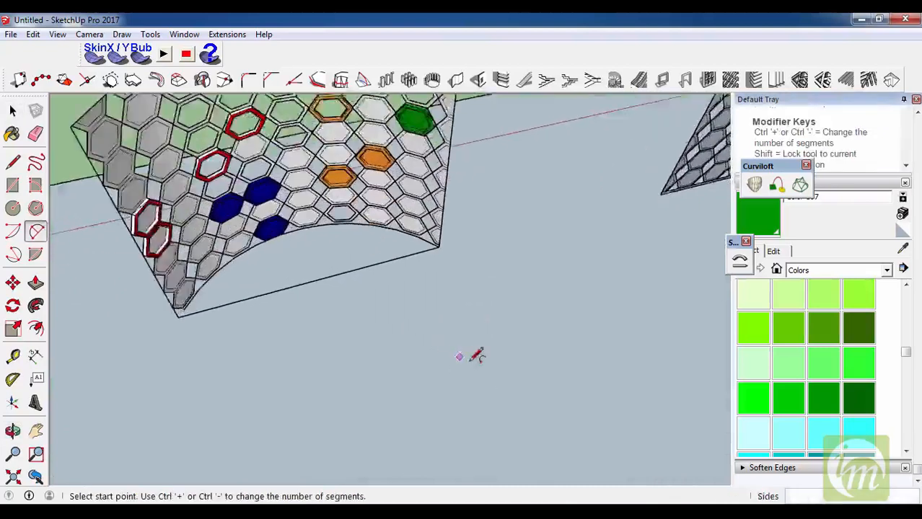
left_click(402, 374)
key("Escape")
left_click(451, 420)
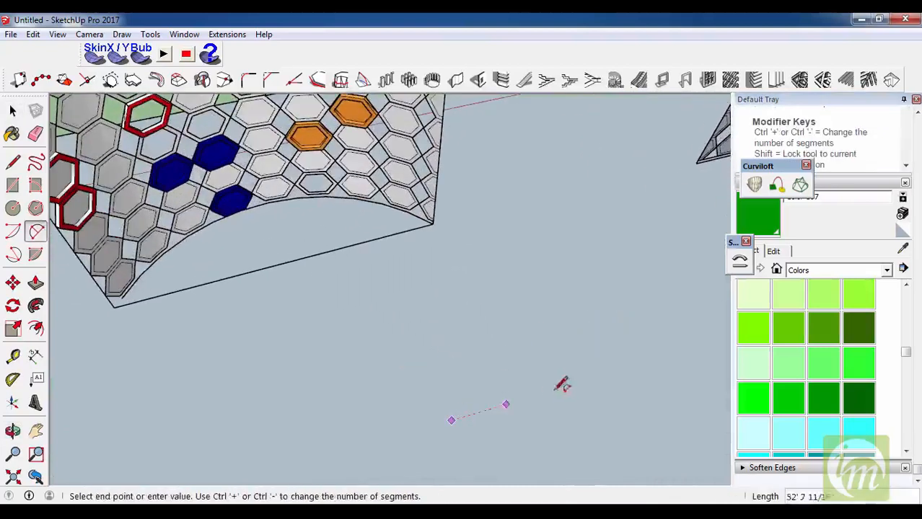
left_click(611, 373)
left_click(505, 355)
scroll(576, 369, "down", 3)
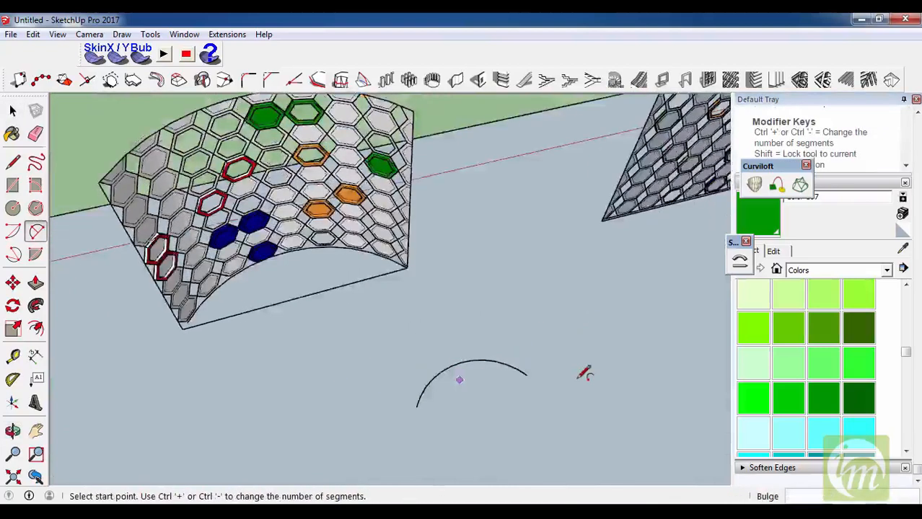
- Extend the new arc into an S-curve with a second, tangent arc bulging the opposite way from its end
scroll(500, 364, "up", 3)
left_click(498, 373)
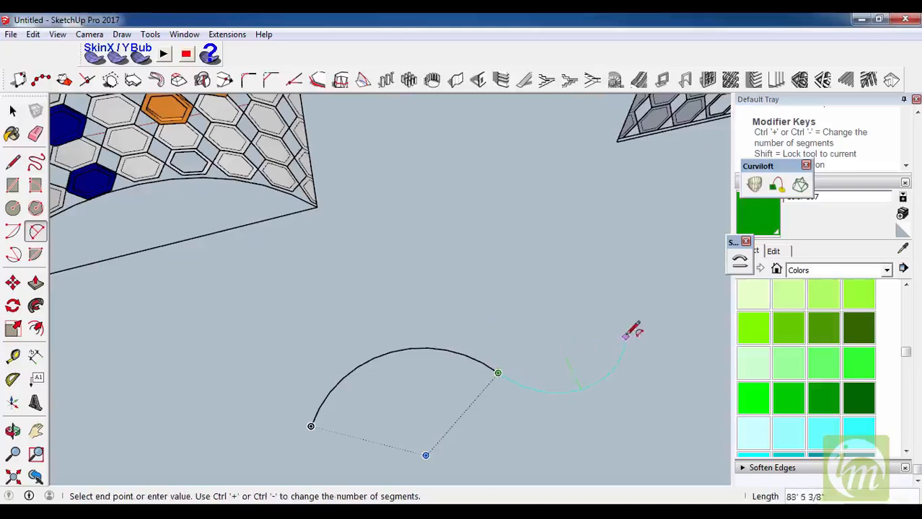
scroll(528, 338, "down", 3)
scroll(514, 350, "up", 3)
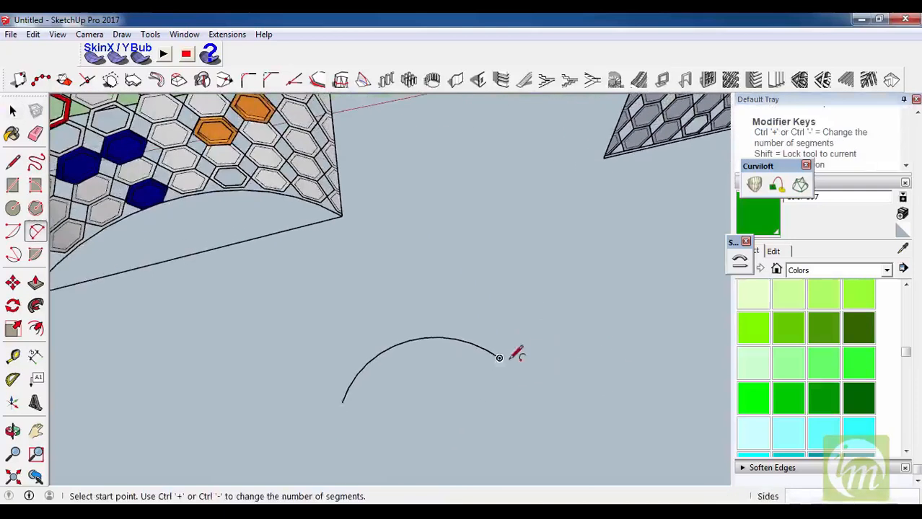
left_click(499, 359)
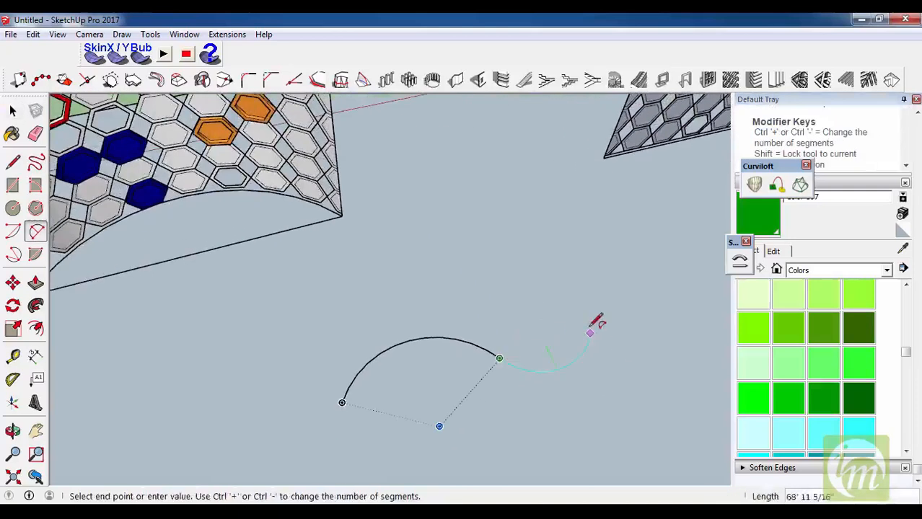
left_click(576, 365)
key("space")
- Bend the flat hexagon panel along the S-curve with Shape Bender, using the line at its lower edge as reference
scroll(436, 176, "down", 5)
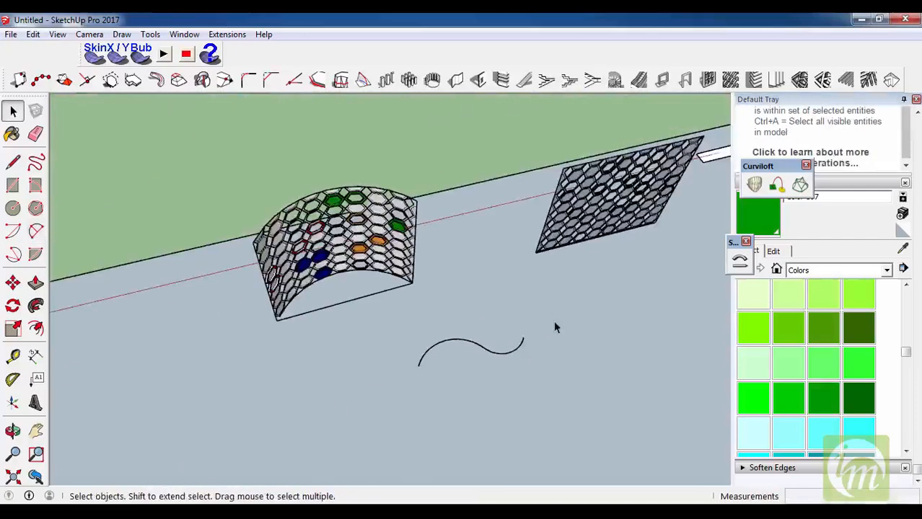
scroll(554, 322, "up", 3)
left_click(546, 208)
middle_click_drag(303, 252, 871, 274)
scroll(209, 332, "up", 4)
scroll(159, 331, "up", 1)
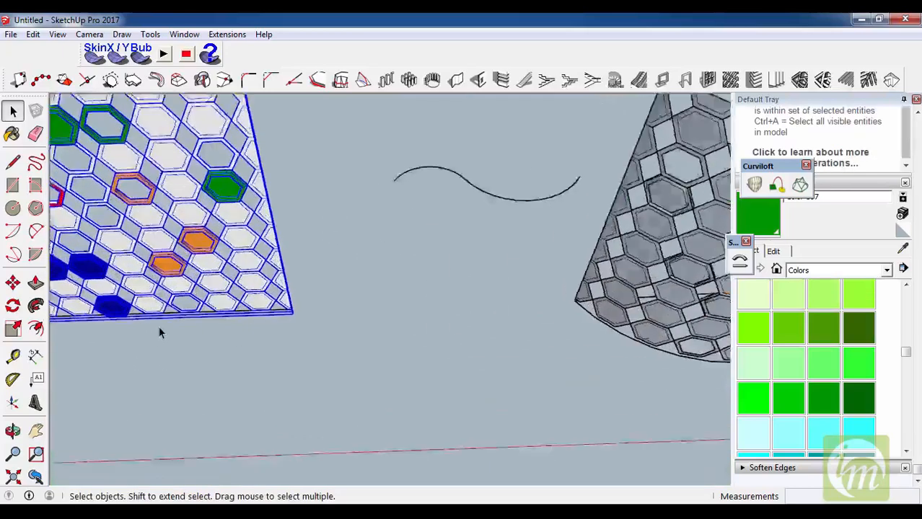
scroll(158, 331, "up", 2)
left_click(734, 264)
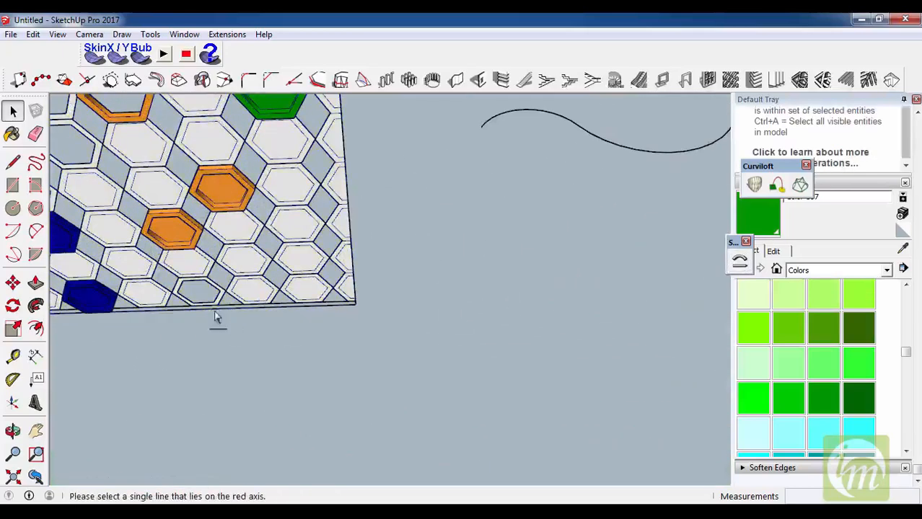
left_click(227, 307)
scroll(230, 317, "down", 3)
middle_click_drag(469, 433, 507, 287)
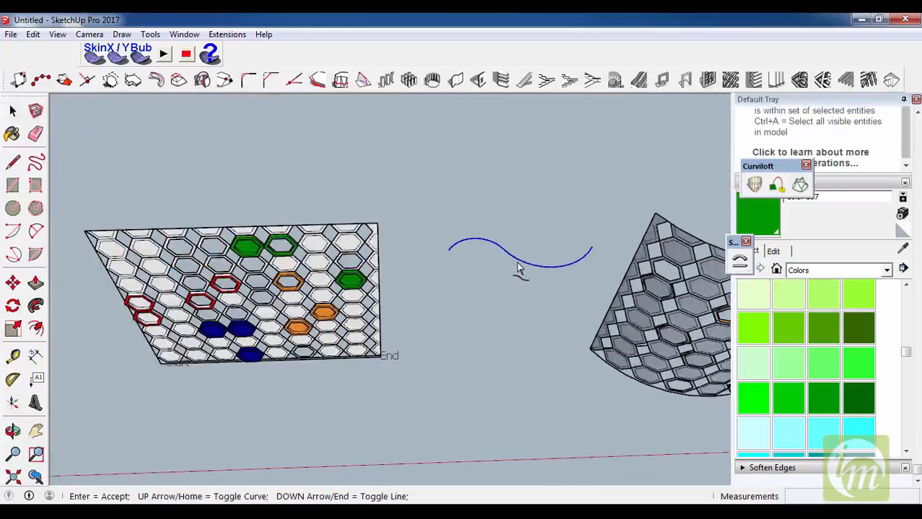
left_click(517, 264)
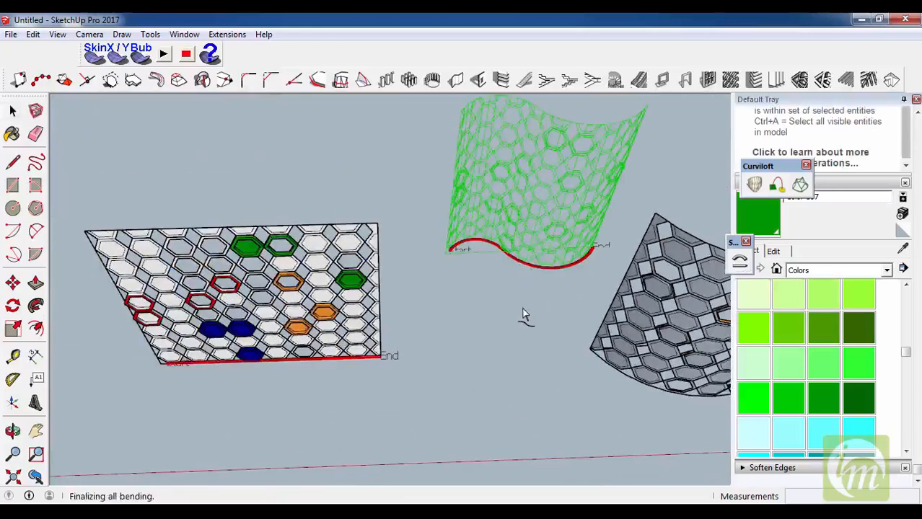
scroll(487, 303, "down", 3)
middle_click_drag(487, 303, 546, 390)
scroll(516, 251, "up", 3)
middle_click_drag(516, 250, 427, 296)
scroll(426, 297, "down", 2)
scroll(428, 300, "down", 1)
key("e")
left_click(409, 245)
key("ctrl+z")
key("space")
- Copy the S-curved hexagon panel to the open ground beyond the arc-bent panel
scroll(439, 350, "down", 3)
scroll(442, 285, "down", 2)
left_click(457, 316)
scroll(468, 339, "up", 3)
key("m")
scroll(468, 338, "up", 2)
left_click(409, 370)
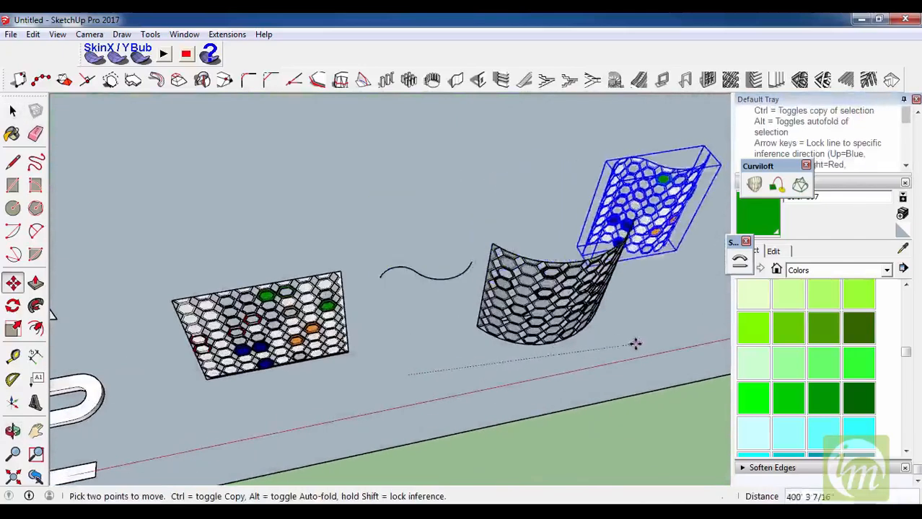
key("ctrl")
scroll(148, 388, "down", 2)
left_click(519, 339)
key("space")
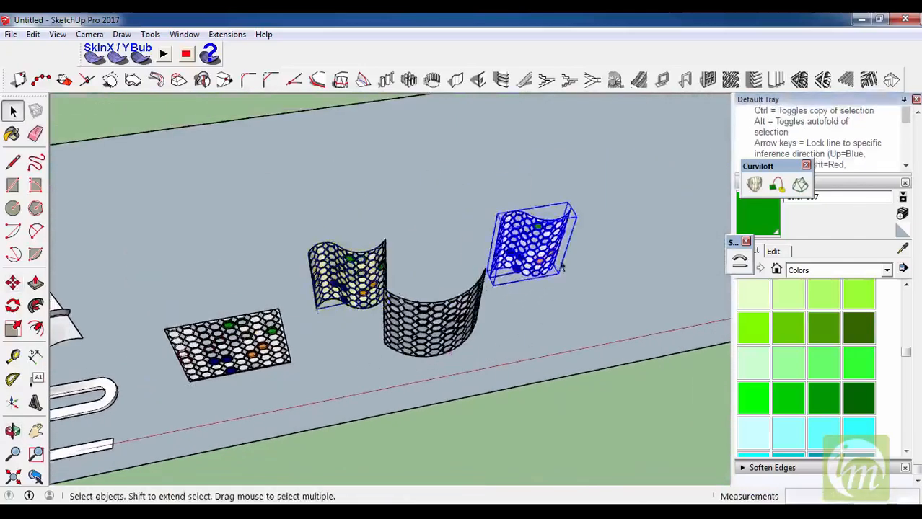
- Rotate the copied S-curved panel onto its side so that its waves run vertically, using the flat panel's face as rotation plane
scroll(570, 240, "up", 5)
scroll(426, 229, "down", 3)
middle_click_drag(433, 317, 465, 323)
key("q")
scroll(546, 313, "down", 3)
middle_click_drag(545, 313, 226, 309)
scroll(155, 321, "up", 3)
scroll(281, 308, "up", 6)
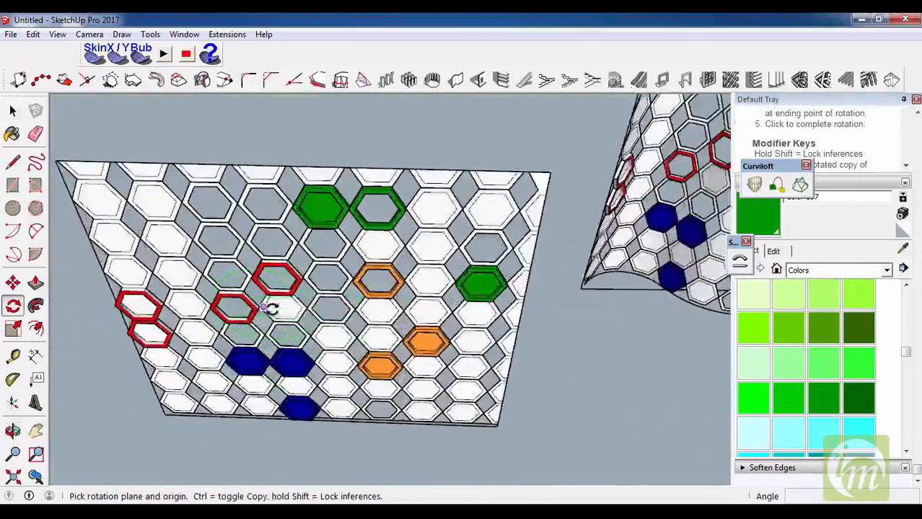
left_click(288, 308)
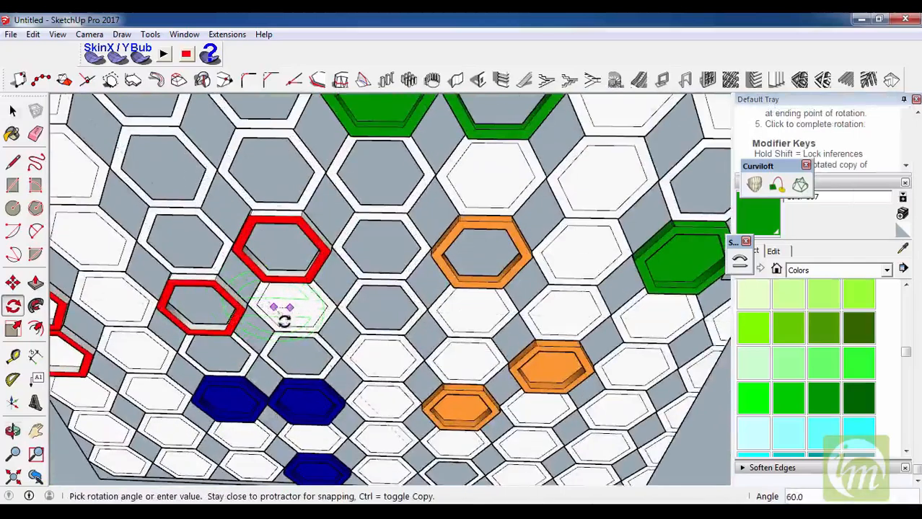
left_click(277, 321)
scroll(278, 321, "down", 10)
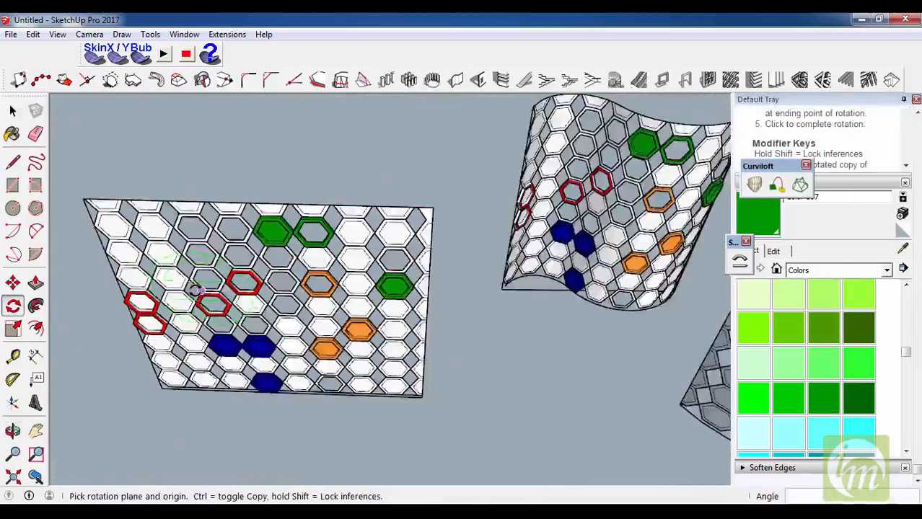
scroll(230, 418, "up", 1)
- Move the rotated S-curved panel back over the ground plane, onto the free area beside the arc-bent panel
key("m")
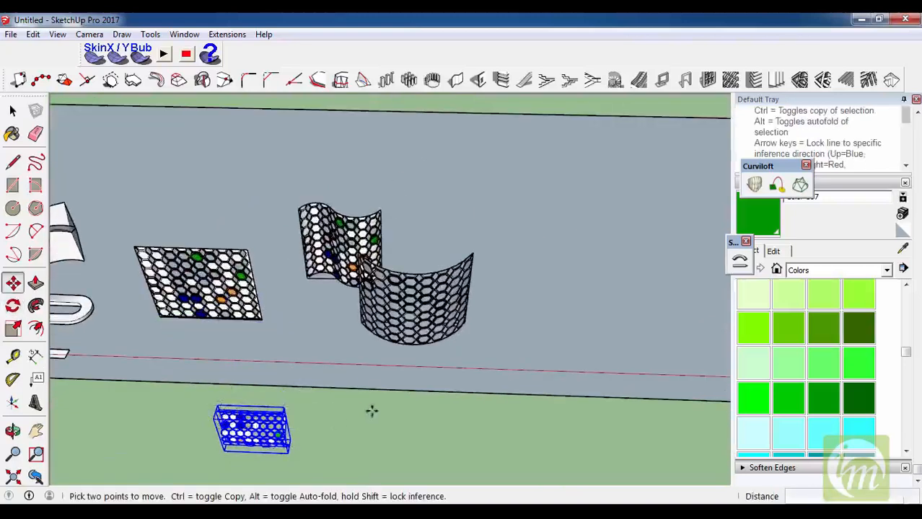
left_click(255, 318)
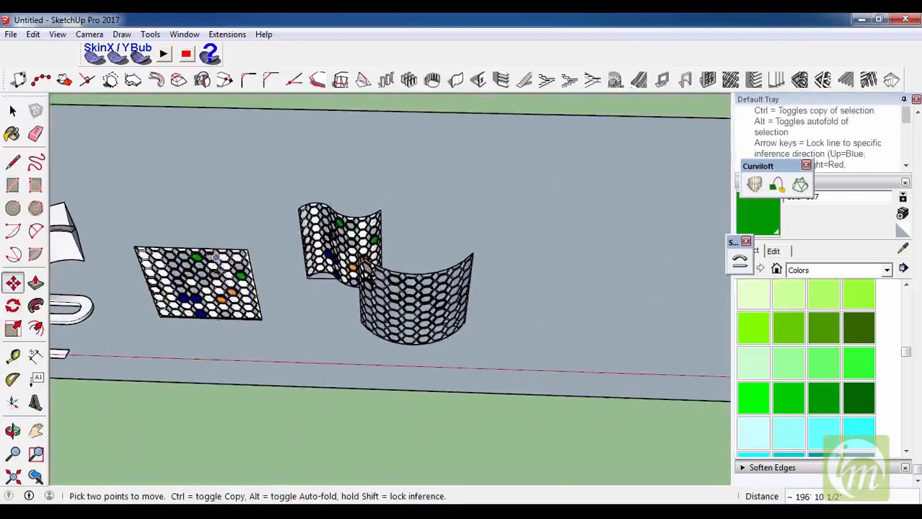
left_click(222, 247)
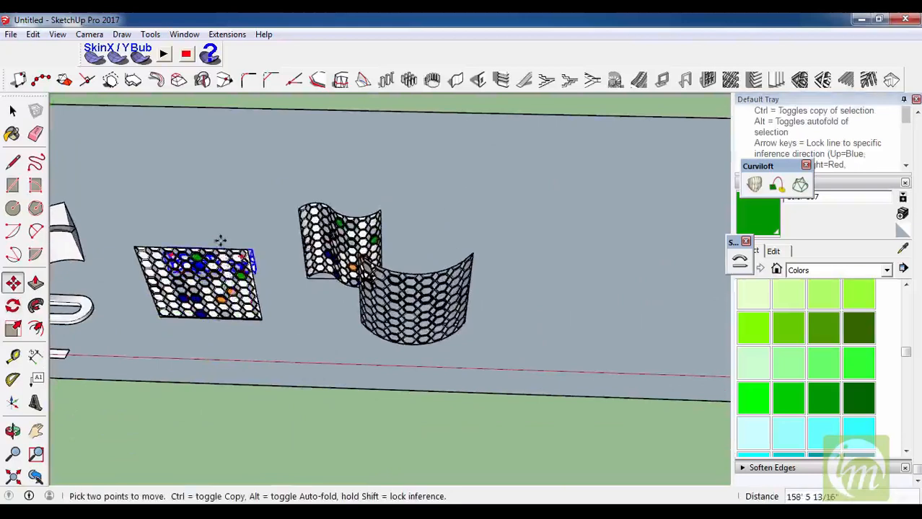
left_click(239, 249)
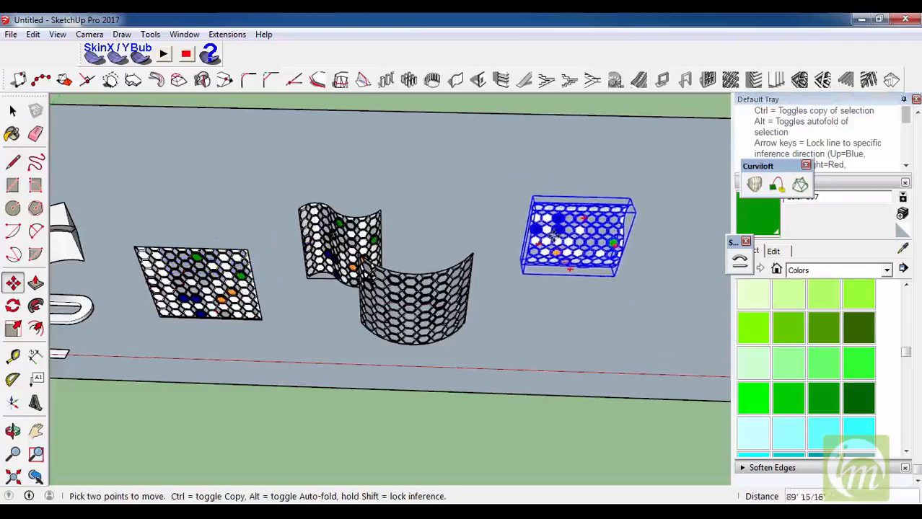
left_click(551, 256)
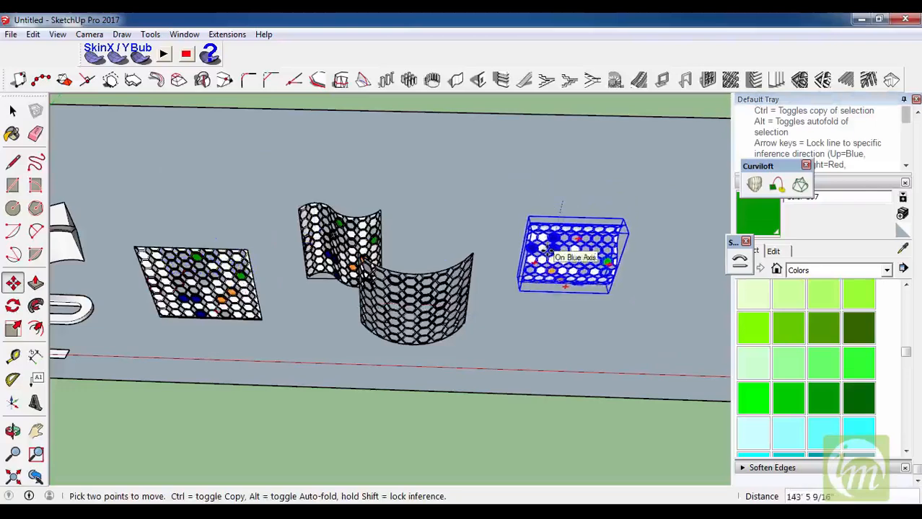
key("space")
- Adjust the rotated panel's height so that its lower edge sits near the ground plane
scroll(611, 281, "up", 3)
scroll(612, 281, "up", 3)
middle_click_drag(612, 281, 561, 213)
key("m")
left_click(561, 213)
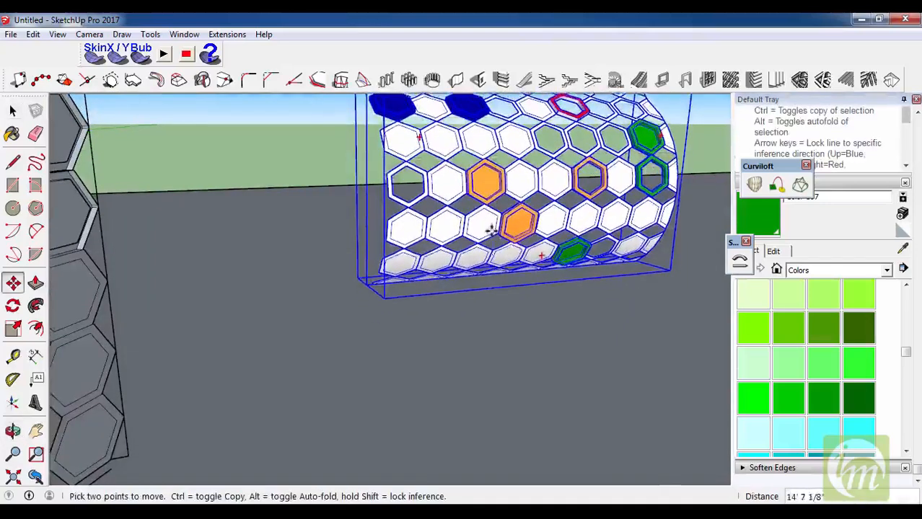
key("space")
- Draw a two-point arc on the open ground beside the rotated S-curved panel
scroll(340, 426, "down", 3)
middle_click_drag(340, 425, 514, 372)
key("c")
left_click(512, 373)
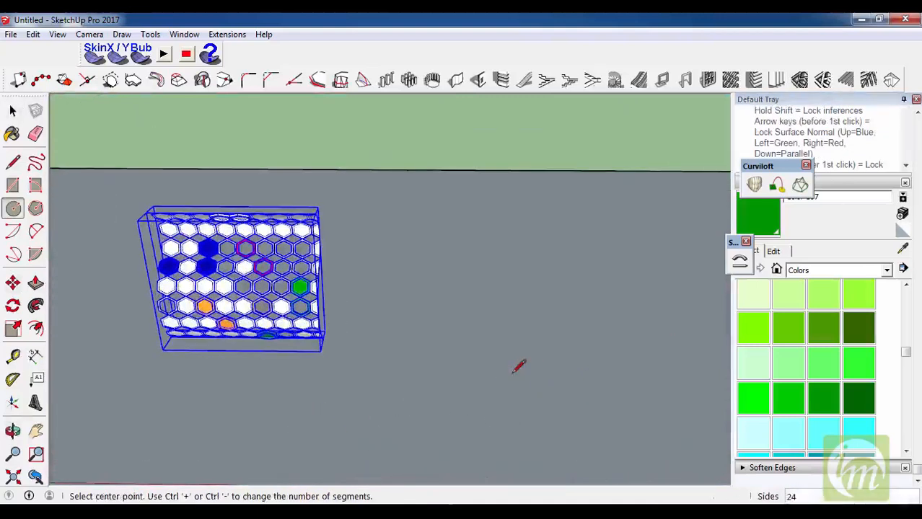
key("a")
left_click(493, 373)
left_click(693, 374)
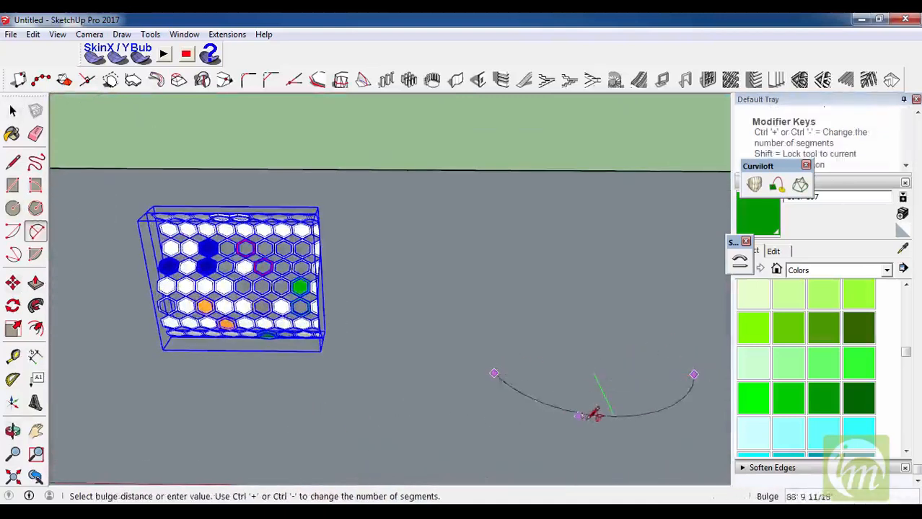
key("Escape")
left_click(529, 386)
left_click(662, 387)
left_click(603, 420)
key("space")
middle_click_drag(603, 421, 461, 364)
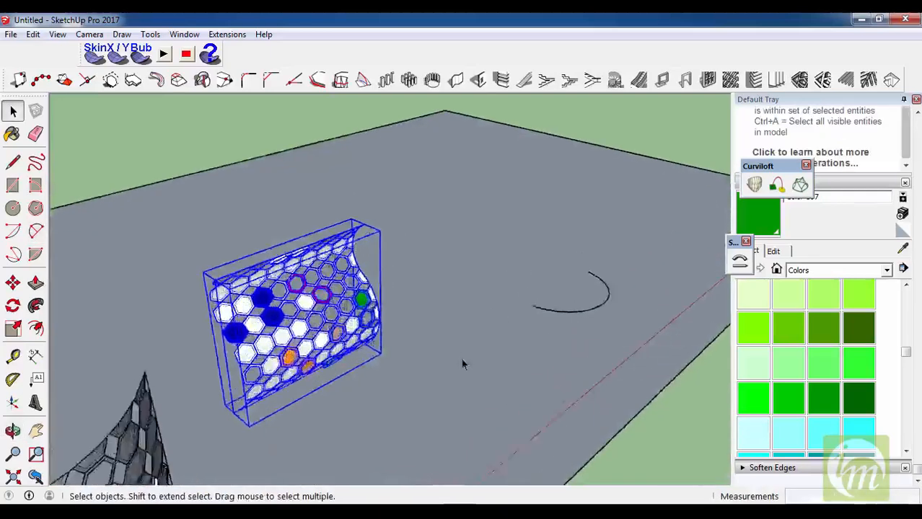
- Draw a line about 210' long along the rotated S-curved panel's lower edge, from corner to corner
scroll(462, 364, "up", 5)
key("l")
middle_click_drag(318, 402, 403, 317)
left_click(287, 316)
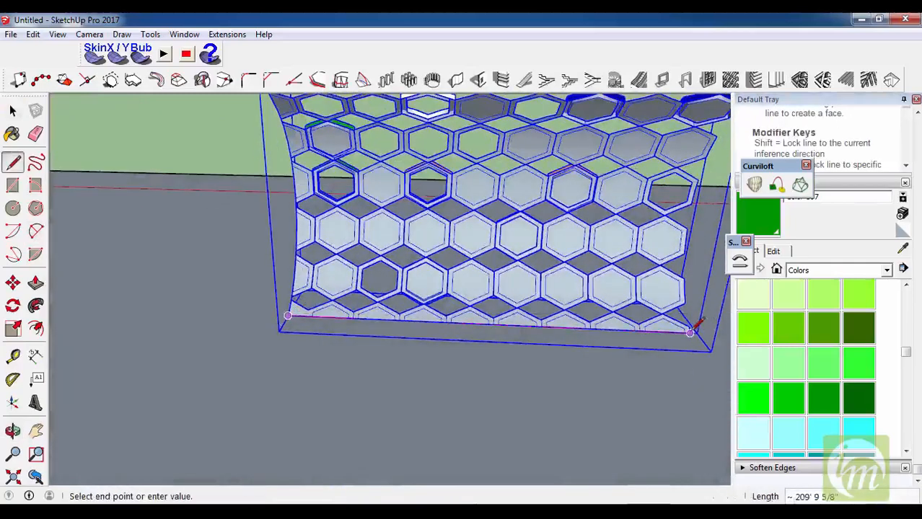
key("space")
scroll(620, 382, "down", 3)
scroll(675, 384, "down", 3)
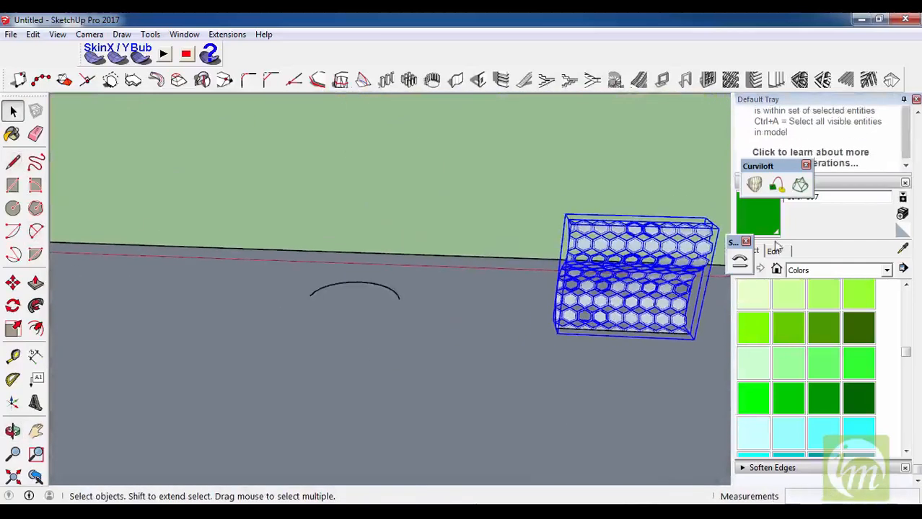
- Try to bend the rotated S-curved panel along the ground arc with Shape Bender, using its lower edge line and reversing the line direction
left_click(740, 261)
scroll(616, 357, "up", 5)
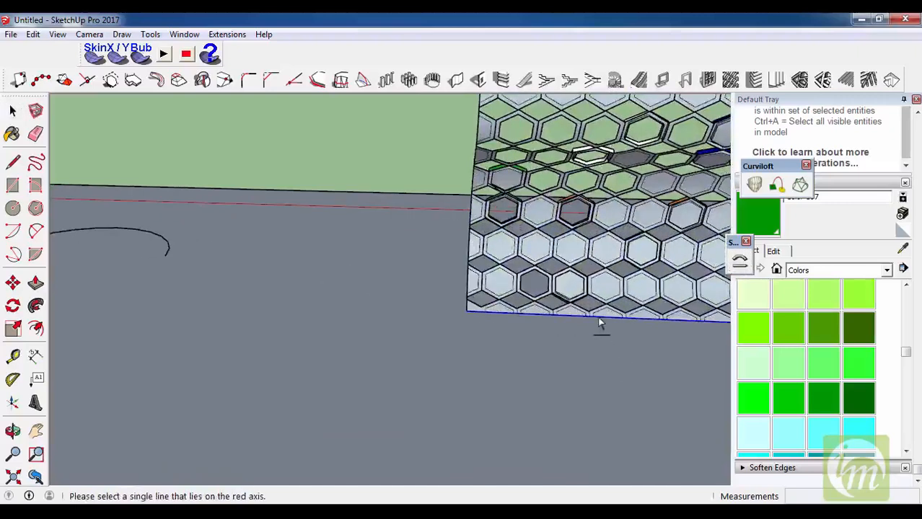
left_click(598, 321)
scroll(653, 357, "down", 2)
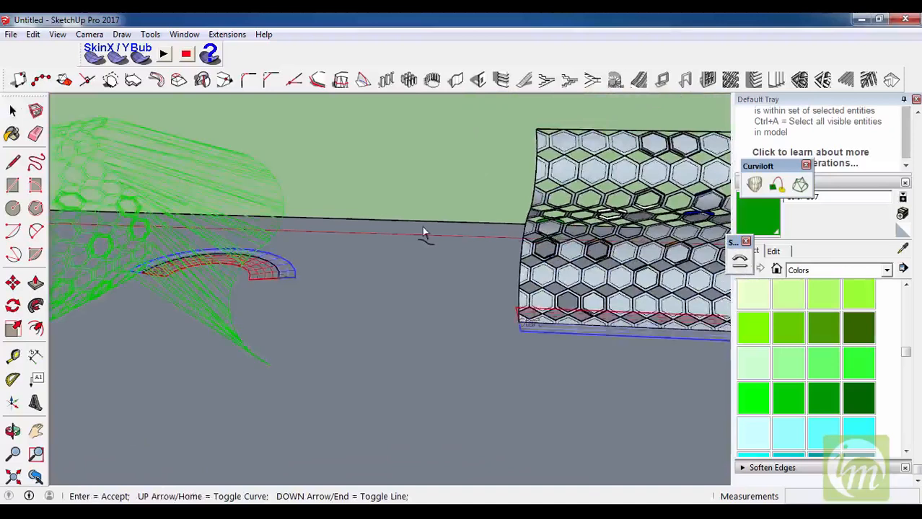
middle_click_drag(492, 290, 458, 333)
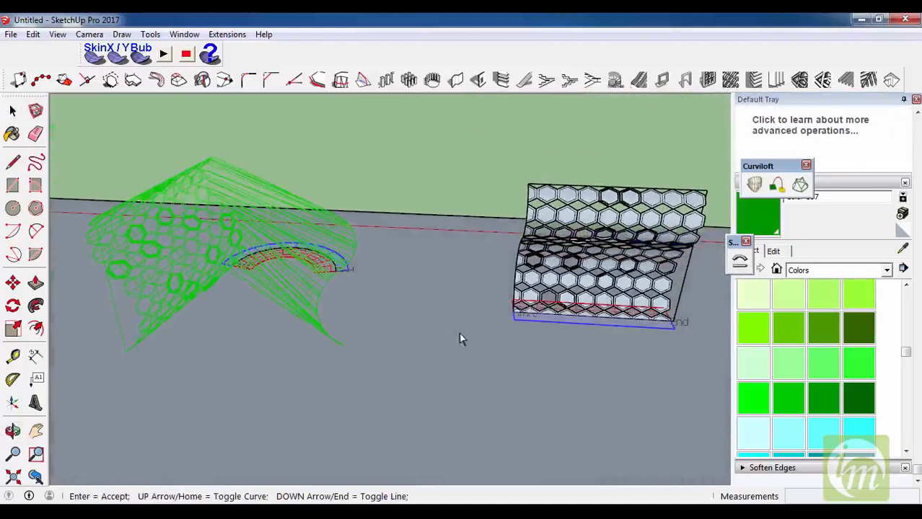
key("Down")
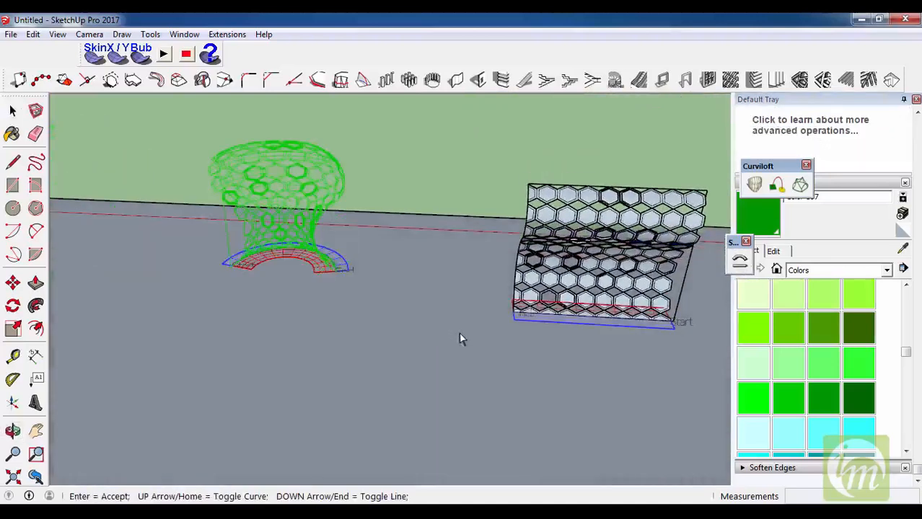
- Compare the bend previews with the curve and line directions toggled, and leave Shape Bender without accepting one
middle_click_drag(459, 338, 537, 230)
scroll(520, 207, "up", 2)
scroll(437, 256, "up", 1)
middle_click_drag(480, 268, 580, 247)
scroll(433, 344, "down", 1)
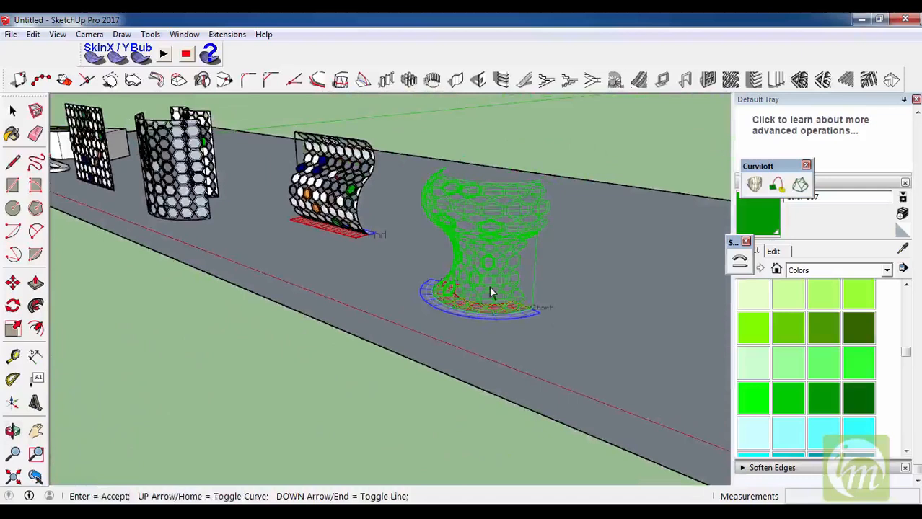
key("Up")
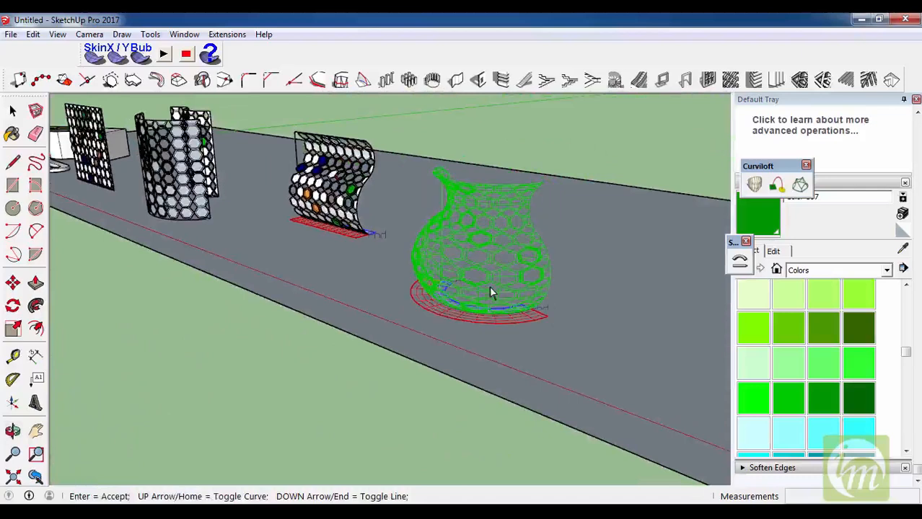
key("Down")
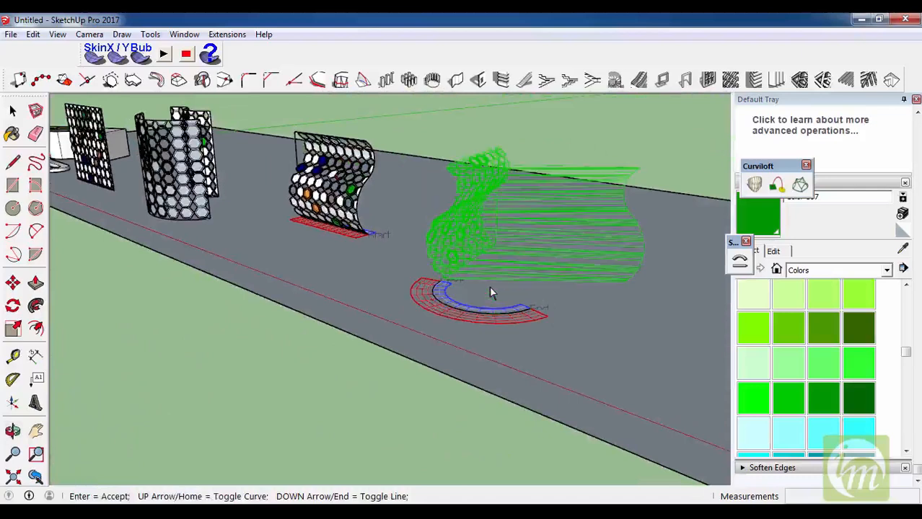
key("Up")
key("Down")
key("Down")
key("Down")
key("Down")
middle_click_drag(490, 295, 434, 422)
key("space")
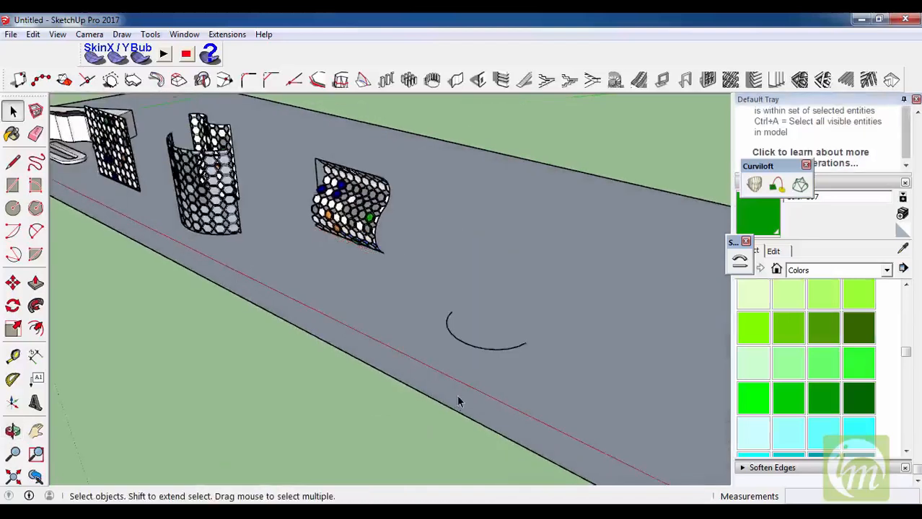
- Run Shape Bender on the rotated S-curved panel, using the line along its lower edge and the ground arc as the curve
scroll(483, 349, "up", 2)
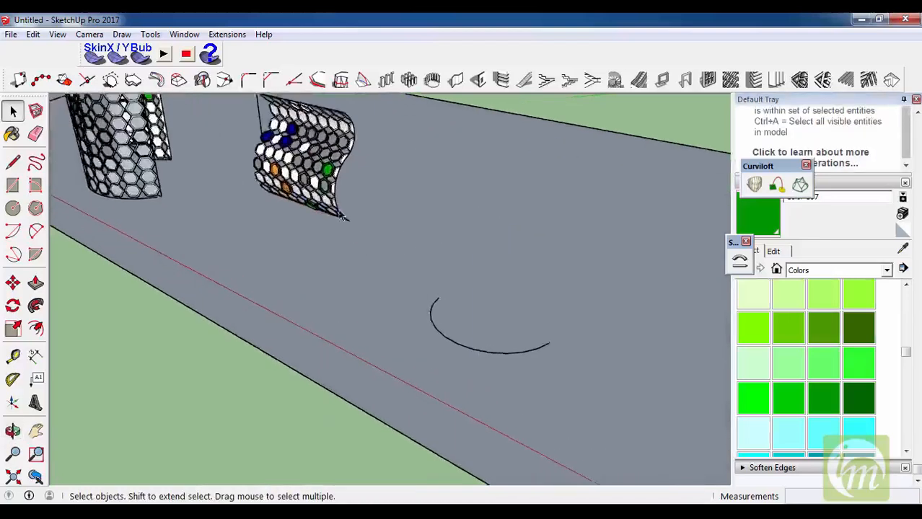
scroll(340, 216, "up", 3)
left_click(295, 189)
scroll(294, 188, "up", 2)
middle_click_drag(362, 195, 362, 196)
scroll(375, 216, "up", 4)
key("m")
key("space")
left_click(739, 264)
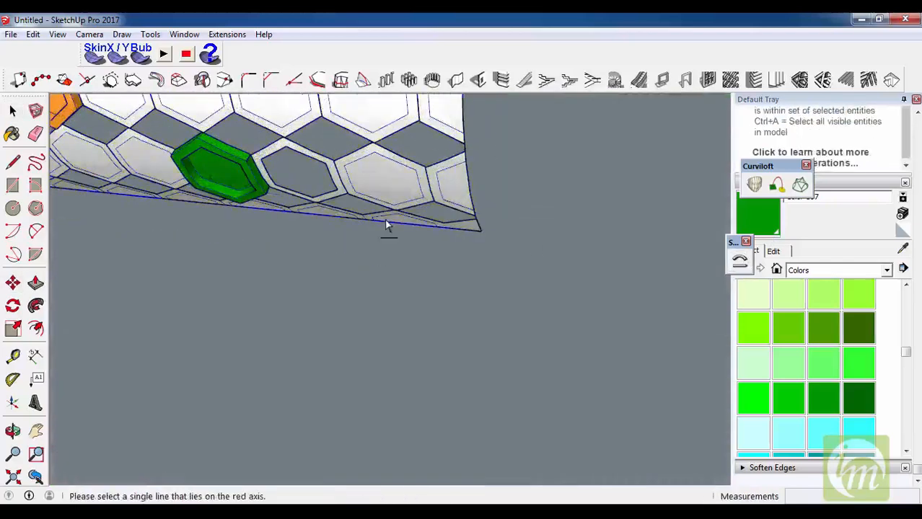
left_click(384, 220)
scroll(299, 270, "down", 3)
scroll(318, 280, "down", 3)
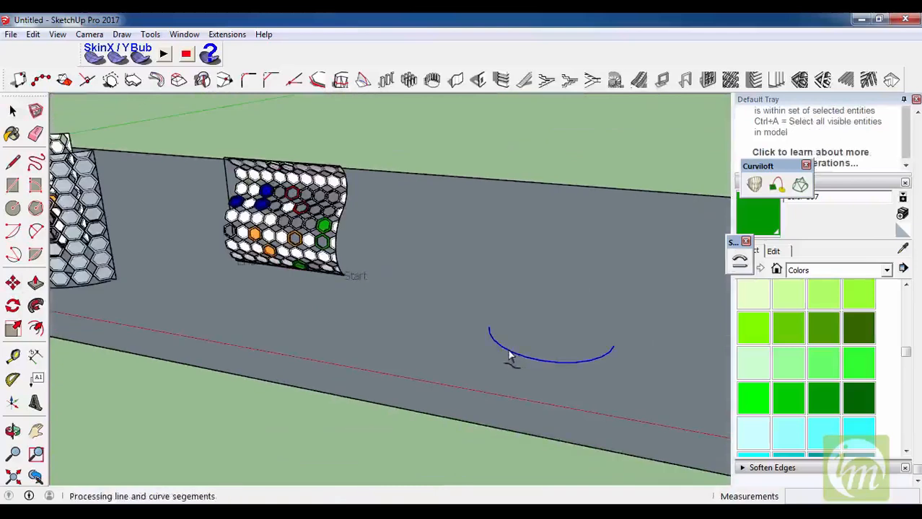
left_click(509, 355)
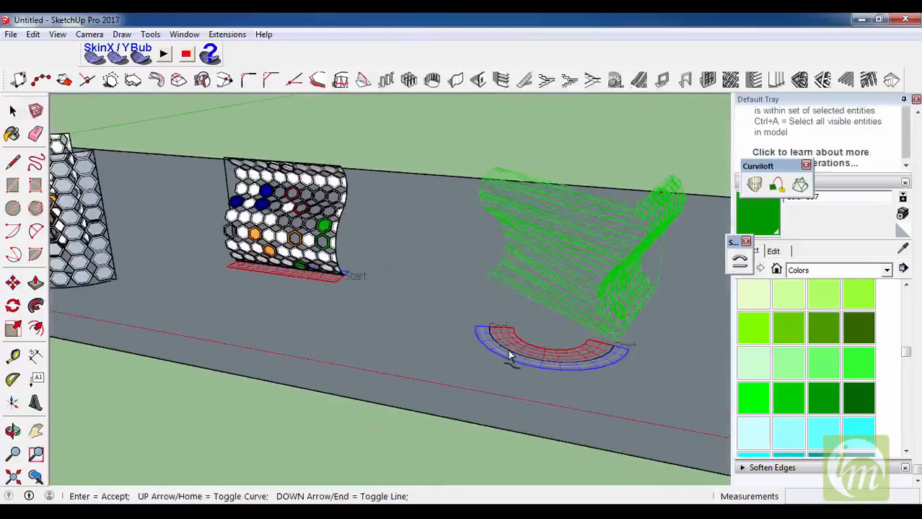
- Toggle the line and curve directions until the preview forms a round-bellied half vase, and accept the bend
key("Down")
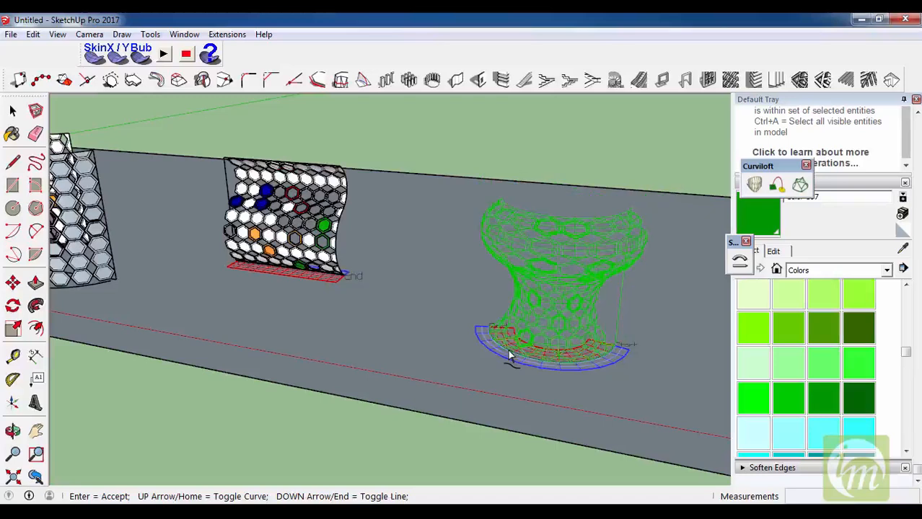
key("Down")
key("Down")
key("Down")
key("Up")
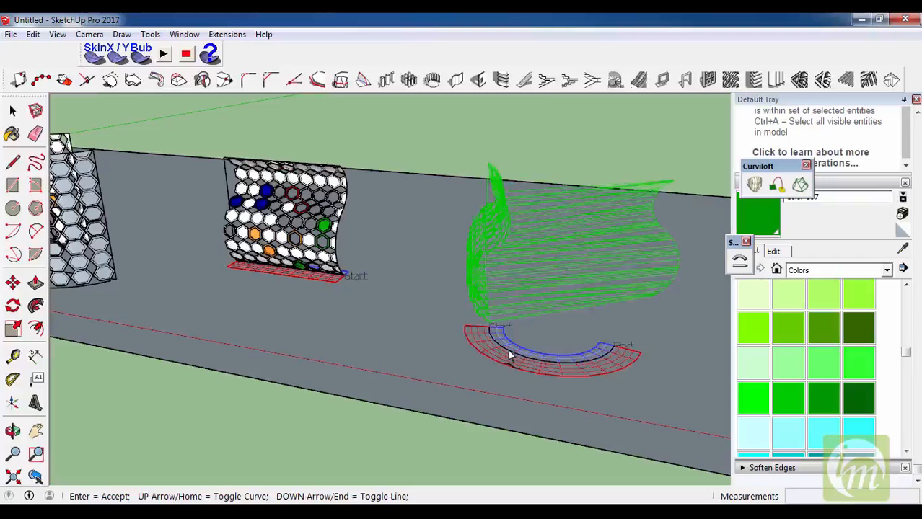
key("Down")
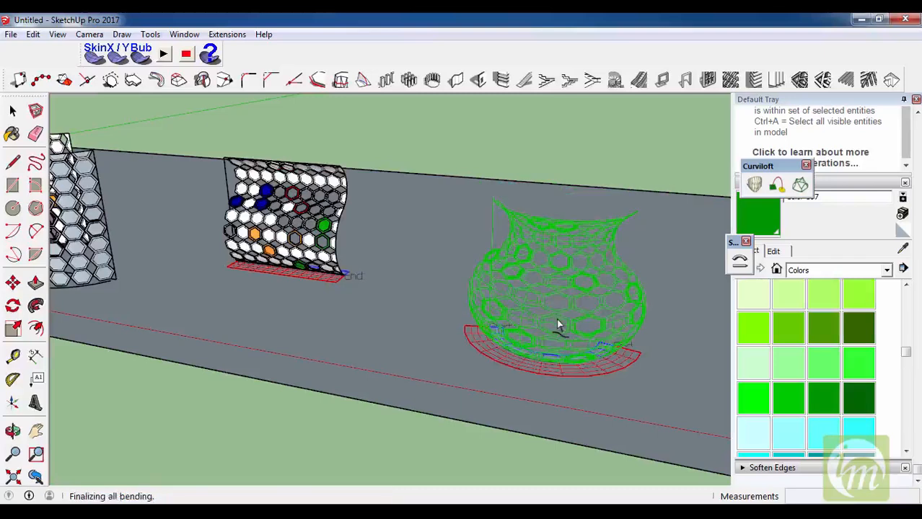
middle_click_drag(564, 339, 273, 405)
- Copy the bent half vase a short distance beside the original, starting from its lower corner
left_click(217, 334)
scroll(534, 260, "down", 3)
scroll(342, 361, "up", 8)
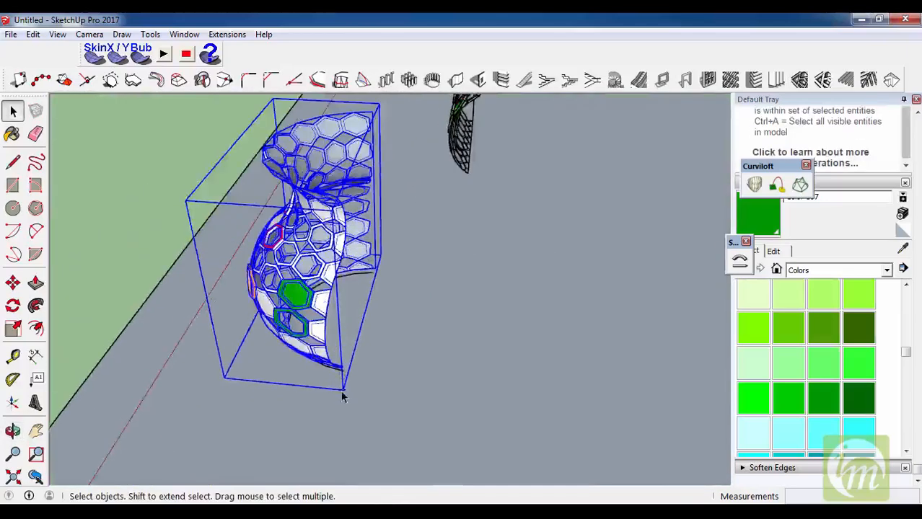
key("m")
key("ctrl")
left_click(340, 353)
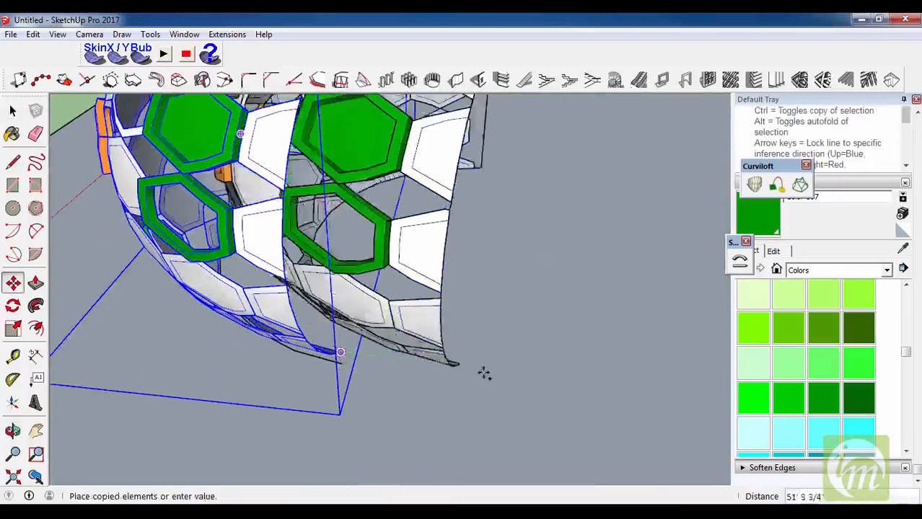
left_click(484, 369)
key("space")
- Flip the copied half vase along the component's green axis
right_click(457, 324)
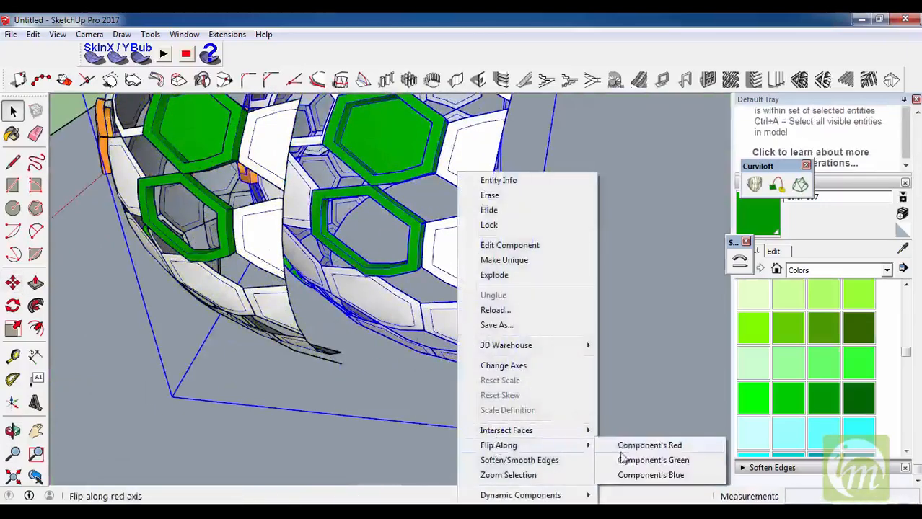
left_click(619, 457)
middle_click_drag(617, 457, 493, 419)
scroll(493, 419, "up", 5)
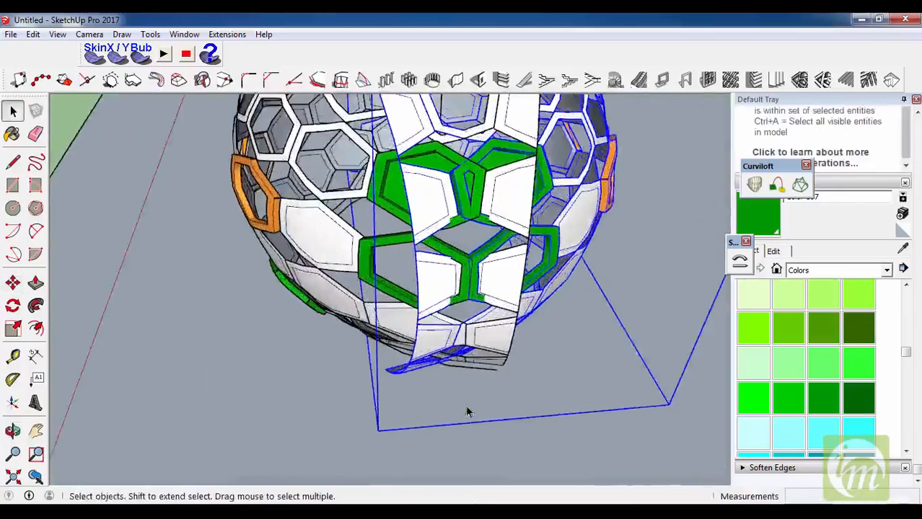
- Move the flipped half against the original half so that their edges meet and close the vase
key("m")
left_click(346, 351)
middle_click_drag(550, 340, 394, 280)
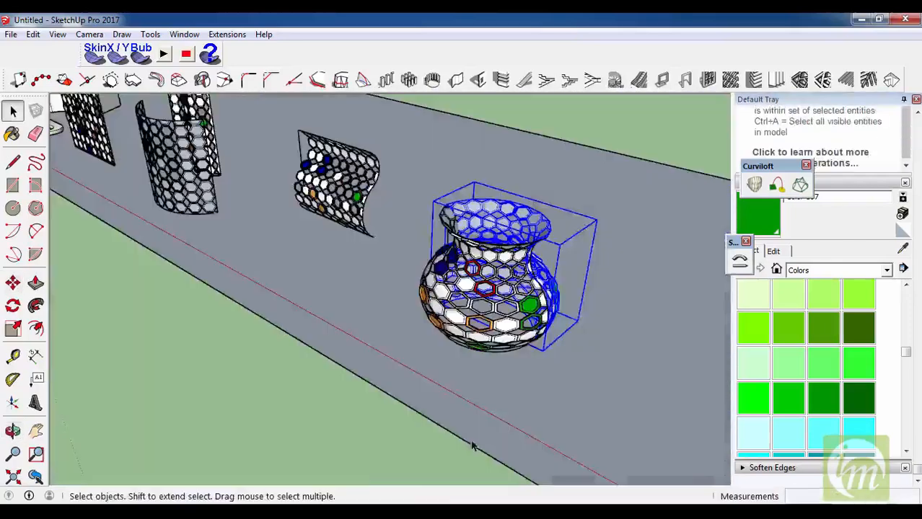
left_click(415, 398)
- Examine the closed vase from several sides and compare it with the other bent panels
middle_click_drag(415, 397, 704, 327)
scroll(549, 349, "down", 3)
middle_click_drag(549, 352, 552, 389)
scroll(543, 288, "up", 5)
middle_click_drag(551, 223, 321, 324)
scroll(505, 368, "up", 3)
middle_click_drag(497, 368, 393, 295)
scroll(425, 346, "down", 1)
middle_click_drag(432, 352, 759, 429)
scroll(556, 386, "down", 4)
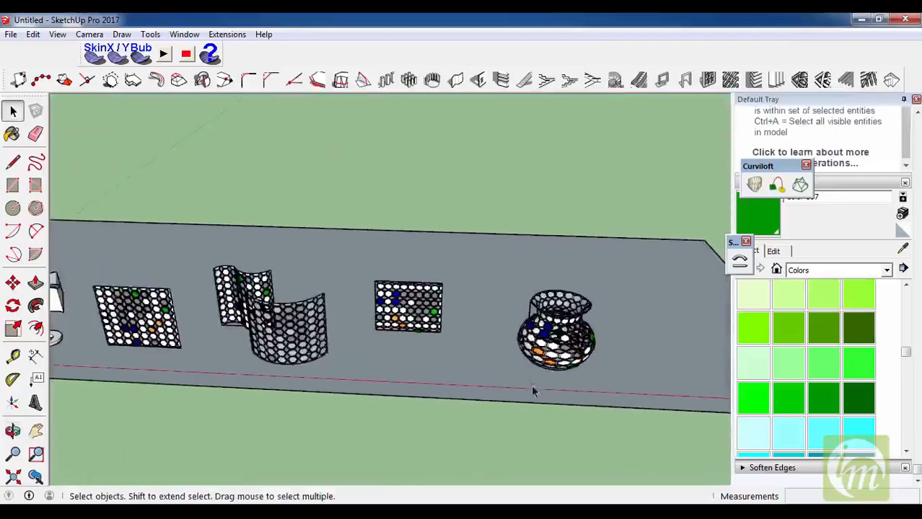
- Move both vase halves together about 504' across the ground, to just in front of the rotated S-curved panel
middle_click_drag(533, 391, 602, 433)
scroll(580, 252, "up", 2)
scroll(498, 245, "down", 2)
left_click(569, 339)
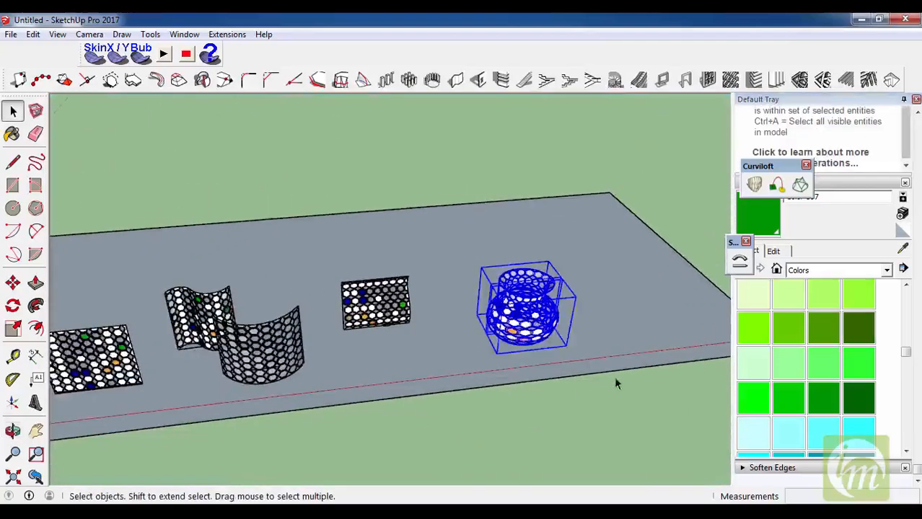
key("m")
left_click(664, 326)
left_click(537, 364)
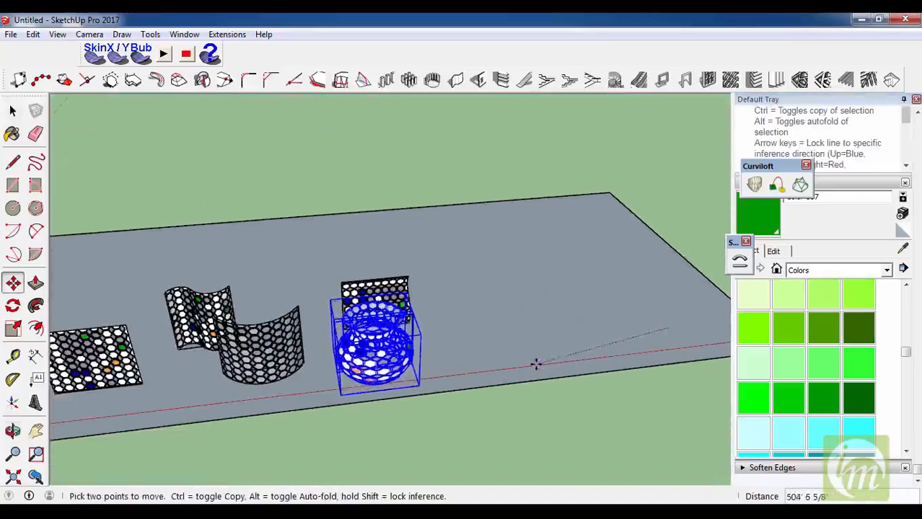
key("space")
- Examine the row of bent panels and the hexagon pattern of the vase up close
scroll(577, 390, "down", 2)
middle_click_drag(522, 424, 489, 434)
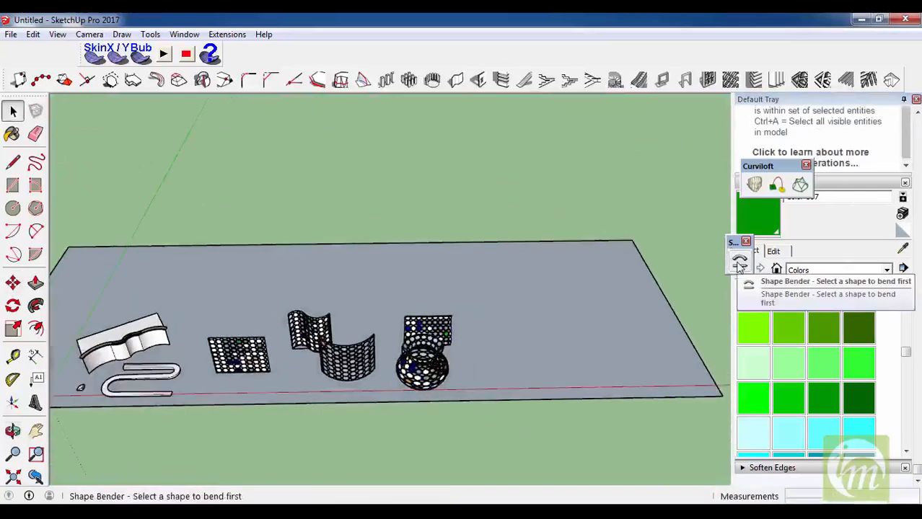
scroll(426, 360, "up", 4)
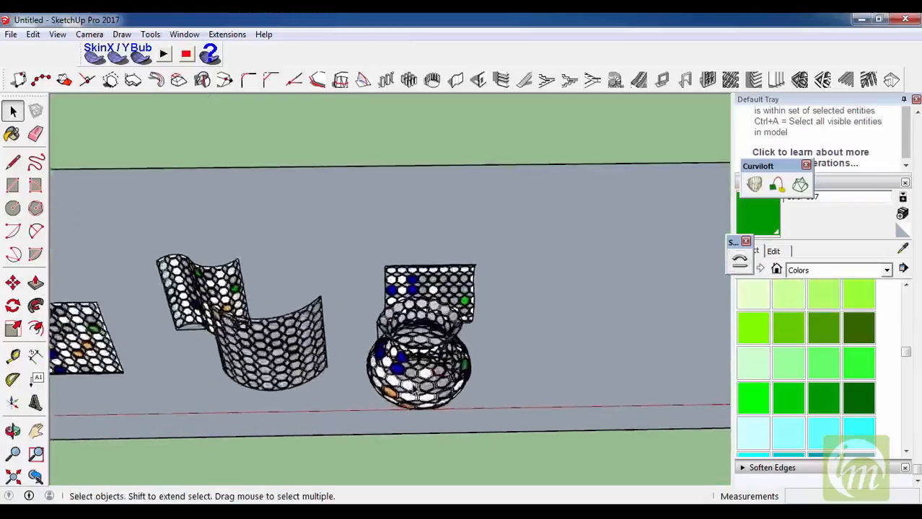
scroll(403, 379, "up", 3)
middle_click_drag(403, 379, 613, 207)
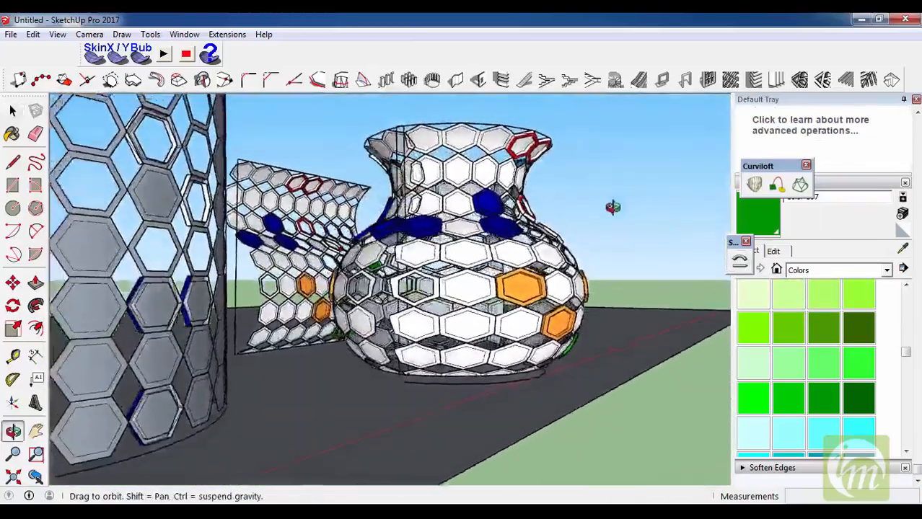
left_click_drag(613, 207, 534, 347)
scroll(534, 346, "down", 3)
middle_click_drag(533, 347, 618, 303)
scroll(467, 397, "down", 3)
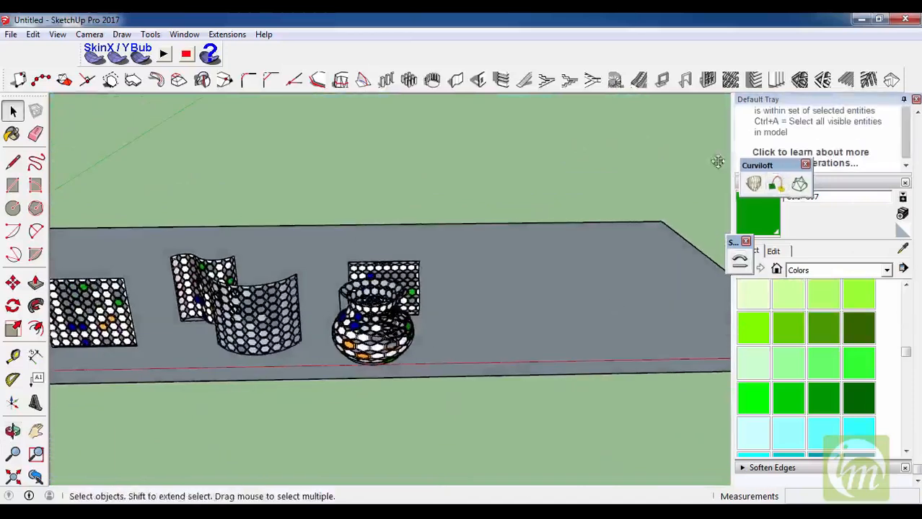
- Place the floating Curviloft tool palette over the modelling area, clear of the vase and panels
left_click_drag(718, 161, 638, 158)
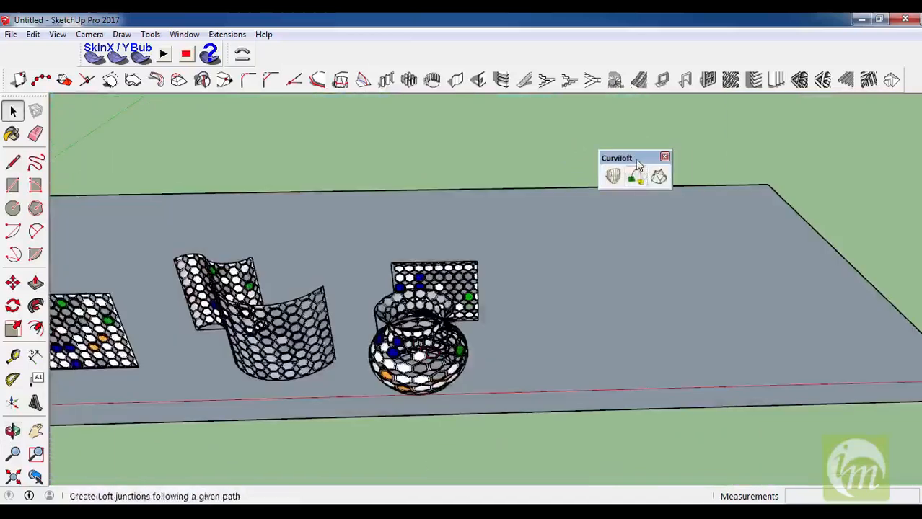
left_click_drag(637, 160, 638, 189)
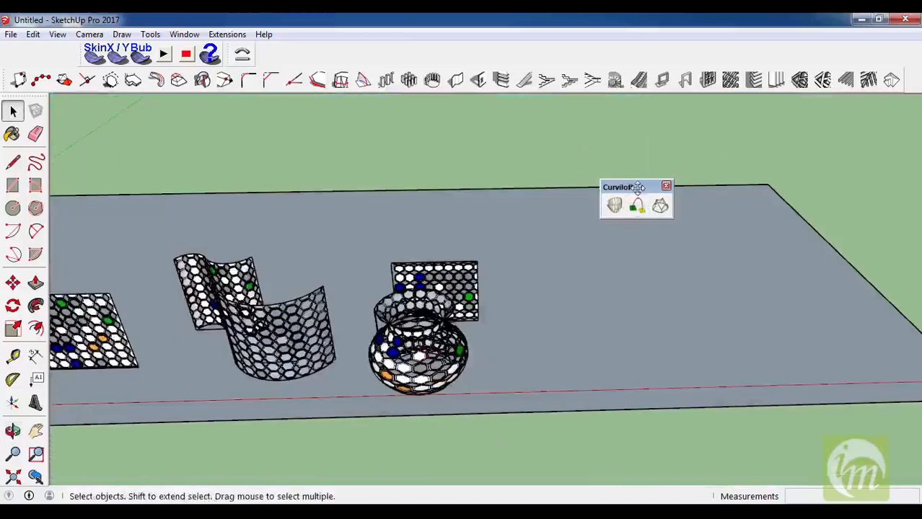
middle_click_drag(609, 471, 229, 336)
scroll(219, 288, "up", 3)
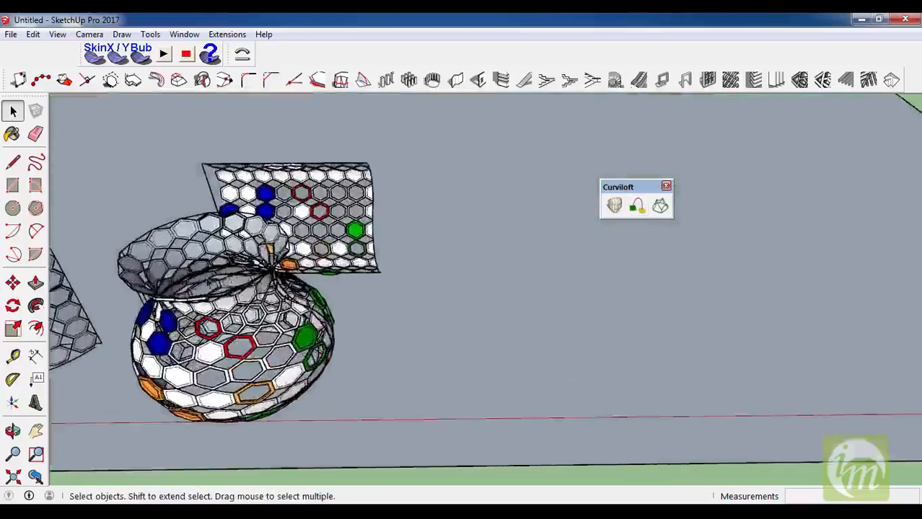
scroll(219, 285, "down", 3)
scroll(609, 186, "up", 3)
scroll(673, 214, "down", 4)
scroll(513, 334, "up", 2)
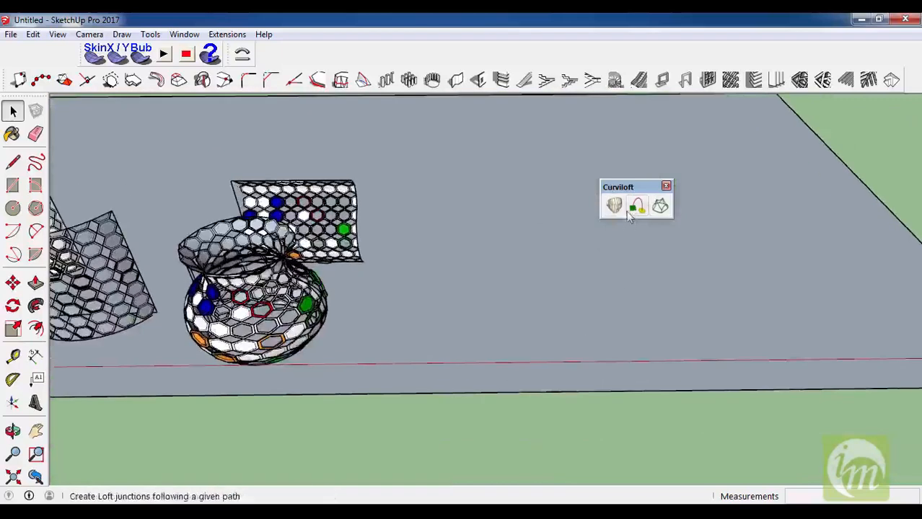
- Draw a small circle on the open ground beside the vase
key("c")
scroll(552, 302, "up", 2)
left_click(548, 308)
scroll(581, 298, "up", 3)
scroll(570, 303, "down", 3)
left_click(567, 303)
key("space")
- Move the grouped circle about 107' along the red axis over the open ground
scroll(566, 316, "up", 2)
key("p")
key("space")
left_click(550, 310)
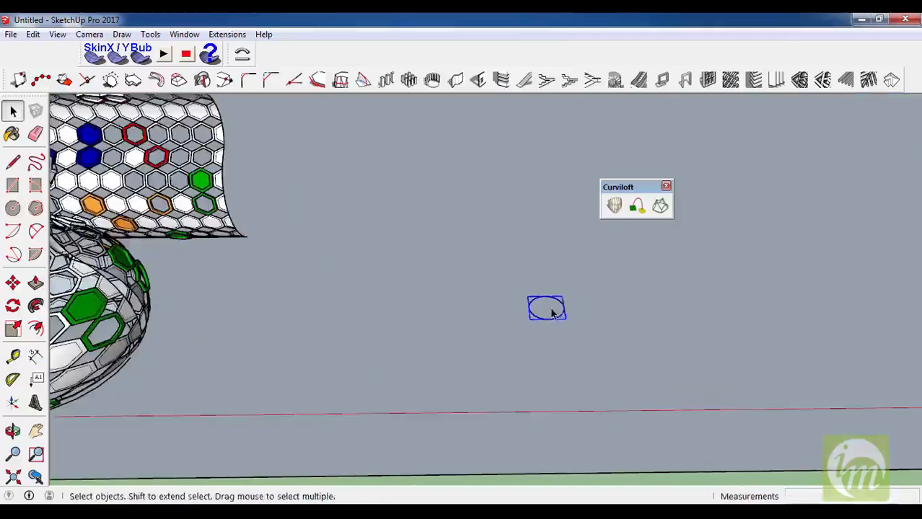
key("m")
scroll(588, 343, "down", 1)
scroll(546, 317, "up", 1)
left_click(550, 328)
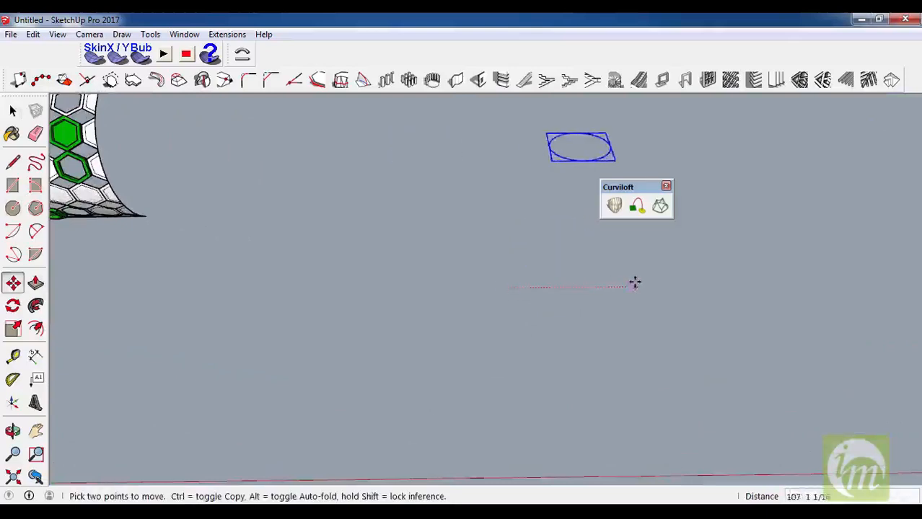
- Copy the grouped circle along the red axis to make a second circle on the open ground
key("ctrl")
left_click(683, 284)
key("space")
middle_click_drag(492, 268, 356, 312)
scroll(555, 274, "up", 3)
scroll(546, 312, "down", 2)
scroll(555, 312, "up", 1)
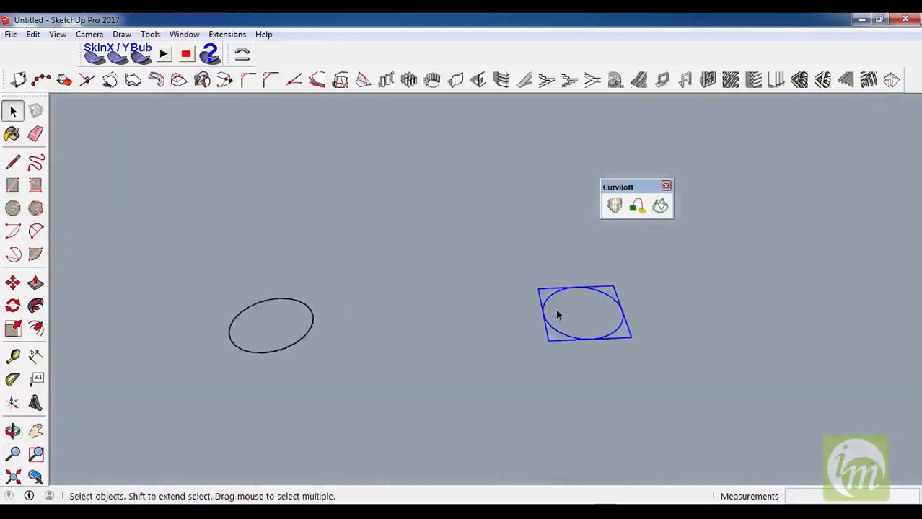
- Copy the far circle about 77' back along the red axis, placing it midway between the two existing circles
key("m")
key("ctrl")
left_click(578, 307)
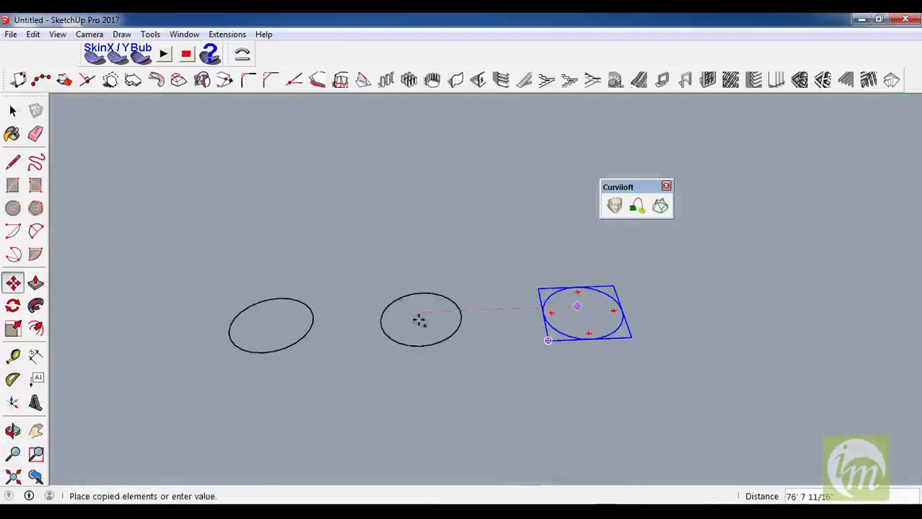
left_click(417, 323)
- Draw a rectangle about 88' wide on the ground between the hexagon panel and the circles, and make it a group
key("q")
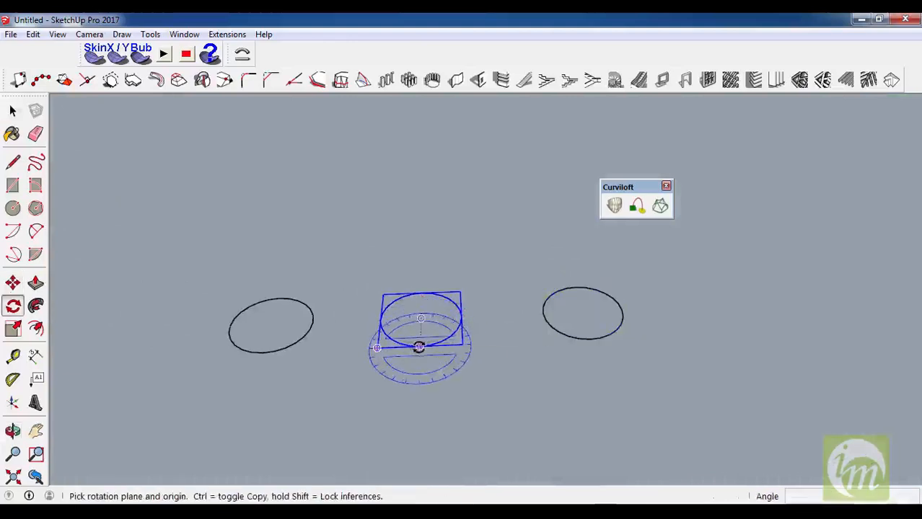
scroll(582, 282, "down", 3)
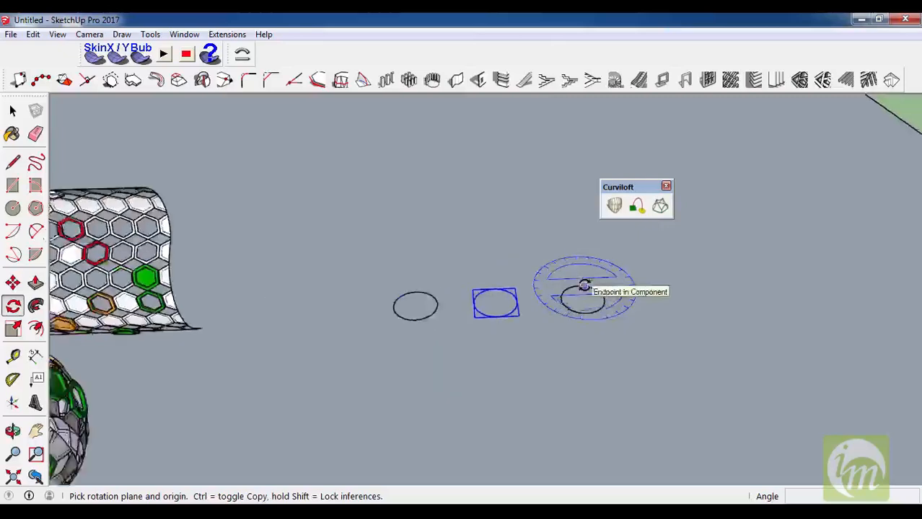
scroll(520, 292, "up", 1)
key("r")
left_click(232, 316)
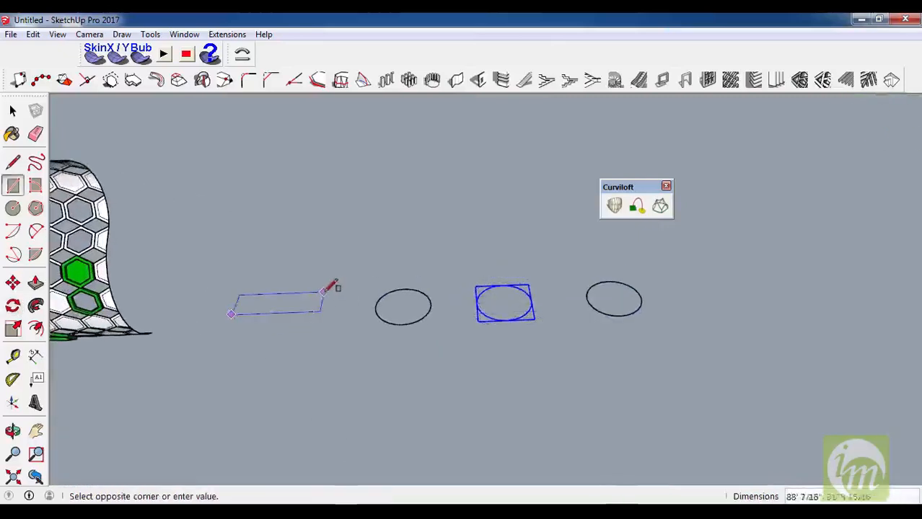
left_click(327, 292)
key("space")
key("g")
key("Return")
- Push/Pull the grouped rectangle upward into a tall box
double_click(284, 302)
key("p")
left_click(282, 305)
left_click(280, 102)
key("space")
left_click(339, 243)
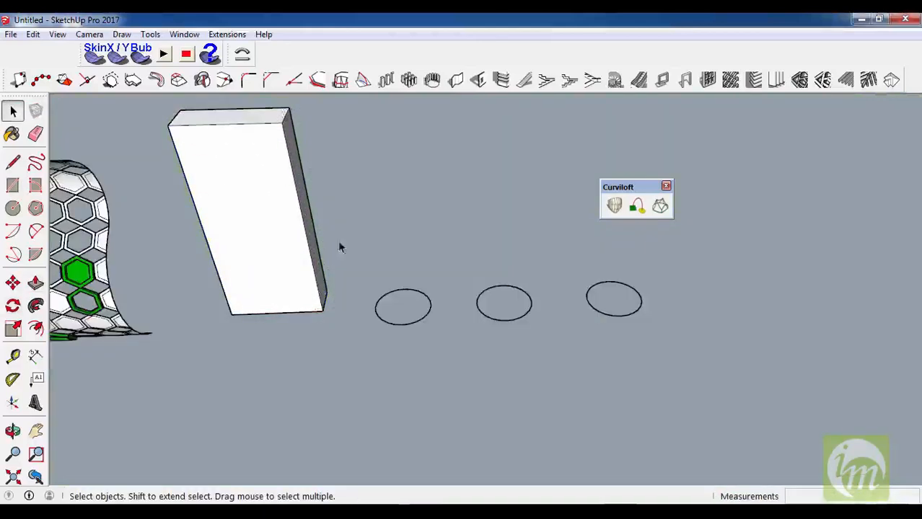
- Rotate the middle circle upright in the plane of the box's front face
key("q")
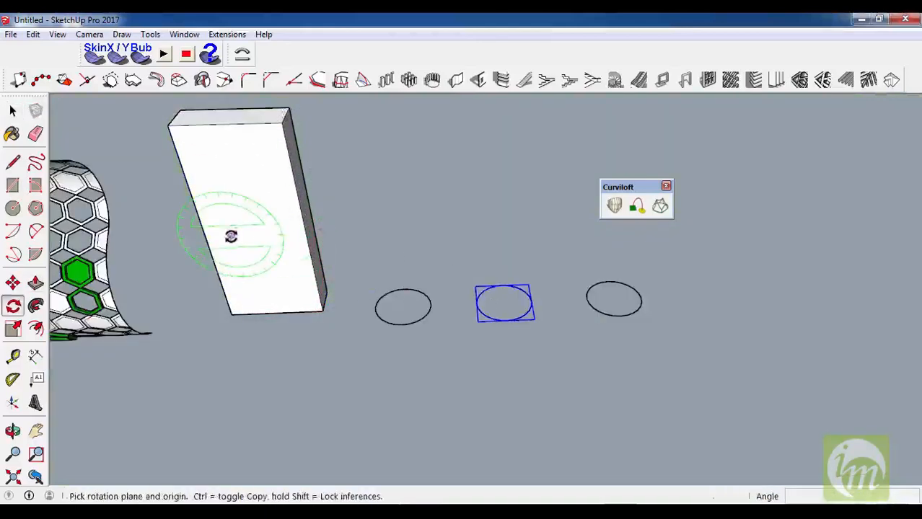
left_click(231, 235)
left_click(279, 235)
left_click(223, 195)
- Move the upright circle between the two ground circles and raise it about 100' above them
scroll(422, 352, "down", 2)
key("m")
left_click(119, 157)
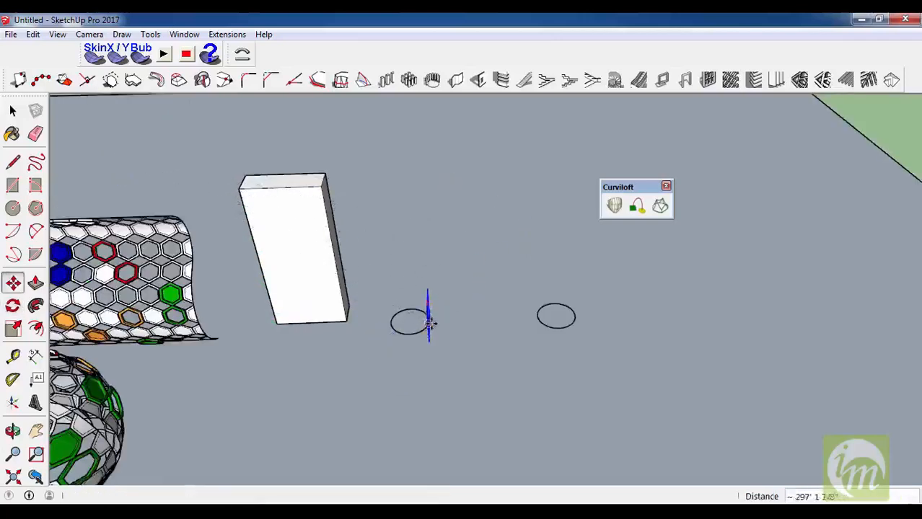
left_click(428, 320)
scroll(433, 324, "up", 3)
left_click(499, 371)
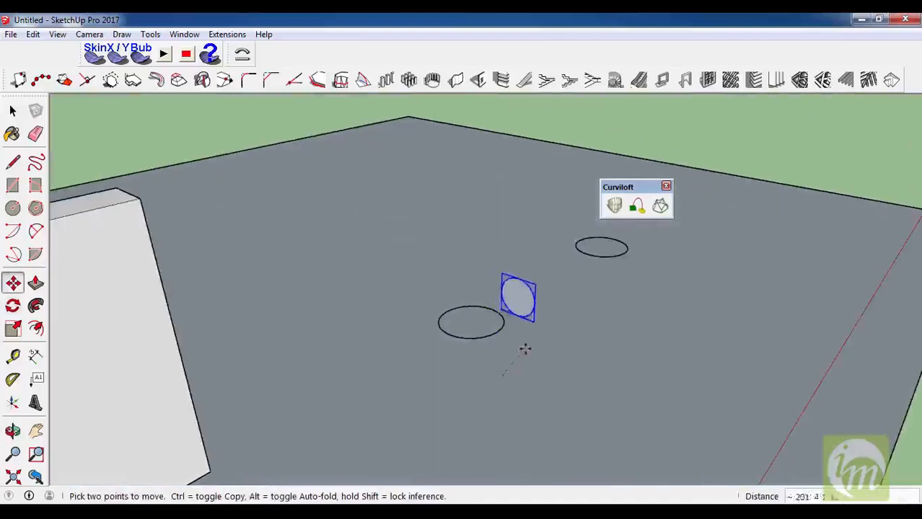
left_click(561, 331)
middle_click_drag(517, 353, 548, 350)
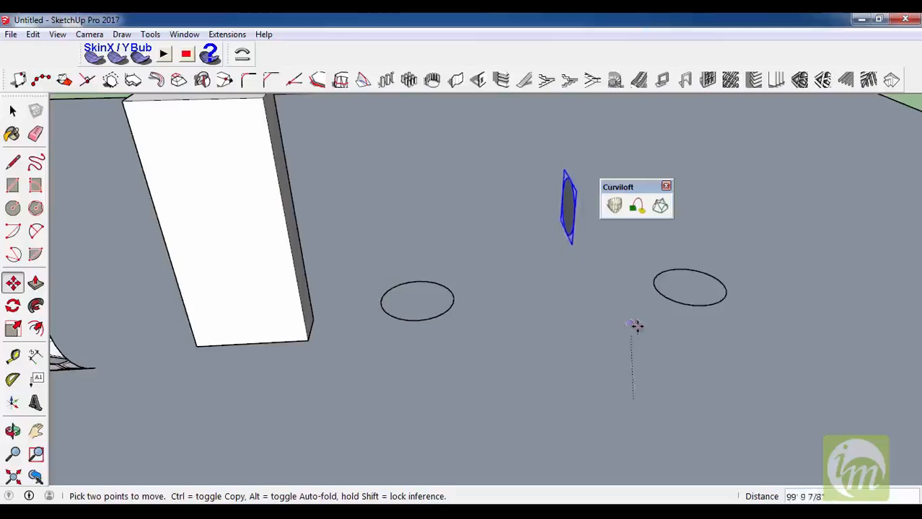
middle_click_drag(648, 331, 355, 293)
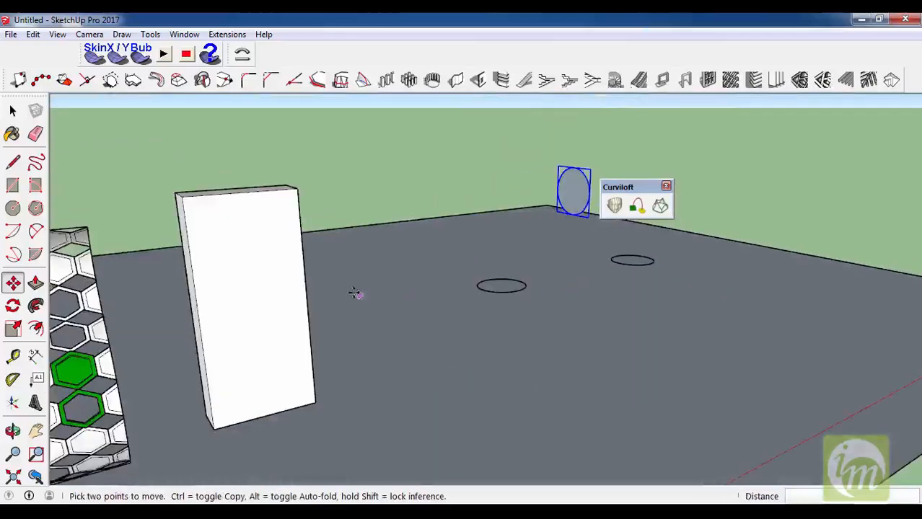
- Copy the raised upright circle straight down so it forms the lower section opposite it
key("ctrl")
left_click(269, 255)
left_click(281, 397)
middle_click_drag(304, 372, 409, 376)
key("space")
scroll(518, 378, "up", 3)
middle_click_drag(516, 372, 471, 300)
scroll(471, 300, "down", 4)
left_click(447, 137)
middle_click_drag(497, 249, 584, 295)
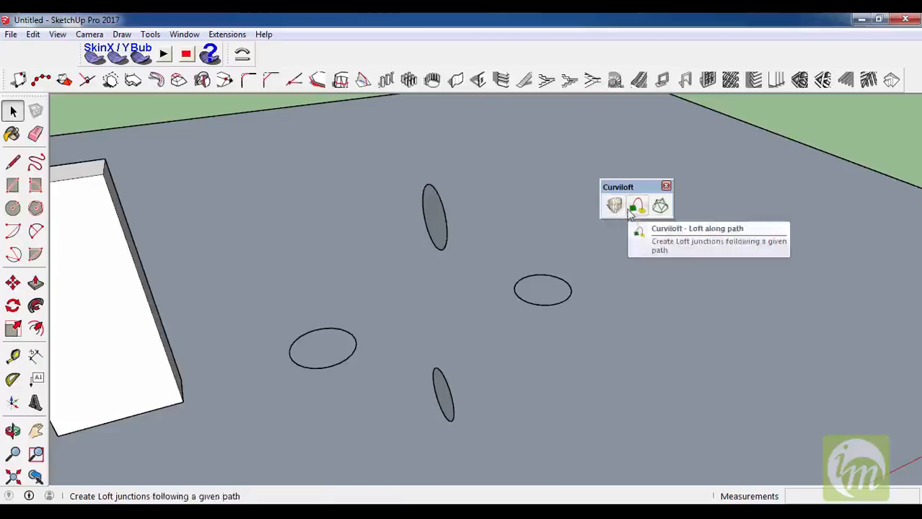
- Run Curviloft Loft by Spline through the four circles in order, starting at the lowest one and going around
left_click(614, 207)
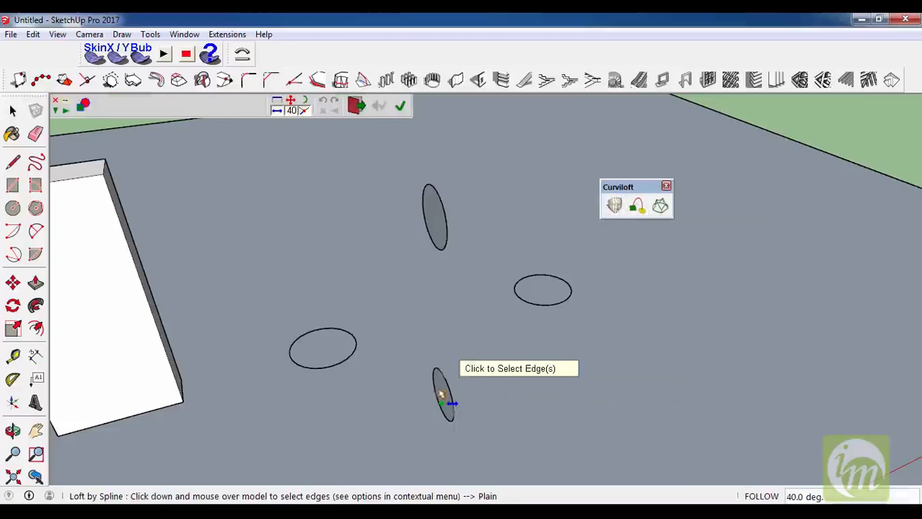
left_click(442, 395)
left_click(548, 304)
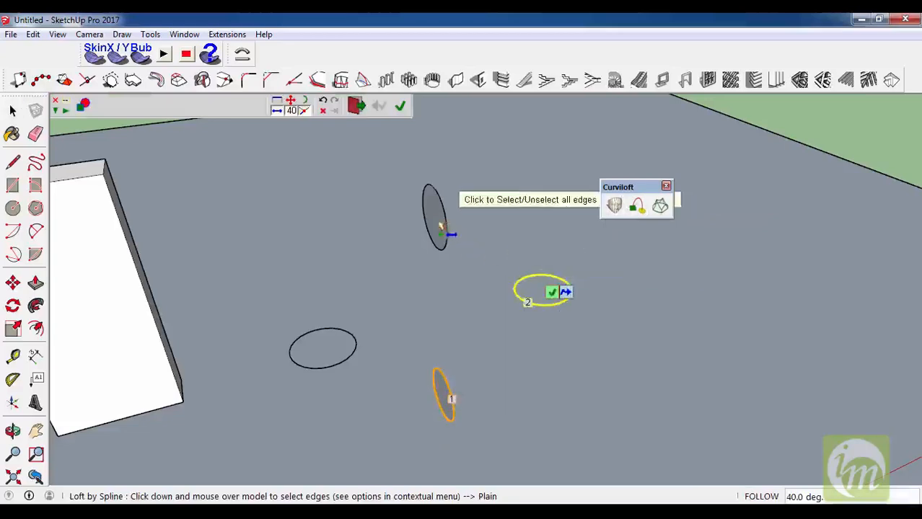
left_click(441, 229)
left_click(349, 345)
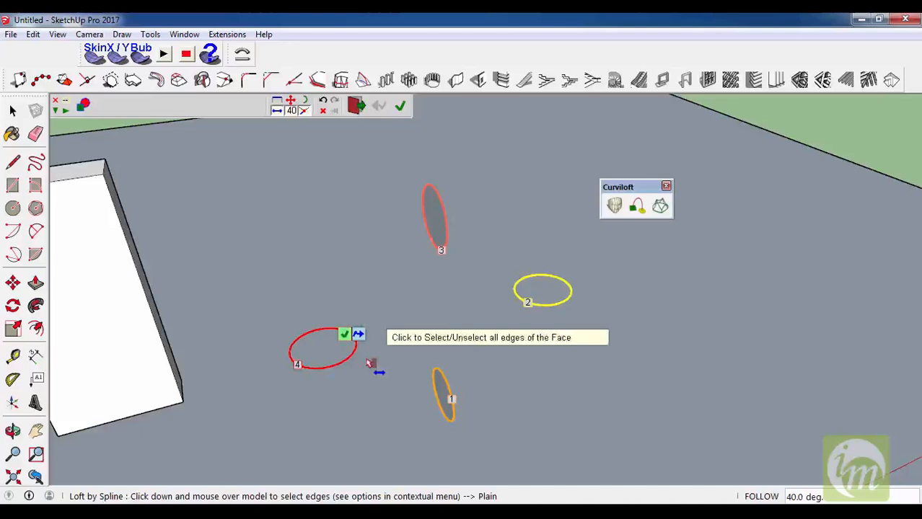
key("Return")
- Close the loft preview into a complete ring and view it from several sides
middle_click_drag(395, 315, 353, 218)
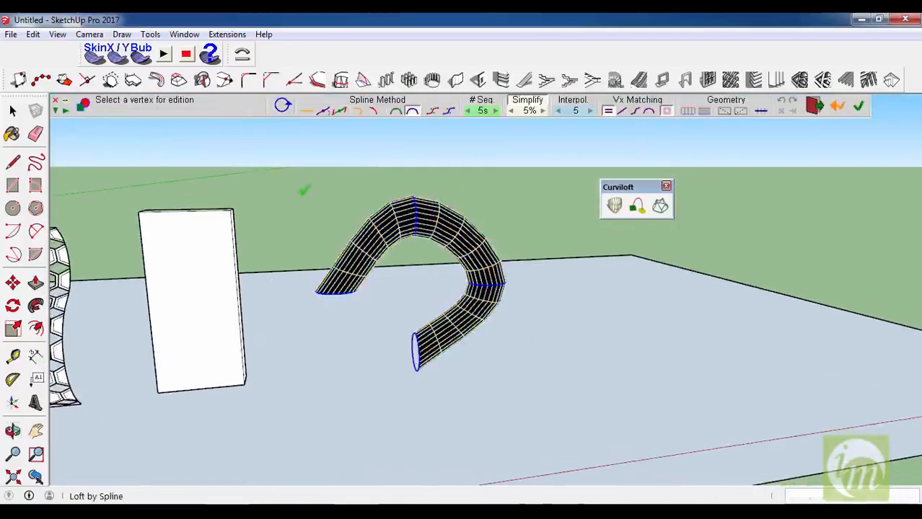
left_click(281, 108)
middle_click_drag(397, 267, 438, 345)
scroll(458, 306, "up", 3)
scroll(469, 314, "down", 3)
scroll(439, 346, "up", 1)
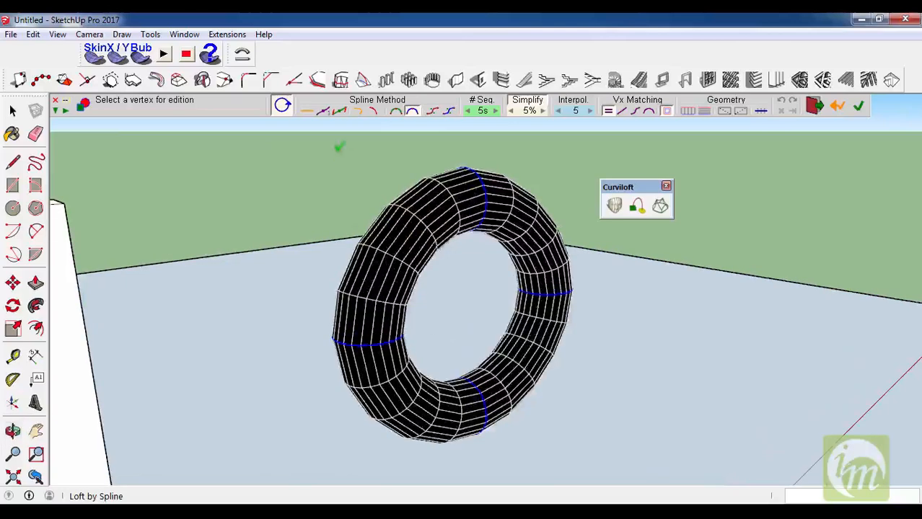
- Try the different spline methods on the ring, including straight junctions, Orthogonal Bezier curves and Orthogonal Elliptic curves
left_click(308, 113)
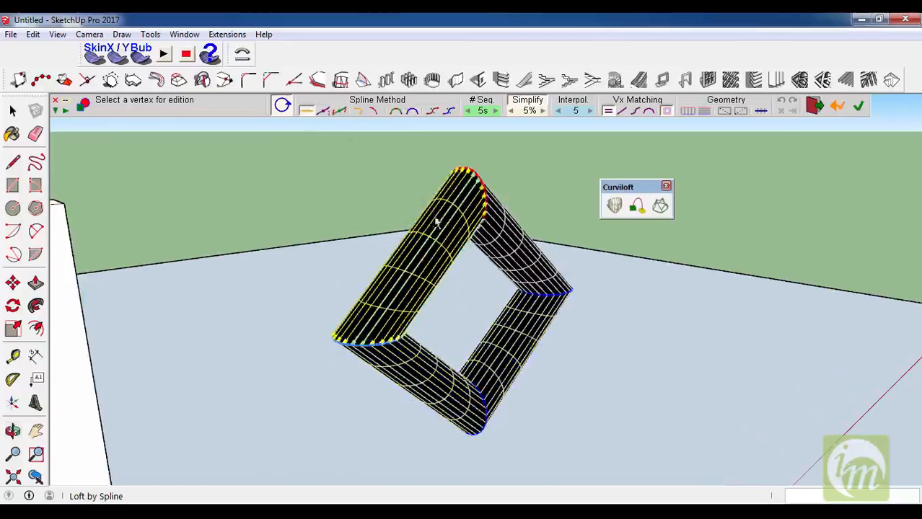
left_click(325, 113)
middle_click_drag(376, 191, 327, 209)
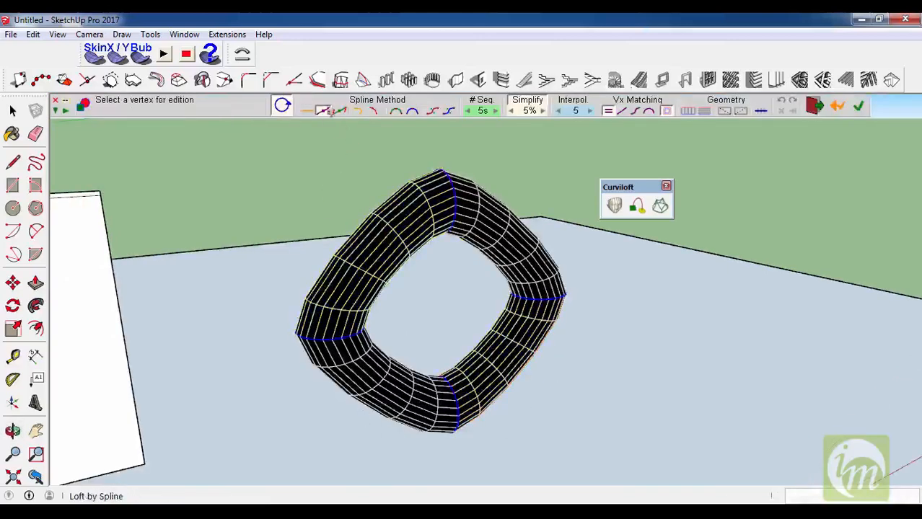
left_click(341, 113)
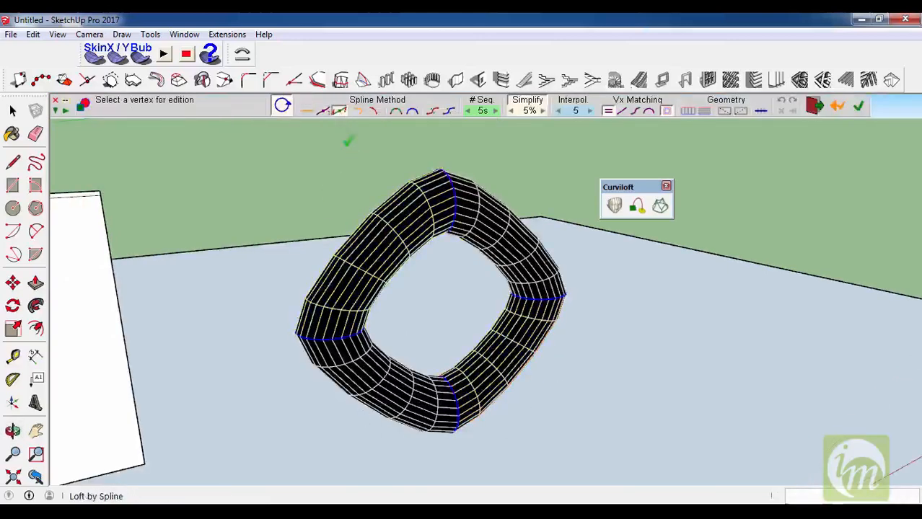
left_click(360, 114)
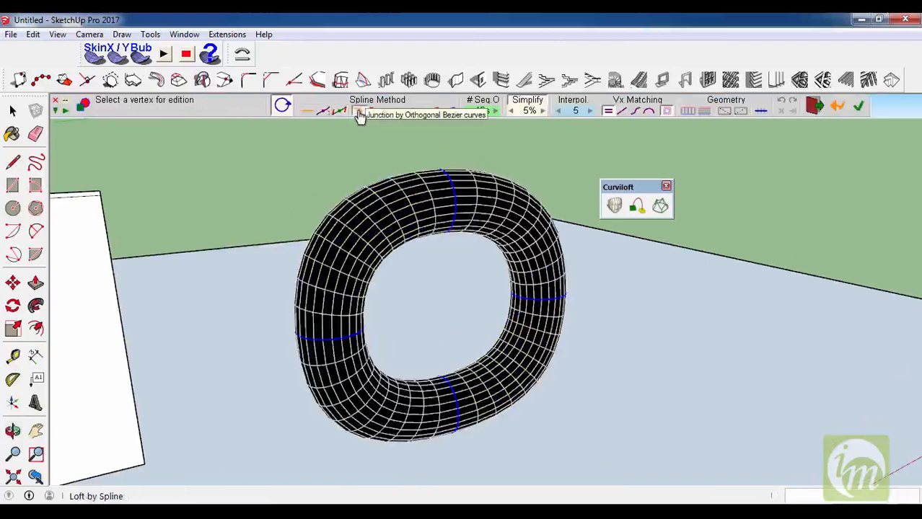
middle_click_drag(375, 303, 415, 216)
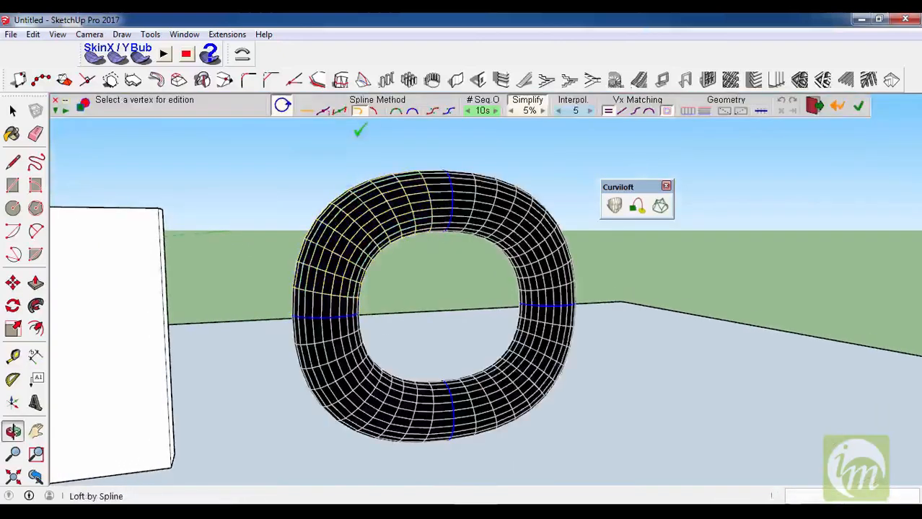
left_click(378, 114)
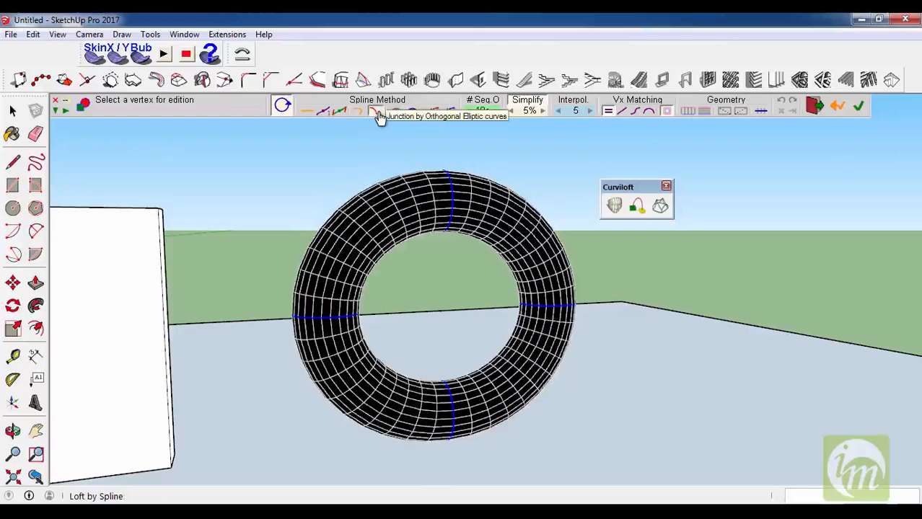
left_click(396, 113)
left_click(410, 113)
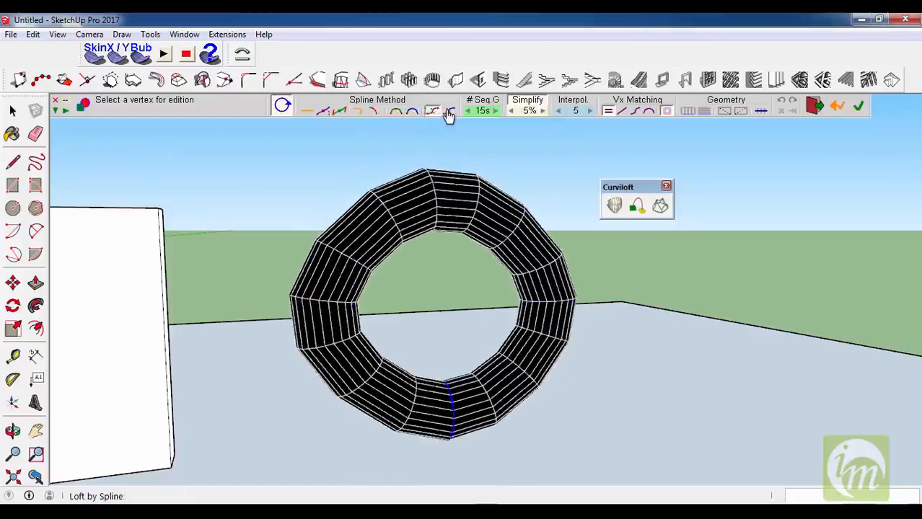
left_click(448, 113)
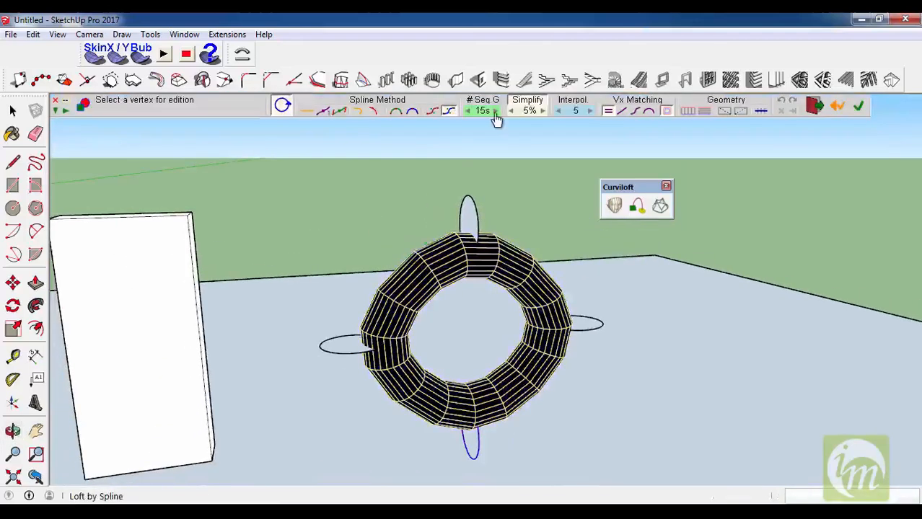
- Try segment counts of 30, 40 and 25 on the ring, with Simplify at 7% and Interpol. at 6
left_click(494, 114)
left_click(495, 114)
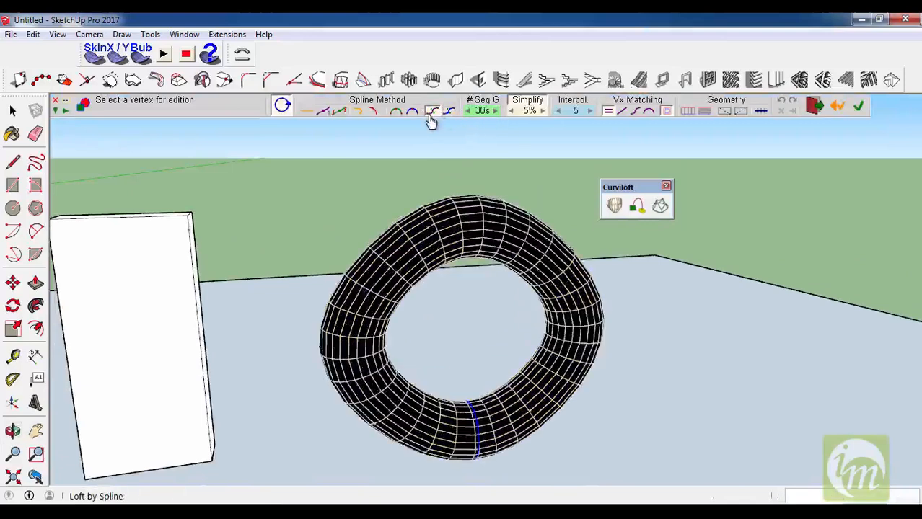
left_click(512, 113)
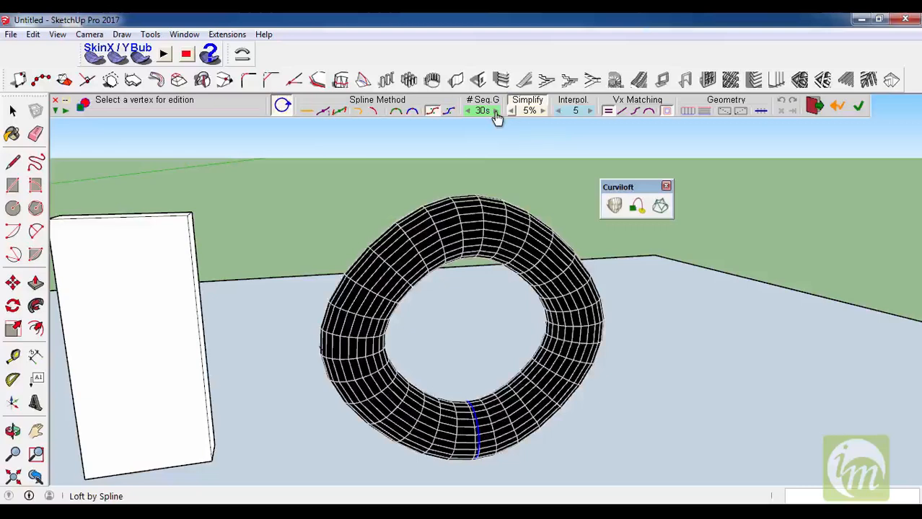
left_click(495, 112)
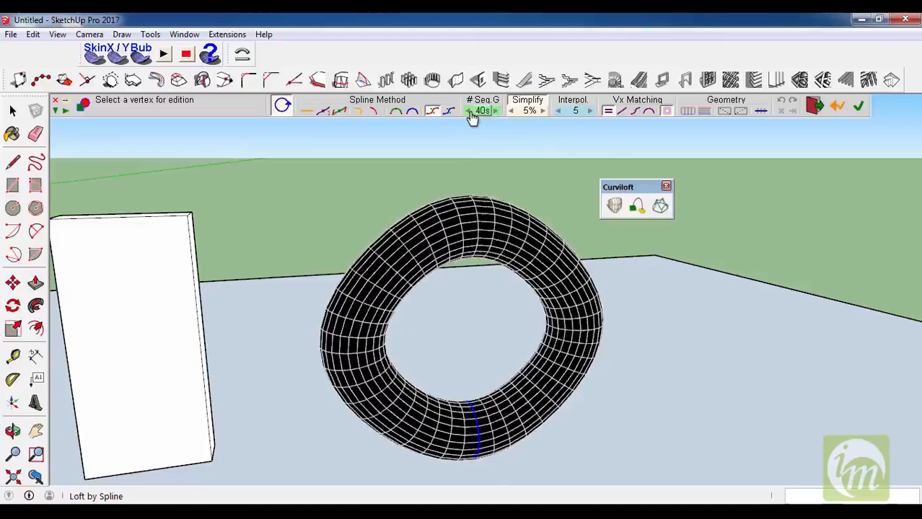
left_click(468, 112)
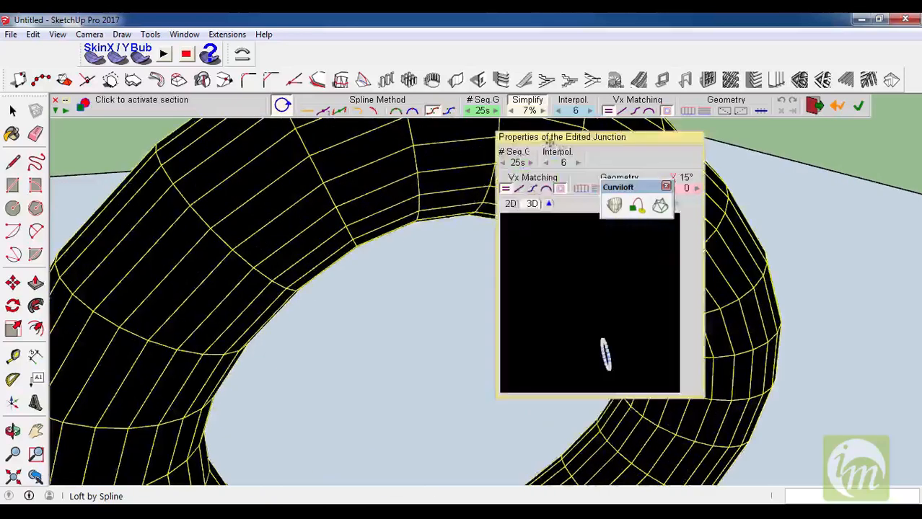
left_click_drag(542, 153, 406, 228)
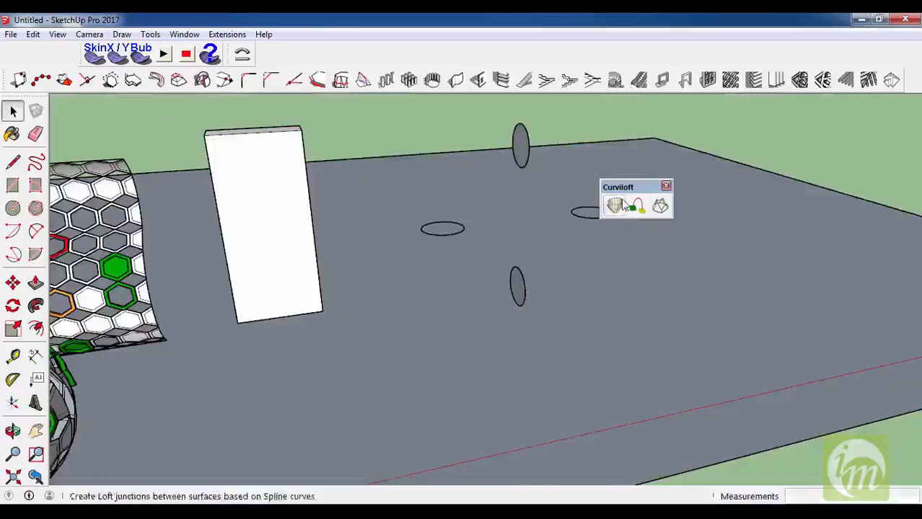
- Loft by Spline through the four circles again and close the preview into a ring
left_click(518, 287)
left_click(581, 214)
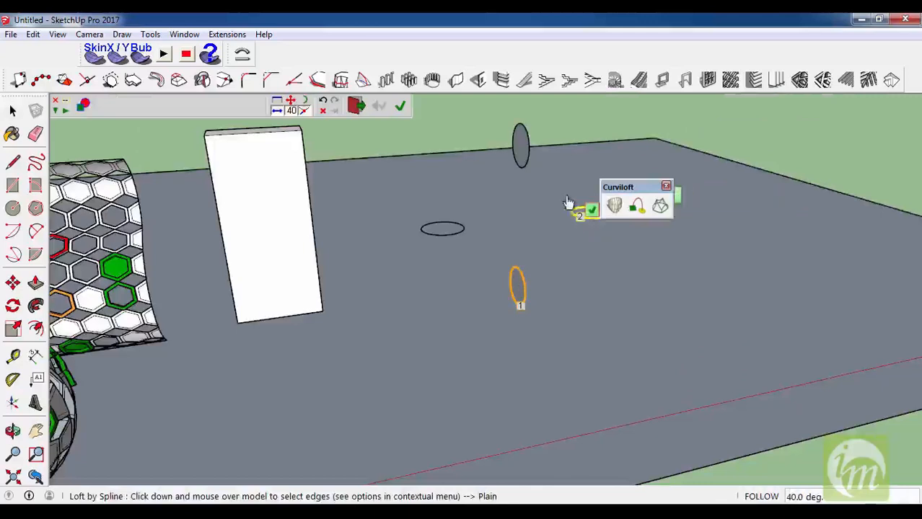
left_click(523, 146)
left_click(458, 230)
left_click(467, 222)
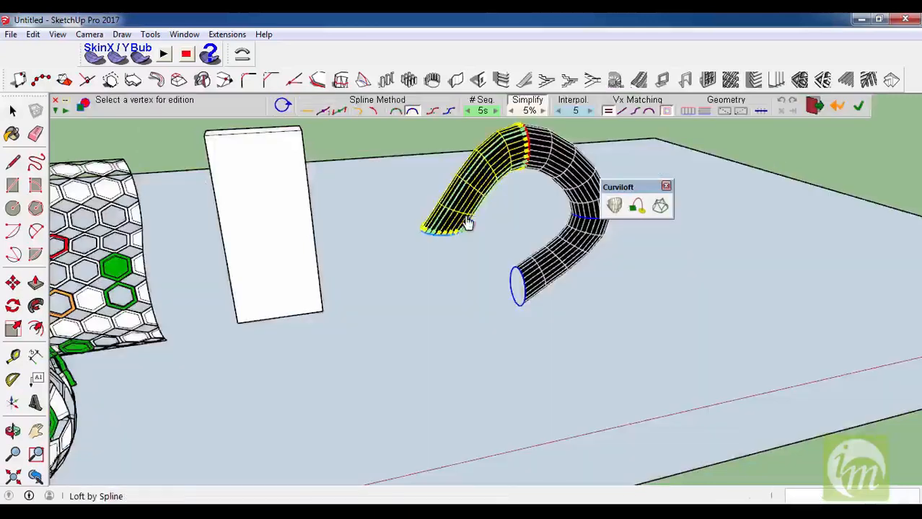
left_click(282, 106)
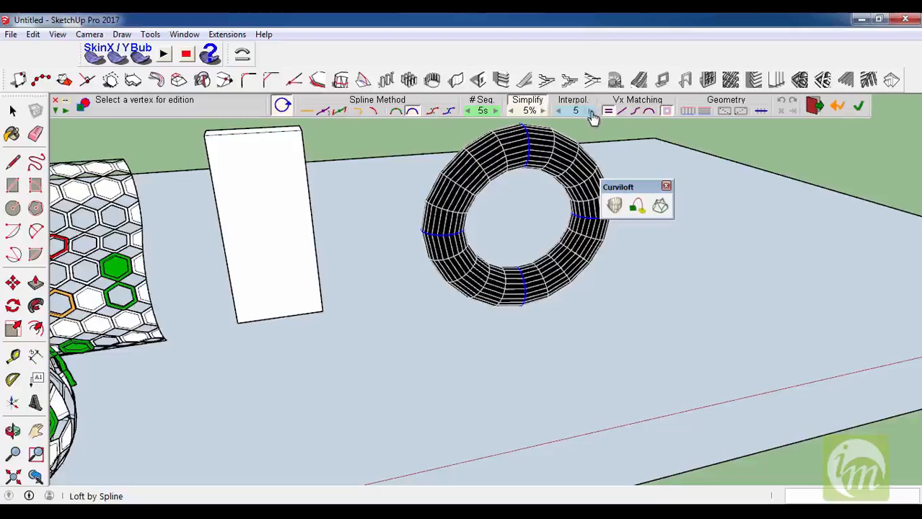
- Set the ring's interpolation to 7, change its vertex matching method and switch its geometry options to show diagonals
scroll(581, 166, "up", 4)
middle_click_drag(581, 166, 558, 235)
scroll(545, 225, "down", 3)
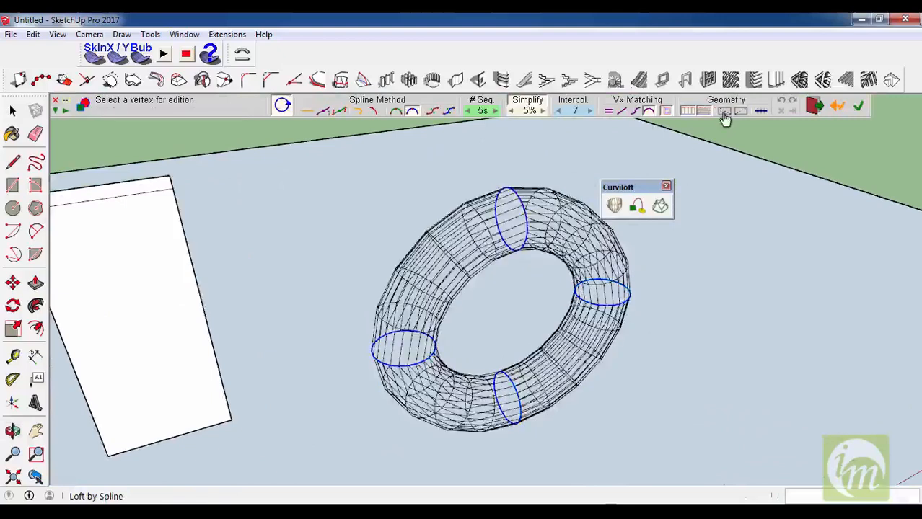
left_click(723, 113)
left_click(741, 112)
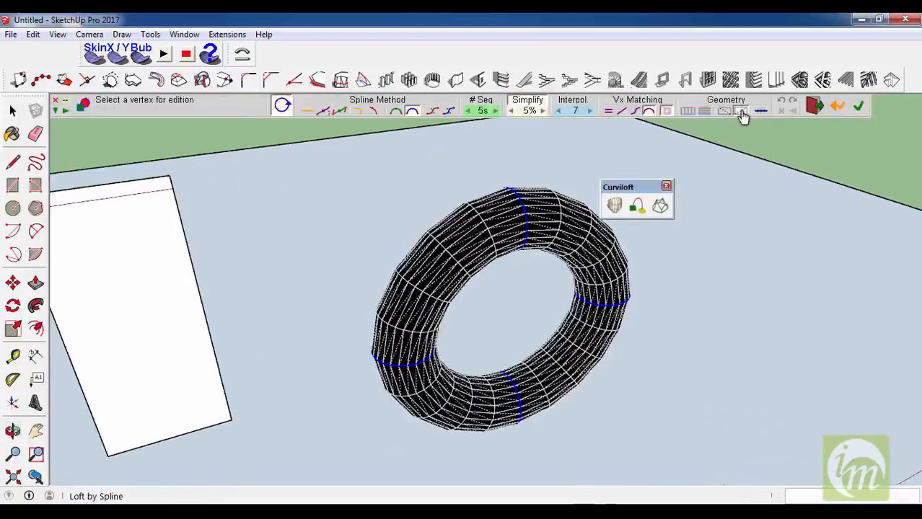
- Restore the diagonals on the ring preview, generate the lofted ring geometry and exit Loft by Spline
left_click(760, 112)
left_click(763, 113)
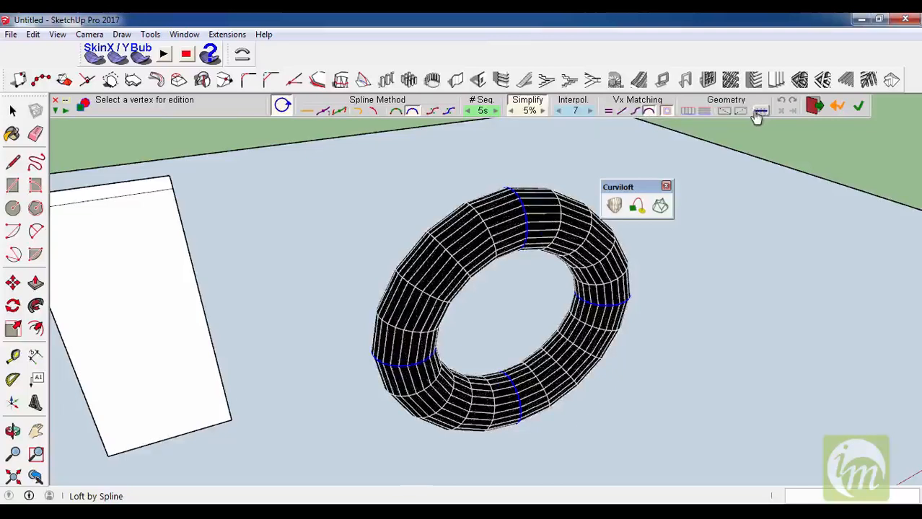
left_click(739, 114)
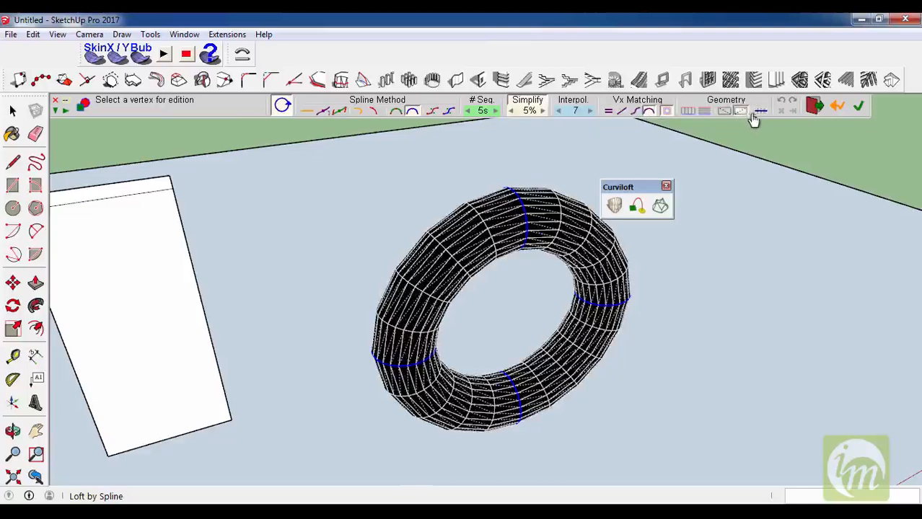
left_click(861, 108)
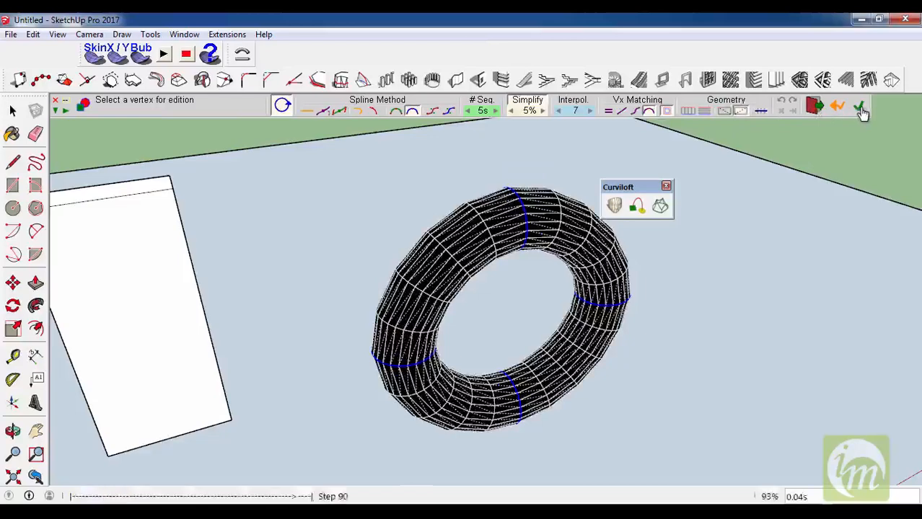
middle_click_drag(572, 263, 502, 309)
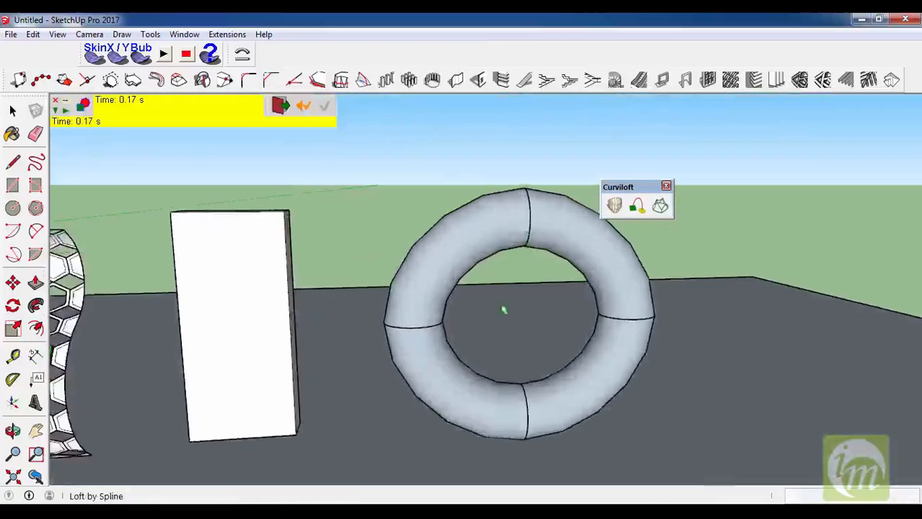
scroll(502, 309, "down", 3)
left_click(54, 101)
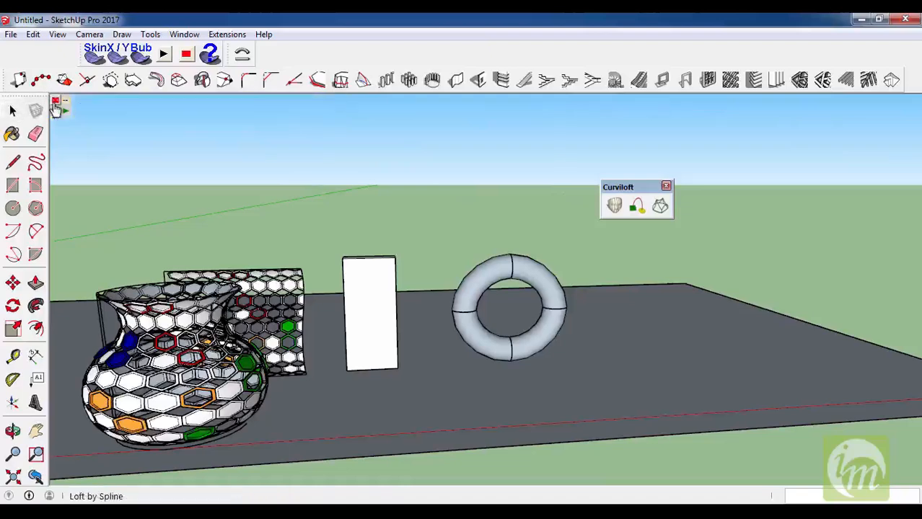
- Select the lofted ring and paint it green with Color G04
scroll(463, 276, "up", 4)
left_click(453, 271)
scroll(453, 271, "down", 3)
middle_click_drag(586, 263, 523, 339)
scroll(516, 345, "down", 1)
scroll(533, 352, "up", 2)
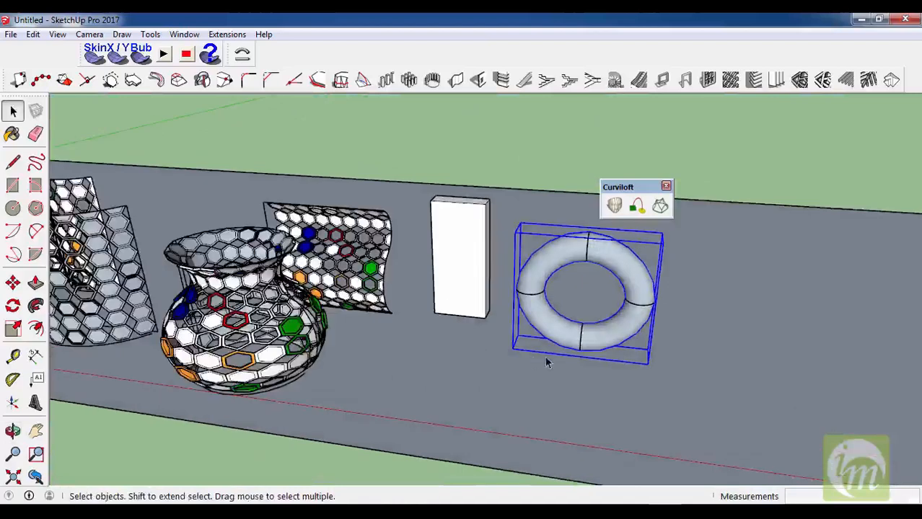
key("b")
left_click(789, 294)
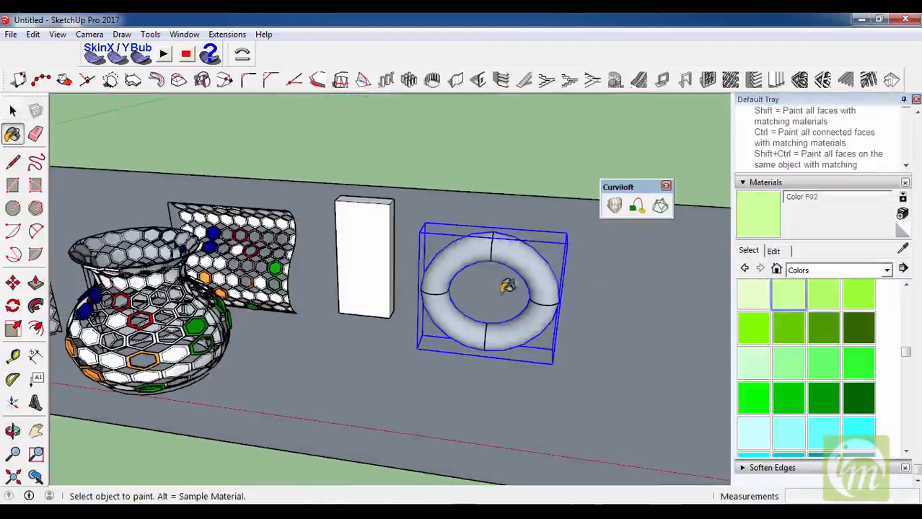
left_click(525, 263)
left_click(858, 362)
left_click(531, 264)
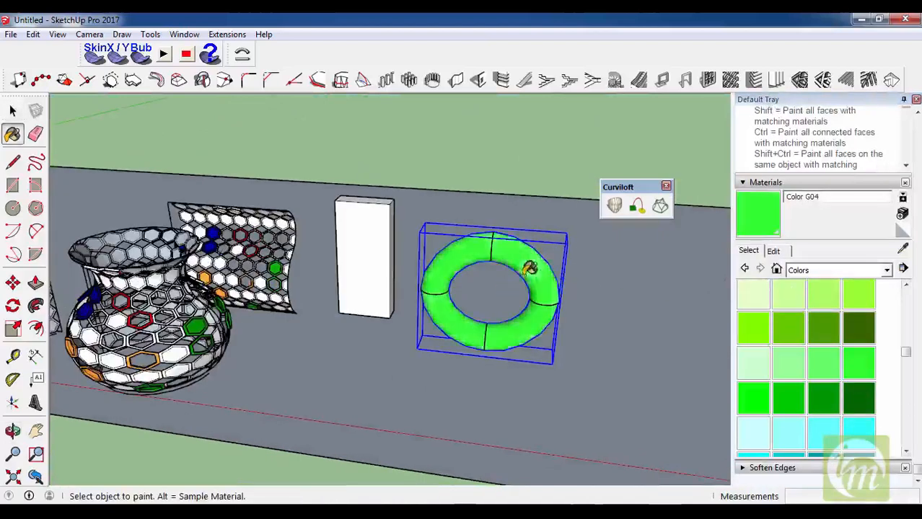
- Remove the junction edges between the ring's lofted sections so its surface reads as continuous
key("space")
scroll(440, 191, "up", 3)
left_click(507, 140)
scroll(628, 288, "down", 4)
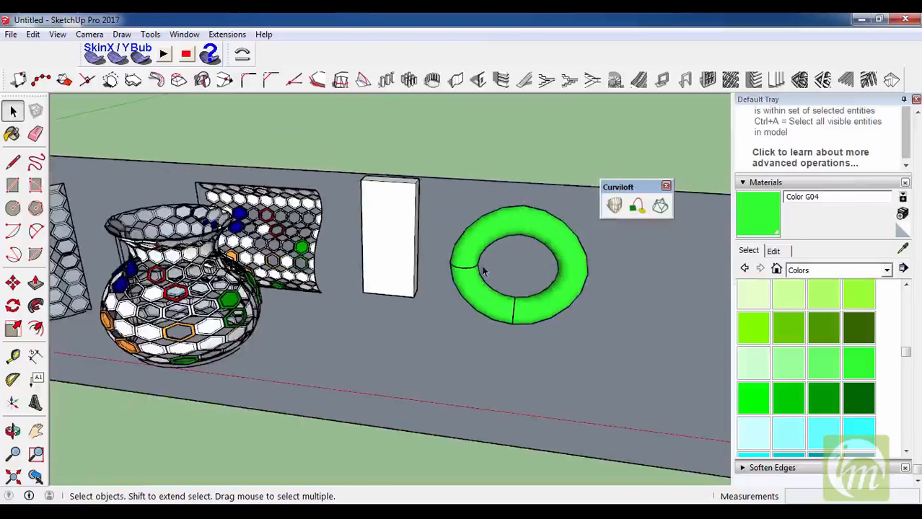
scroll(528, 289, "down", 2)
middle_click_drag(529, 289, 563, 189)
scroll(524, 250, "up", 3)
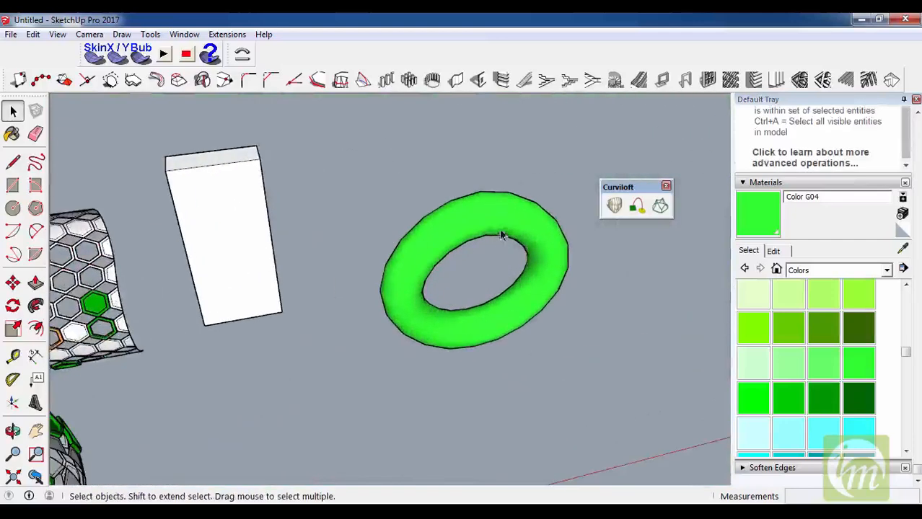
- Try painting the ring dark pink with Color L06
left_click_drag(904, 354, 905, 408)
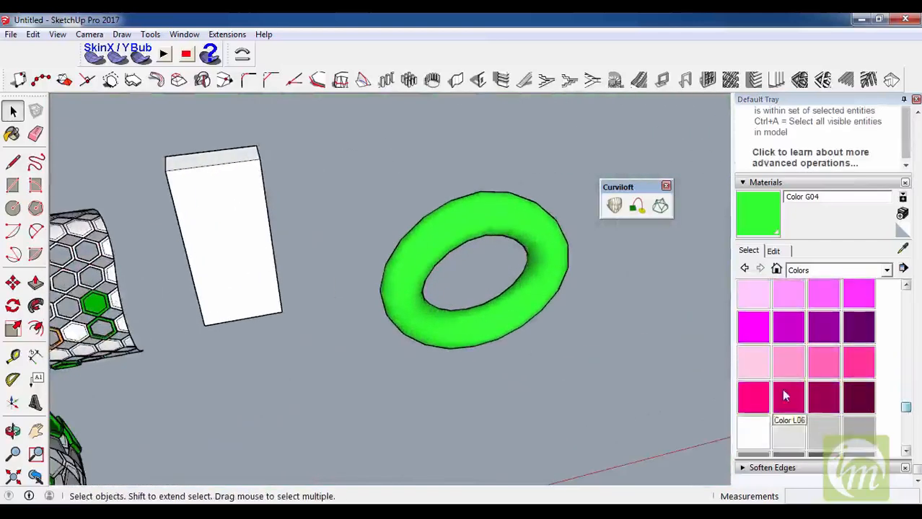
left_click(781, 389)
left_click(548, 298)
scroll(552, 289, "down", 2)
- Paint the ring red with Color A06
left_click_drag(907, 415, 906, 294)
left_click(788, 332)
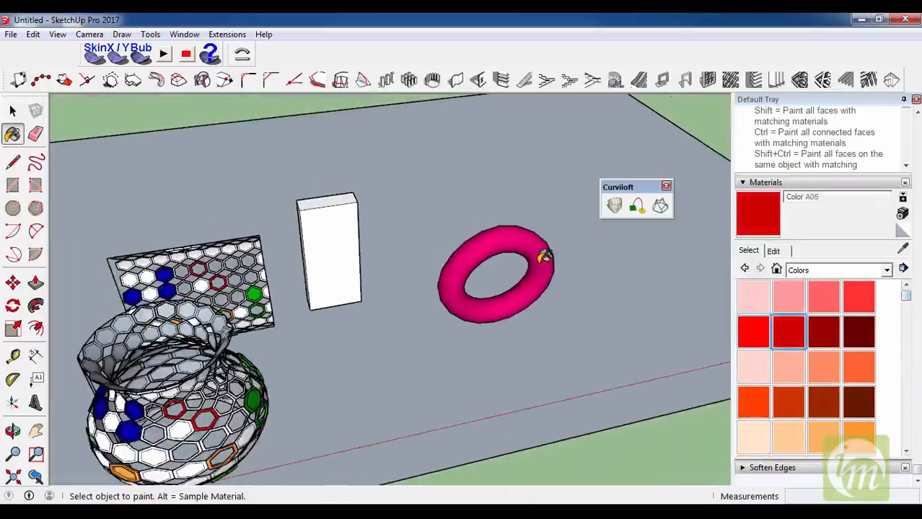
left_click(544, 258)
key("space")
- Draw a small circle on the ground plane beside the red ring and make it a group
scroll(549, 347, "down", 3)
mouse_move(550, 346)
middle_mouse_down()
mouse_move(308, 157)
mouse_move(490, 421)
middle_mouse_up()
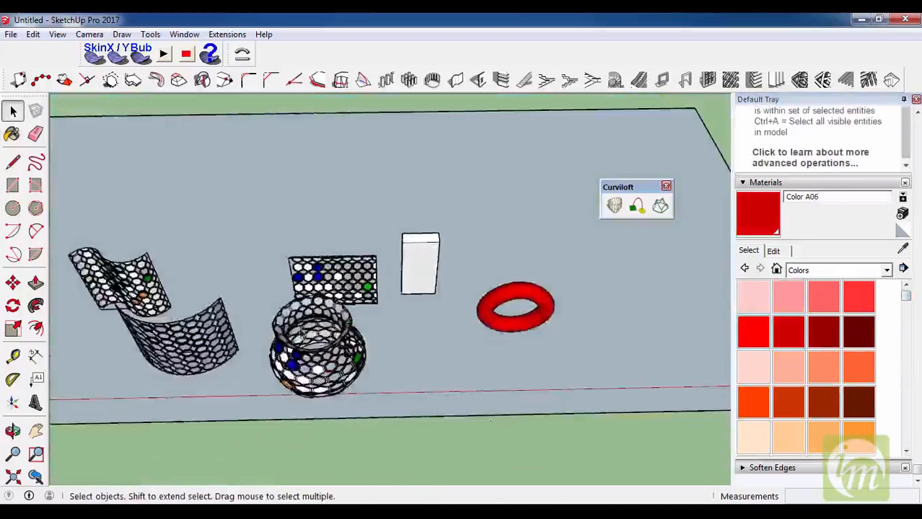
middle_click_drag(628, 316, 517, 299, "shift")
scroll(518, 299, "up", 5)
scroll(478, 385, "up", 2)
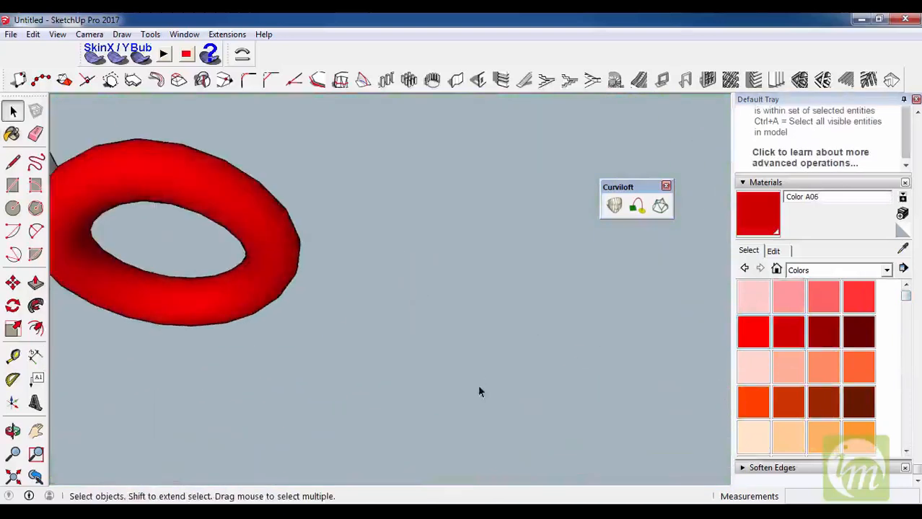
key("c")
left_click(385, 346)
left_click(409, 346)
key("space")
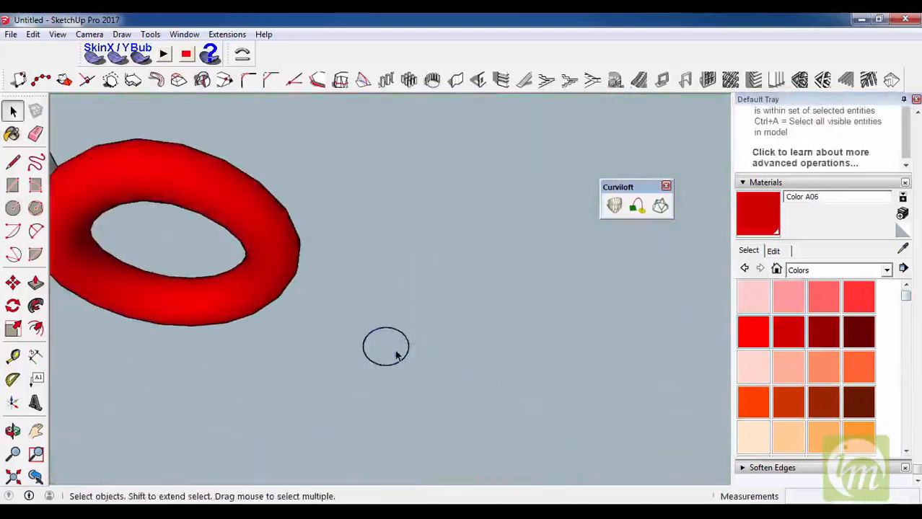
key("g")
key("Return")
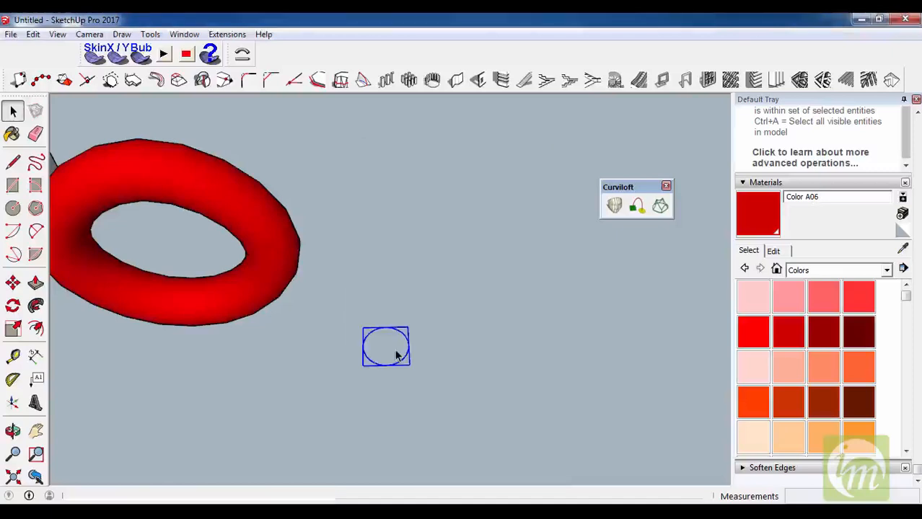
- Copy the grouped circle about 122' along the red axis, away from the ring
key("m")
left_click(396, 356)
key("ctrl")
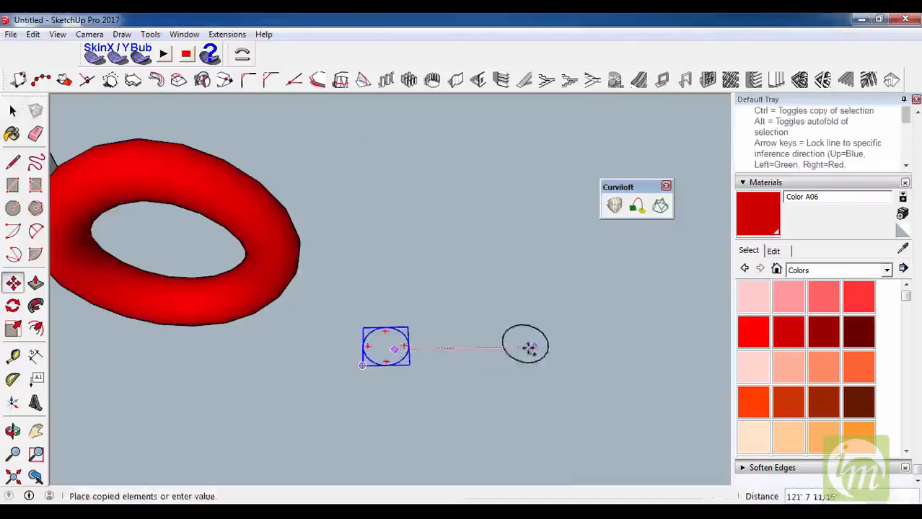
left_click(528, 352)
scroll(570, 329, "down", 2)
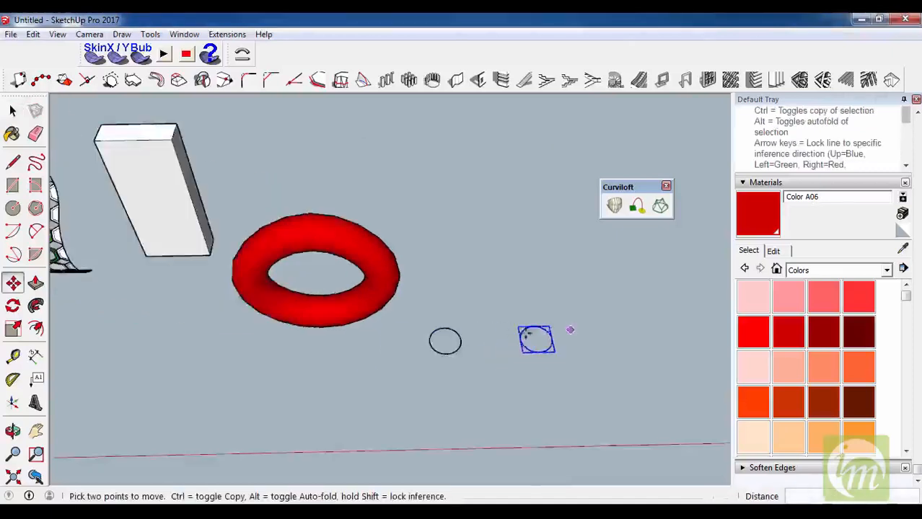
- Rotate the copied circle 90° using the white box's front face as the rotation plane, so it stands upright
left_click(201, 228)
left_click(200, 211)
scroll(428, 327, "down", 4)
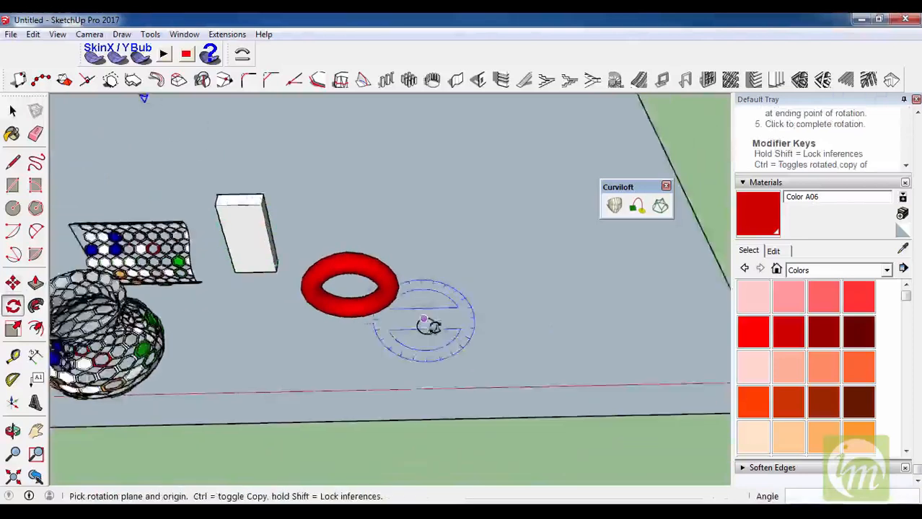
key("m")
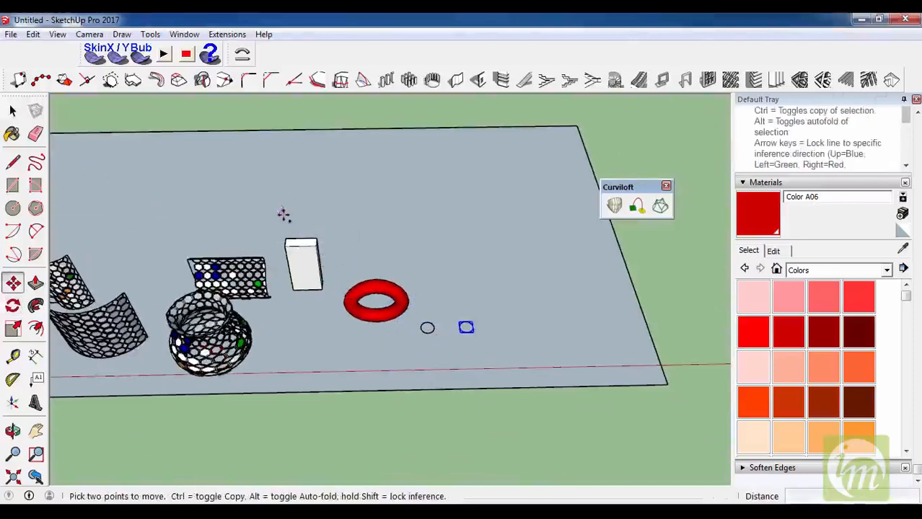
scroll(294, 266, "up", 4)
key("q")
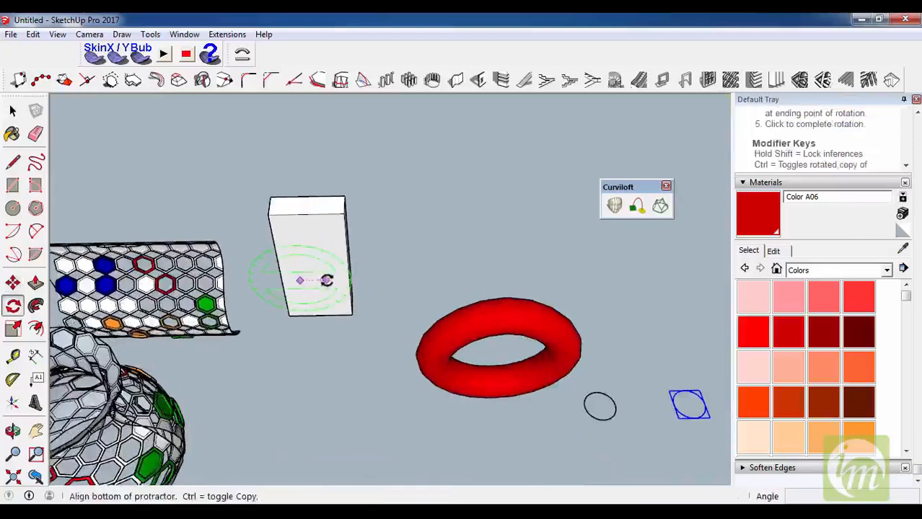
left_click(326, 280)
left_click(297, 238)
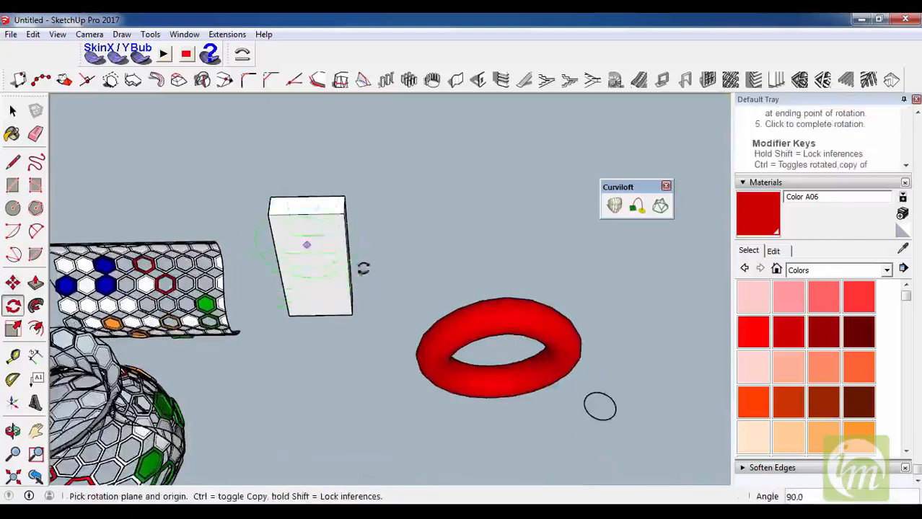
- Move the upright circle so it stands above and to one side of the flat circle
scroll(362, 266, "down", 4)
key("m")
left_click(344, 209)
scroll(523, 364, "up", 5)
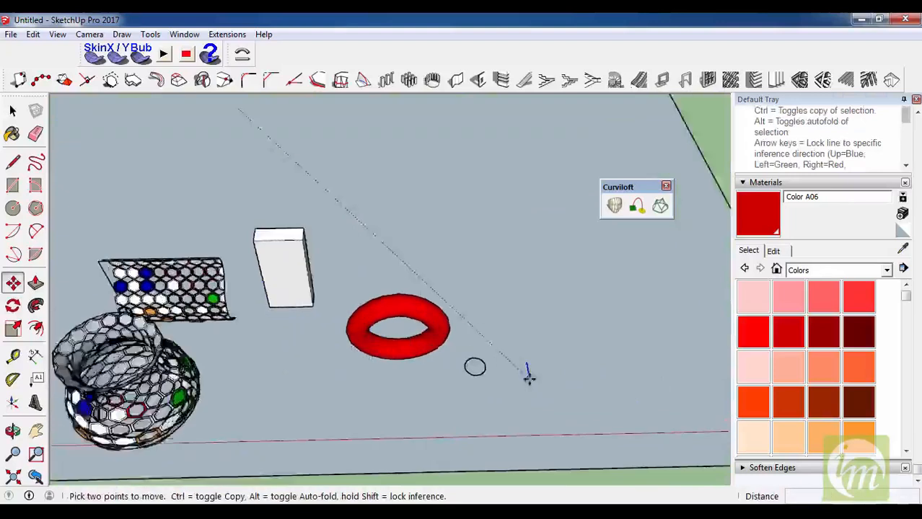
middle_click_drag(508, 344, 536, 274)
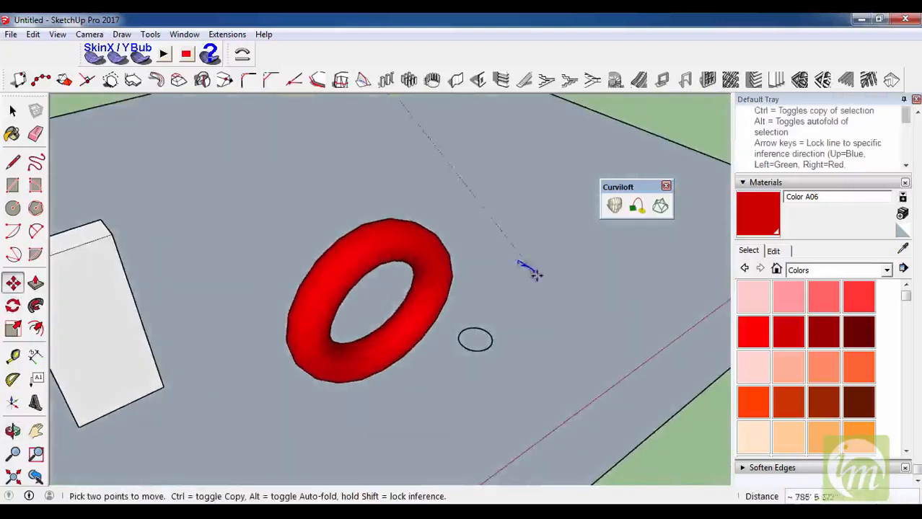
scroll(446, 370, "down", 3)
middle_click_drag(446, 370, 299, 313)
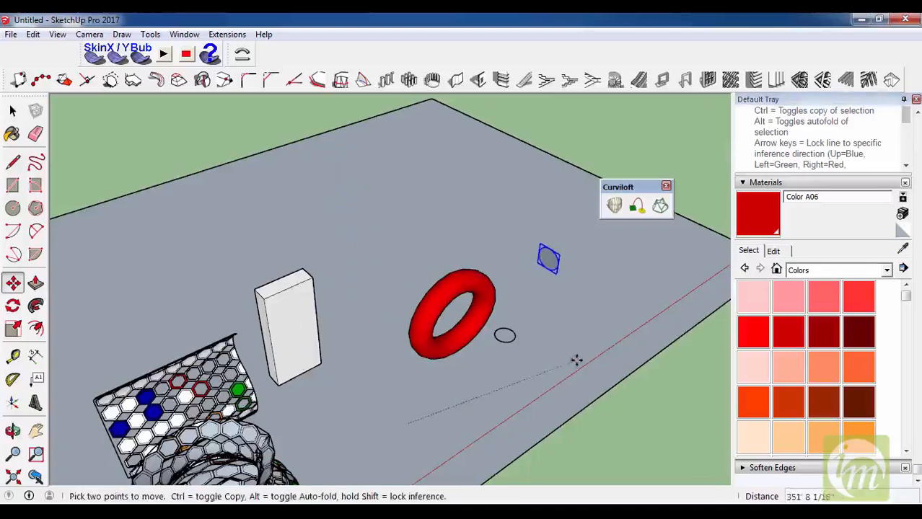
middle_click_drag(554, 367, 339, 361)
scroll(487, 419, "up", 3)
scroll(542, 312, "up", 2)
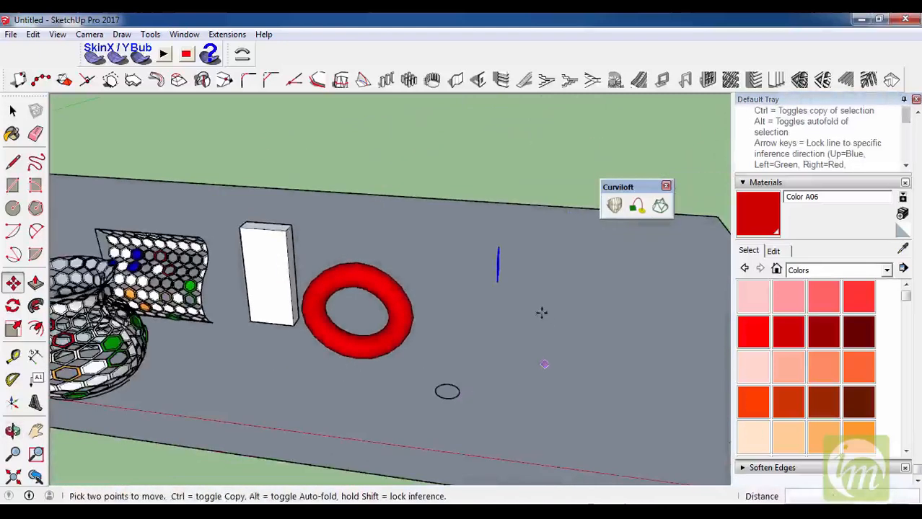
left_click(535, 280)
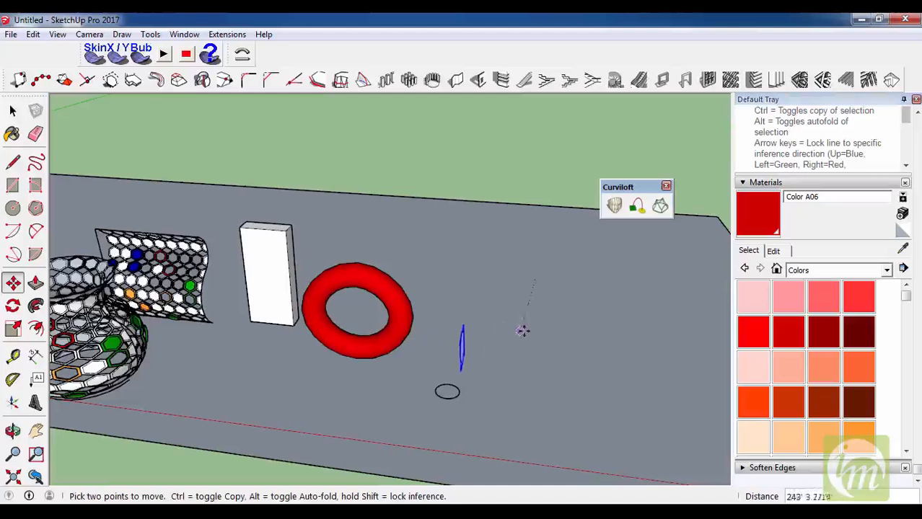
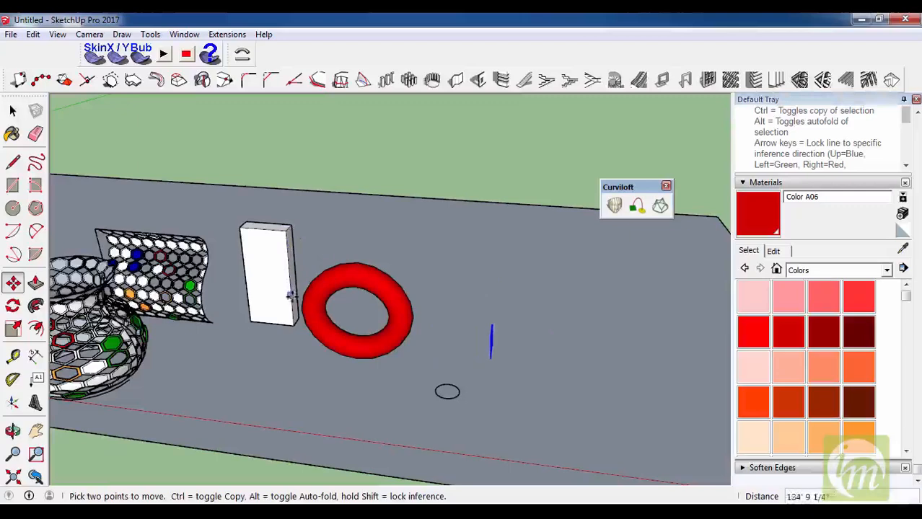
- Copy the flat circle along the red axis, past the upright circle
middle_click_drag(364, 366, 463, 401)
scroll(520, 391, "up", 4)
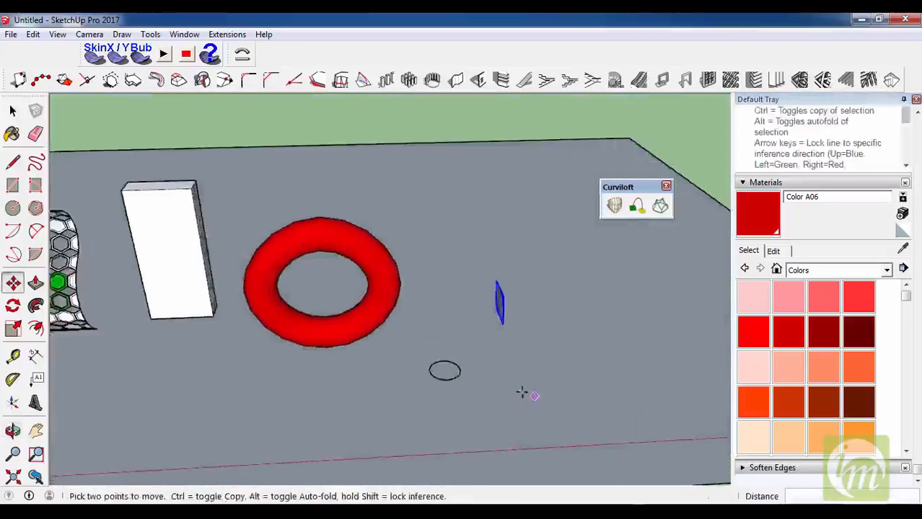
middle_click_drag(437, 339, 383, 320)
scroll(402, 323, "down", 1)
key("space")
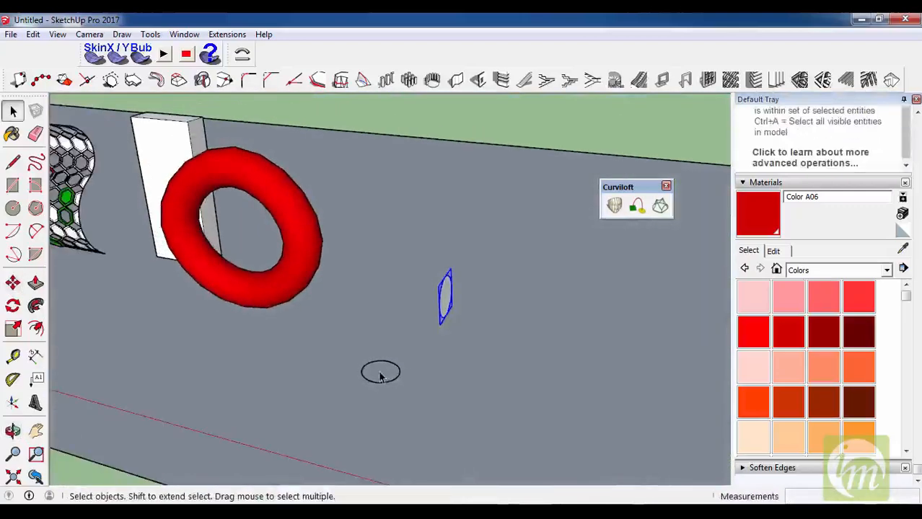
key("m")
left_click(380, 374)
key("ctrl")
scroll(470, 393, "down", 2)
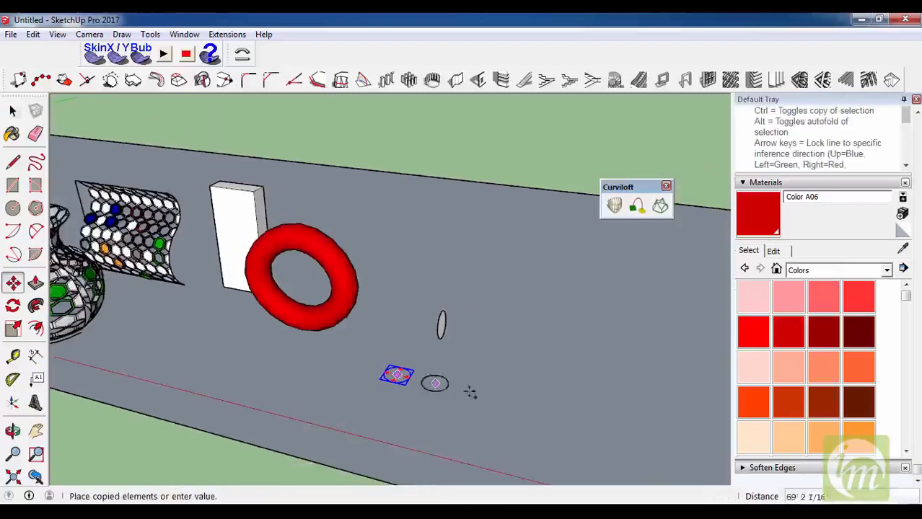
left_click(590, 418)
key("space")
scroll(505, 375, "down", 3)
scroll(424, 343, "up", 1)
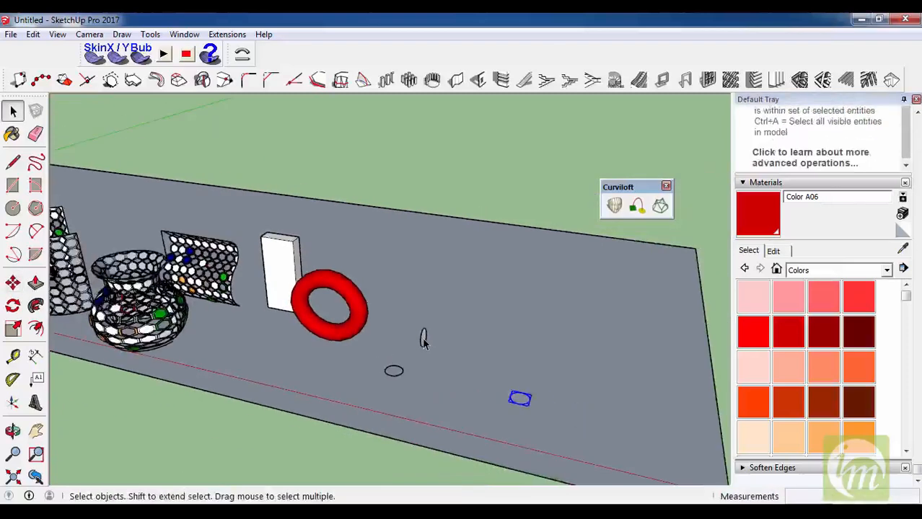
- Copy the upright circle along the red axis, beyond the second flat circle, and clear the selection
key("m")
left_click(420, 349)
key("ctrl")
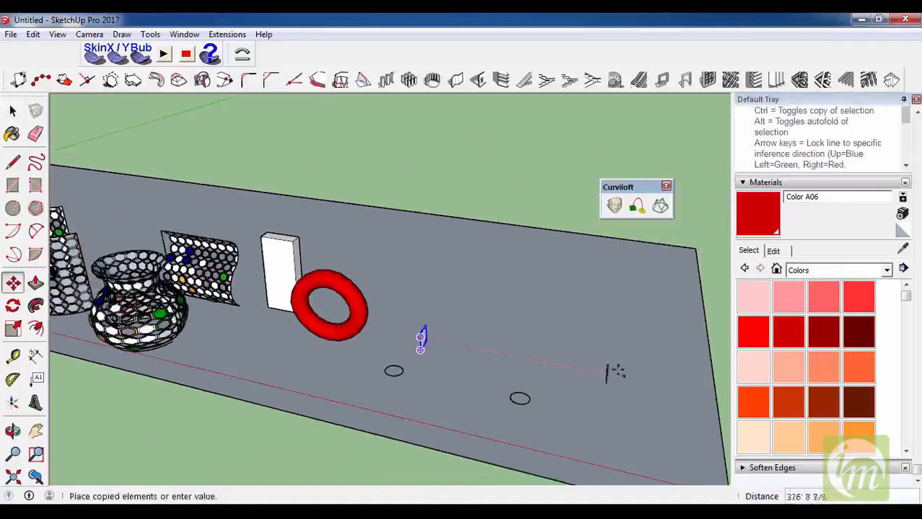
left_click(581, 369)
key("space")
left_click(474, 208)
- Draw an arc from the edge of the first flat circle to the lower edge of the first upright circle
middle_click_drag(498, 274, 638, 307)
scroll(544, 357, "up", 3)
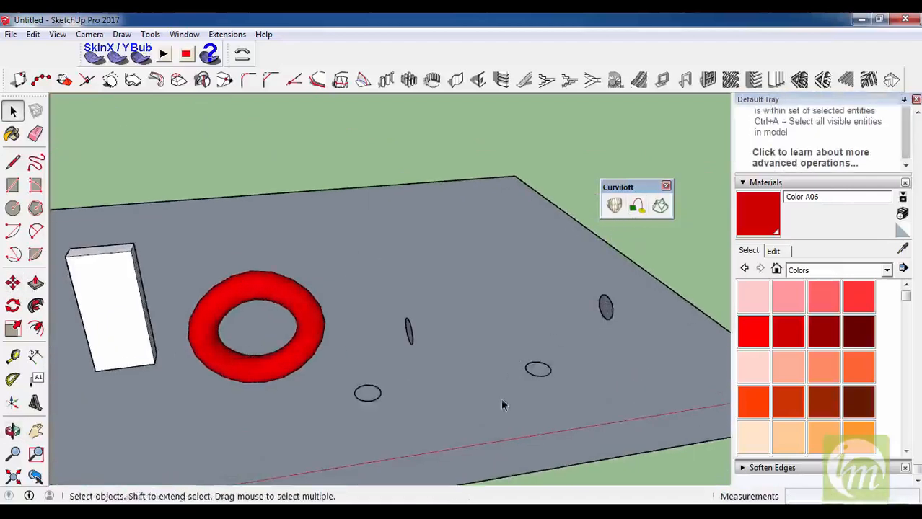
scroll(503, 401, "up", 2)
scroll(497, 291, "down", 3)
key("l")
scroll(387, 349, "up", 1)
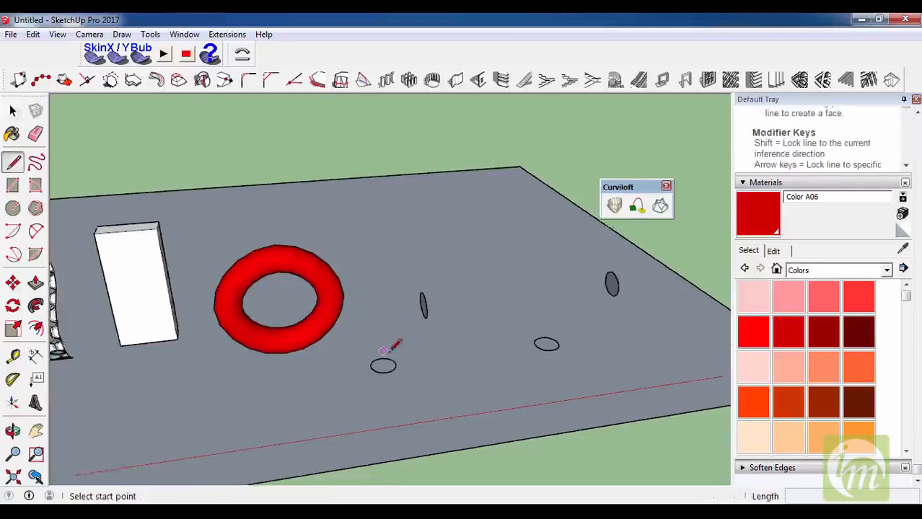
scroll(384, 351, "up", 2)
key("a")
left_click(397, 364)
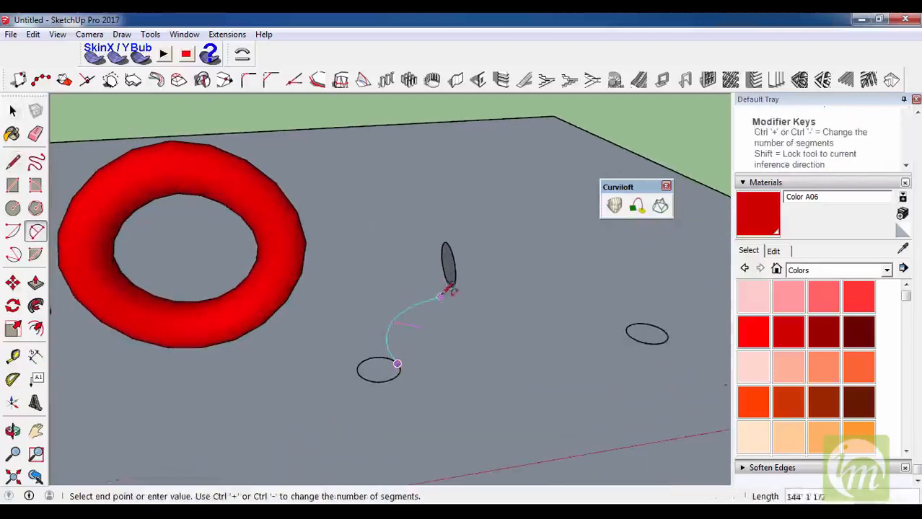
left_click(449, 284)
left_click(448, 317)
- Draw an upward-bulging arc connecting the top edges of the two upright circles
mouse_move(448, 317)
middle_mouse_down()
mouse_move(299, 274)
mouse_move(350, 310)
mouse_move(391, 290)
mouse_move(397, 223)
mouse_move(367, 257)
mouse_move(317, 235)
mouse_move(531, 365)
mouse_move(561, 324)
middle_mouse_up()
left_click(342, 233)
scroll(342, 233, "down", 2)
left_click(672, 254)
middle_click_drag(589, 247, 607, 108)
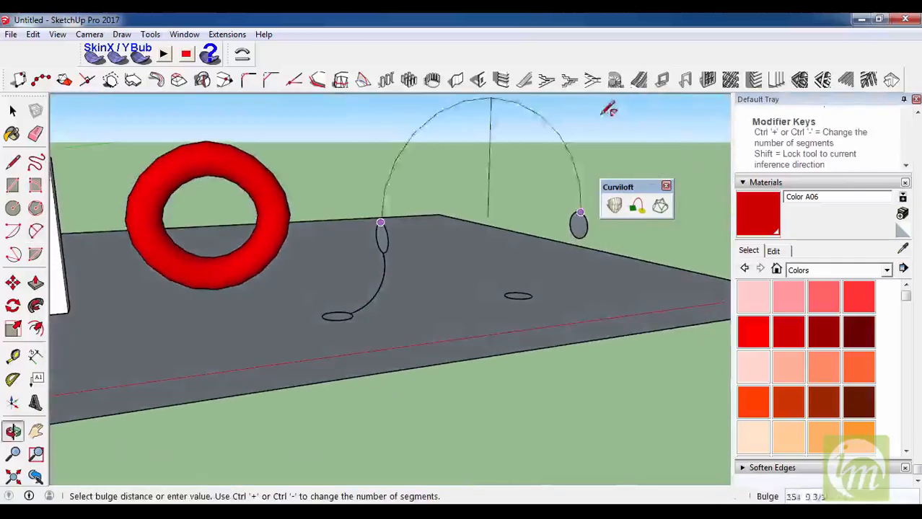
left_click(515, 178)
- Draw an arc from the lower edge of the second upright circle to the edge of the second flat circle
middle_click_drag(509, 219, 678, 264)
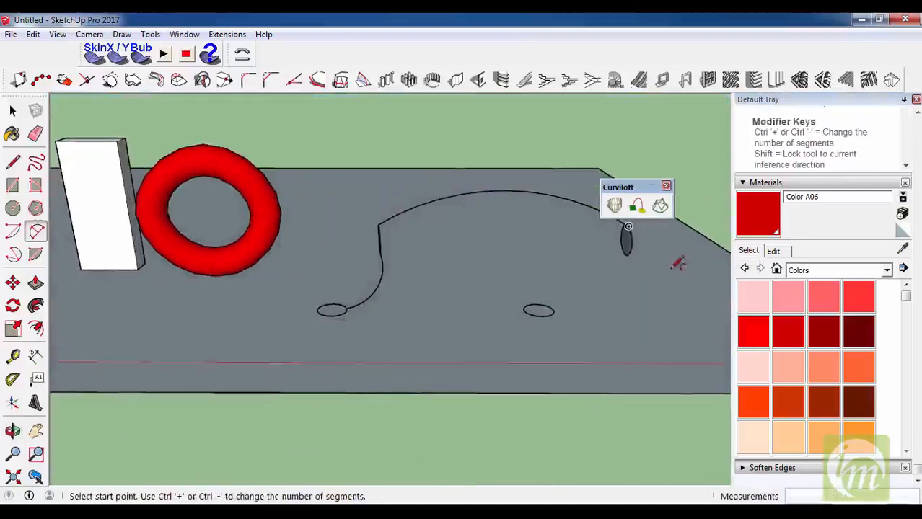
left_click(623, 251)
left_click(553, 310)
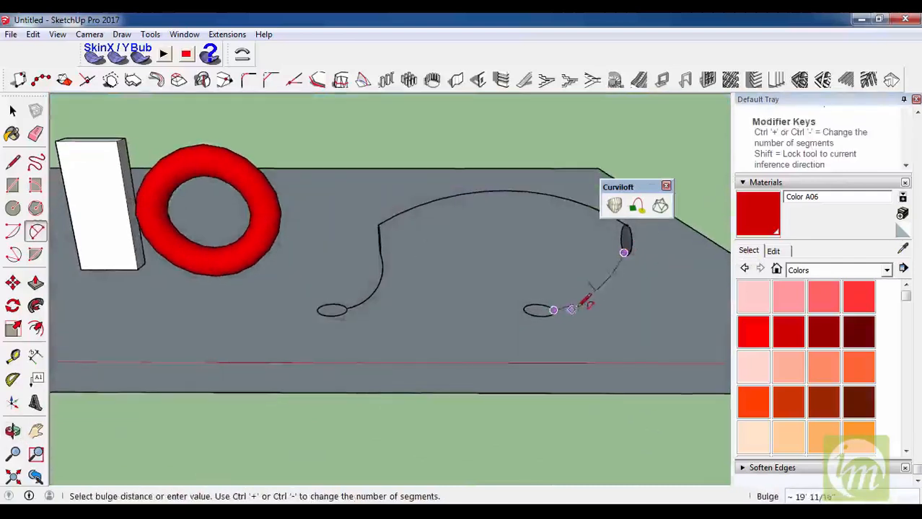
left_click(593, 298)
middle_click_drag(570, 313, 454, 374)
scroll(479, 362, "down", 2)
scroll(480, 362, "up", 4)
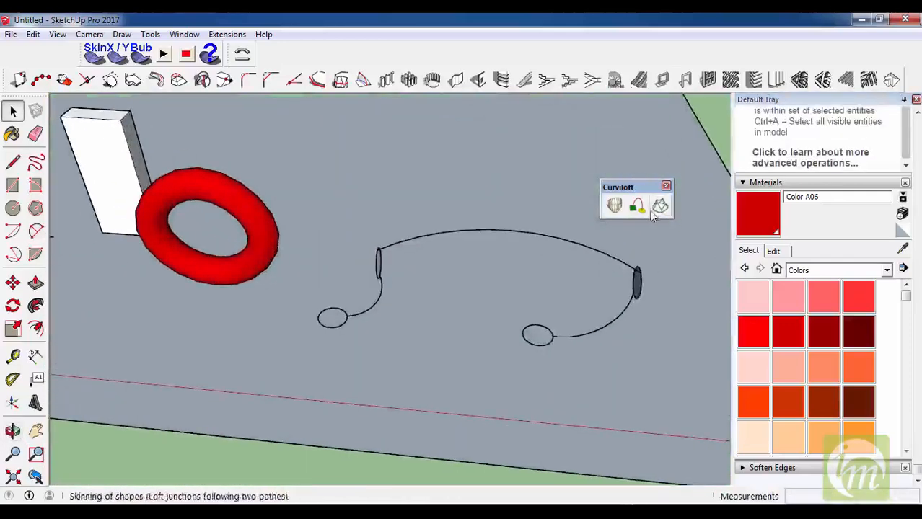
left_click(635, 207)
left_click(335, 320)
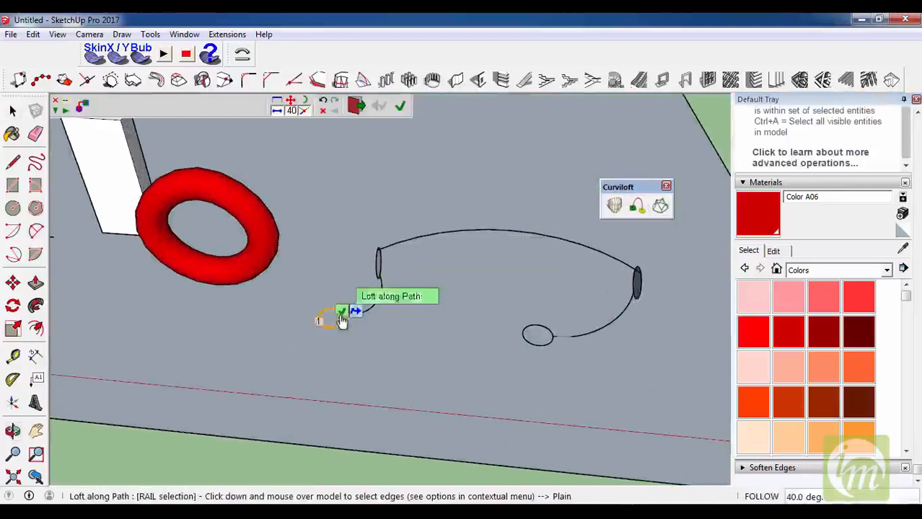
left_click(382, 269)
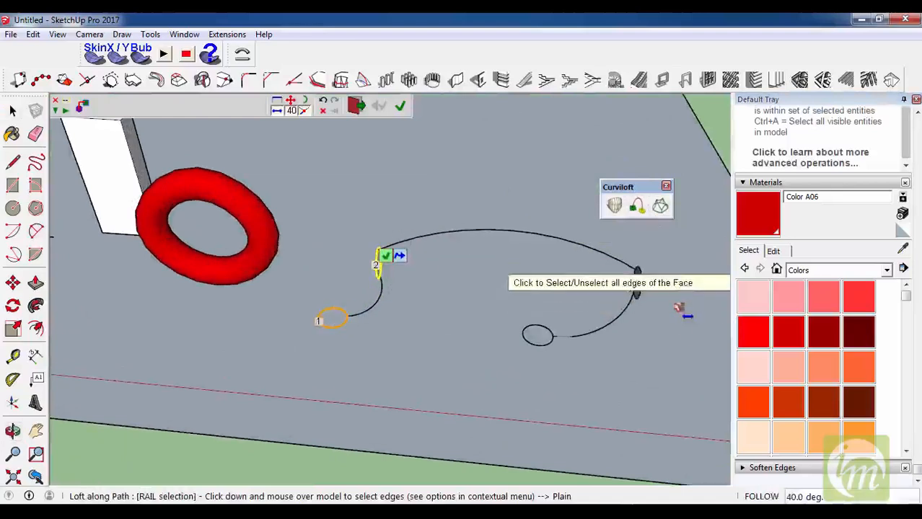
left_click(641, 292)
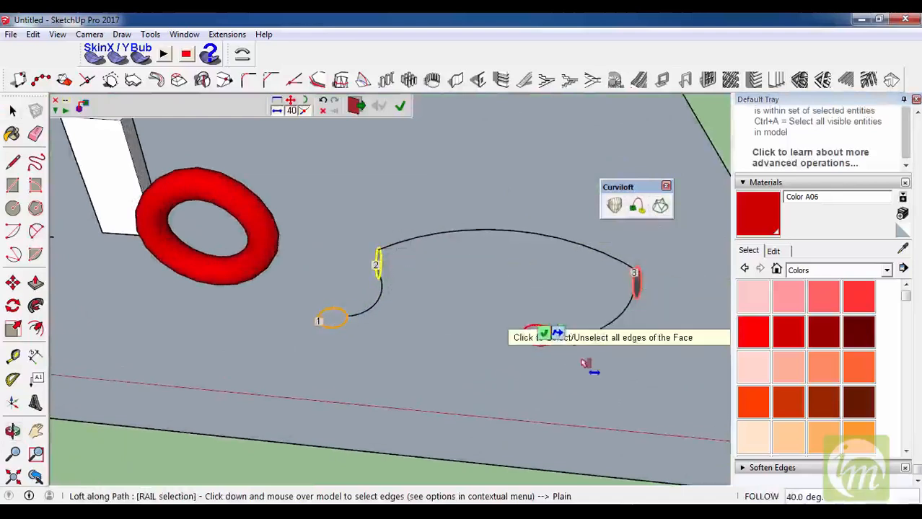
scroll(412, 288, "down", 1)
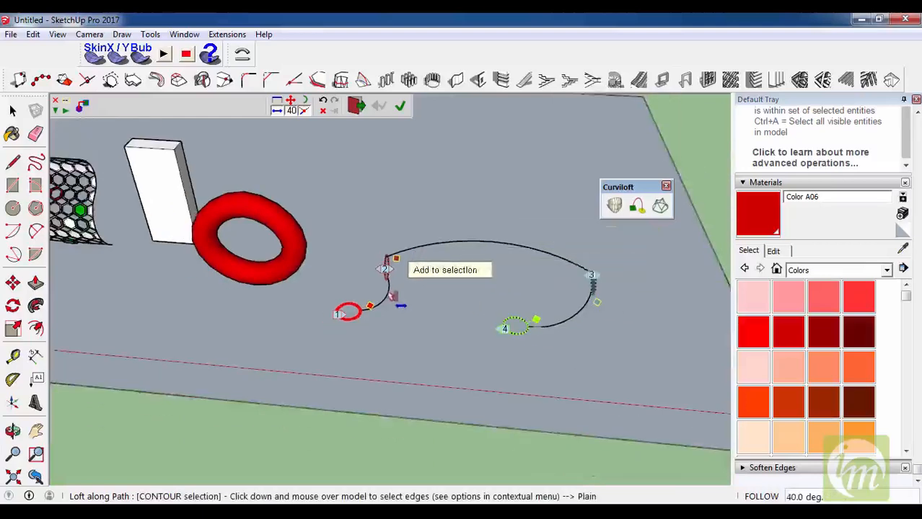
left_click(387, 306)
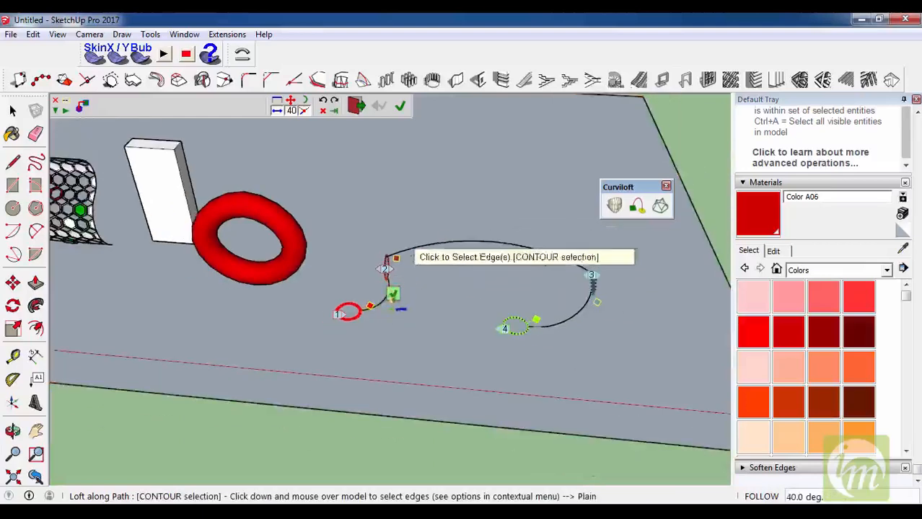
key("space")
scroll(358, 317, "up", 3)
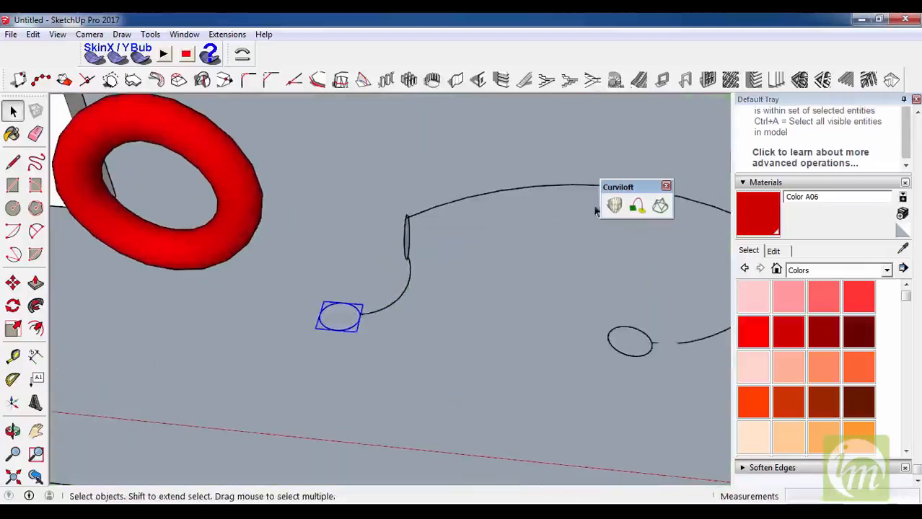
- Preview a Loft along Path through all four circles and the three arcs between them, selected in order from the first flat circle
left_click(637, 207)
left_click(360, 317)
left_click(406, 232)
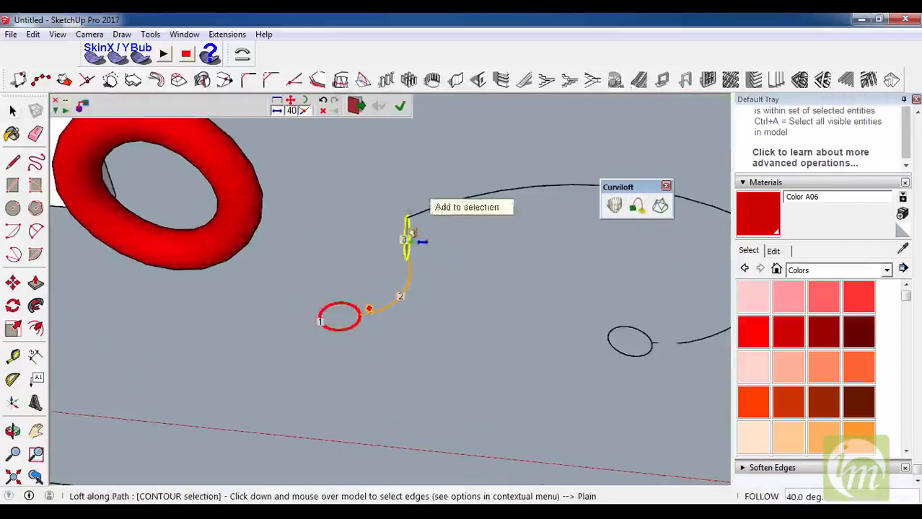
left_click(431, 214)
scroll(432, 216, "down", 2)
scroll(698, 269, "up", 2)
left_click(666, 249)
left_click(624, 307)
left_click(537, 330)
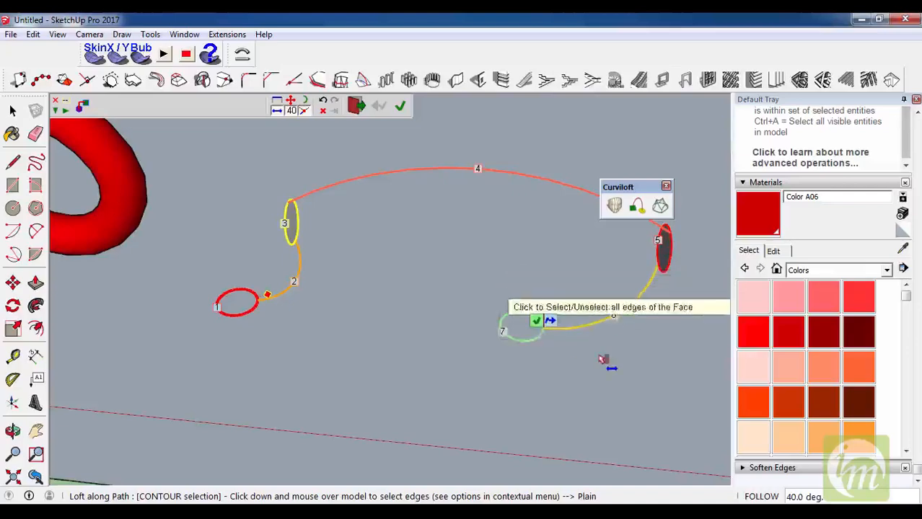
key("Return")
- Compare the alternative loft methods in the preview and set the method back to the first one
scroll(492, 341, "down", 5)
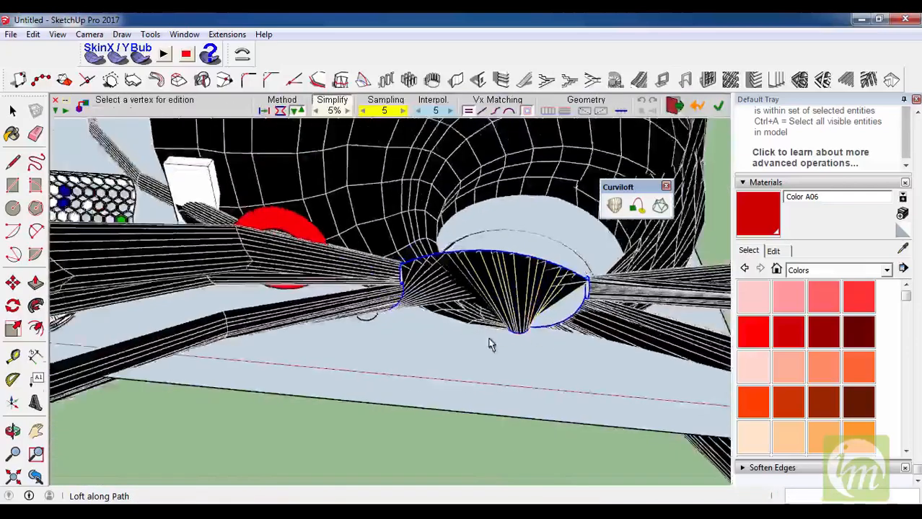
middle_click_drag(415, 330, 484, 166)
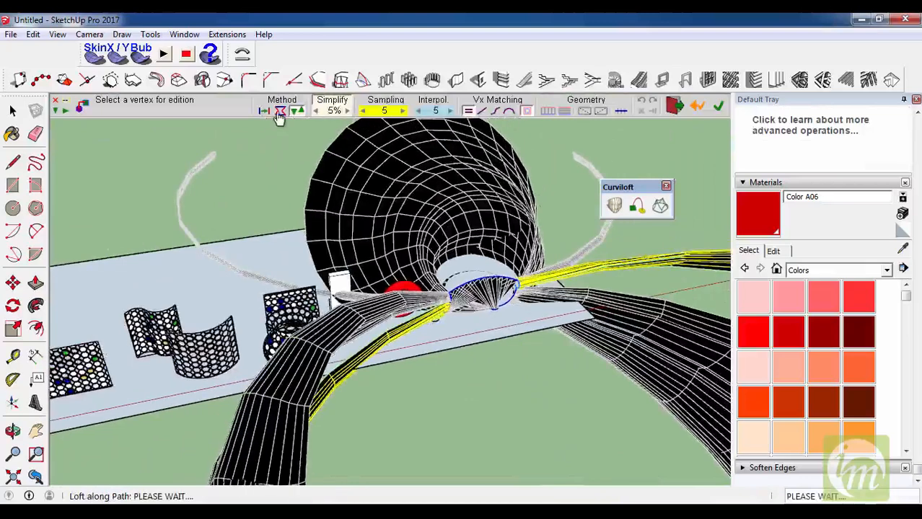
scroll(422, 261, "up", 5)
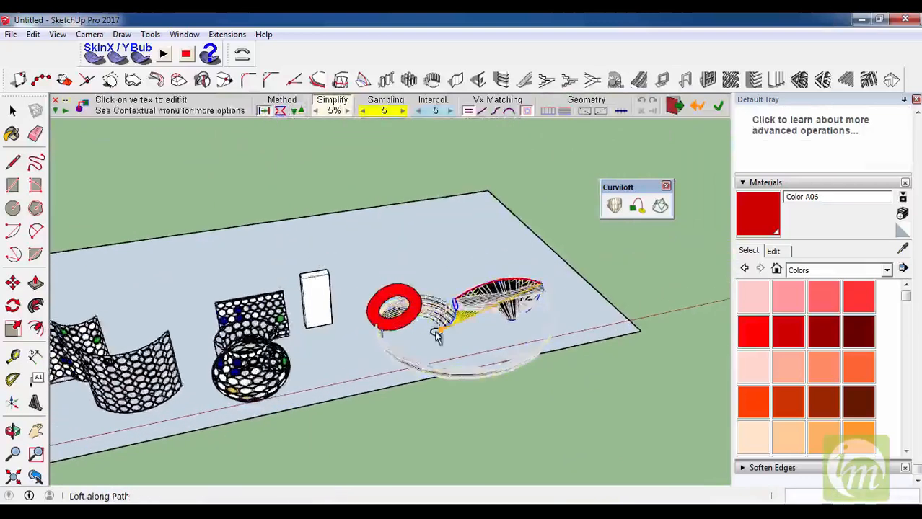
mouse_move(432, 288)
middle_mouse_down()
mouse_move(525, 209)
mouse_move(533, 268)
mouse_move(516, 339)
mouse_move(391, 354)
mouse_move(556, 395)
mouse_move(331, 298)
mouse_move(622, 329)
mouse_move(278, 214)
mouse_move(437, 272)
mouse_move(570, 239)
mouse_move(481, 223)
mouse_move(520, 260)
mouse_move(621, 304)
mouse_move(548, 296)
mouse_move(434, 325)
mouse_move(498, 285)
mouse_move(492, 273)
mouse_move(440, 288)
middle_mouse_up()
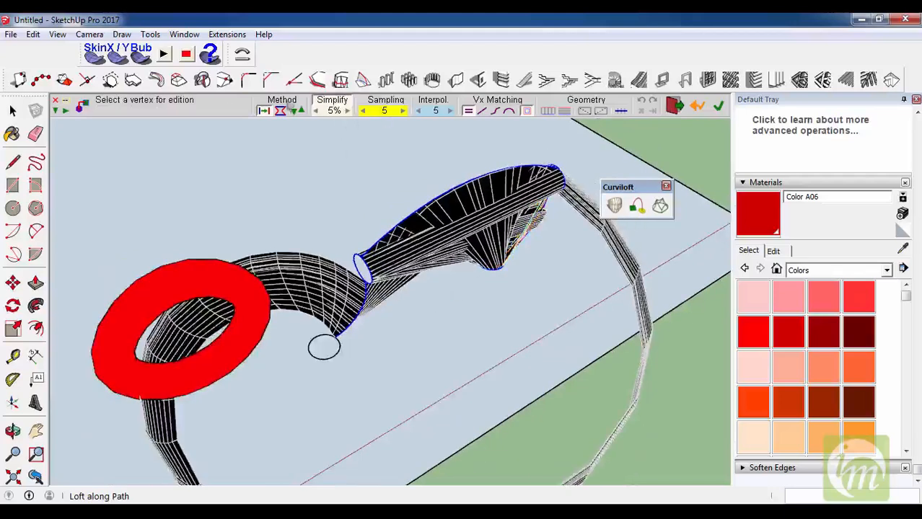
left_click(296, 112)
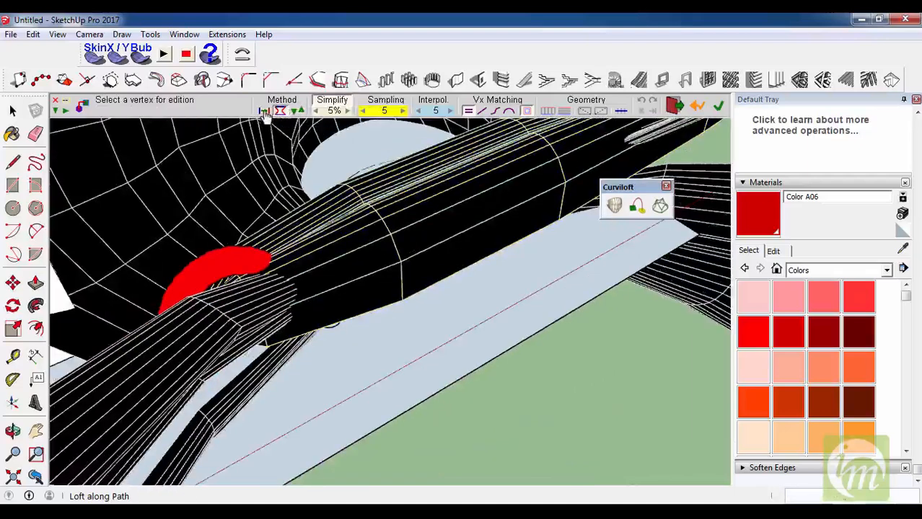
left_click(264, 113)
middle_click_drag(389, 195, 401, 127)
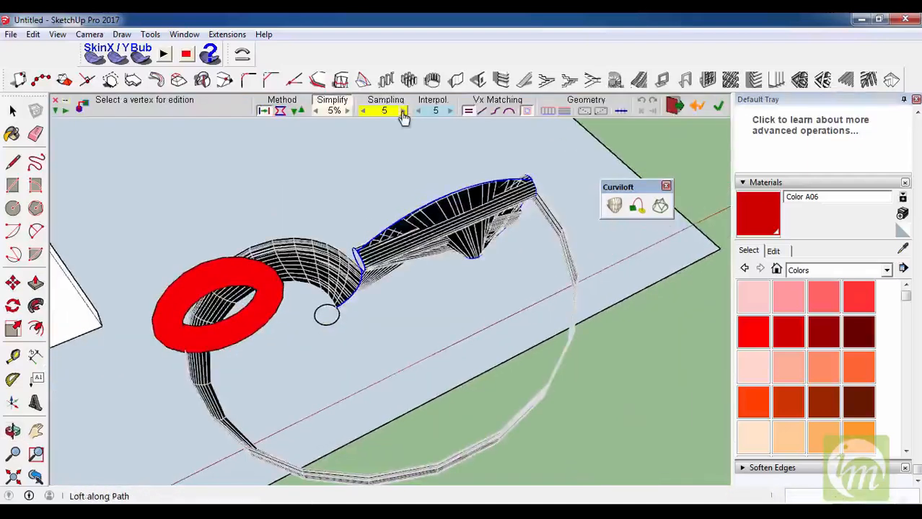
- Set the loft's sampling and interpolation to 6 and simplification to 7%, and change its vertex matching to the arc option
left_click(402, 112)
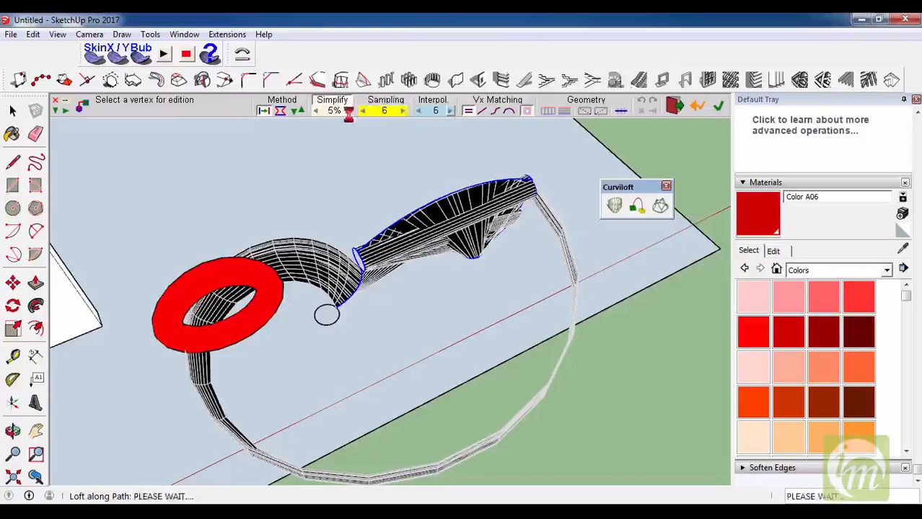
left_click(482, 112)
middle_click_drag(509, 239, 552, 118)
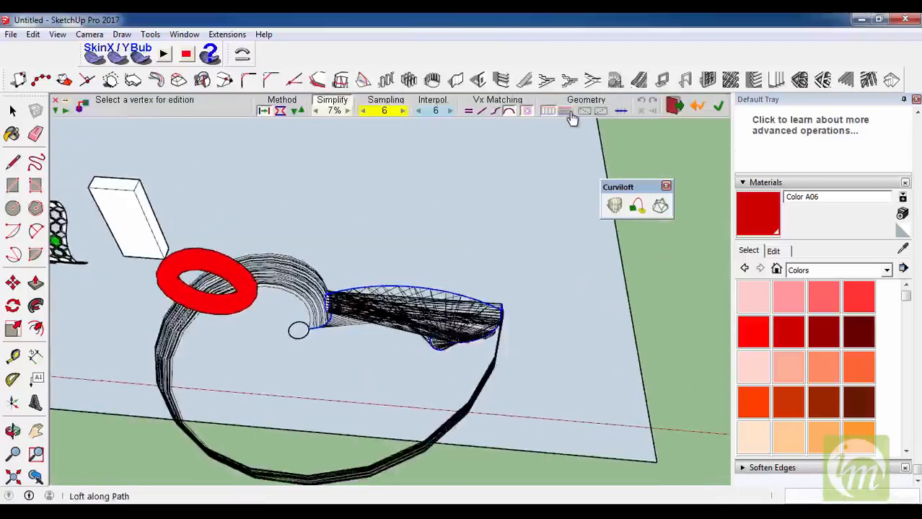
- Try the different geometry options on the loft preview and generate the loft geometry
middle_click_drag(418, 292, 543, 177)
scroll(411, 328, "up", 5)
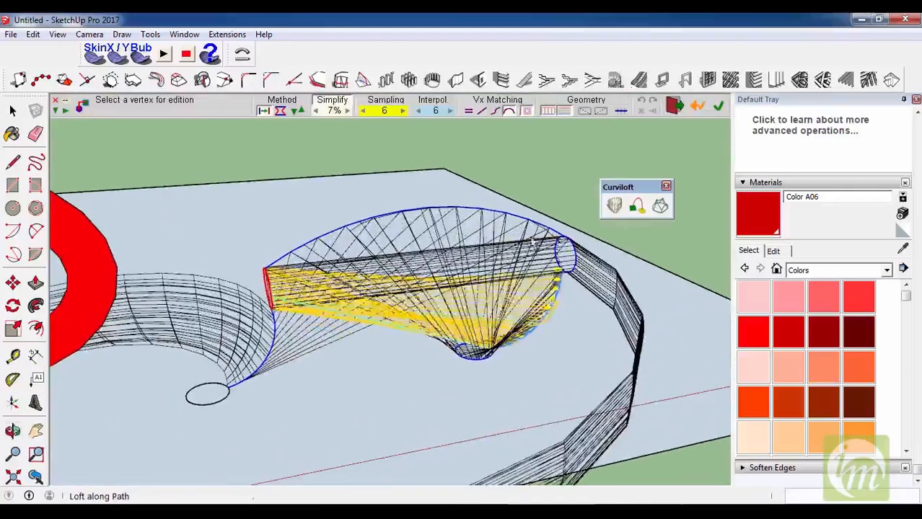
left_click(584, 112)
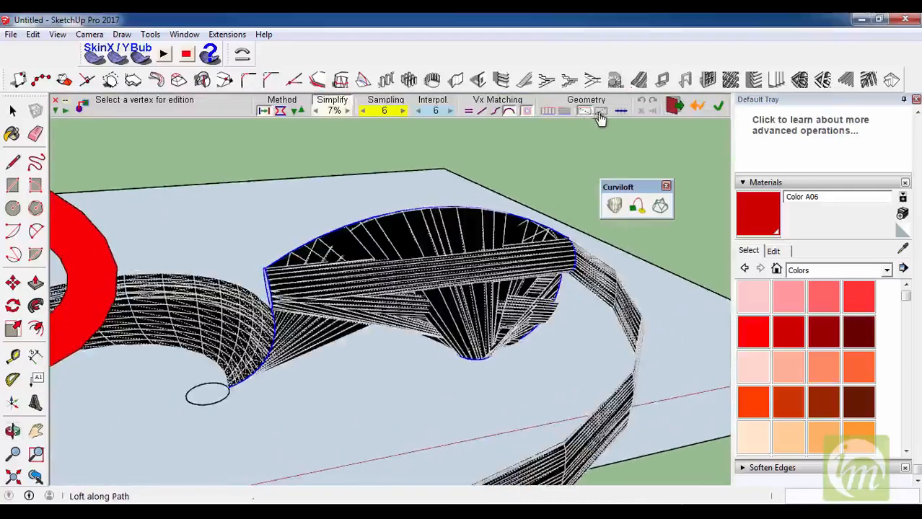
left_click(600, 111)
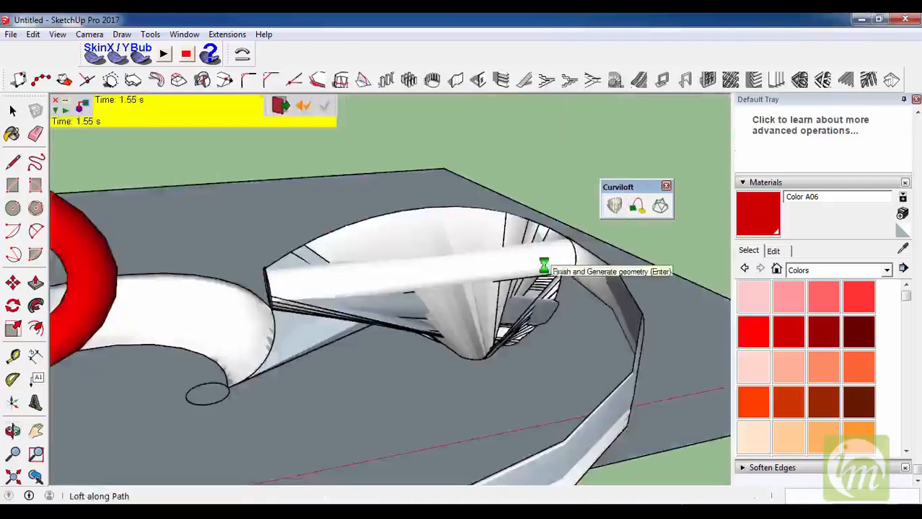
- Paint the generated loft with Color A08
scroll(543, 266, "down", 2)
middle_click_drag(475, 290, 453, 282)
scroll(455, 281, "down", 2)
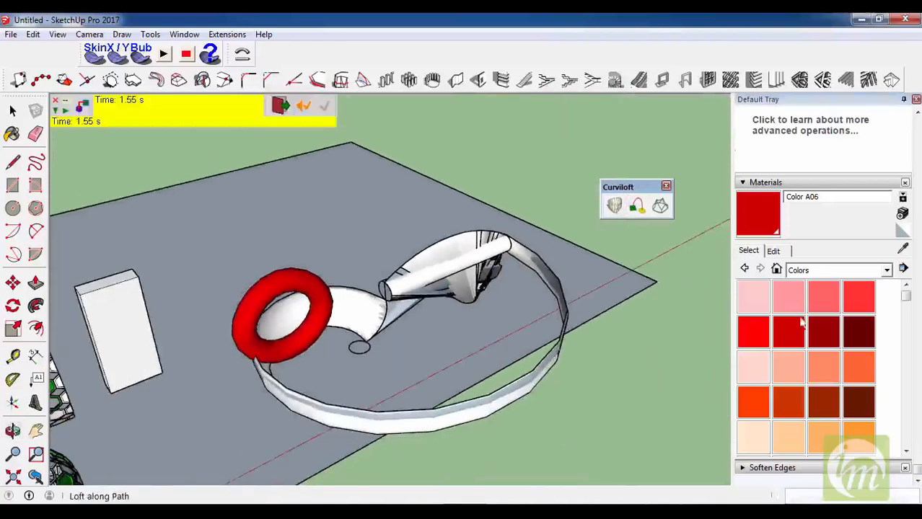
left_click(857, 334)
left_click(456, 273)
middle_click_drag(441, 342, 389, 396)
key("space")
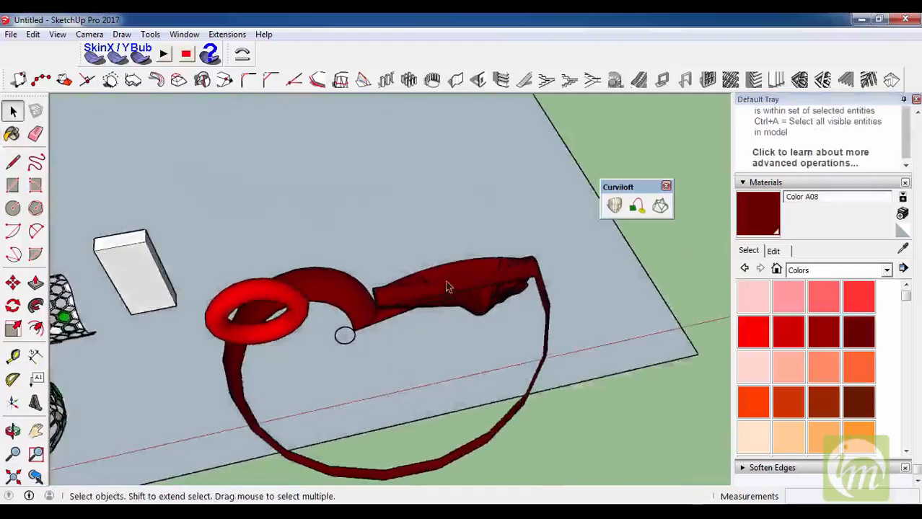
- Delete the dark red loft and the remaining circles and arcs beside the red ring
scroll(446, 303, "up", 2)
scroll(459, 297, "down", 2)
middle_click_drag(459, 298, 453, 399)
scroll(451, 310, "down", 2)
scroll(473, 309, "up", 2)
left_click(496, 292)
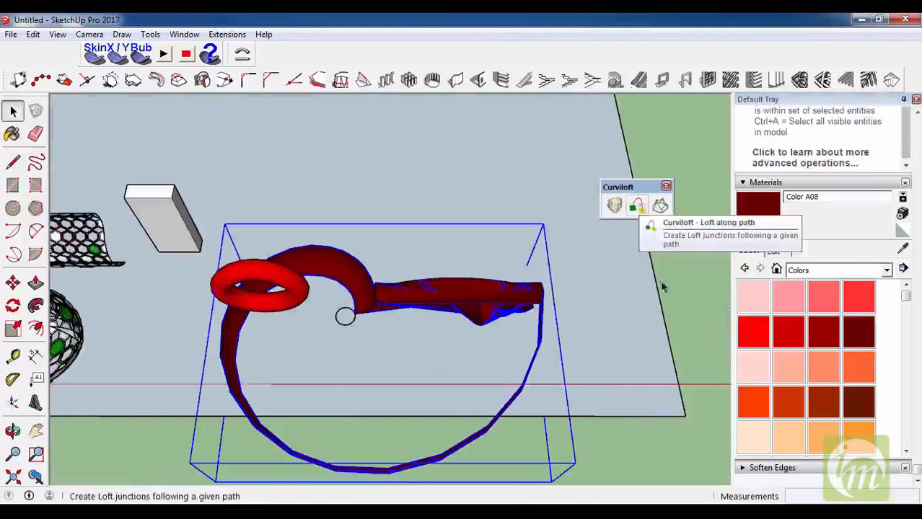
key("Delete")
middle_click_drag(463, 272, 274, 202)
left_click_drag(283, 165, 614, 414)
key("Delete")
scroll(521, 375, "down", 3)
middle_click_drag(519, 375, 465, 300)
scroll(473, 300, "up", 3)
scroll(472, 298, "up", 4)
key("c")
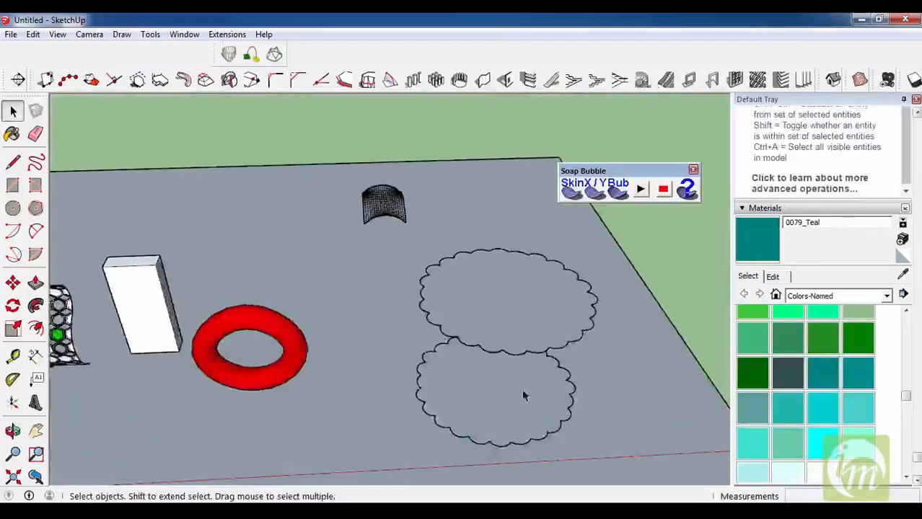
- Dock the Soap Bubble toolbar and float the Curviloft toolbar over the model
scroll(522, 389, "up", 3)
scroll(524, 411, "down", 3)
scroll(501, 374, "up", 1)
left_click_drag(621, 171, 339, 54)
left_click_drag(216, 54, 581, 209)
- Select both scalloped faces with their outlines and preview a Loft by Spline between them
middle_click_drag(536, 421, 491, 440)
scroll(448, 365, "up", 5)
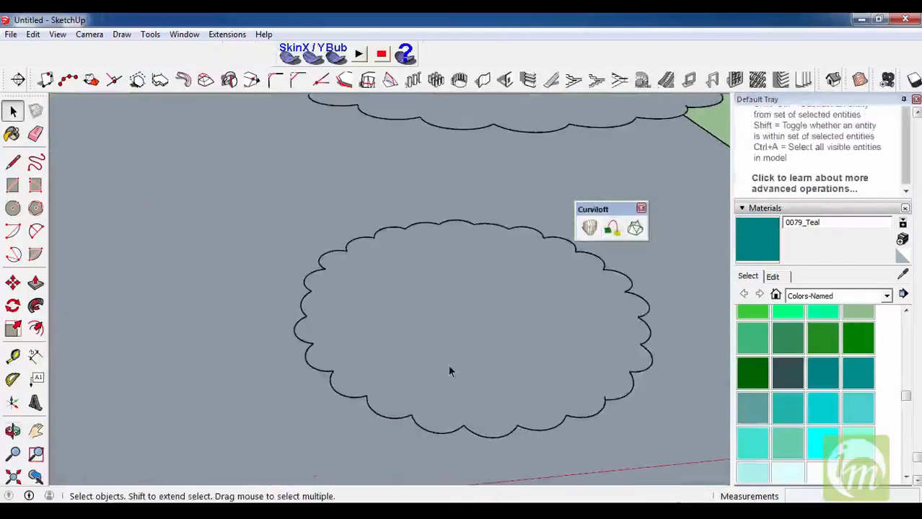
left_click(406, 347)
scroll(406, 347, "down", 3)
double_click(446, 249, "shift")
middle_click_drag(455, 254, 540, 277)
scroll(541, 277, "down", 4)
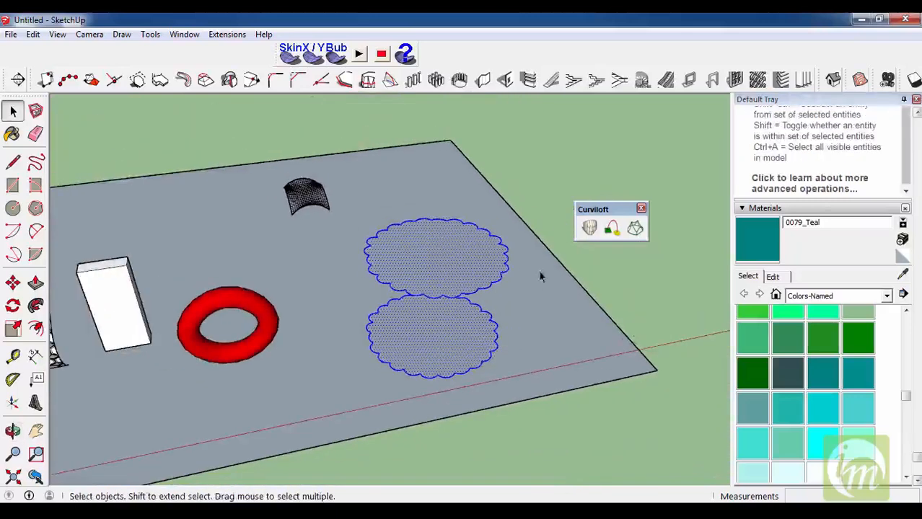
left_click(590, 229)
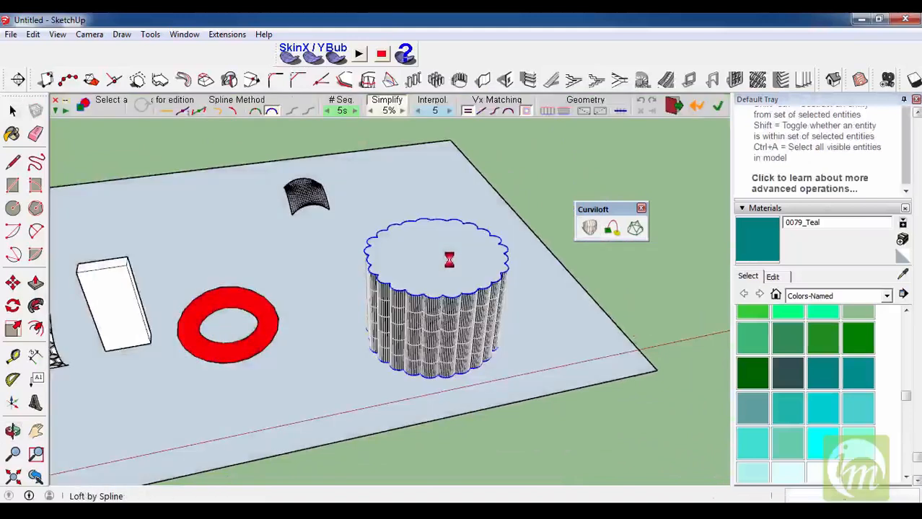
- Switch the spline method of the scalloped loft preview to the one using 10 segments
scroll(415, 323, "up", 2)
middle_click_drag(420, 325, 404, 291)
scroll(402, 292, "up", 4)
scroll(402, 293, "down", 5)
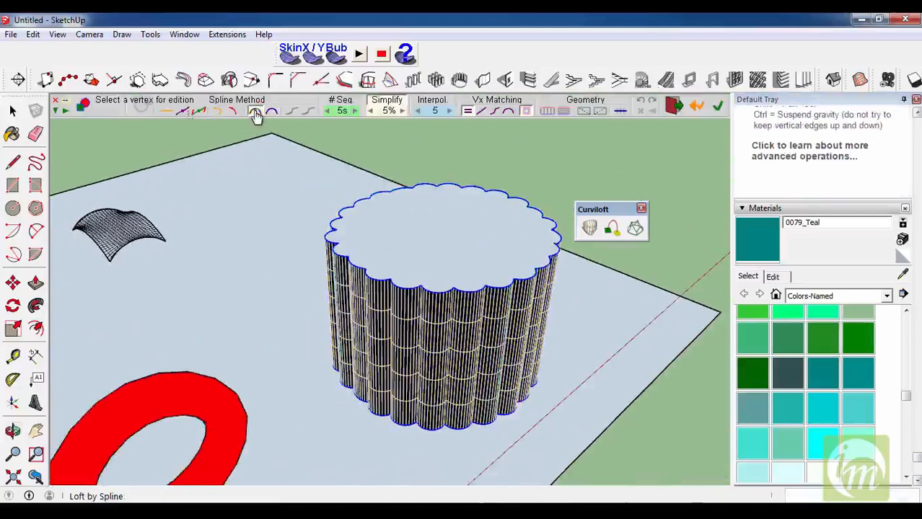
middle_click_drag(415, 314, 555, 310)
scroll(402, 272, "up", 4)
scroll(491, 310, "down", 3)
scroll(505, 281, "down", 3)
scroll(462, 241, "up", 2)
middle_click_drag(351, 236, 424, 261)
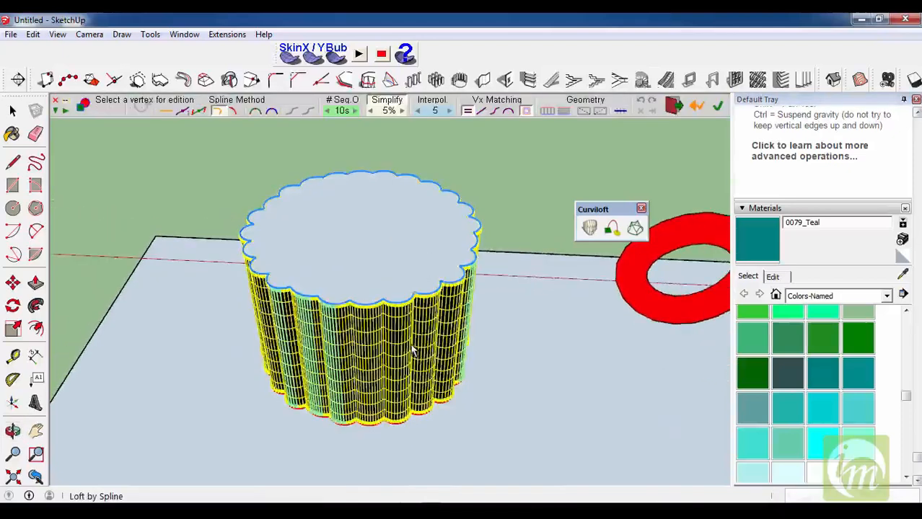
- Open the loft junction's properties, clear the Curviloft toolbar off them, and set the junction's 45° twist to 4
left_click(413, 349)
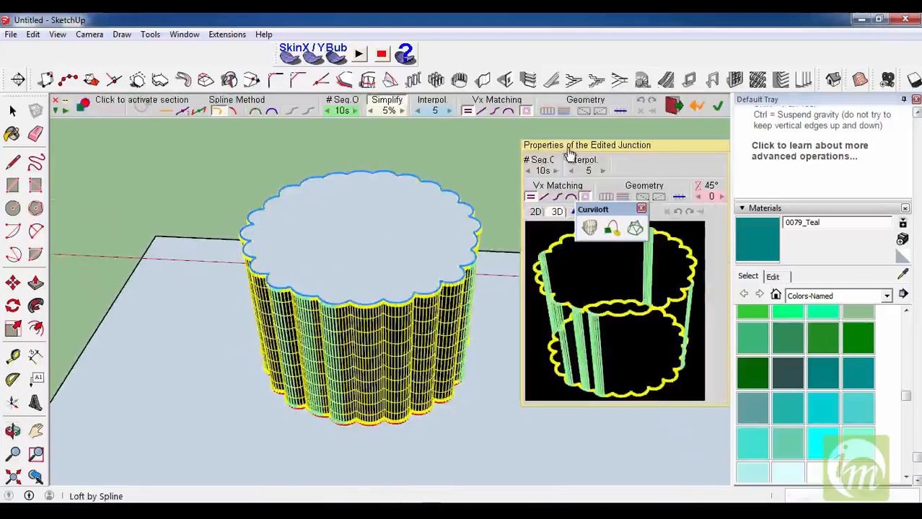
left_click_drag(606, 209, 262, 58)
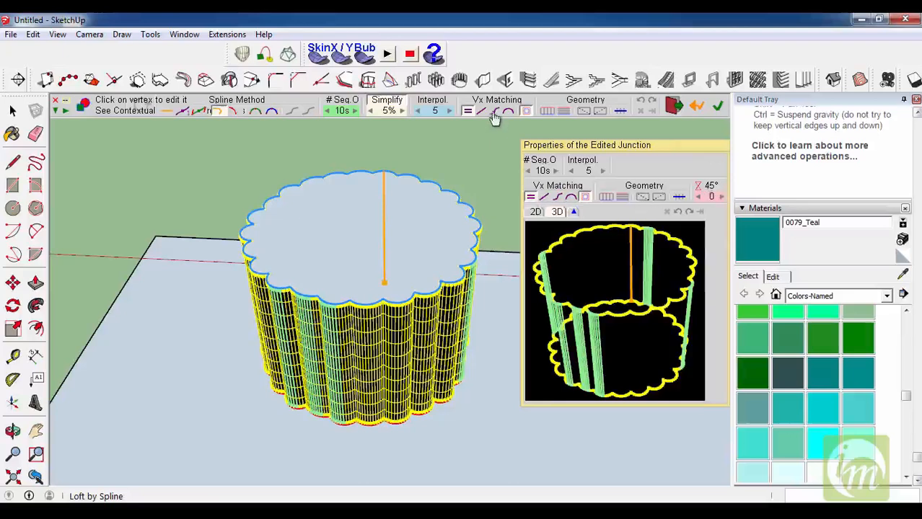
left_click(721, 202)
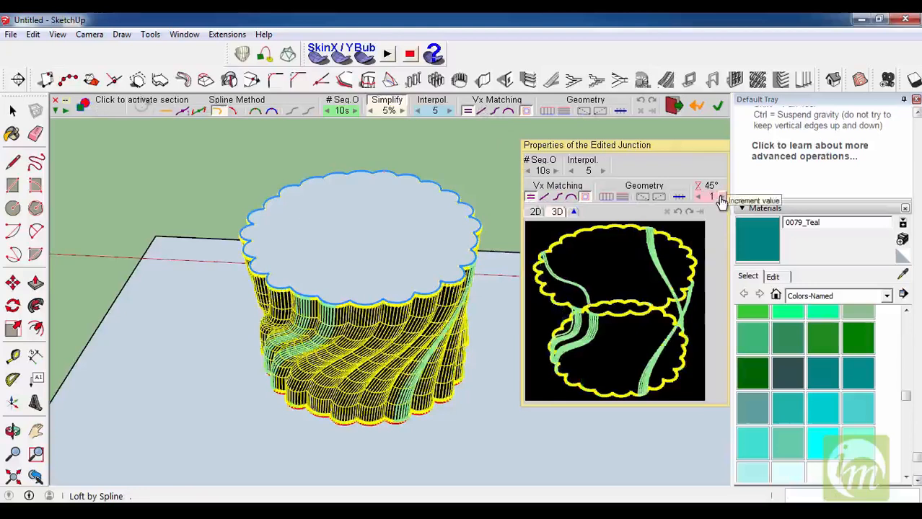
left_click(721, 199)
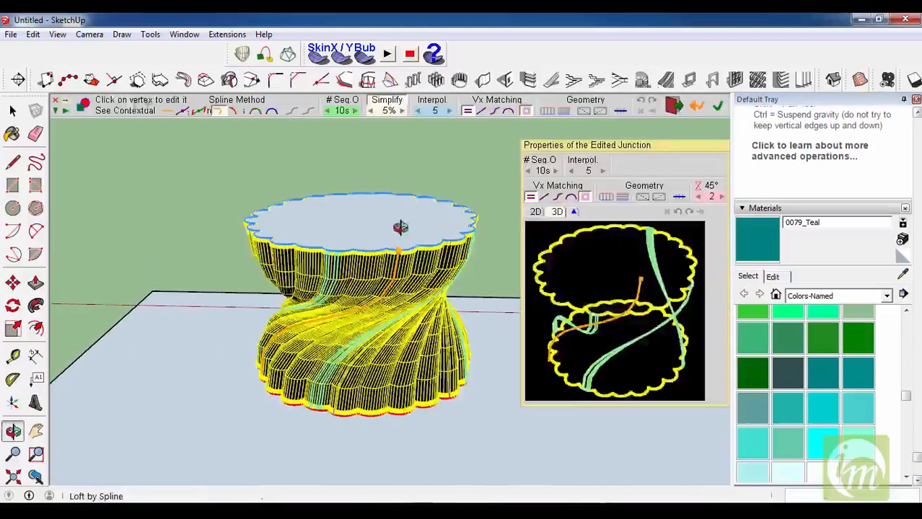
left_click(720, 199)
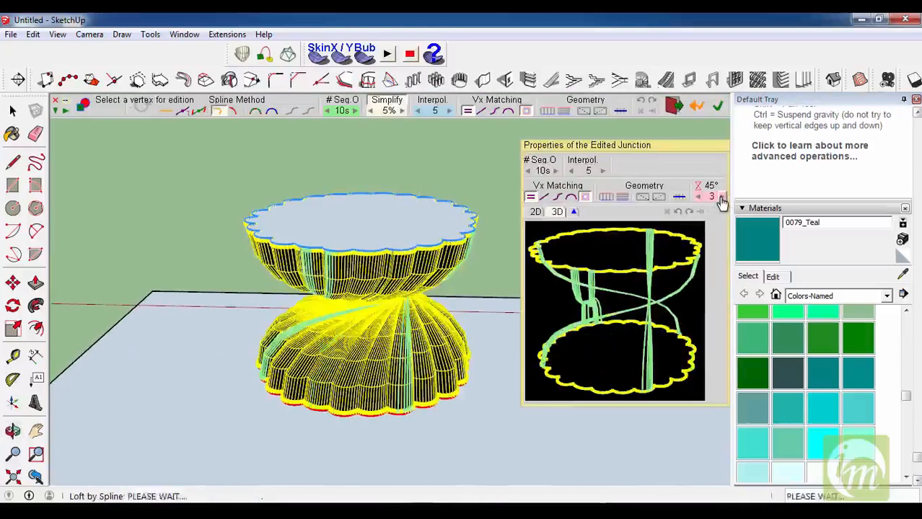
left_click(721, 203)
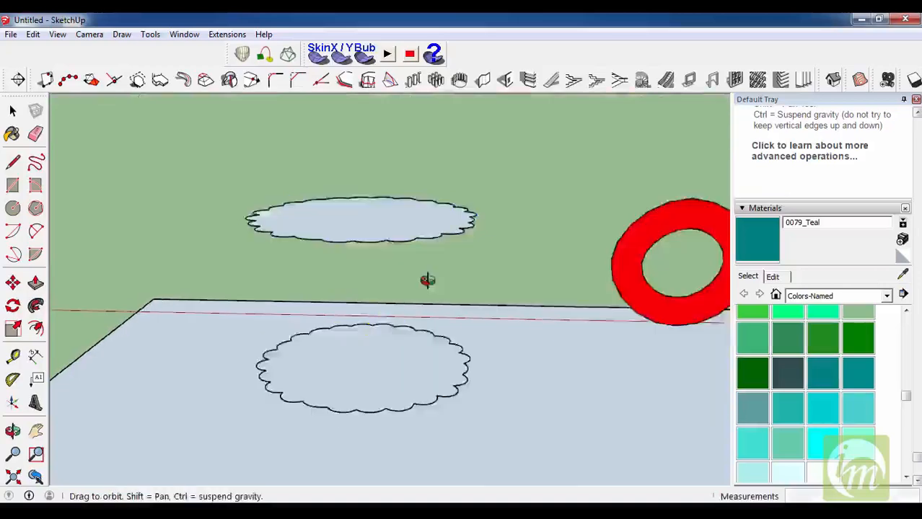
middle_click_drag(426, 278, 546, 384)
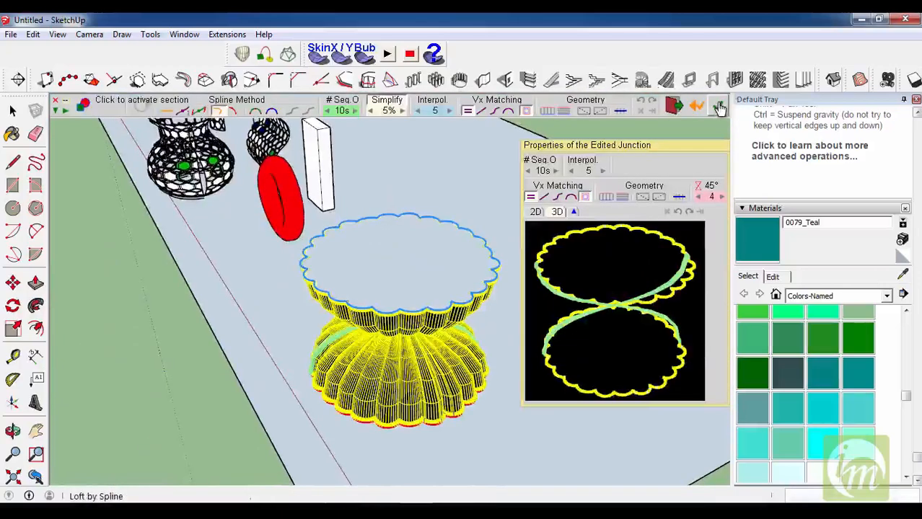
- Generate the twisted loft between the scalloped faces and paint it with 0079_Teal
left_click(718, 106)
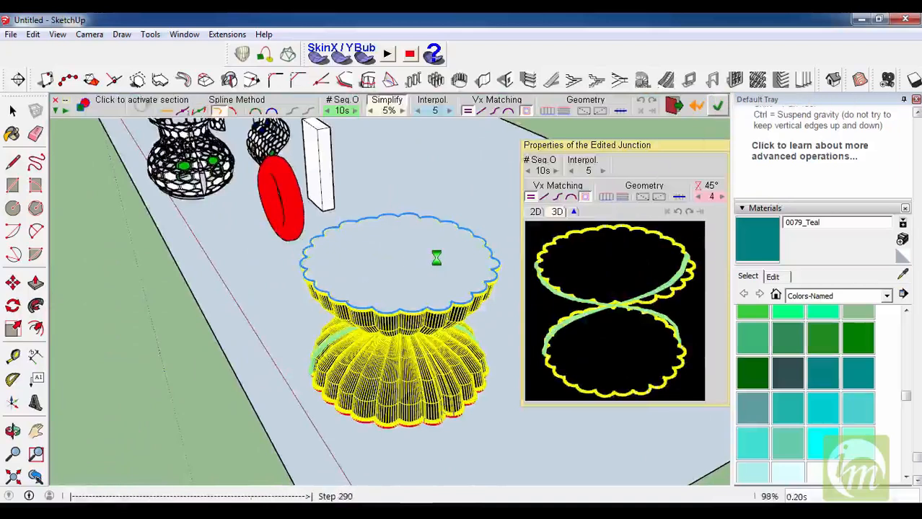
middle_click_drag(436, 258, 654, 285)
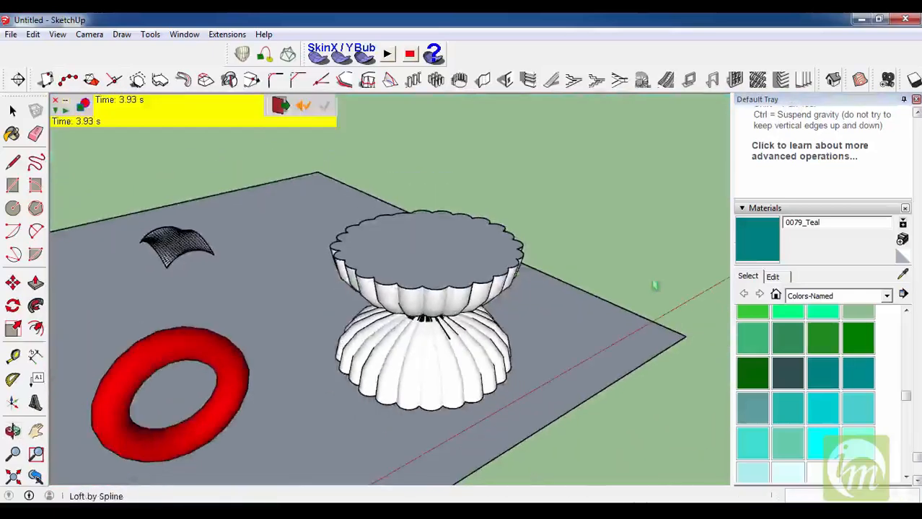
left_click(757, 242)
left_click(439, 324)
scroll(549, 222, "down", 3)
key("space")
scroll(559, 231, "down", 2)
mouse_move(570, 247)
middle_mouse_down()
mouse_move(191, 354)
mouse_move(468, 272)
mouse_move(336, 325)
middle_mouse_up()
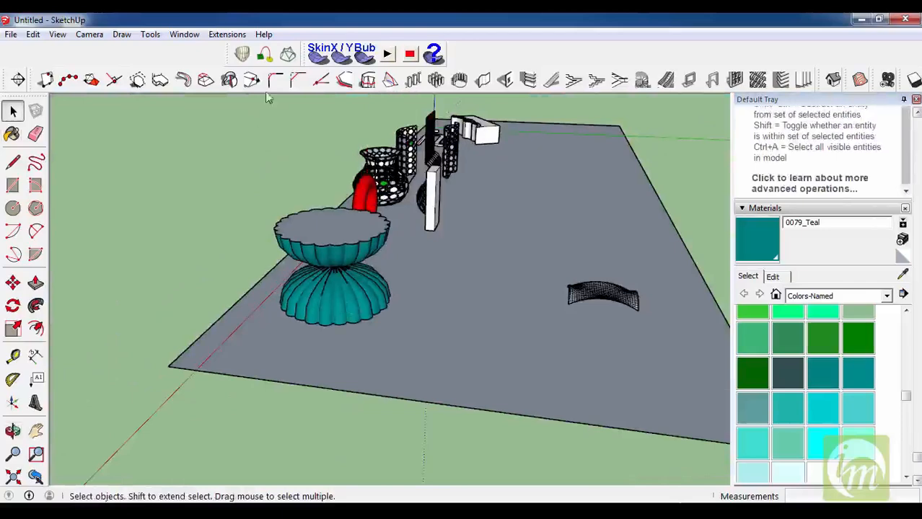
- Dock the Curviloft toolbar after the Soap Bubble toolbar and delete the small curved mesh on the ground plane
left_click_drag(226, 52, 446, 55)
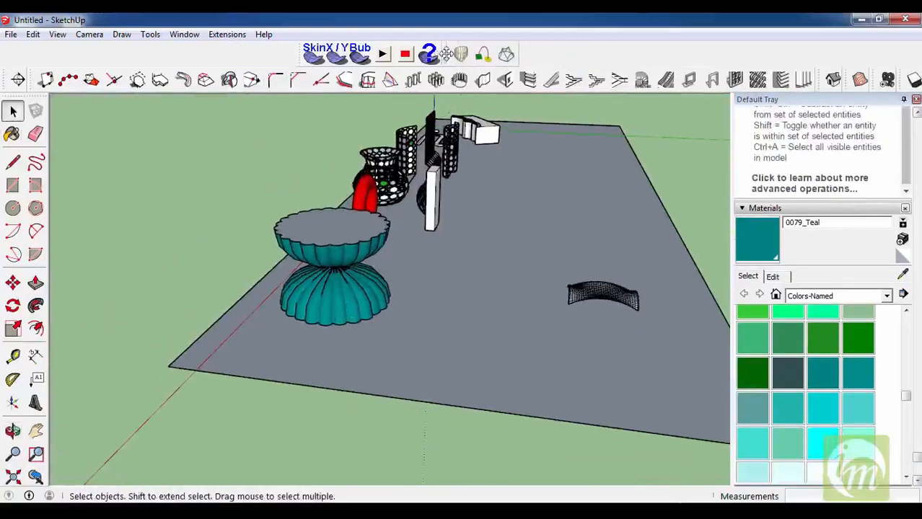
mouse_move(409, 290)
middle_mouse_down()
mouse_move(260, 404)
mouse_move(345, 272)
mouse_move(136, 270)
mouse_move(512, 353)
mouse_move(237, 340)
mouse_move(391, 456)
mouse_move(521, 354)
mouse_move(236, 357)
middle_mouse_up()
scroll(346, 271, "up", 4)
scroll(237, 341, "down", 3)
scroll(521, 354, "up", 3)
scroll(236, 357, "down", 4)
scroll(494, 216, "down", 1)
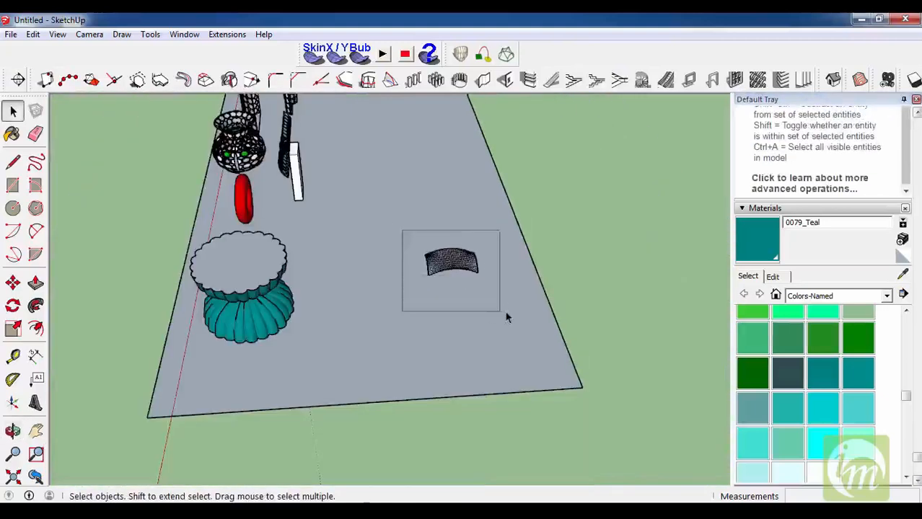
key("Delete")
- Draw a rectangle on the ground plane beside the teal loft and float the Soap Bubble toolbar over the model
middle_click_drag(512, 316, 581, 304)
scroll(425, 314, "up", 5)
middle_click_drag(397, 339, 396, 249)
key("r")
left_click(645, 313)
key("space")
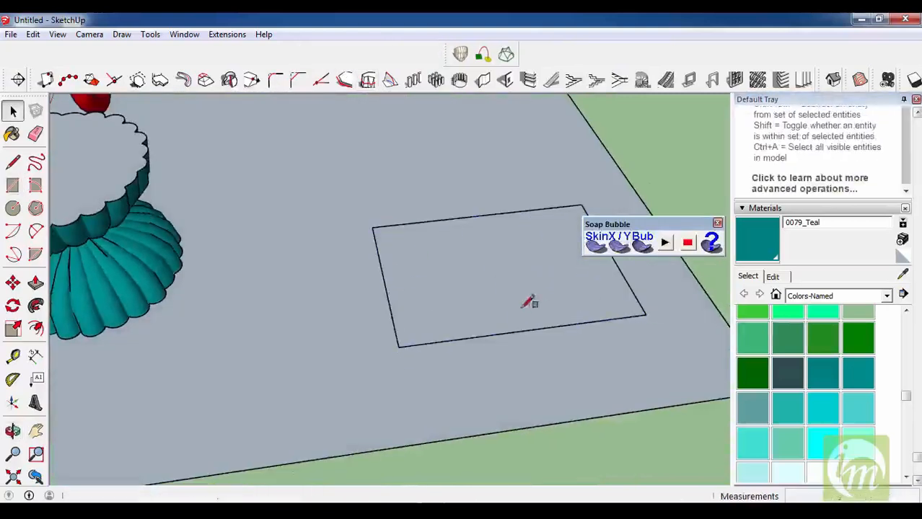
- Make the rectangle a component and open it for editing
left_click(541, 308)
key("g")
key("Return")
double_click(488, 299)
scroll(494, 306, "up", 1)
scroll(495, 306, "up", 1)
middle_click_drag(466, 285, 408, 296)
key("a")
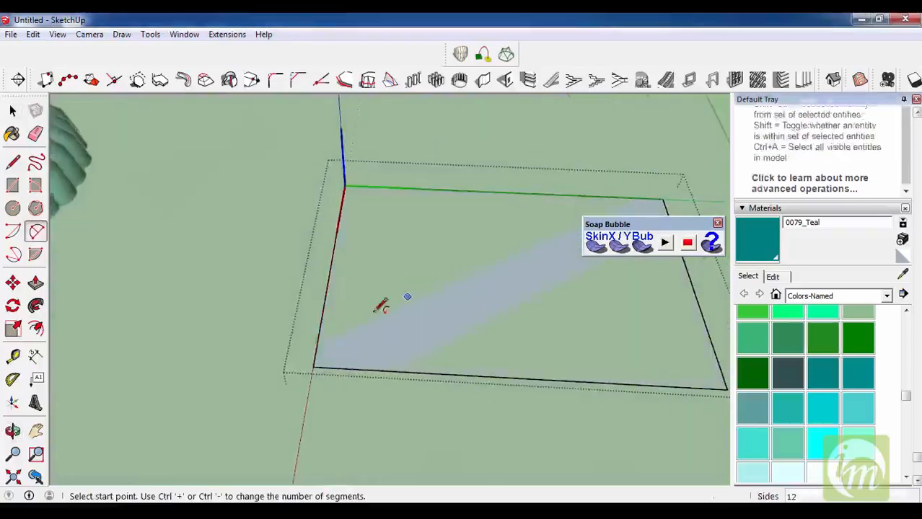
left_click(313, 366)
scroll(293, 341, "down", 2)
left_click(613, 377)
middle_click_drag(455, 315, 539, 231)
left_click(516, 241)
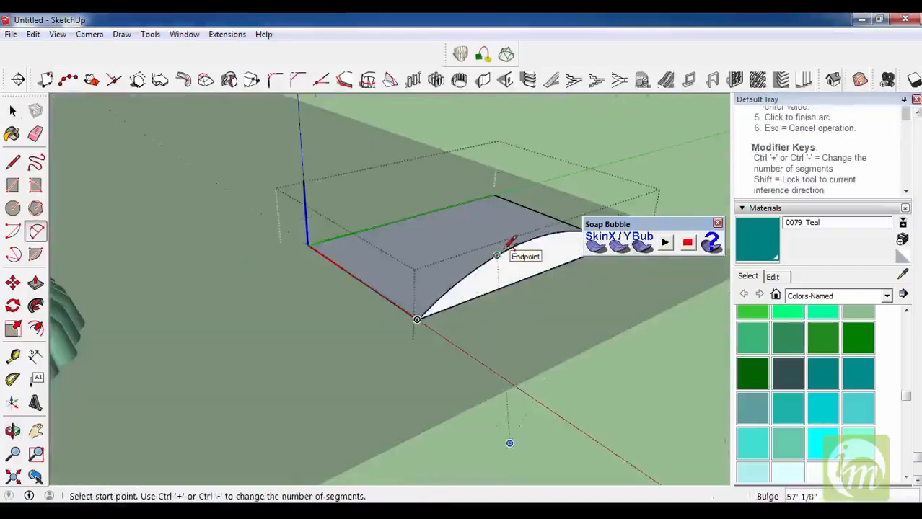
key("ctrl+z")
- Draw an upright arc with an 80' bulge over the rectangle's long edge opposite the green axis
left_click(418, 318)
middle_click_drag(418, 318, 437, 328)
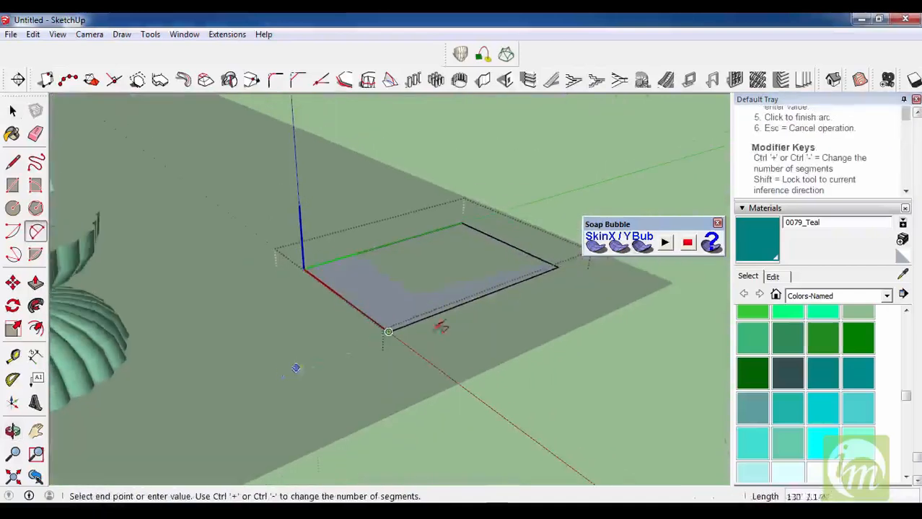
left_click(567, 269)
middle_click_drag(494, 246, 407, 215)
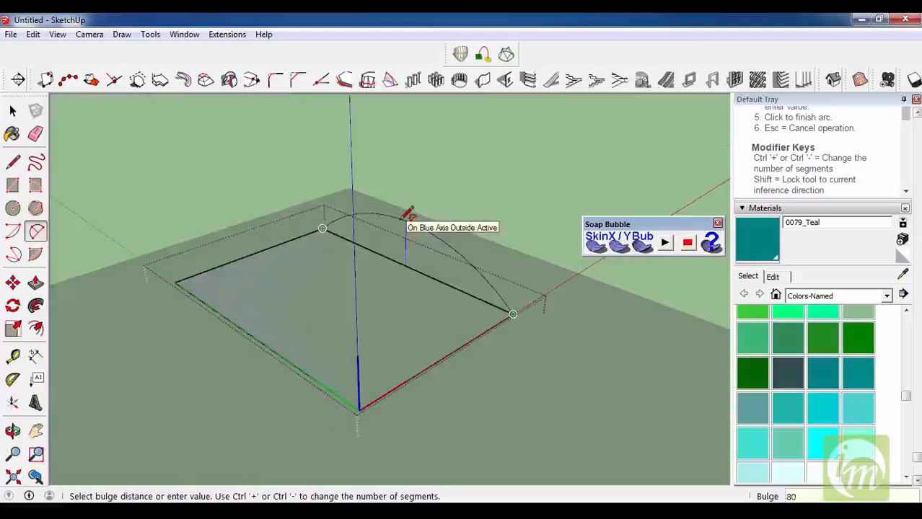
key("Return")
- Draw an upright arc with an 80' bulge over the rectangle's edge on the red axis
middle_click_drag(410, 254, 513, 303)
scroll(522, 277, "up", 4)
left_click(522, 276)
scroll(489, 273, "down", 1)
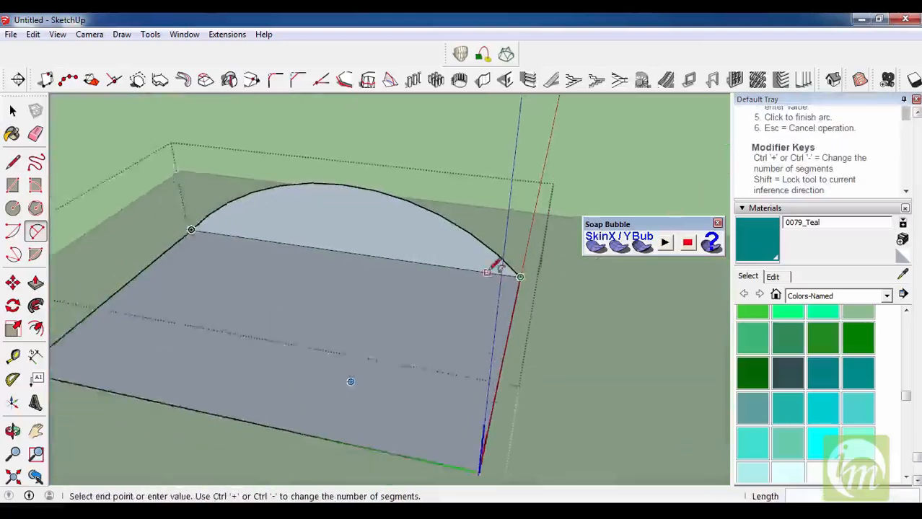
scroll(494, 266, "down", 2)
left_click(482, 423)
middle_click_drag(510, 282, 410, 274)
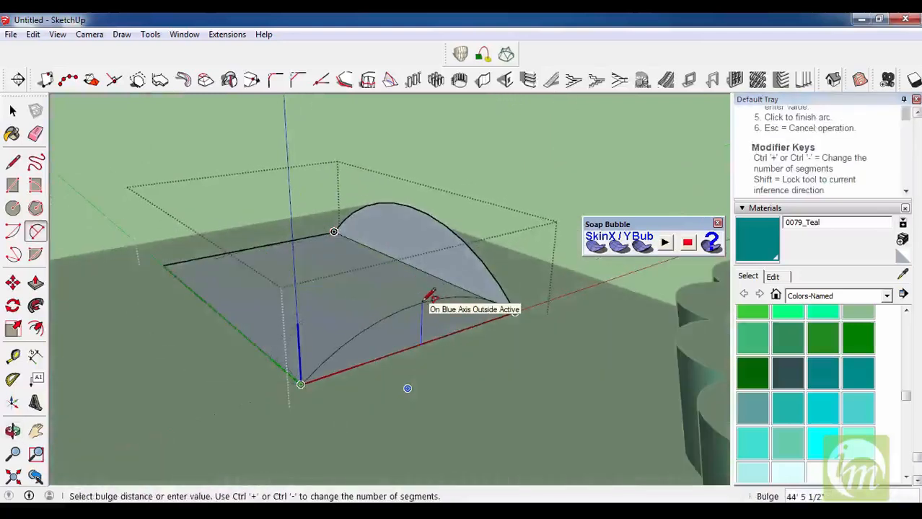
type("80")
key("Return")
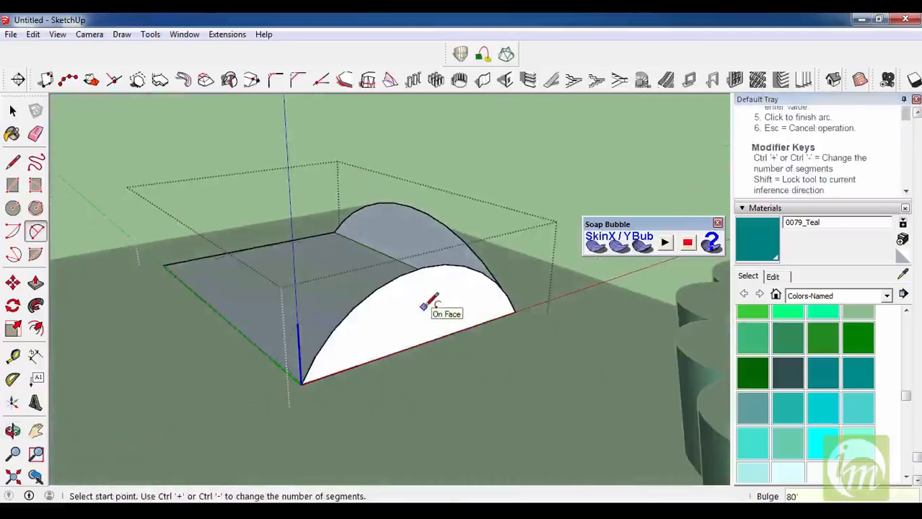
- Draw a matching upright arc over the rectangle's long edge on the green axis
middle_click_drag(556, 354, 77, 372)
scroll(174, 366, "up", 4)
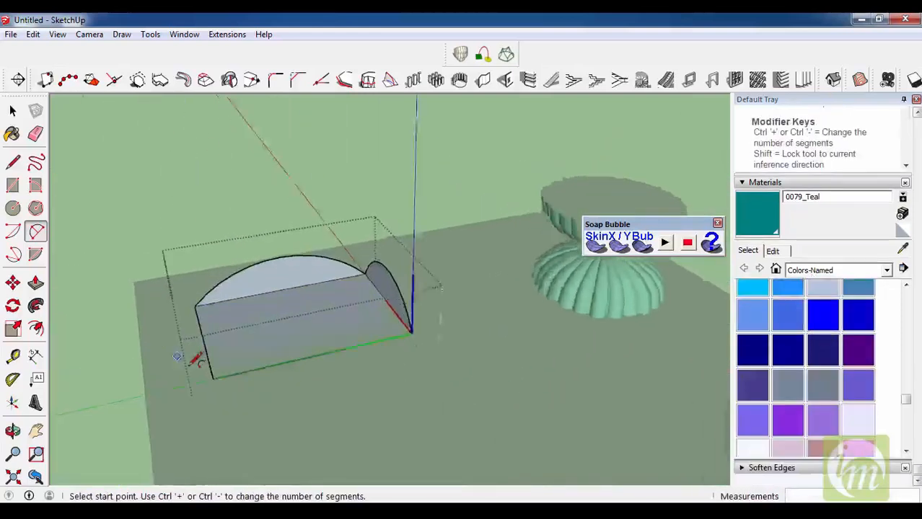
left_click(243, 389)
left_click(633, 296)
left_click(453, 253)
middle_click_drag(453, 253, 299, 362)
- Draw an upright arc along the blue axis over the rectangle's remaining short edge
left_click(291, 369)
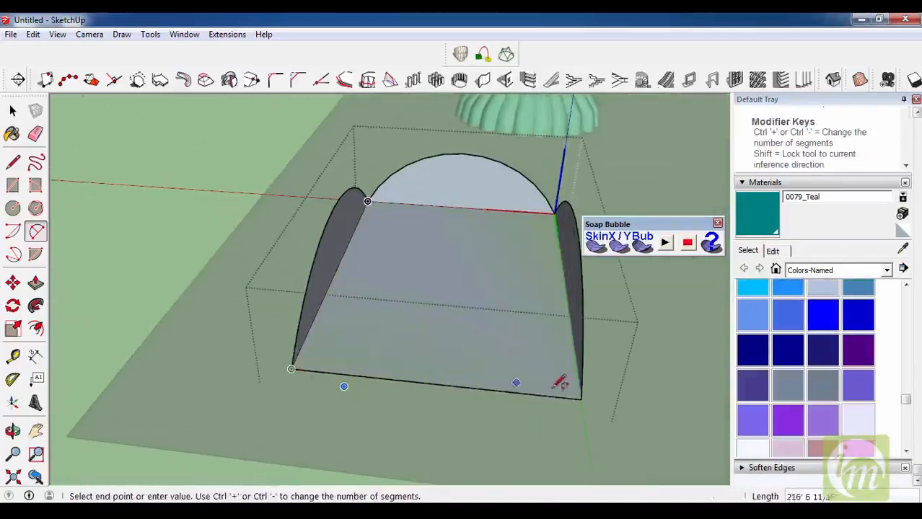
left_click(581, 397)
middle_click_drag(581, 397, 335, 385)
scroll(329, 457, "down", 2)
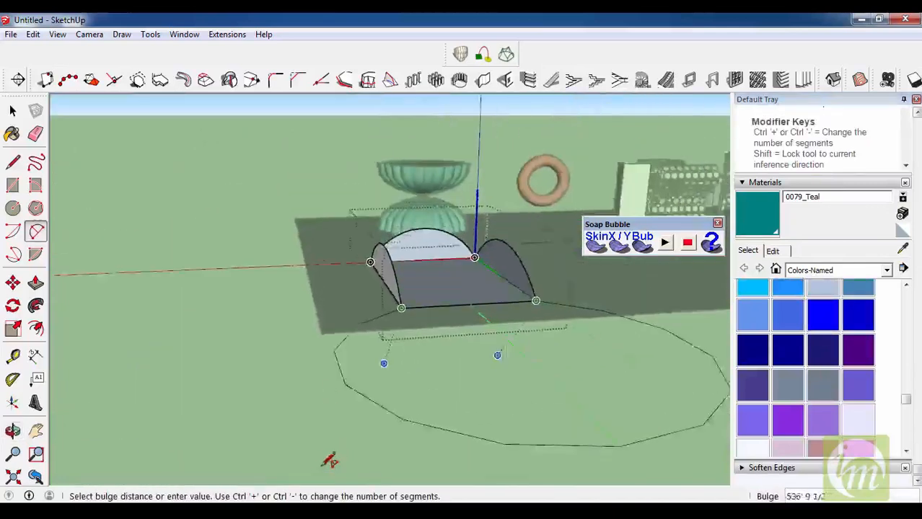
scroll(451, 322, "up", 2)
scroll(451, 323, "up", 1)
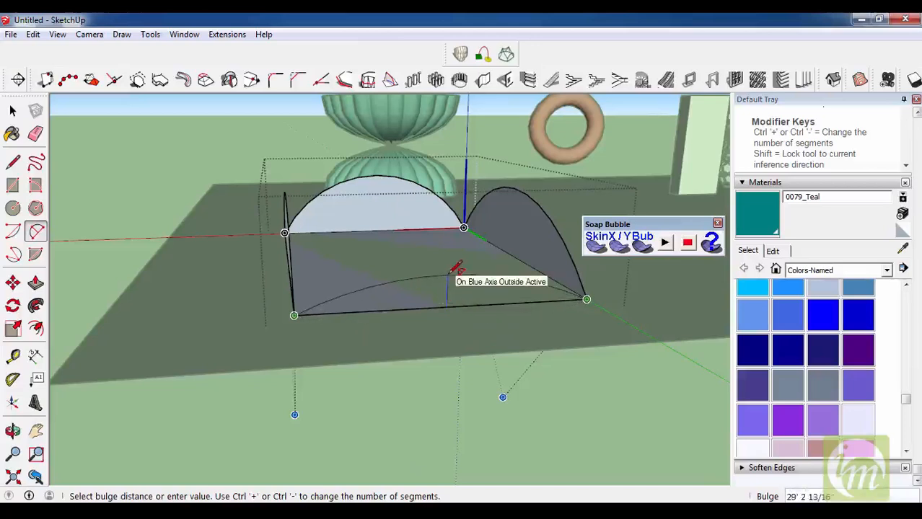
left_click(453, 273)
middle_click_drag(453, 272, 375, 319)
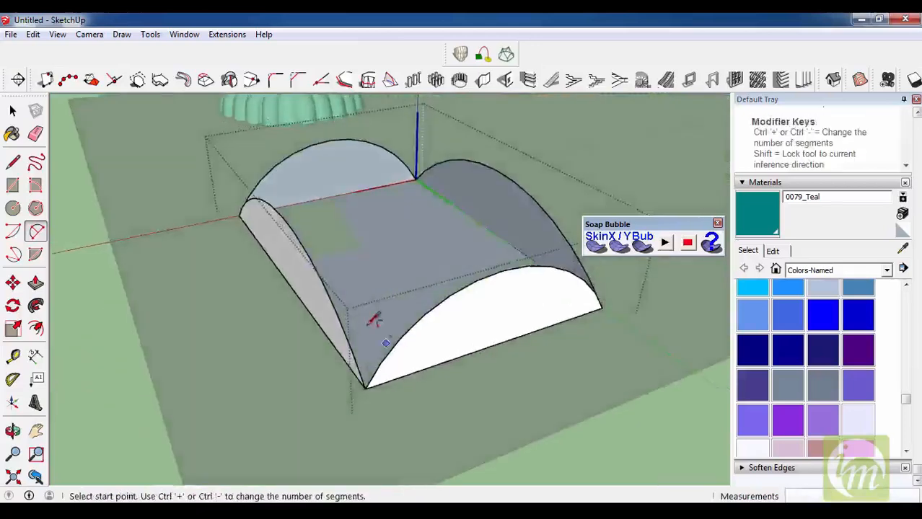
- Erase the rectangle's base edges and the faces so only the four connected arcs remain
key("space")
middle_click_drag(366, 273, 228, 360)
key("e")
scroll(208, 223, "up", 2)
left_click(220, 231, "ctrl")
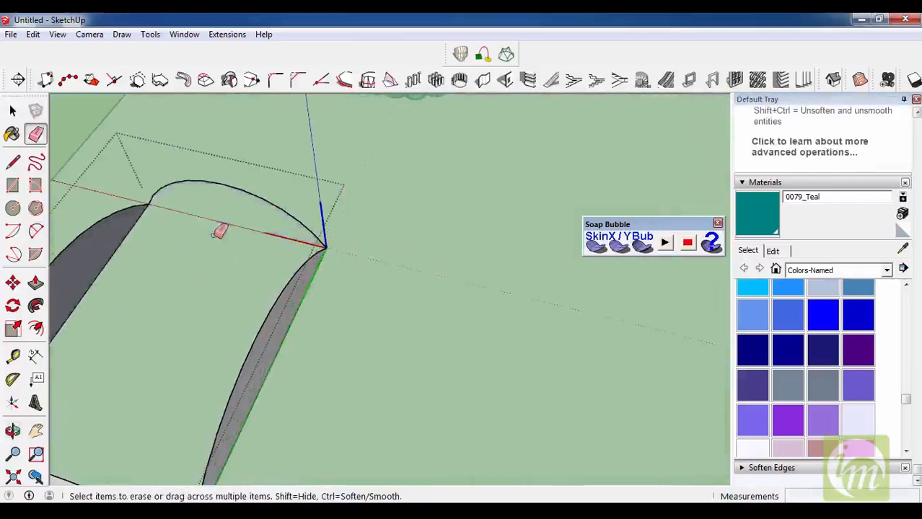
scroll(197, 260, "down", 2)
left_click(178, 271, "ctrl")
mouse_move(178, 271)
middle_mouse_down()
mouse_move(509, 311)
mouse_move(494, 301)
mouse_move(403, 340)
mouse_move(248, 380)
mouse_move(500, 253)
mouse_move(403, 299)
mouse_move(569, 276)
middle_mouse_up()
left_click(503, 248)
key("space")
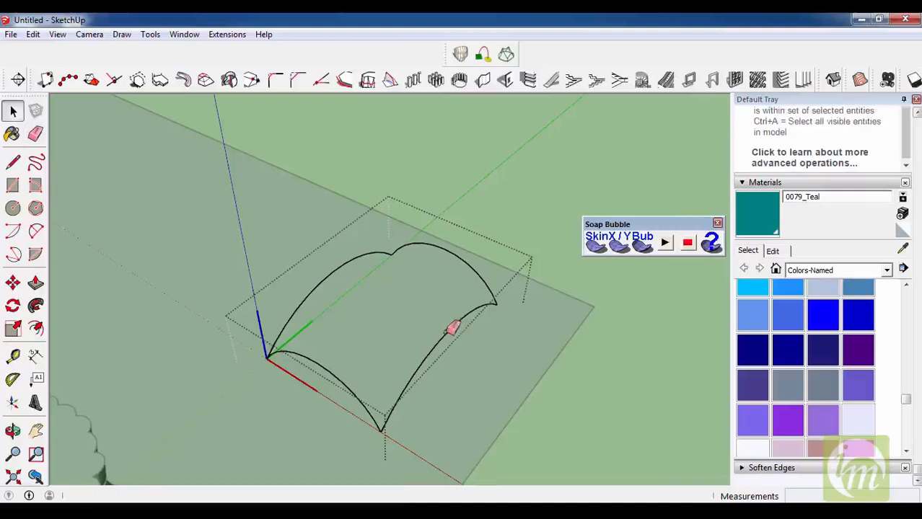
- Select the four arcs and preview a Soap Skin net over them with 30 divisions
middle_click_drag(448, 338, 584, 267)
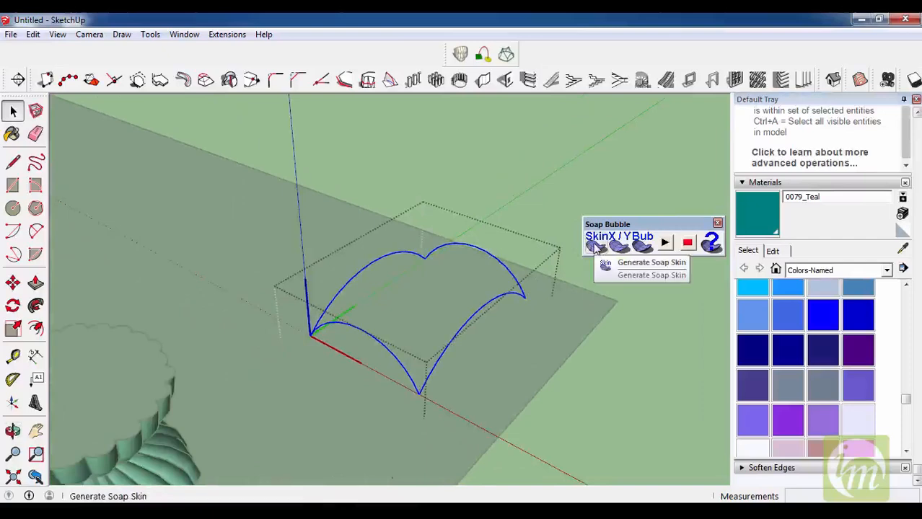
left_click(596, 247)
middle_click_drag(415, 344, 364, 385)
key("Return")
scroll(364, 384, "down", 2)
scroll(472, 292, "up", 3)
middle_click_drag(472, 292, 730, 451)
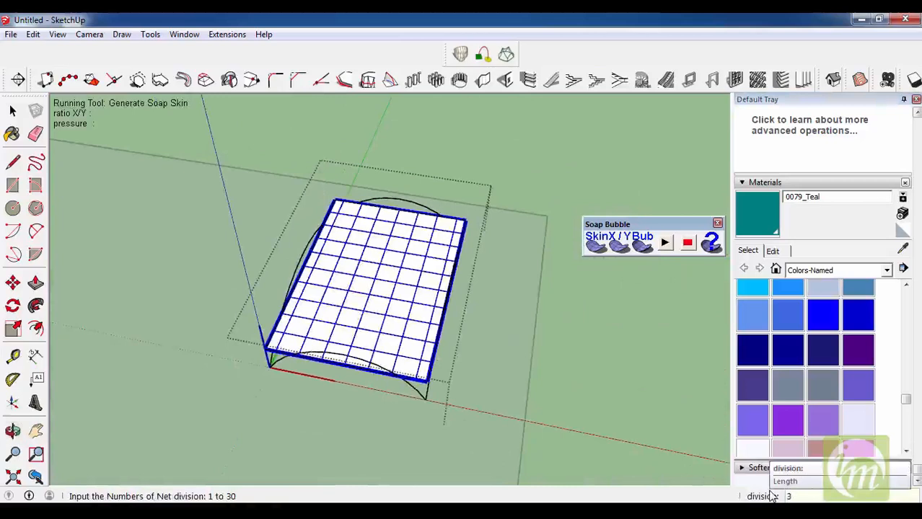
key("Return")
middle_click_drag(781, 498, 465, 348)
scroll(464, 347, "up", 4)
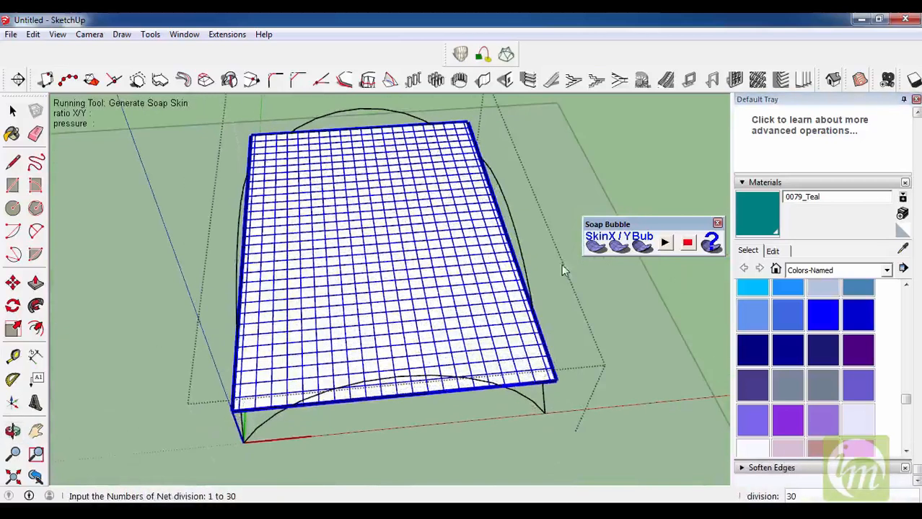
- Generate the soap skin surface across the four arcs
key("Return")
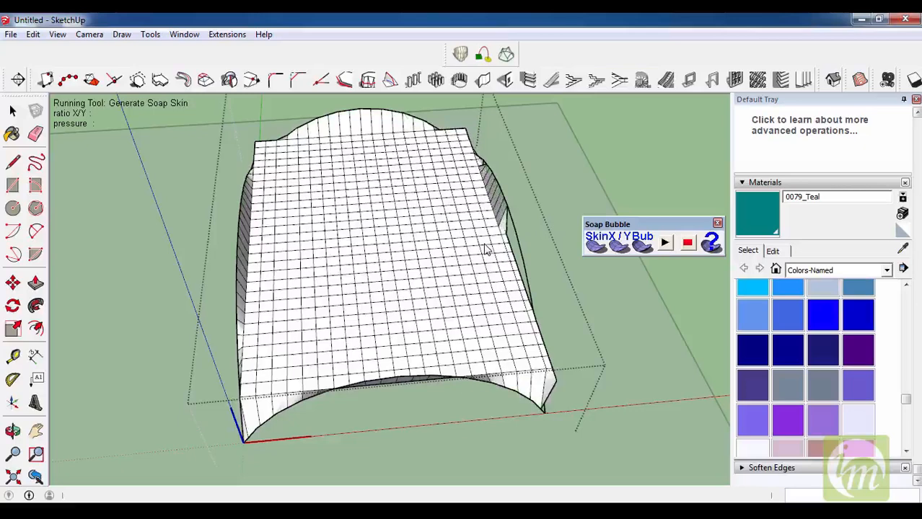
middle_click_drag(486, 258, 365, 202)
middle_click_drag(372, 233, 386, 302)
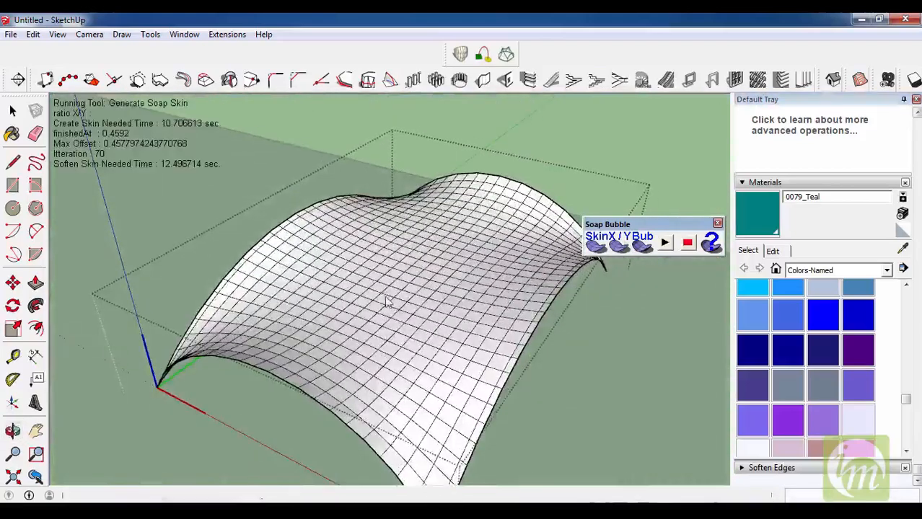
scroll(421, 276, "down", 4)
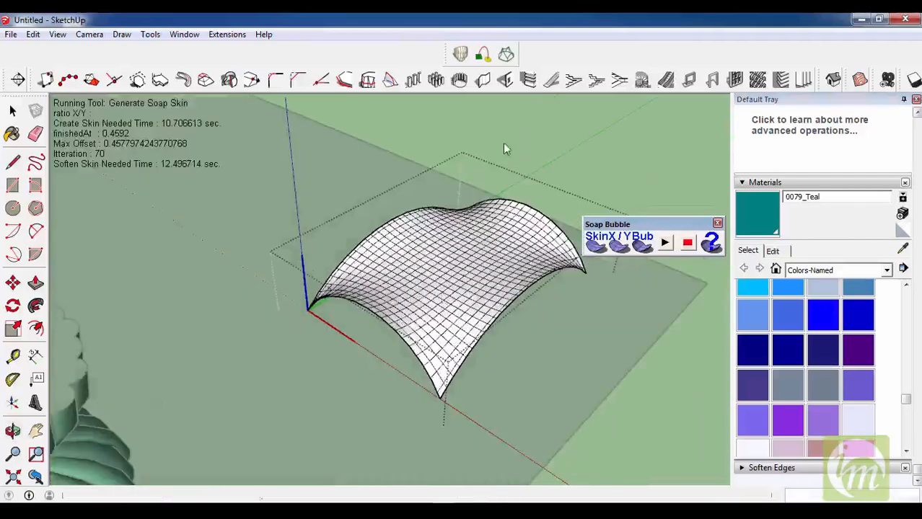
- Try to generate a soap bubble from the soap skin's individually selected mesh faces and edges
scroll(504, 216, "down", 3)
left_click(481, 232)
scroll(476, 242, "up", 5)
triple_click(459, 254)
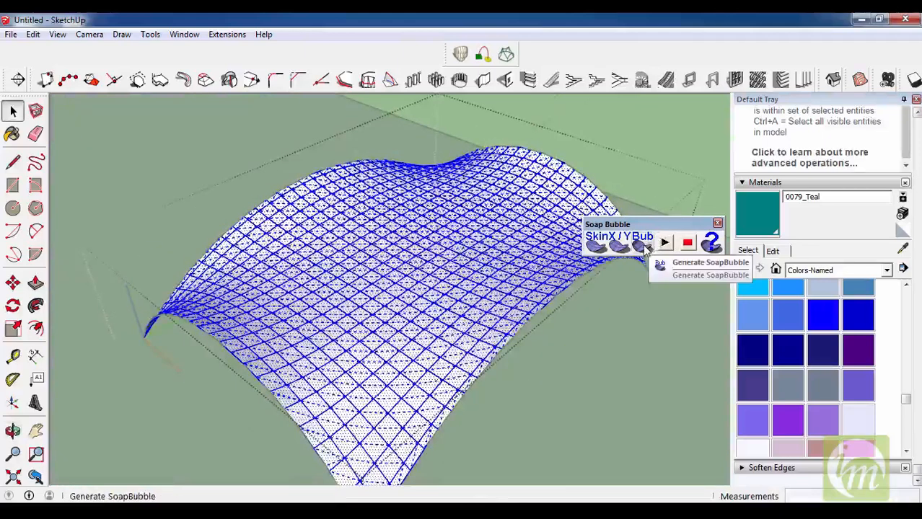
left_click(642, 247)
left_click(505, 296)
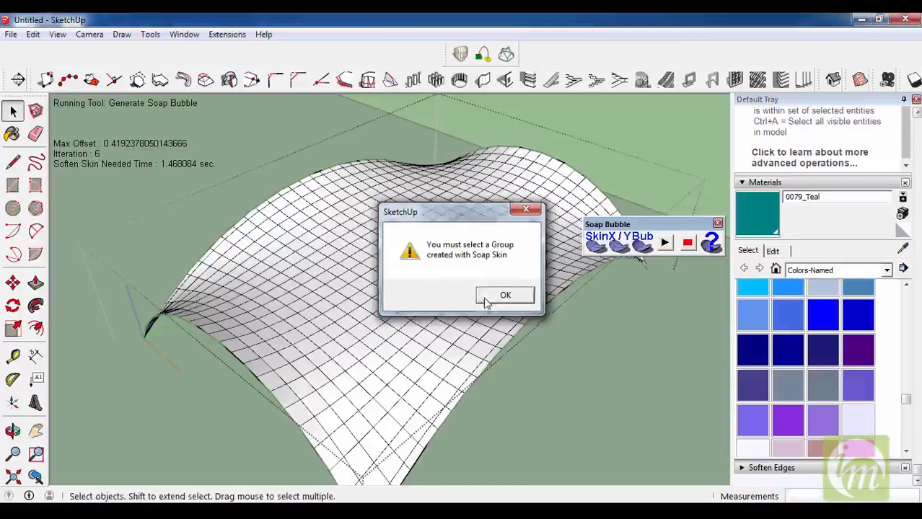
scroll(468, 256, "down", 3)
left_click(468, 256)
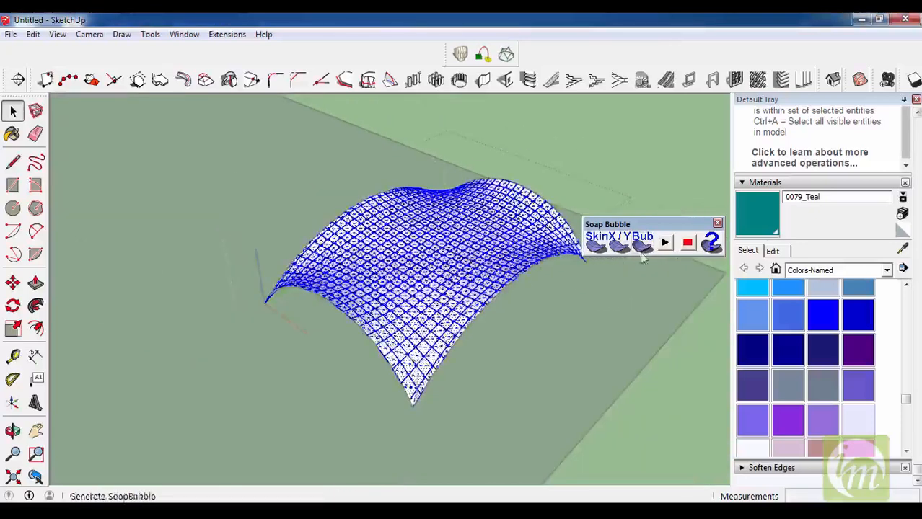
left_click(642, 243)
left_click(505, 296)
middle_click_drag(469, 305, 426, 255)
left_click(426, 256)
scroll(306, 210, "down", 3)
key("m")
scroll(476, 288, "up", 5)
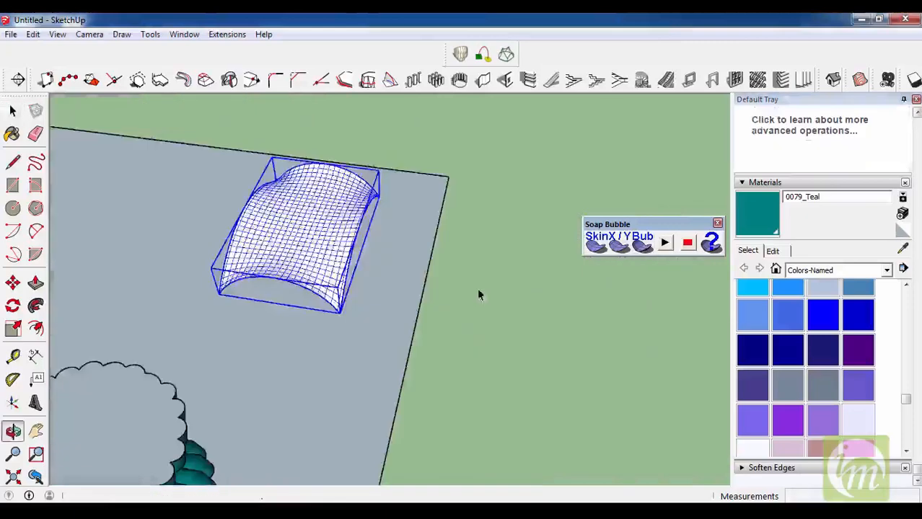
left_click(190, 320)
scroll(622, 332, "down", 1)
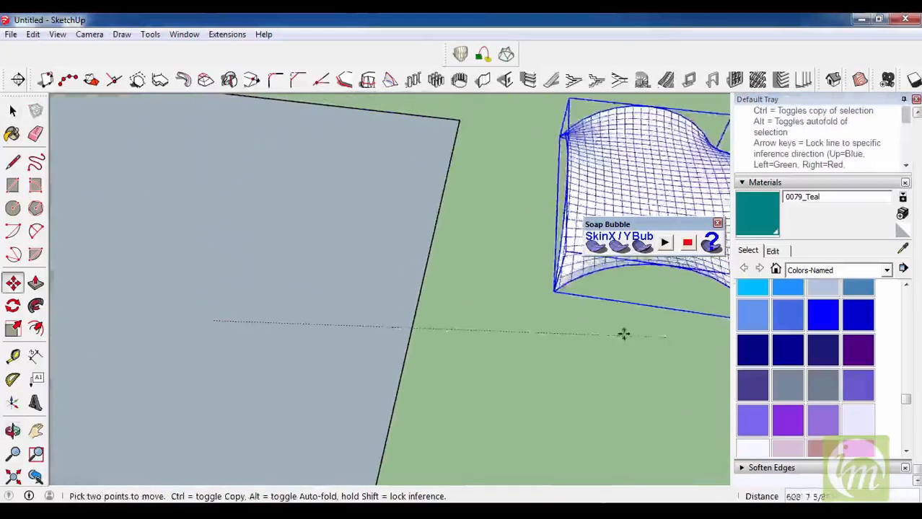
key("Escape")
key("space")
- Move the soap skin group along the red axis, clear of the four boundary arcs
left_click(254, 209)
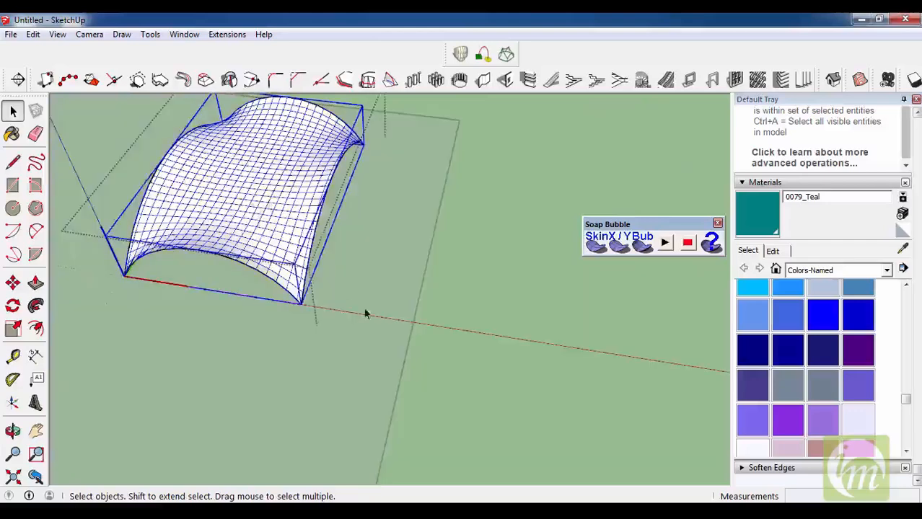
key("m")
left_click(363, 347)
scroll(577, 364, "down", 2)
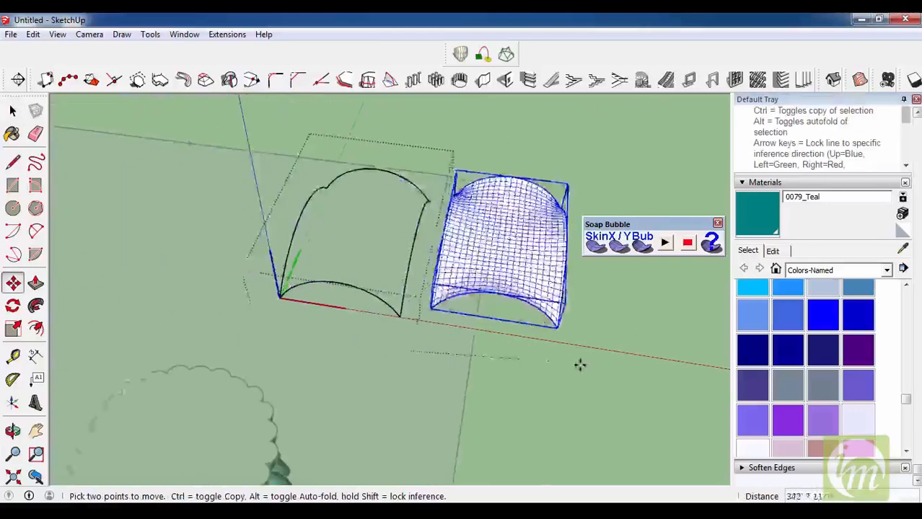
left_click(179, 313)
key("space")
left_click(322, 294)
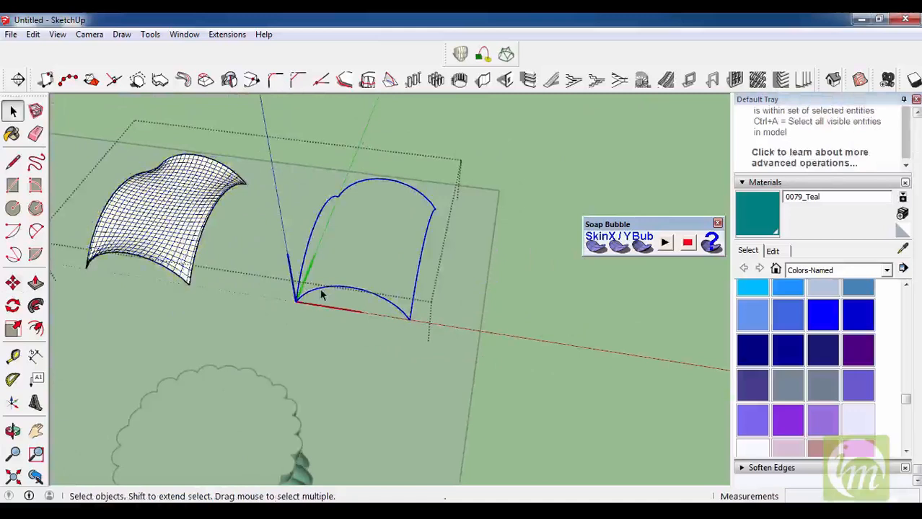
- Inflate the soap skin into a soap bubble with a pressure of 50 and close its group
left_click(641, 245)
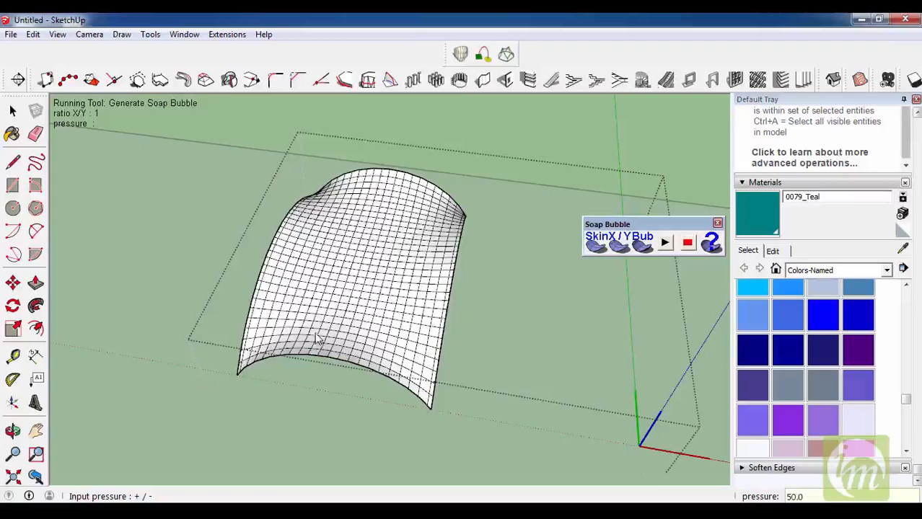
key("Return")
middle_click_drag(412, 305, 559, 464)
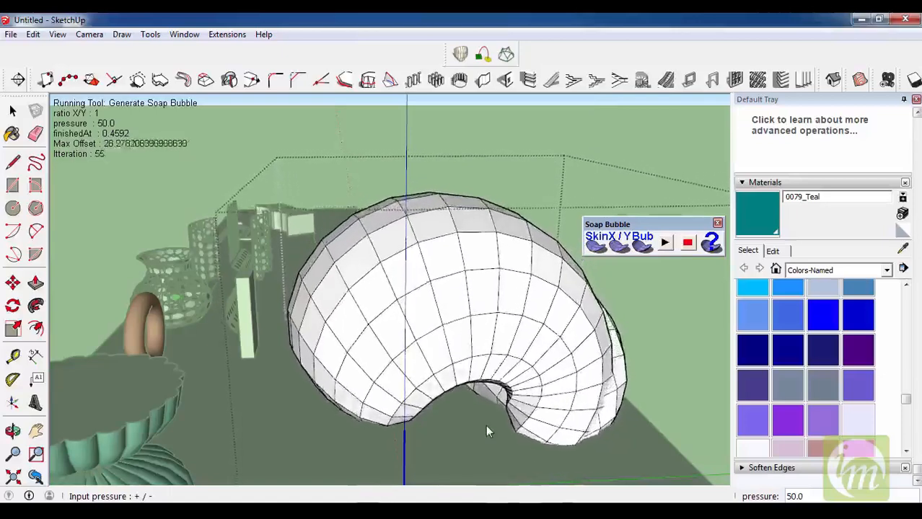
middle_click_drag(452, 410, 541, 215)
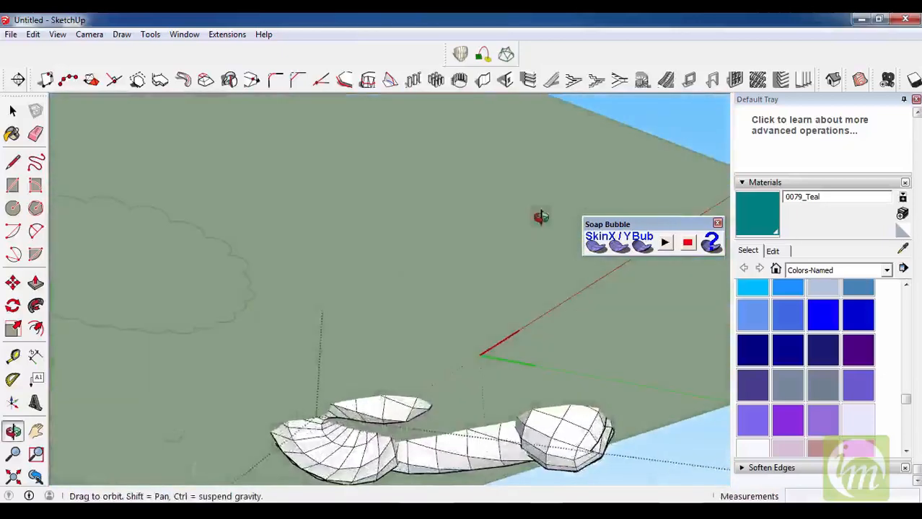
middle_click_drag(453, 395, 388, 370)
scroll(390, 366, "up", 3)
double_click(392, 273)
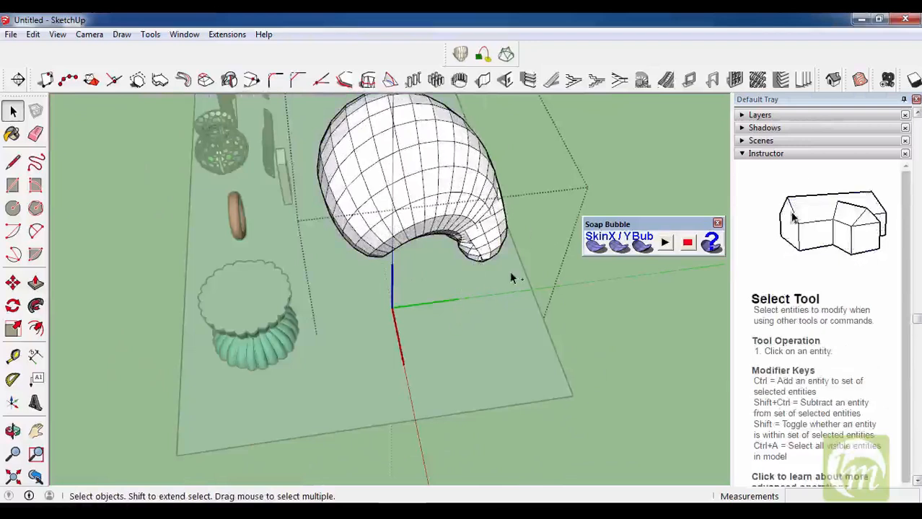
scroll(499, 297, "down", 3)
scroll(446, 358, "up", 5)
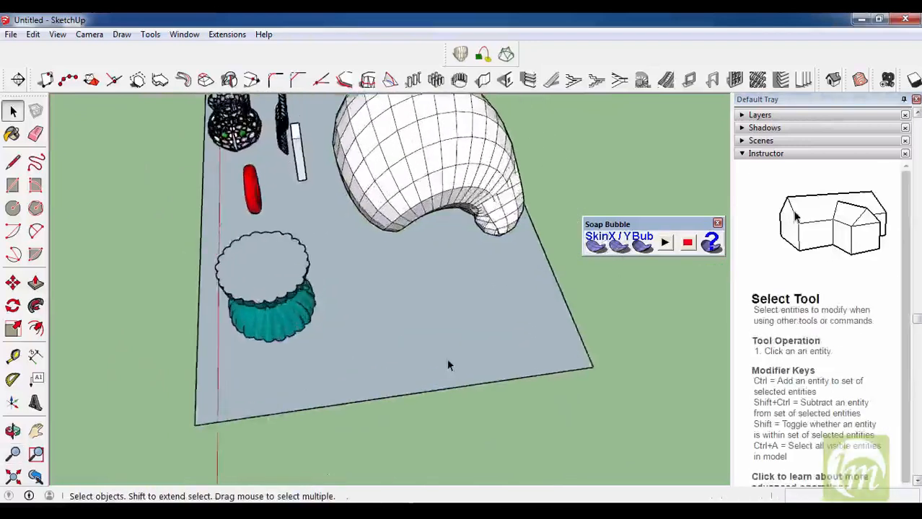
- Draw a long narrow rectangle on the base plane in front of the bubble and make it a component
key("l")
middle_click_drag(478, 352, 558, 278)
key("Escape")
middle_click_drag(510, 306, 468, 344)
key("r")
left_click(401, 330)
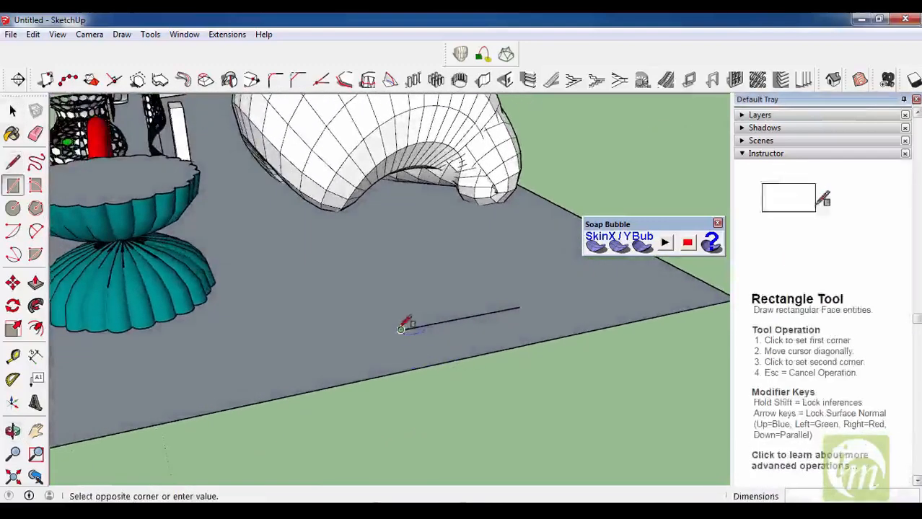
left_click(591, 278)
key("space")
key("g")
key("Return")
- Open the rectangle for editing and extrude it upward into a long box
double_click(549, 296)
key("p")
left_click(524, 297)
left_click(522, 232)
key("space")
key("e")
left_click(525, 265)
scroll(491, 299, "down", 3)
key("space")
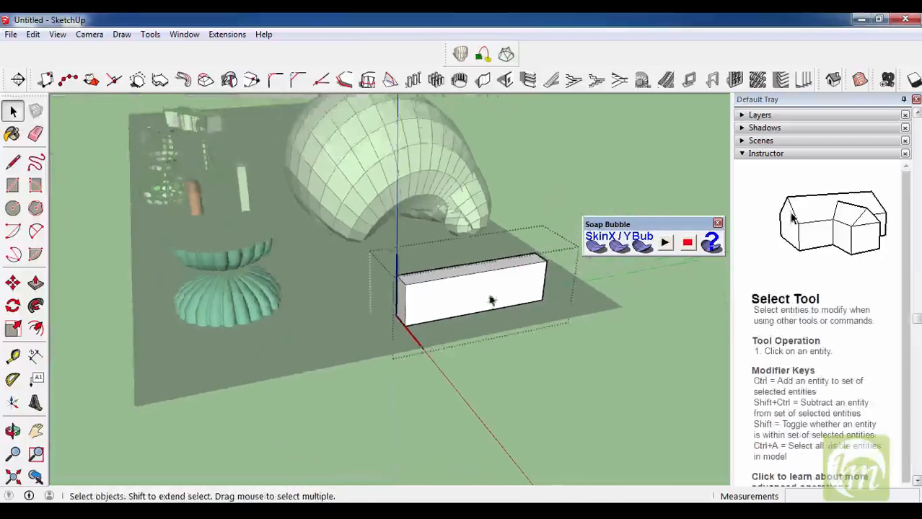
- Draw a diagonal line on the box's long front face from an upper corner to the bottom edge
scroll(490, 300, "up", 5)
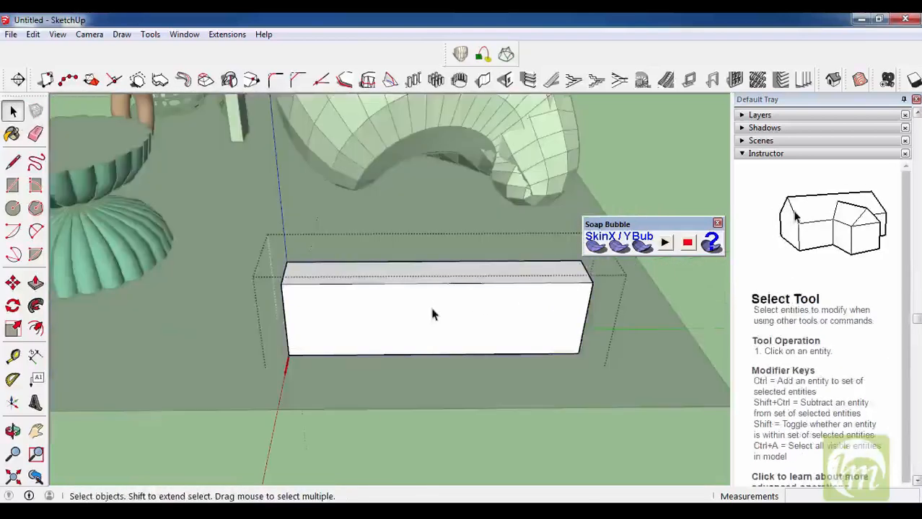
key("l")
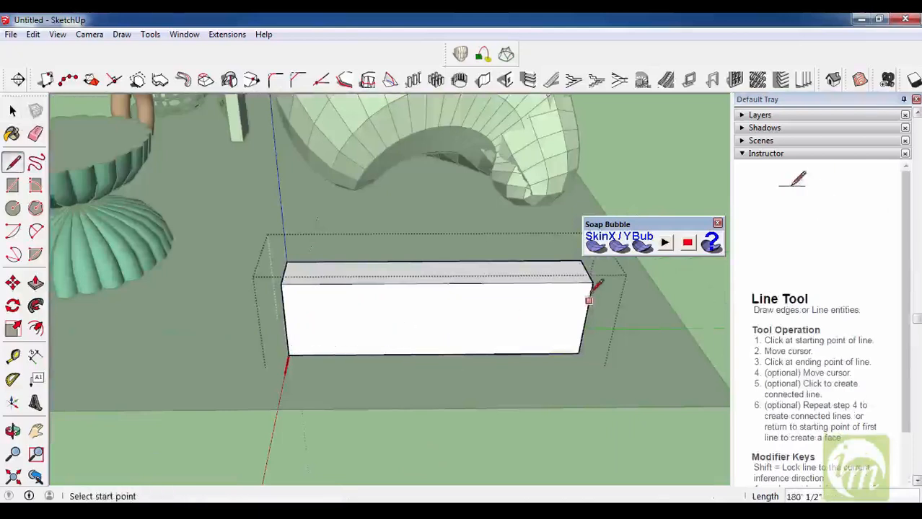
left_click(421, 354)
key("space")
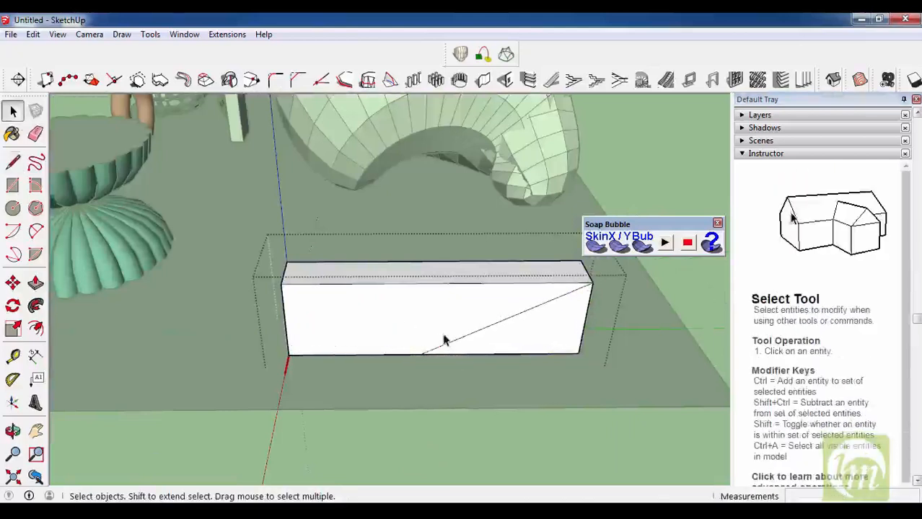
key("p")
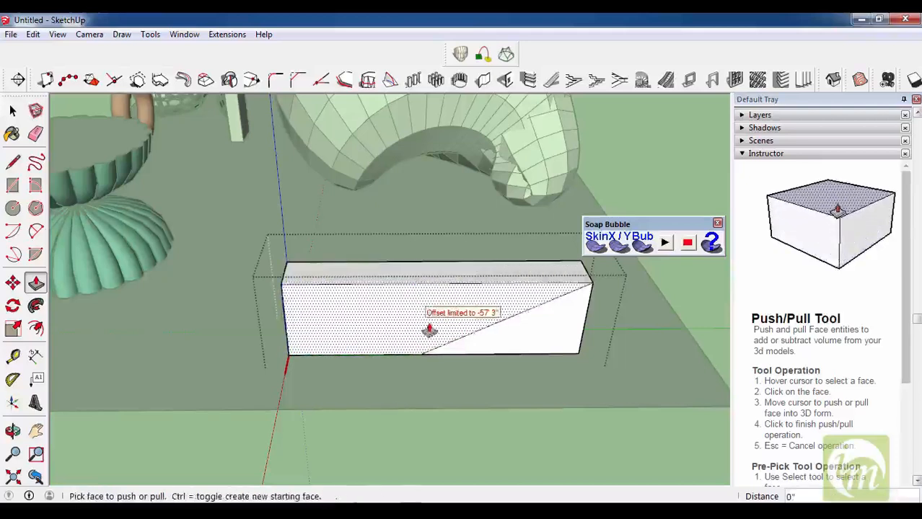
- Draw a line just above the front face's bottom edge to the diagonal and erase the diagonal's stub below it
key("l")
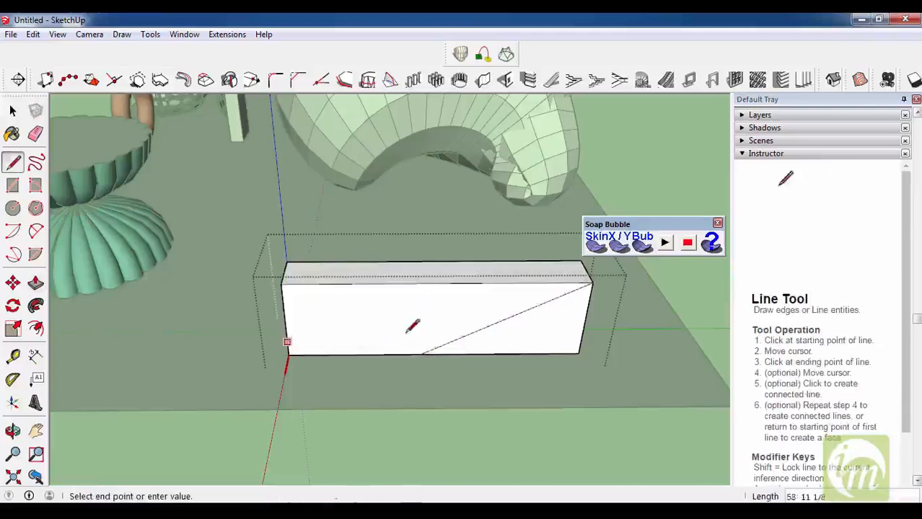
key("e")
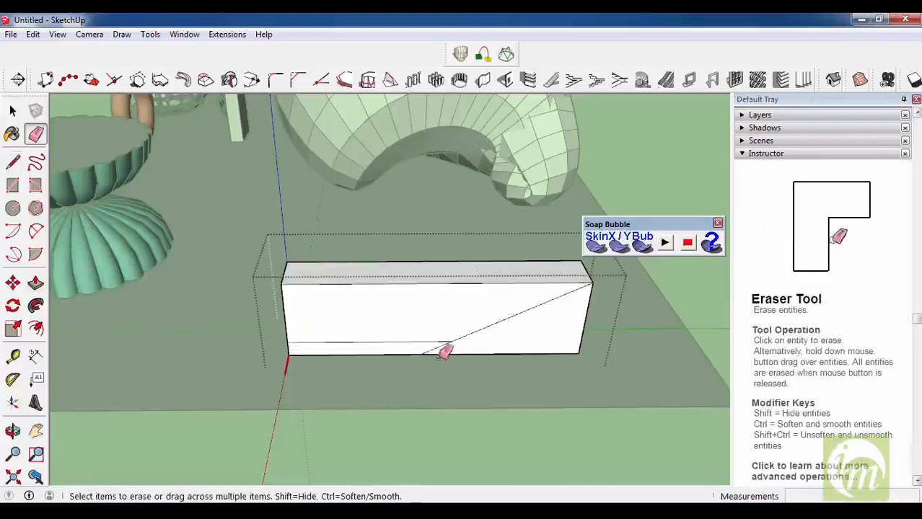
left_click(437, 352)
key("ctrl+z")
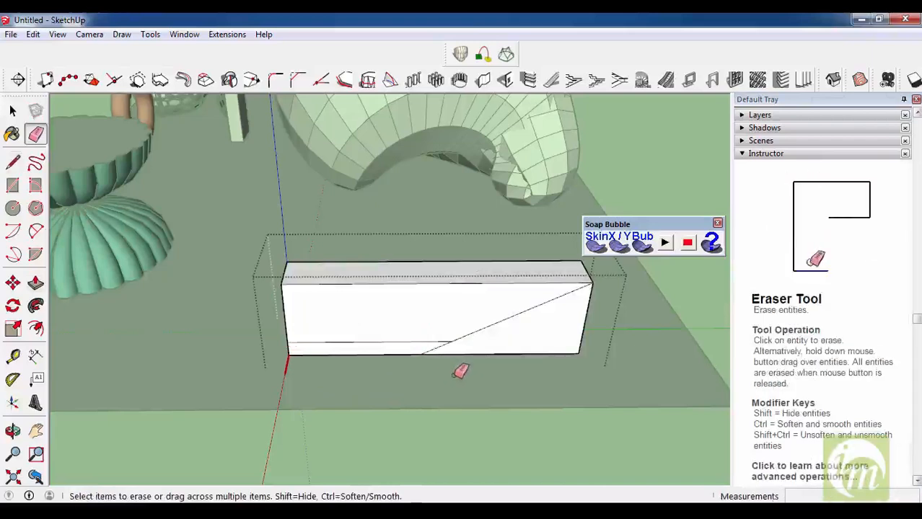
key("p")
key("e")
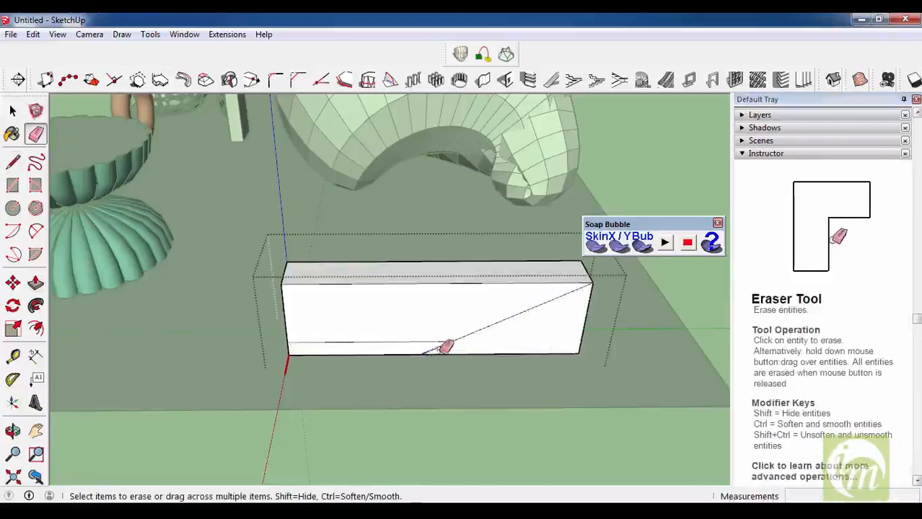
key("p")
- Push the upper area of the front face through the box's full depth, leaving a flat strip with a ramp
left_click(461, 319)
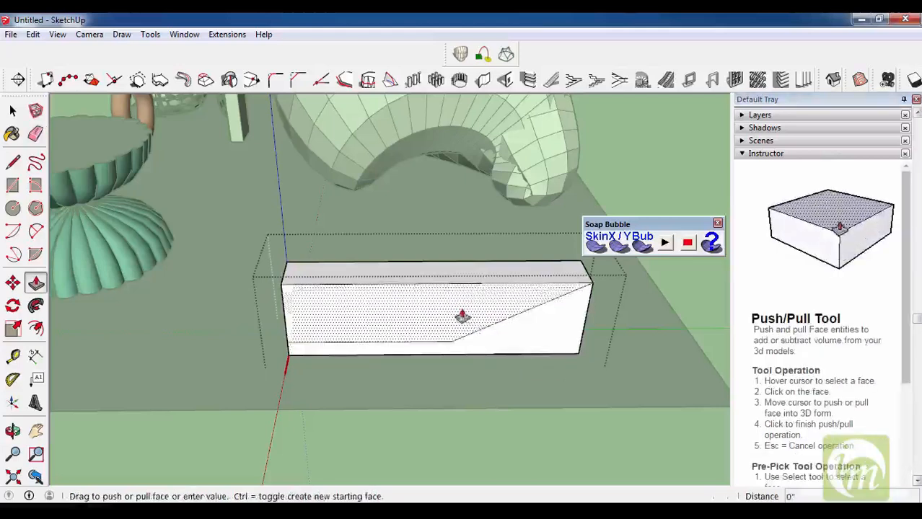
left_click(449, 271)
scroll(496, 375, "down", 3)
- Erase the solid's long side faces and their lower edges, keeping the bent outline of the ramp's upper surface
key("space")
left_click(496, 374)
scroll(482, 354, "up", 4)
left_click(482, 352)
middle_click_drag(516, 360, 525, 332)
double_click(527, 334)
left_click(530, 329)
scroll(520, 332, "up", 2)
key("e")
left_click(514, 329)
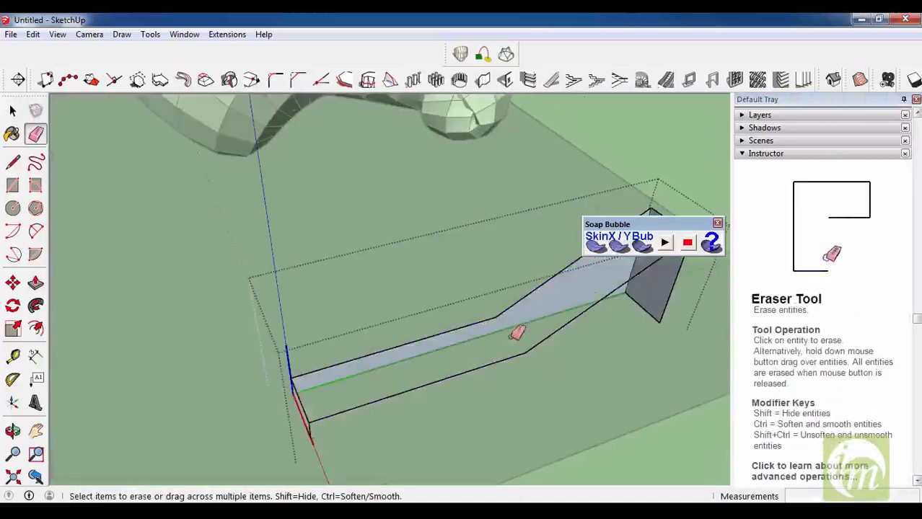
left_click(517, 316)
- Erase the leftover lower edges at both ends so only the ramp's closed outline remains
middle_click_drag(325, 438, 453, 424)
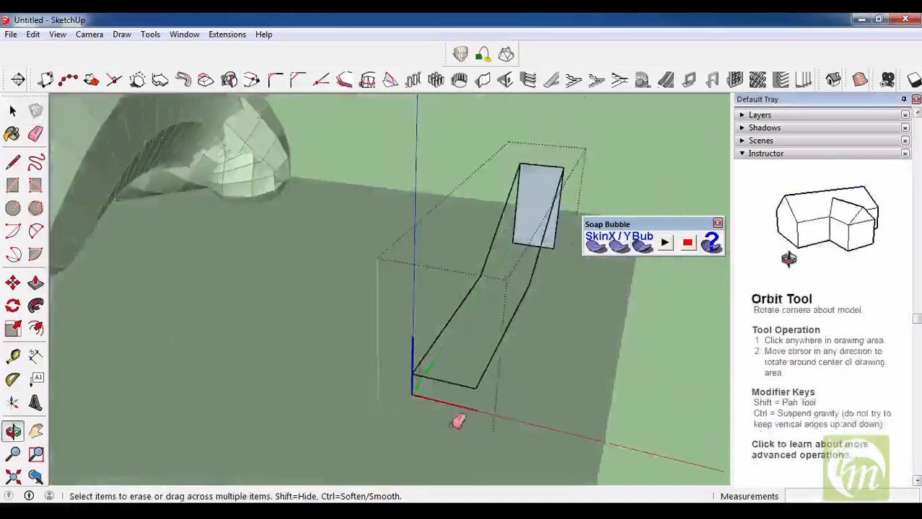
scroll(420, 391, "up", 2)
left_click(417, 390)
scroll(310, 464, "down", 3)
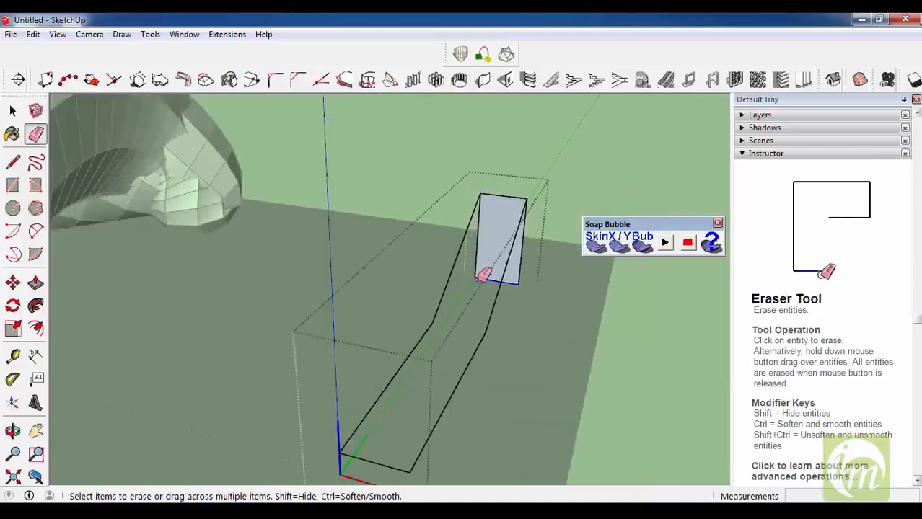
left_click_drag(485, 268, 520, 267)
mouse_move(521, 267)
middle_mouse_down()
mouse_move(497, 301)
mouse_move(548, 224)
mouse_move(439, 367)
middle_mouse_up()
- Select the ramp's outline edges and generate a soap skin across them with 20 net divisions
key("space")
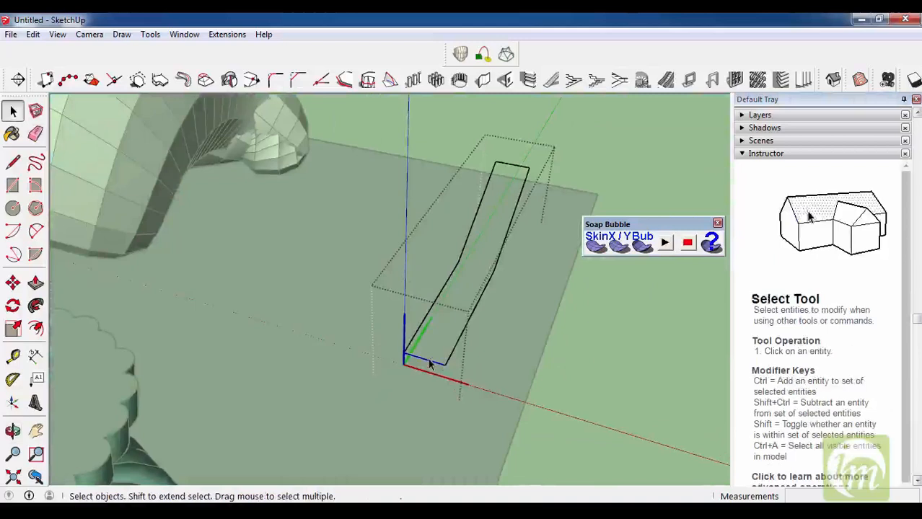
left_click(596, 246)
middle_click_drag(404, 310, 588, 283)
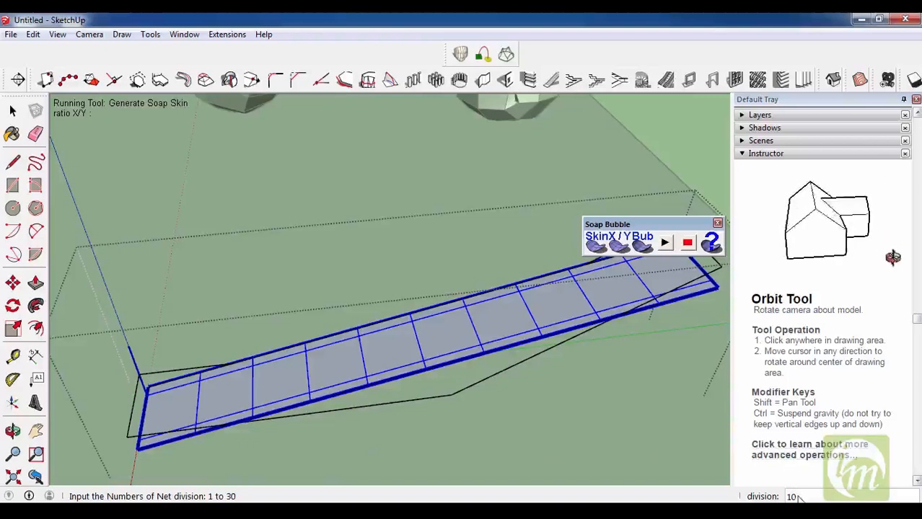
key("Return")
scroll(486, 435, "down", 3)
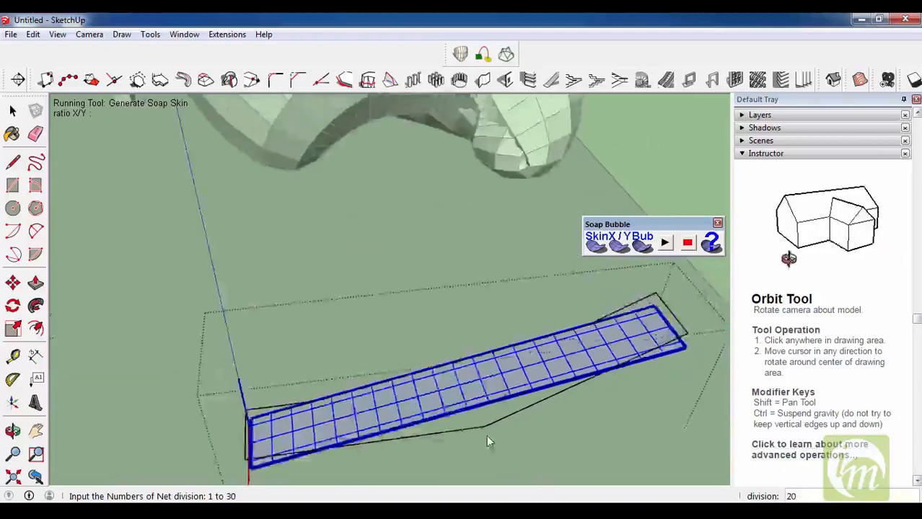
scroll(617, 258, "down", 2)
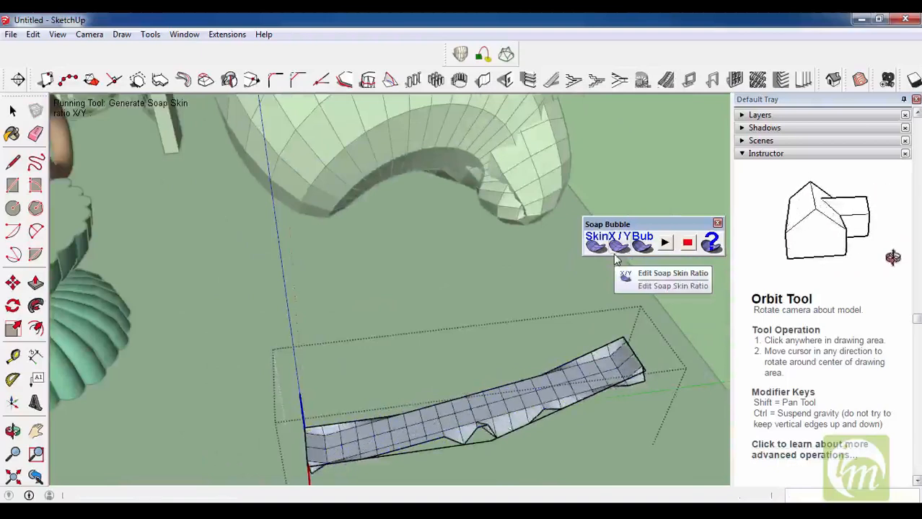
middle_click_drag(555, 260, 480, 366)
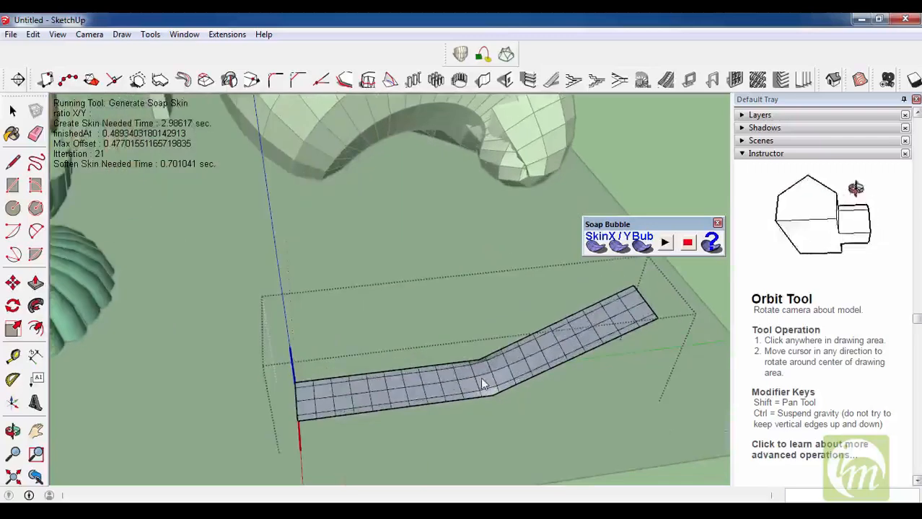
- Move the ramp's soap skin group aside, off its outline edges, and select it
key("space")
left_click(536, 398)
scroll(493, 368, "down", 3)
left_click(494, 369)
middle_click_drag(588, 414, 523, 354)
double_click(490, 350)
left_click(496, 358)
key("m")
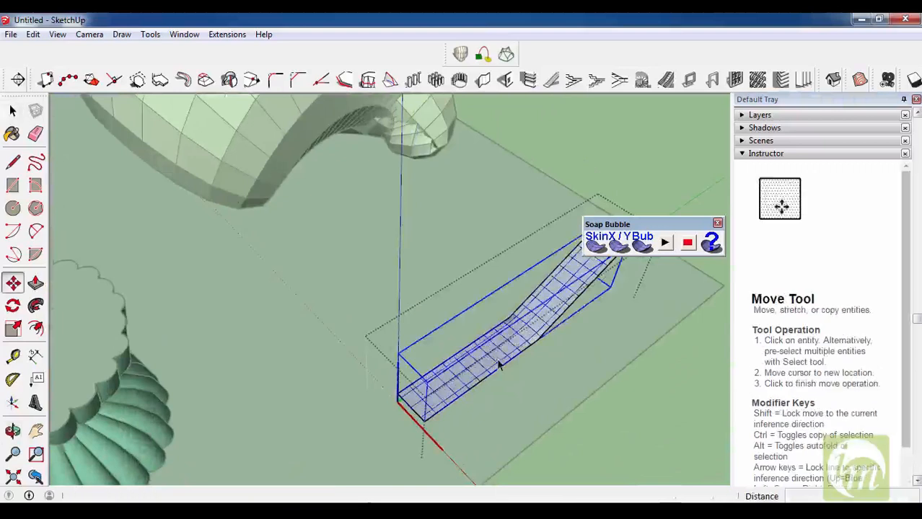
left_click(497, 365)
left_click(405, 298)
key("space")
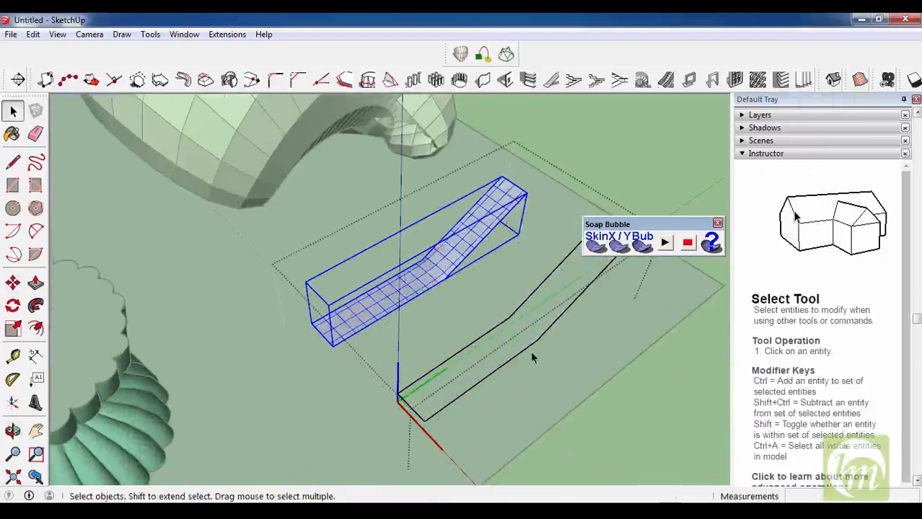
middle_click_drag(533, 354, 447, 353)
left_click(447, 353)
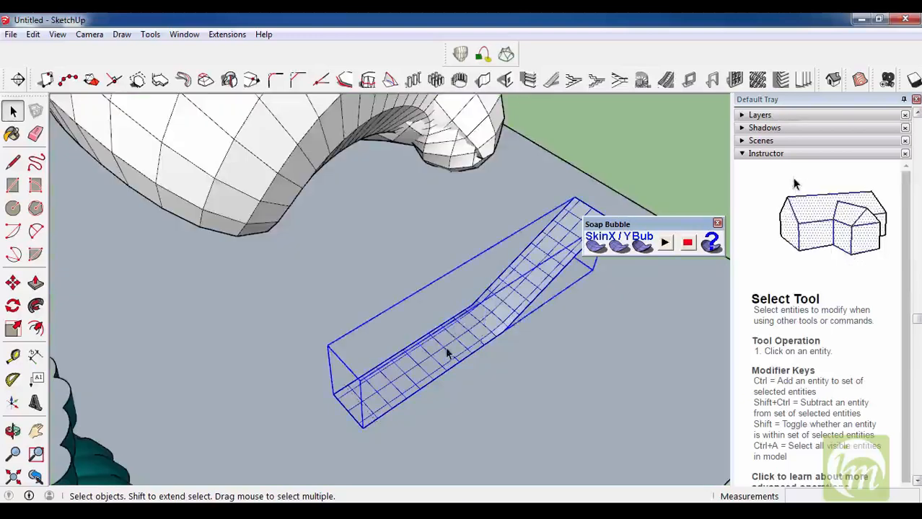
- Generate a soap bubble on the ramp's skin group with a pressure of 5
double_click(482, 339)
triple_click(462, 336)
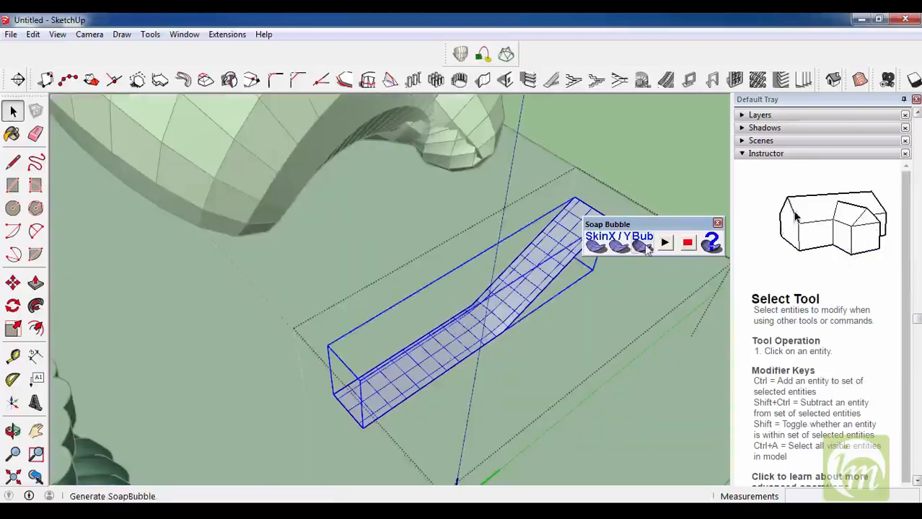
left_click(644, 246)
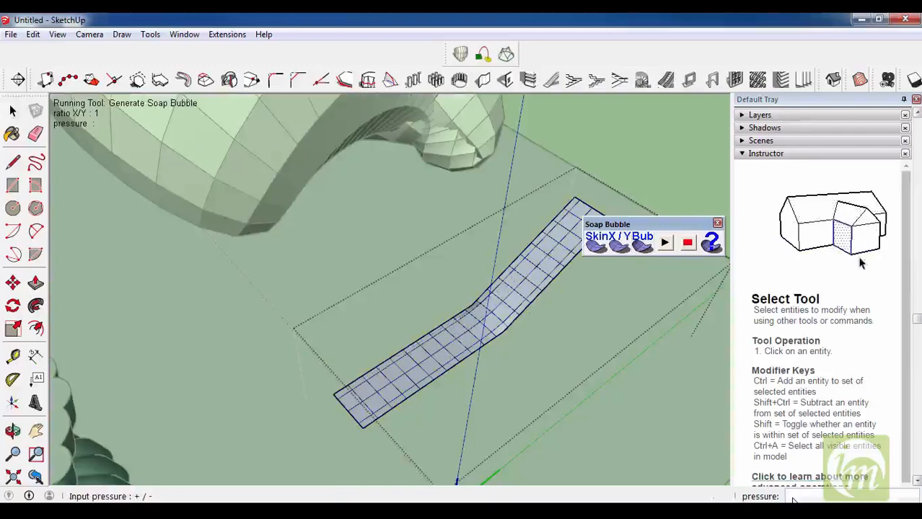
key("Return")
middle_click_drag(504, 391, 375, 310)
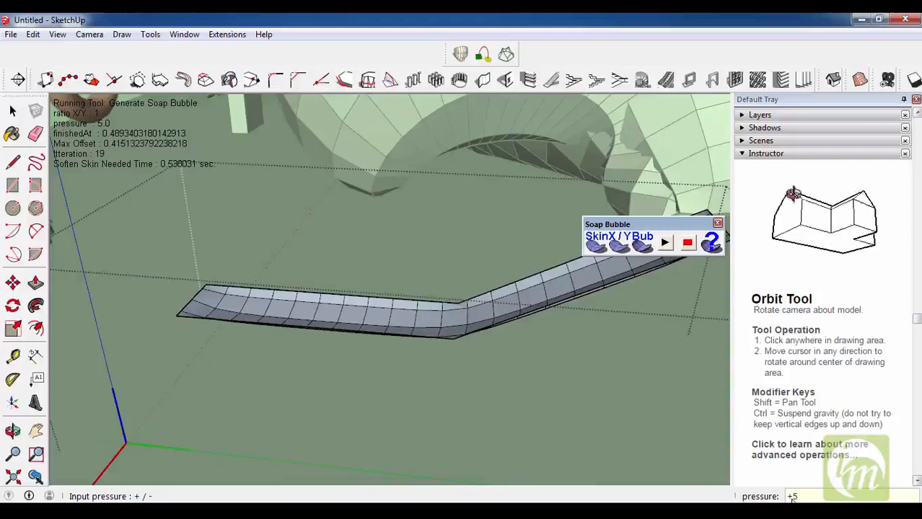
- Try bubble pressures of 2 and 20 on the ramp's skin
middle_click_drag(584, 364, 587, 331)
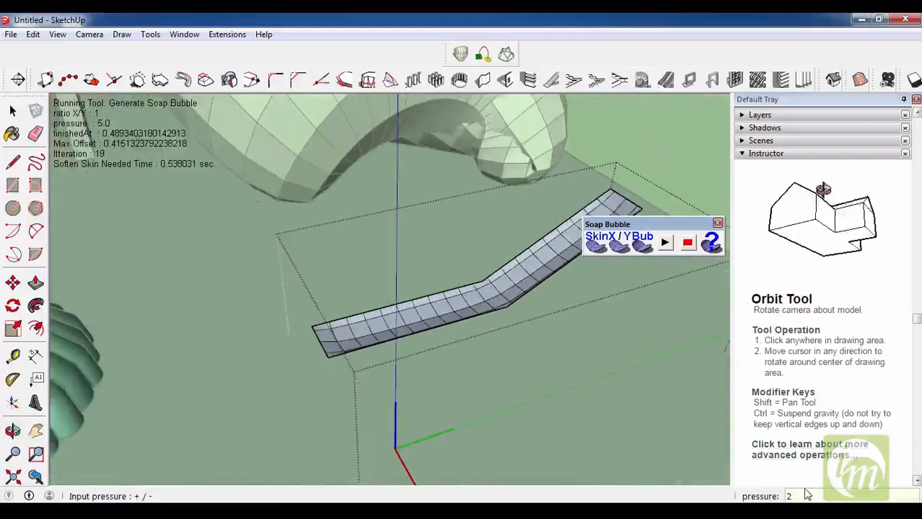
key("Return")
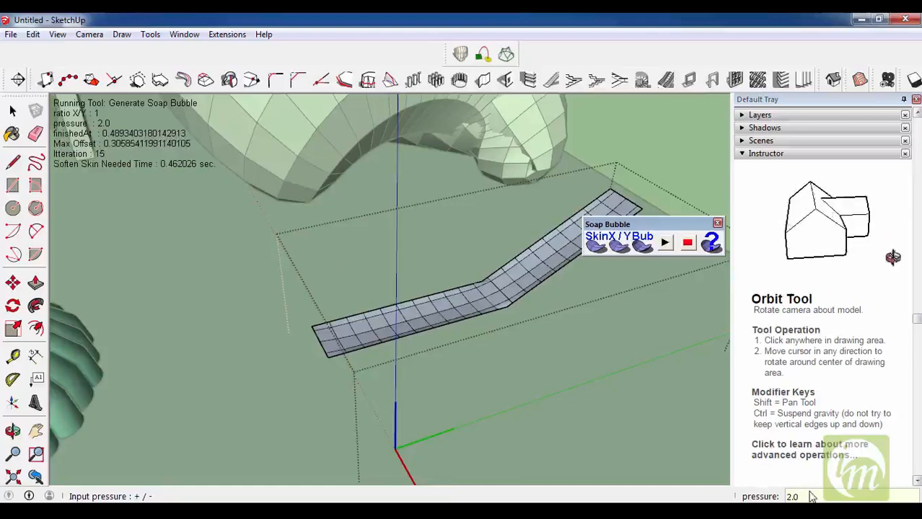
type("20")
key("Return")
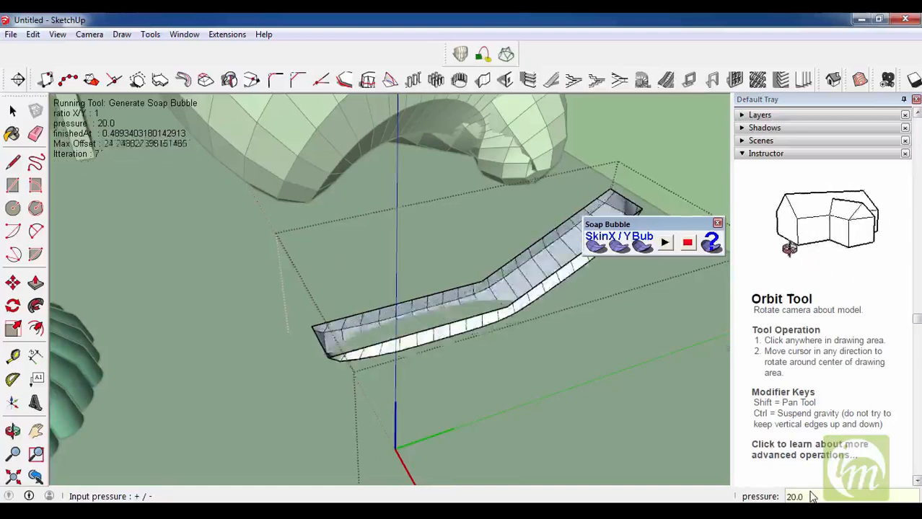
scroll(509, 353, "up", 3)
mouse_move(509, 353)
middle_mouse_down()
mouse_move(610, 300)
mouse_move(473, 350)
mouse_move(482, 363)
mouse_move(521, 358)
middle_mouse_up()
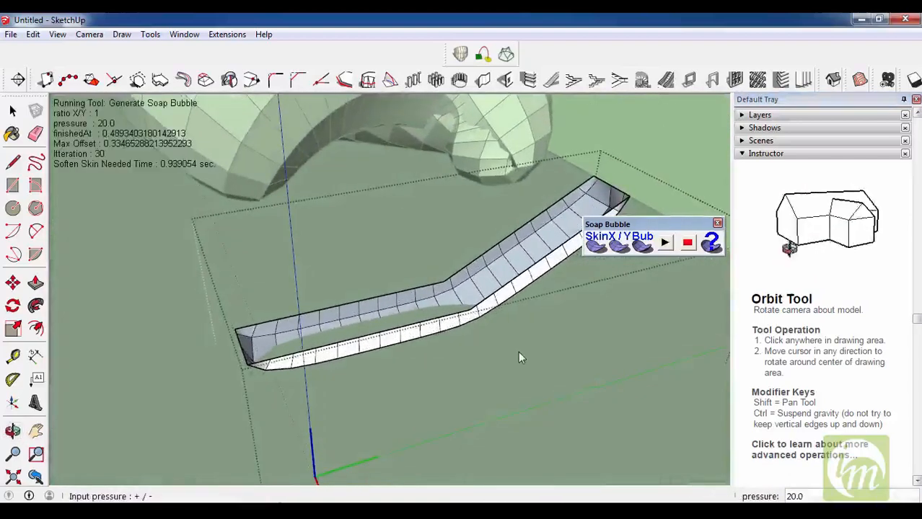
- Set the ramp bubble's pressure to 3 and then to 6
type("3")
key("Return")
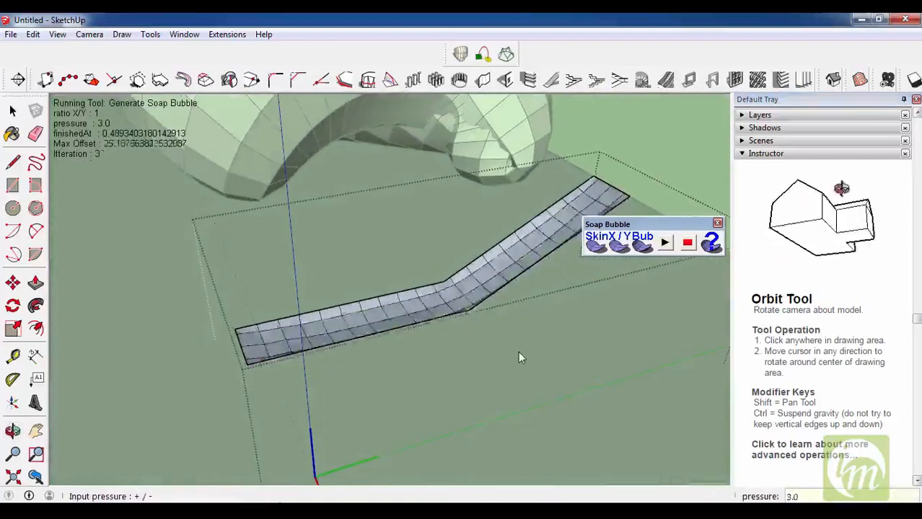
middle_click_drag(411, 319, 380, 300)
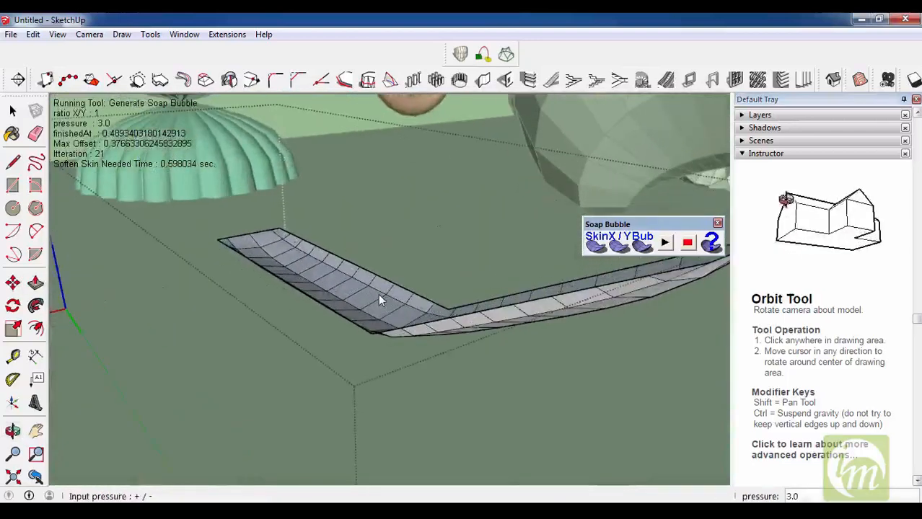
type("6")
key("Return")
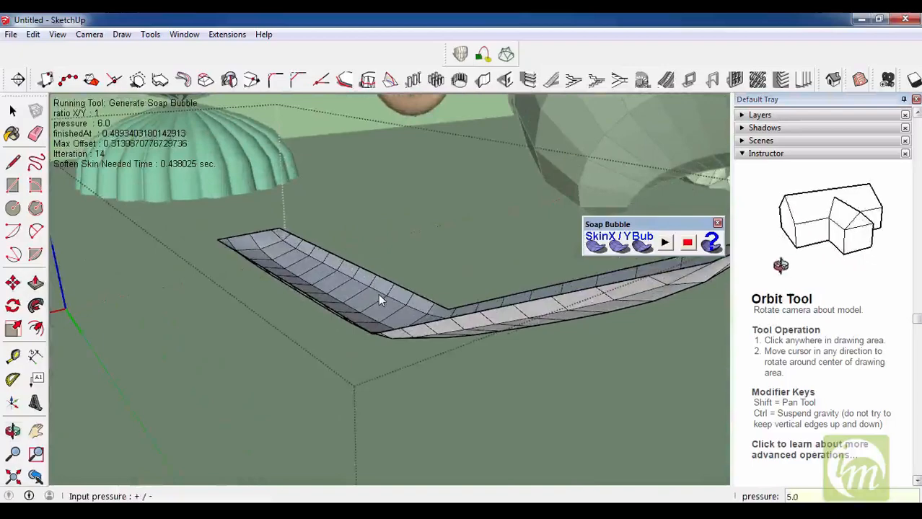
middle_click_drag(378, 300, 479, 341)
- Paint the large inflated bubble with 0102_RoyalBlue from the Colors-Named collection
key("space")
scroll(516, 320, "up", 3)
scroll(518, 321, "down", 3)
mouse_move(430, 372)
middle_mouse_down()
mouse_move(318, 364)
mouse_move(274, 426)
middle_mouse_up()
key("b")
left_click(799, 349)
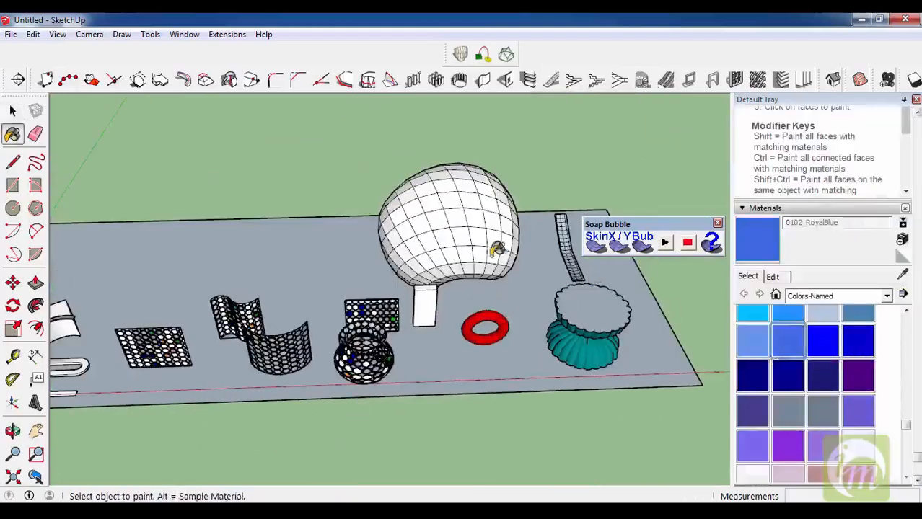
left_click(498, 263)
scroll(500, 268, "down", 3)
middle_click_drag(500, 268, 346, 231)
scroll(346, 231, "up", 3)
key("space")
scroll(442, 234, "up", 2)
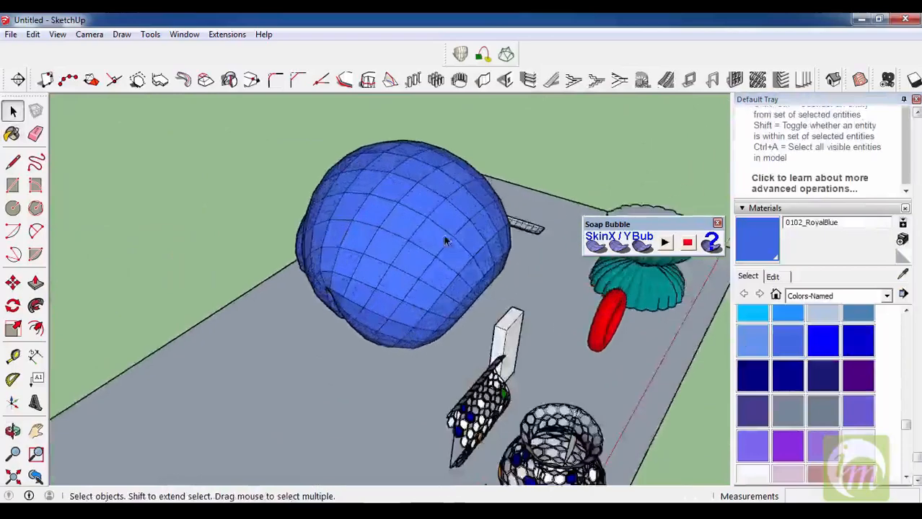
- Rearrange the docked toolbars so the 1001bit tools begin the upper row
middle_click_drag(443, 233, 144, 261)
scroll(461, 278, "down", 4)
middle_click_drag(569, 363, 303, 339)
scroll(285, 339, "up", 3)
scroll(285, 335, "up", 2)
middle_click_drag(287, 225, 253, 403)
scroll(345, 376, "up", 3)
scroll(103, 207, "down", 2)
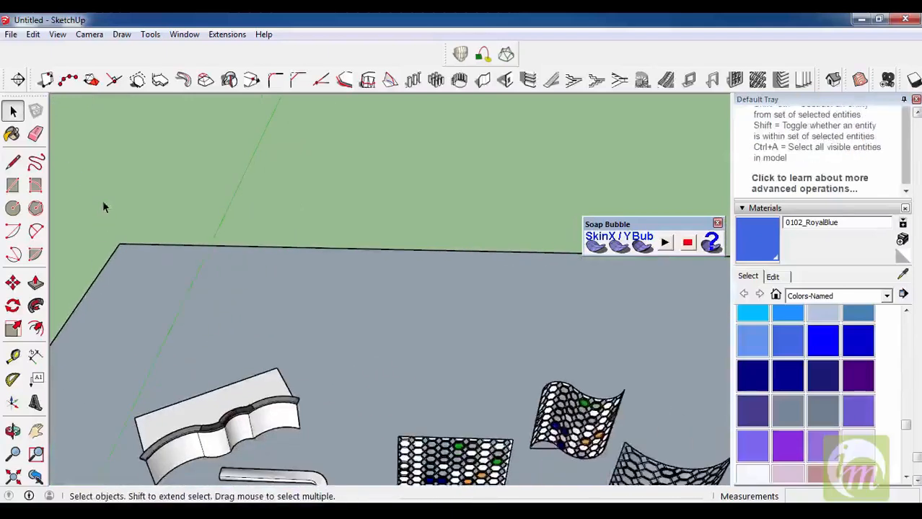
left_click_drag(33, 80, 321, 52)
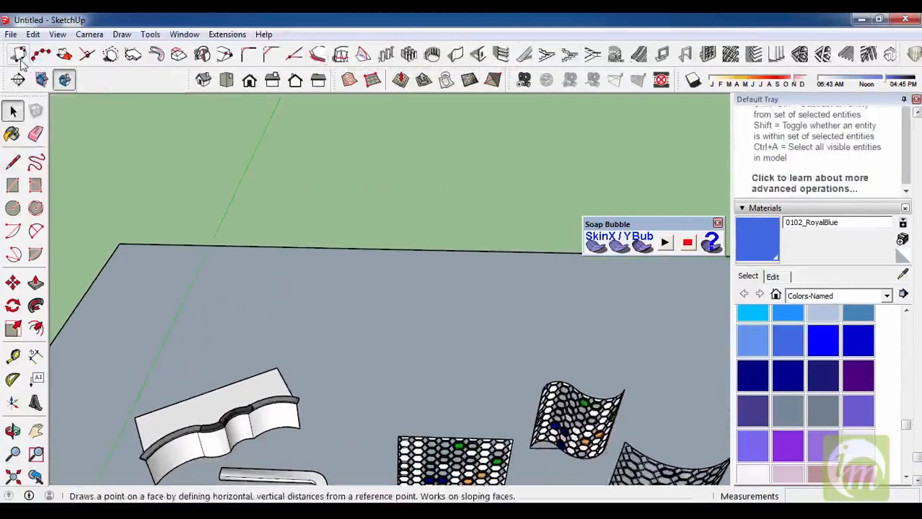
- Place a 1001bit point relative to the large box's end face, picking the face and horizontal and vertical reference points
middle_click_drag(245, 240, 398, 288)
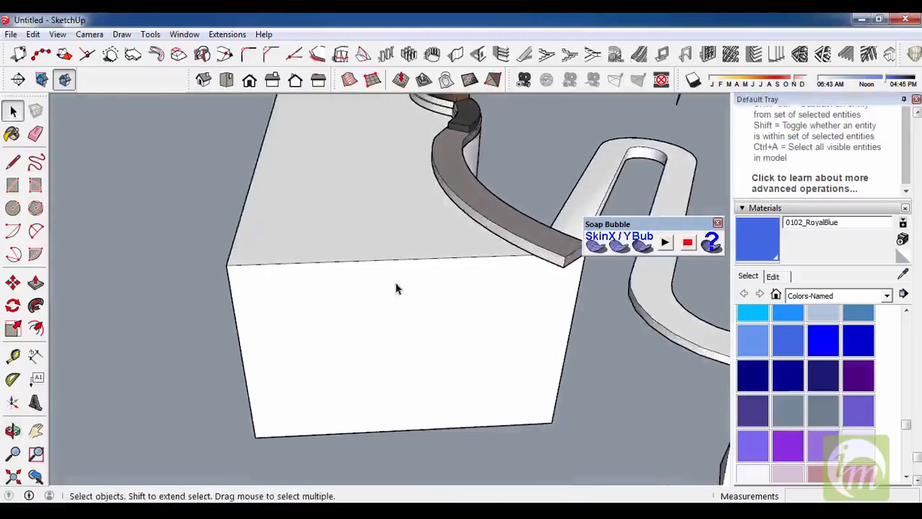
left_click(17, 58)
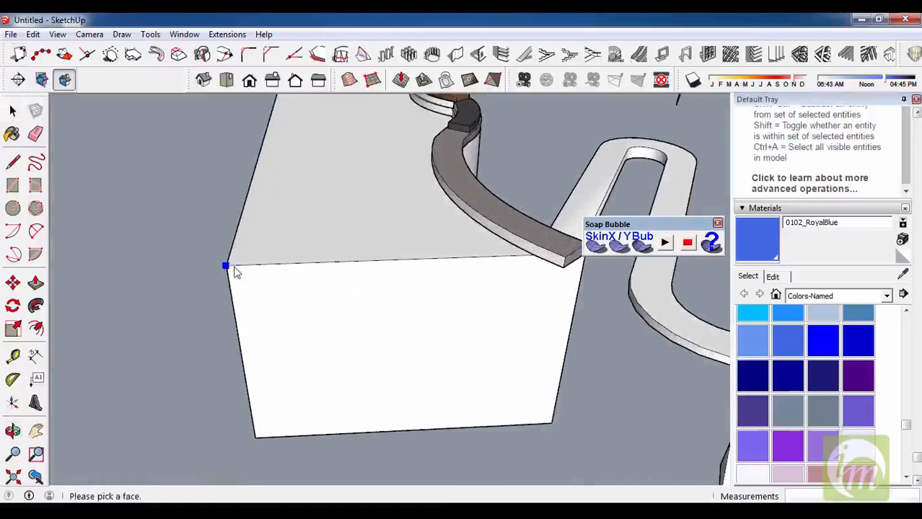
middle_click_drag(281, 337, 315, 339)
left_click(319, 350)
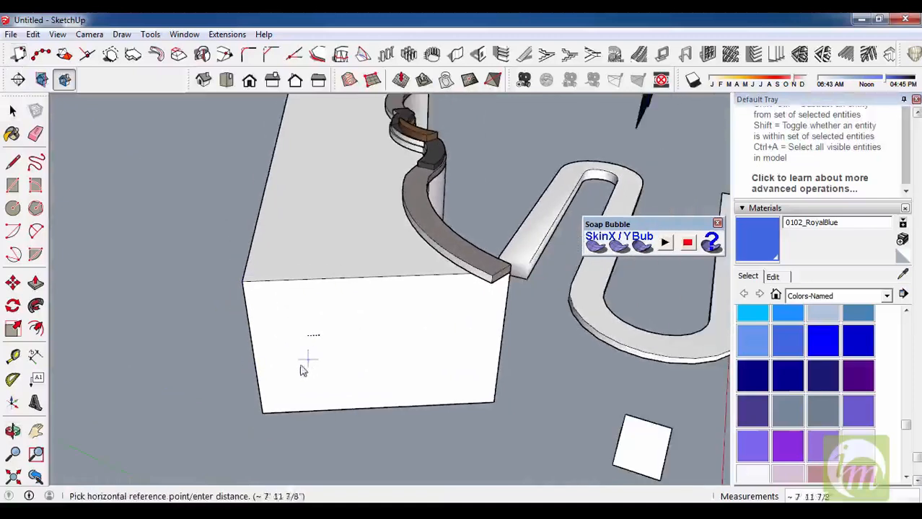
left_click(301, 330)
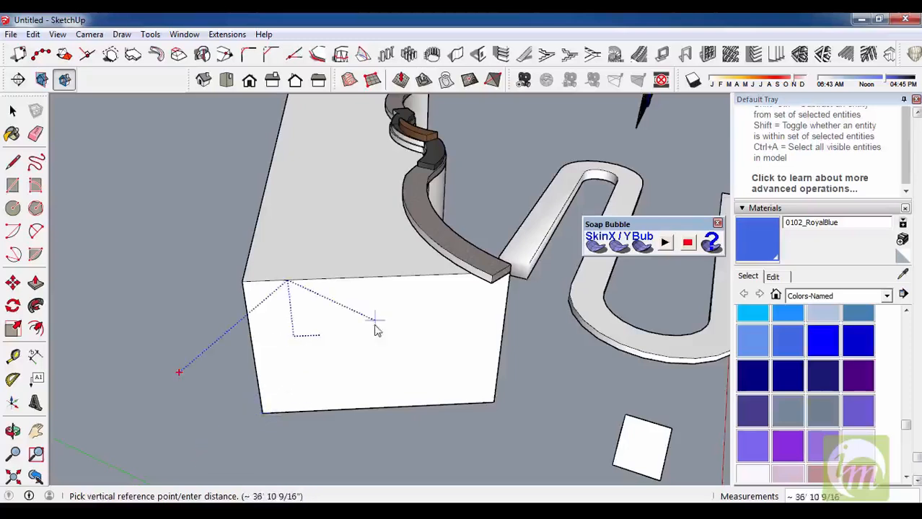
middle_click_drag(360, 333, 370, 236)
key("space")
- Examine the placed point around the box's end face from several angles
scroll(314, 278, "up", 5)
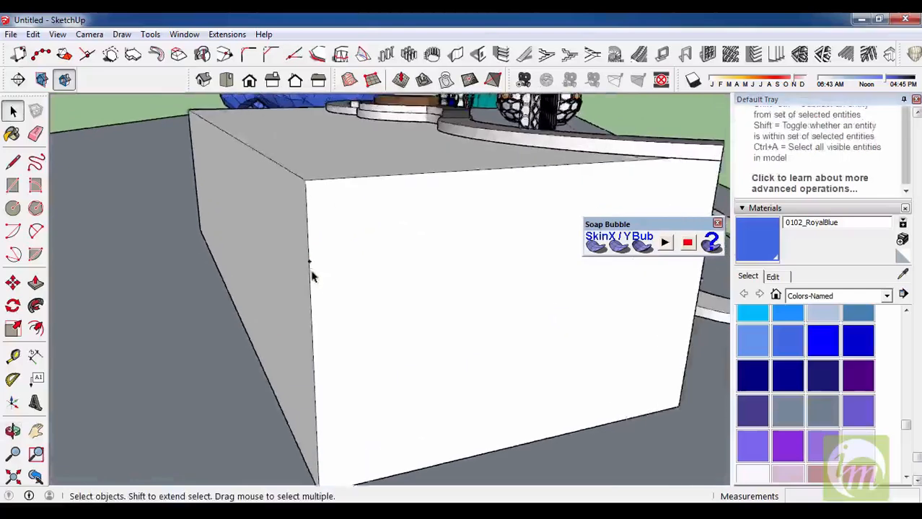
scroll(368, 317, "down", 3)
middle_click_drag(364, 324, 325, 345)
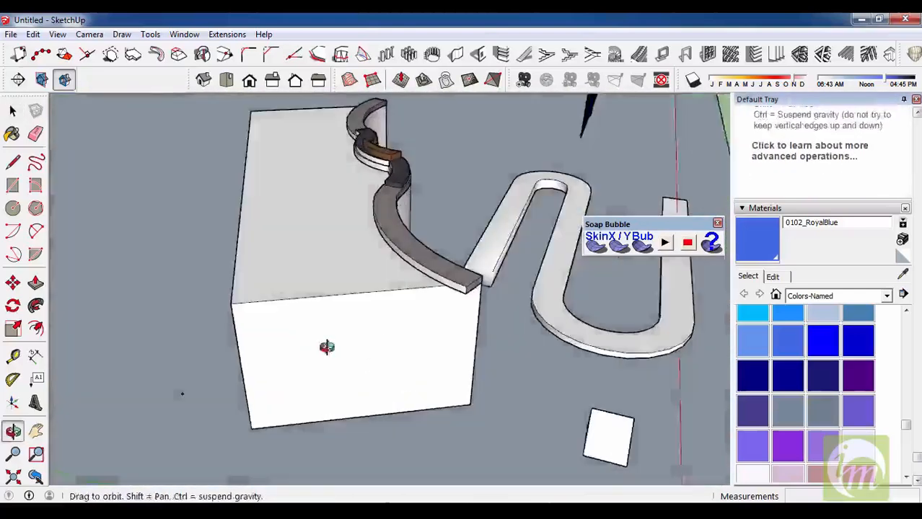
scroll(318, 354, "down", 2)
scroll(354, 385, "up", 5)
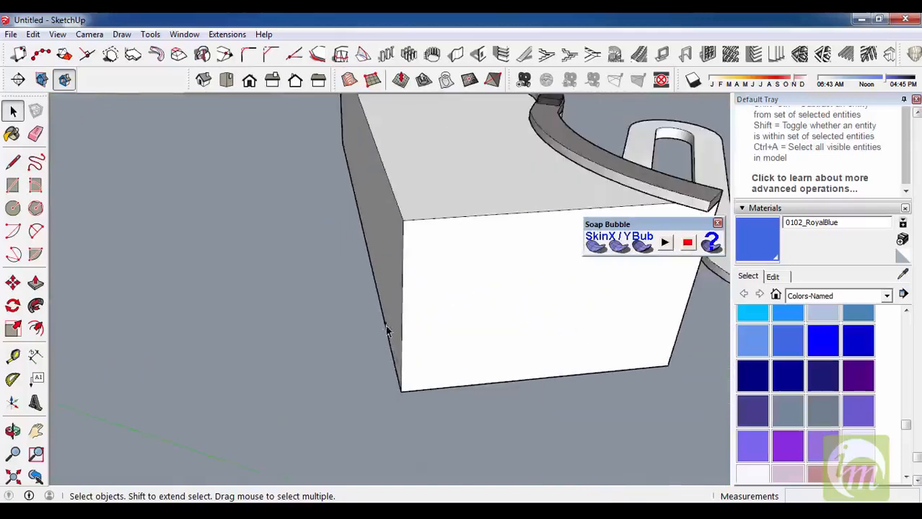
scroll(369, 333, "down", 3)
scroll(436, 304, "up", 3)
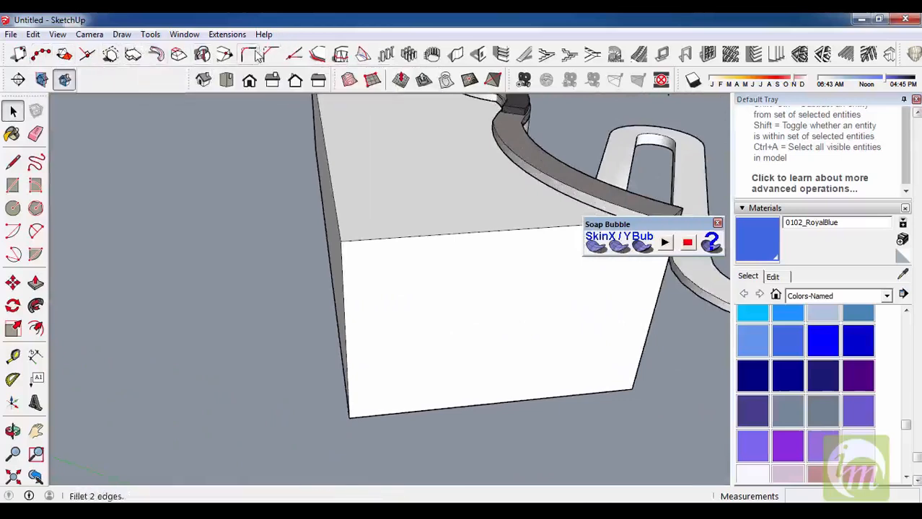
- Draw two connected lines forming an open corner on the ground beside the box, the first about 92' long
scroll(357, 200, "down", 3)
key("l")
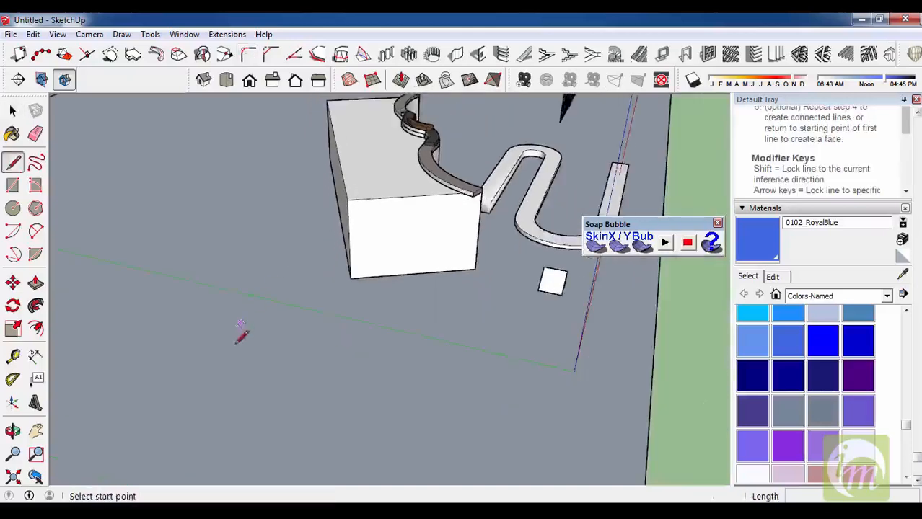
scroll(241, 337, "up", 1)
left_click(233, 347)
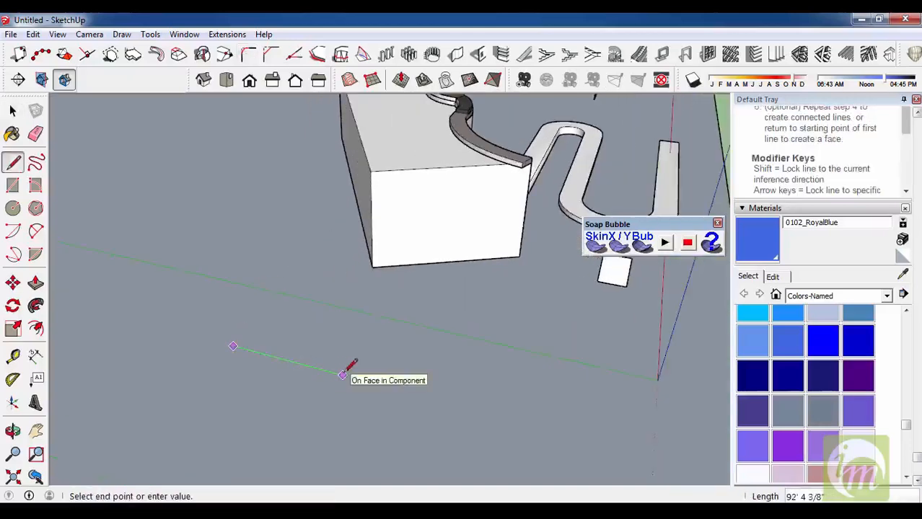
left_click(343, 375)
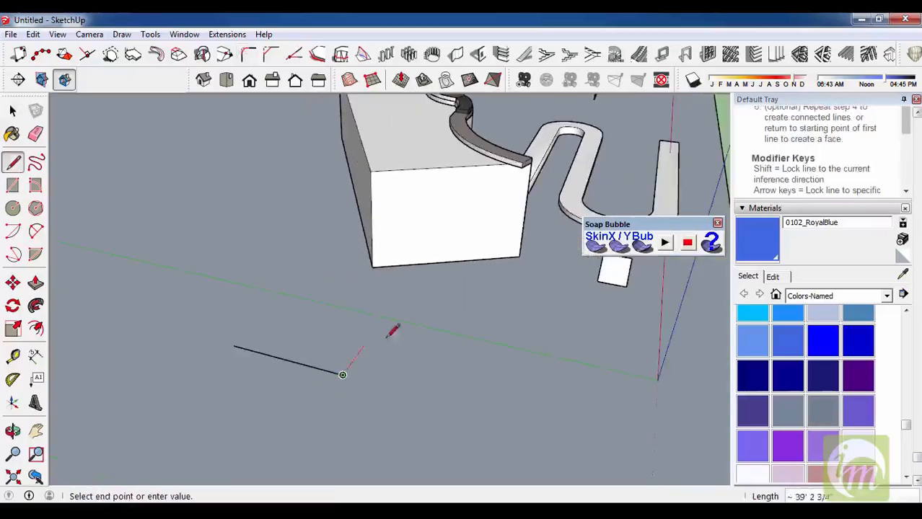
left_click(395, 302)
key("space")
scroll(317, 371, "up", 2)
- Round the corner between the two lines with the 1001bit Fillet tool
left_click(249, 55)
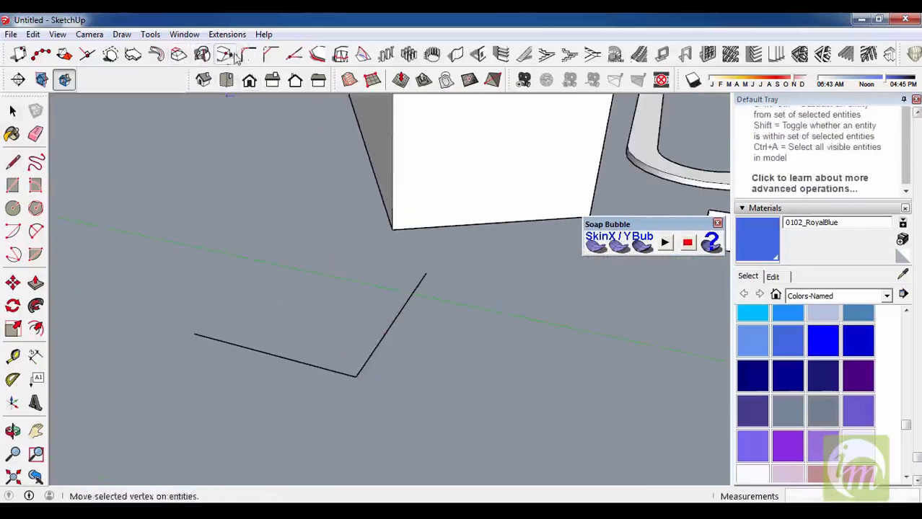
left_click(294, 56)
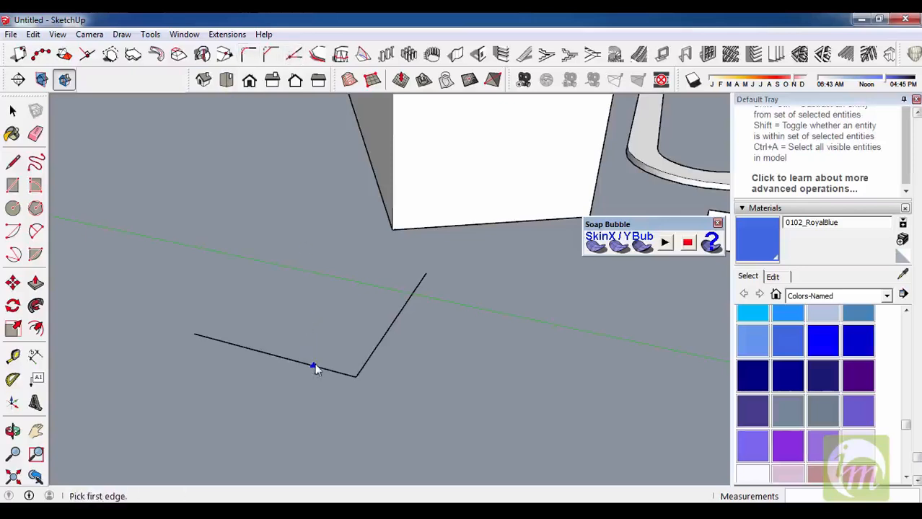
left_click(366, 356)
key("Return")
left_click(365, 363)
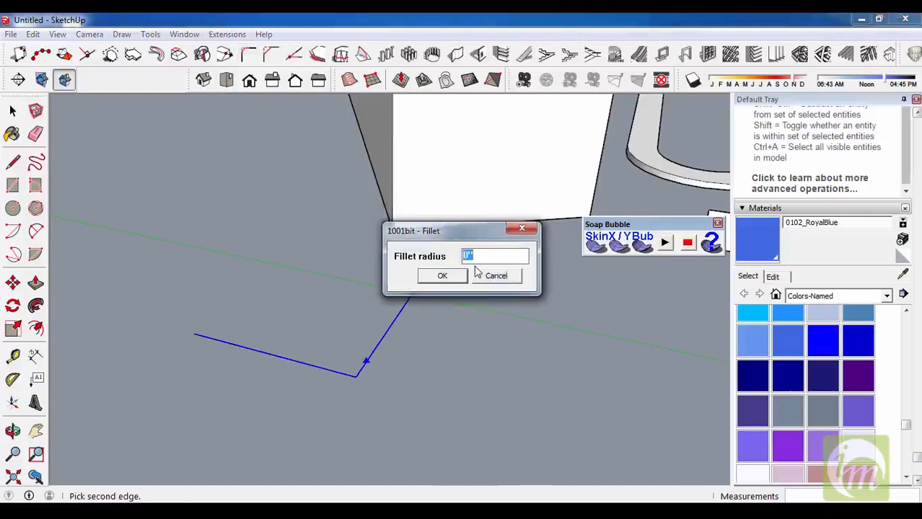
key("Return")
scroll(320, 400, "up", 5)
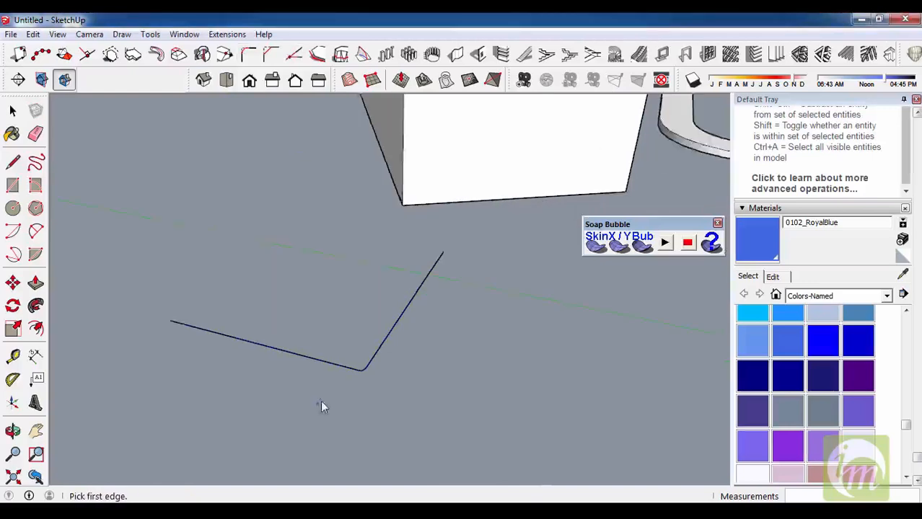
scroll(415, 372, "down", 6)
key("space")
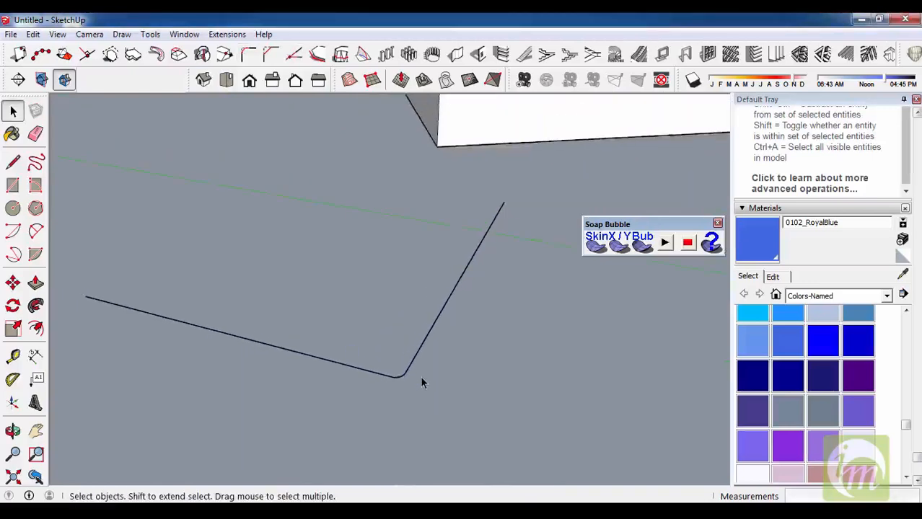
- Apply the 1001bit Chamfer tool to the same two lines at their rounded corner
left_click(270, 54)
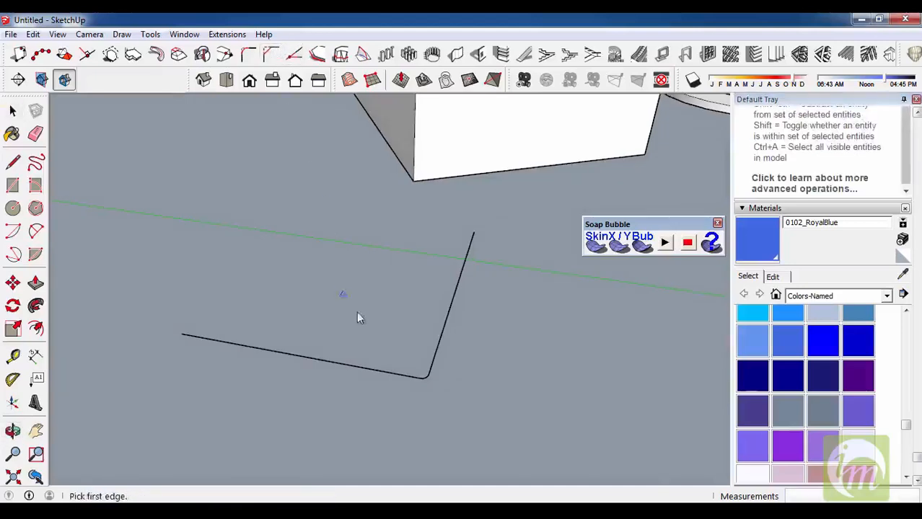
left_click(348, 362)
left_click(442, 331)
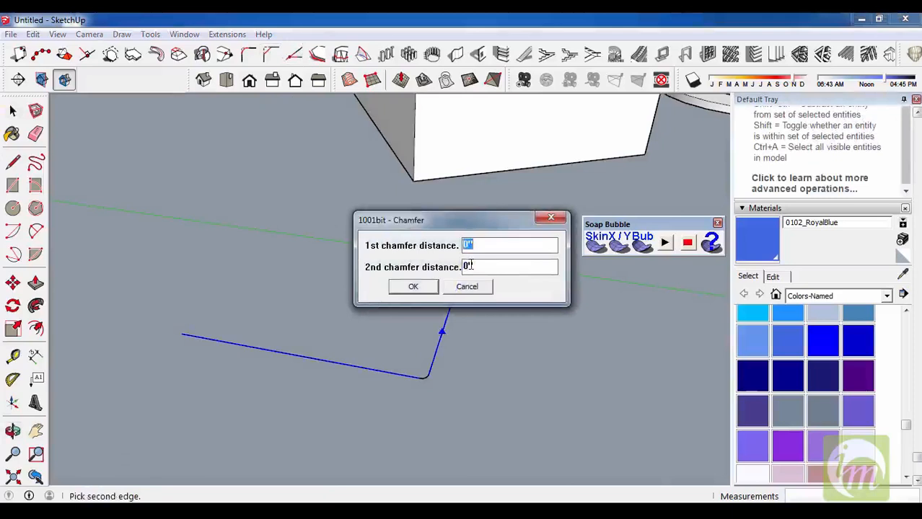
left_click(413, 287)
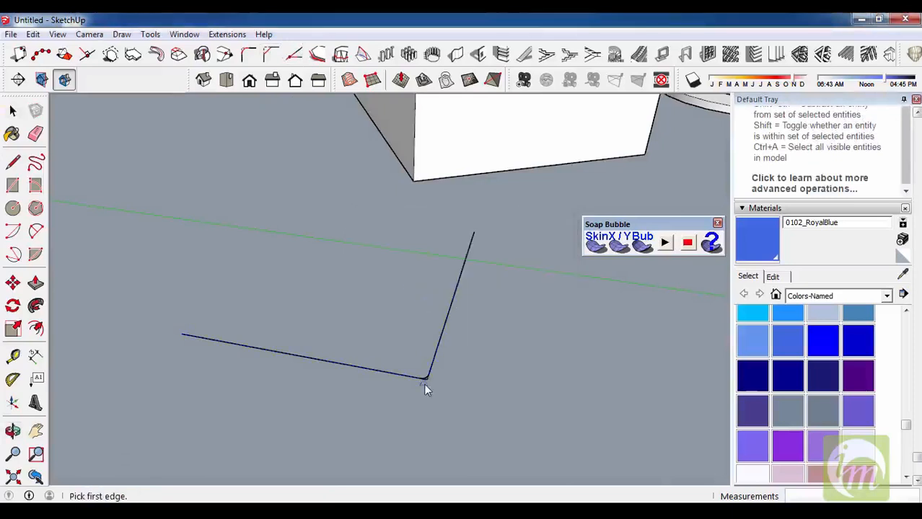
scroll(426, 382, "up", 4)
scroll(426, 357, "up", 3)
scroll(382, 245, "down", 4)
key("space")
scroll(388, 59, "up", 3)
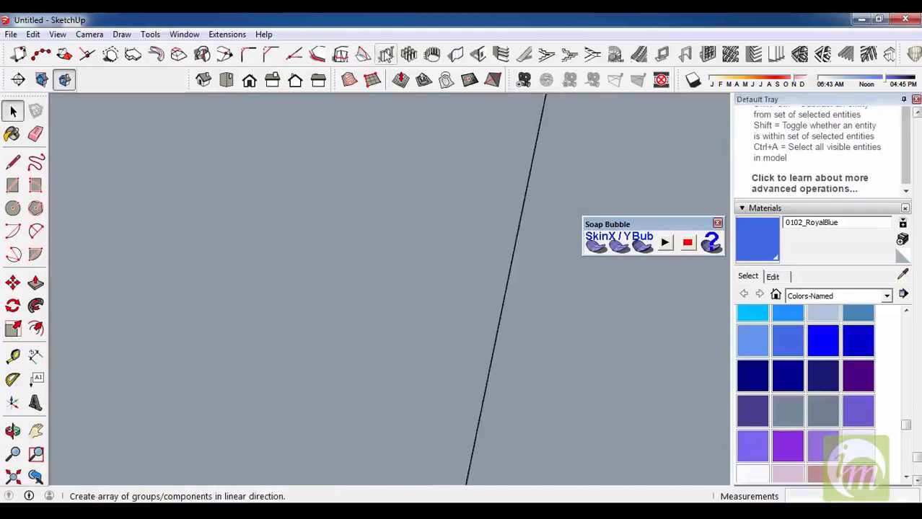
- Draw a small rectangle on the ground inside the corner of the two lines and make it a component
scroll(386, 250, "down", 4)
middle_click_drag(386, 250, 366, 362)
key("r")
left_click(346, 256)
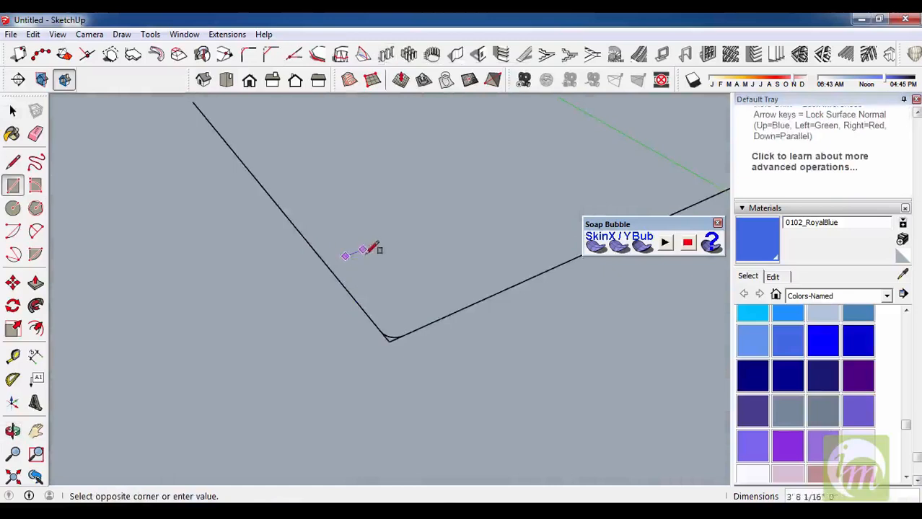
key("space")
key("r")
left_click(342, 246)
left_click(383, 249)
key("space")
double_click(362, 253)
key("g")
key("Return")
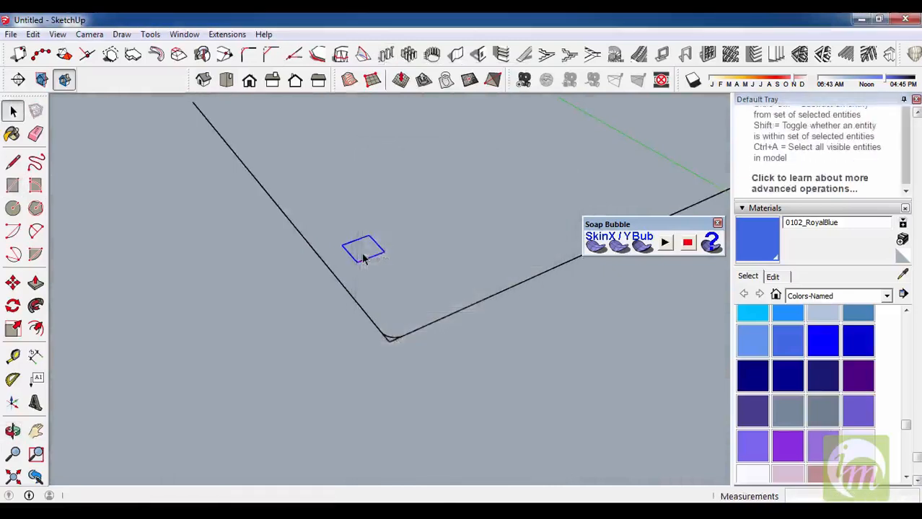
- Push/Pull the small rectangle upward inside its component to form a short square column
key("p")
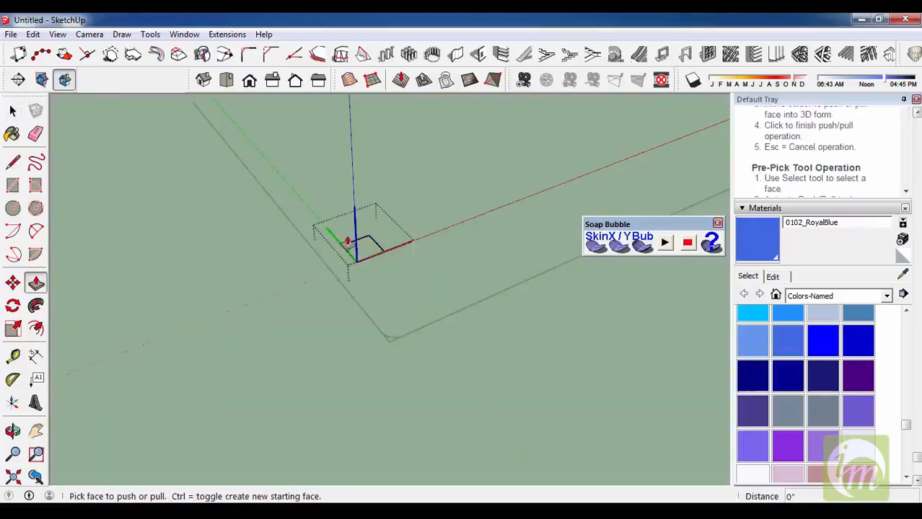
left_click(350, 247)
left_click(328, 150)
key("space")
scroll(358, 299, "down", 5)
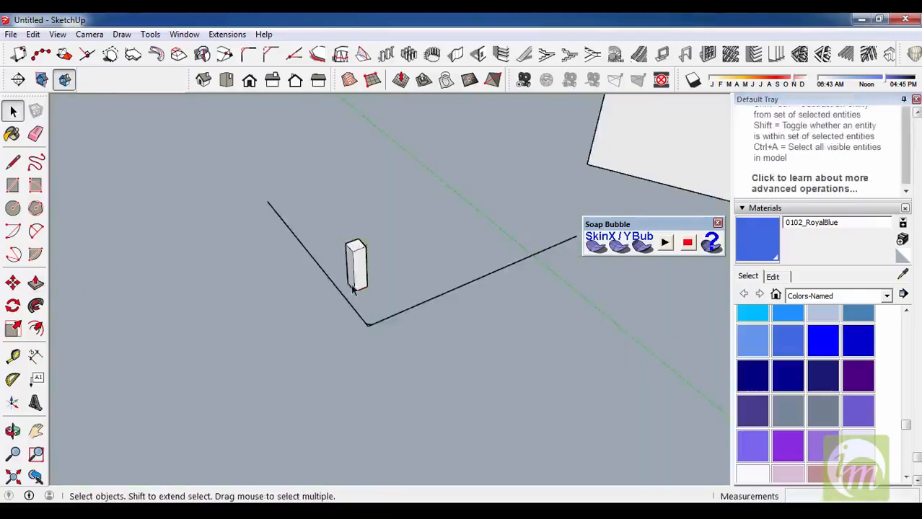
middle_click_drag(395, 277, 285, 319)
scroll(364, 299, "up", 3)
scroll(351, 253, "down", 3)
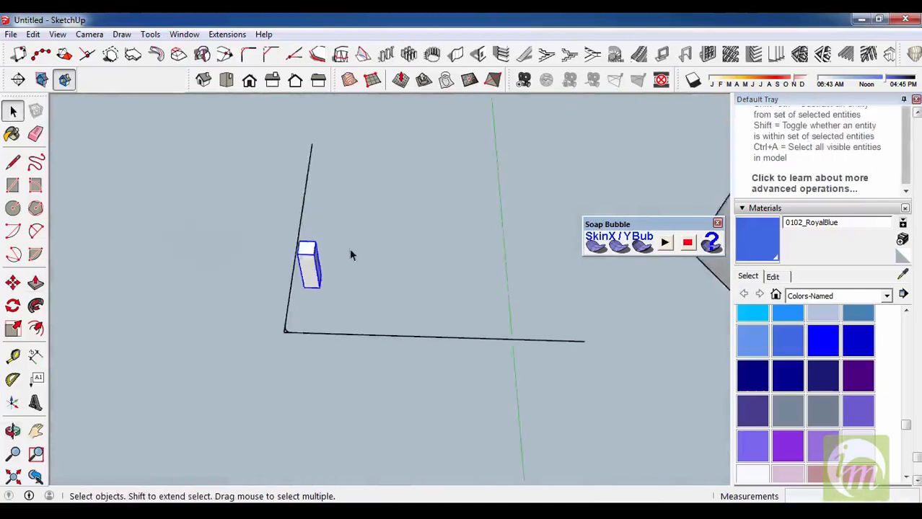
scroll(351, 253, "up", 4)
left_click(386, 54)
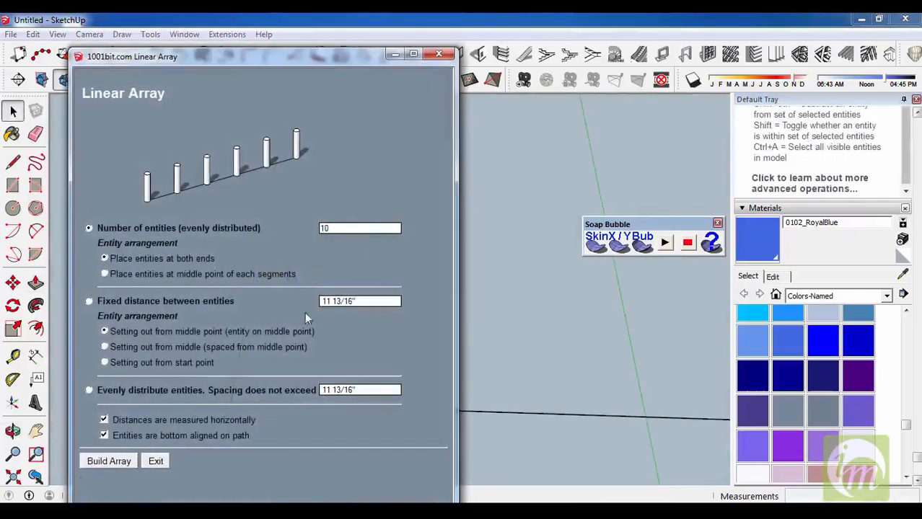
left_click(111, 461)
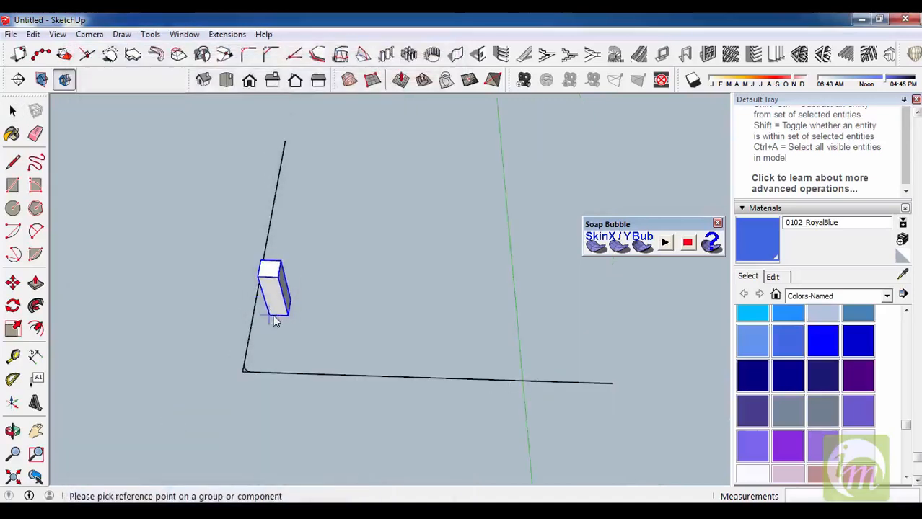
left_click(290, 315)
left_click(405, 315)
scroll(310, 310, "down", 5)
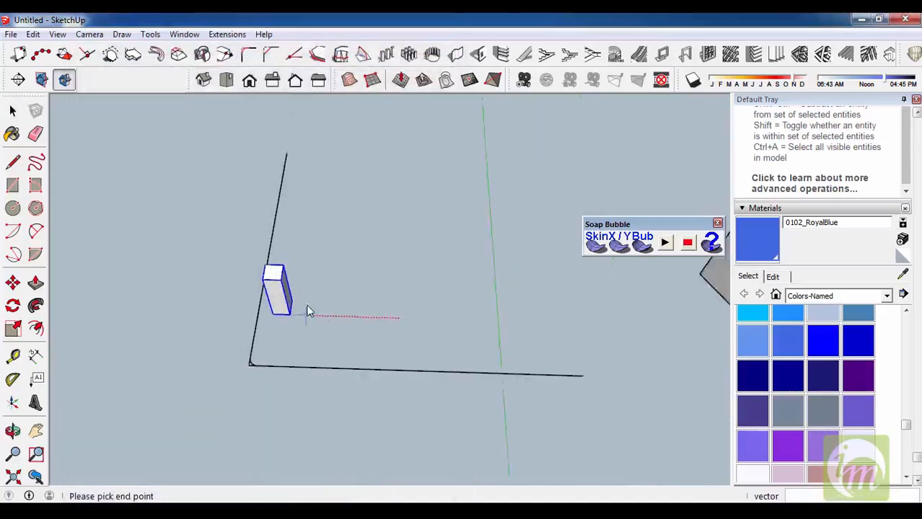
scroll(371, 342, "down", 2)
key("space")
- Move the column by its base corner onto the ground line next to the corner of the two lines
scroll(337, 346, "up", 3)
middle_click_drag(338, 347, 369, 306)
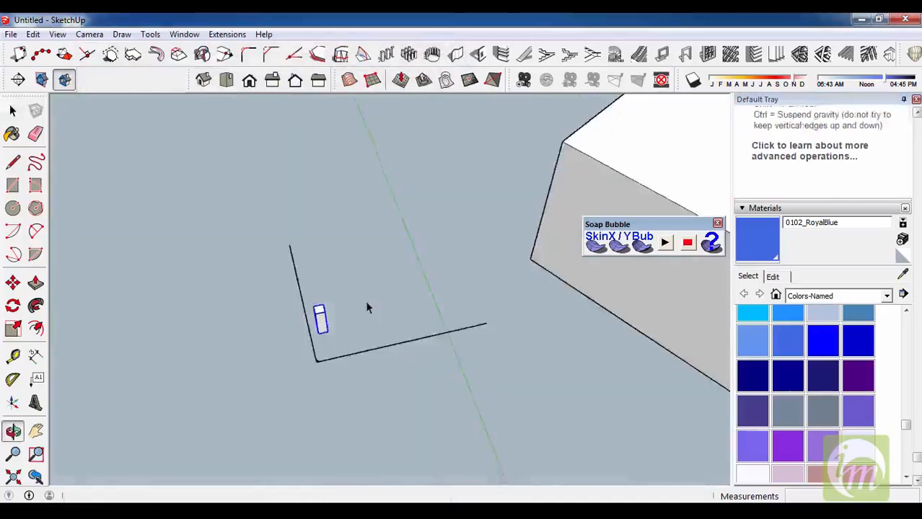
scroll(323, 343, "up", 3)
key("m")
left_click(306, 333)
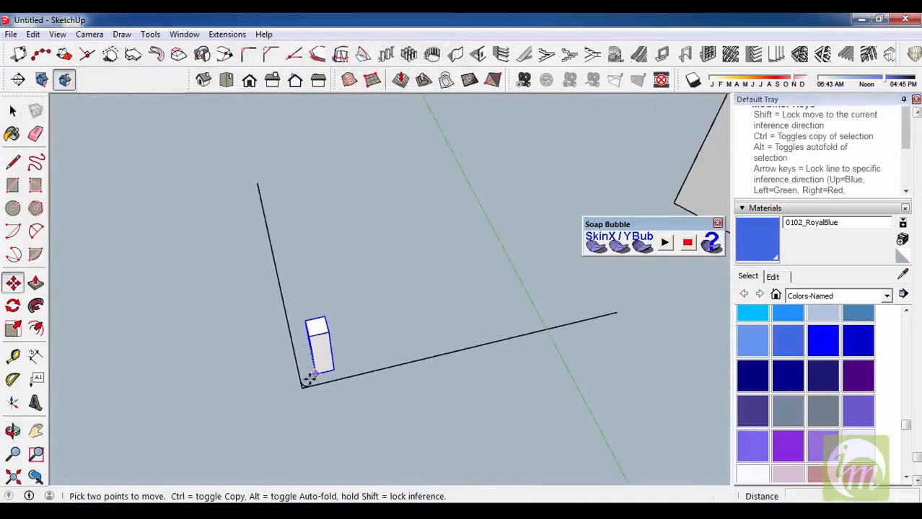
scroll(310, 377, "up", 1)
left_click(310, 388)
key("space")
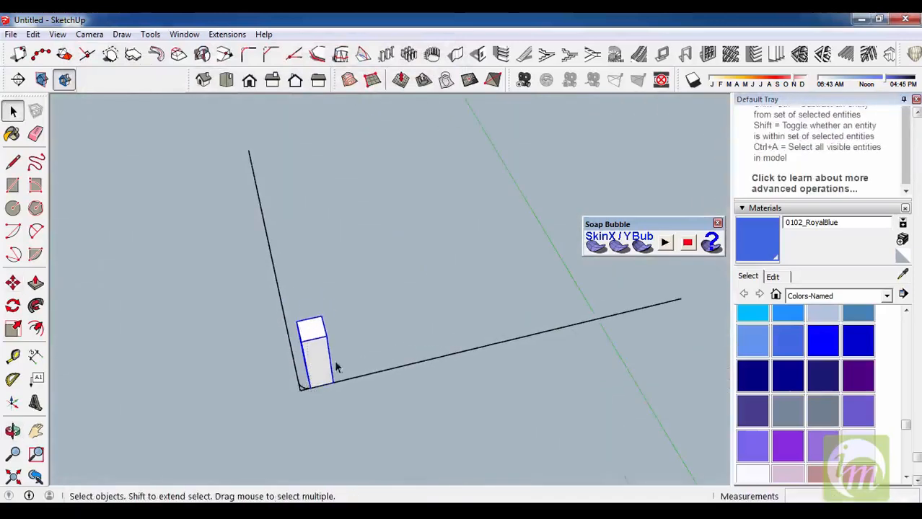
- Build a 1001bit Linear Array of 10 evenly distributed columns along the ground line, placed at both ends
left_click(388, 58)
left_click(110, 462)
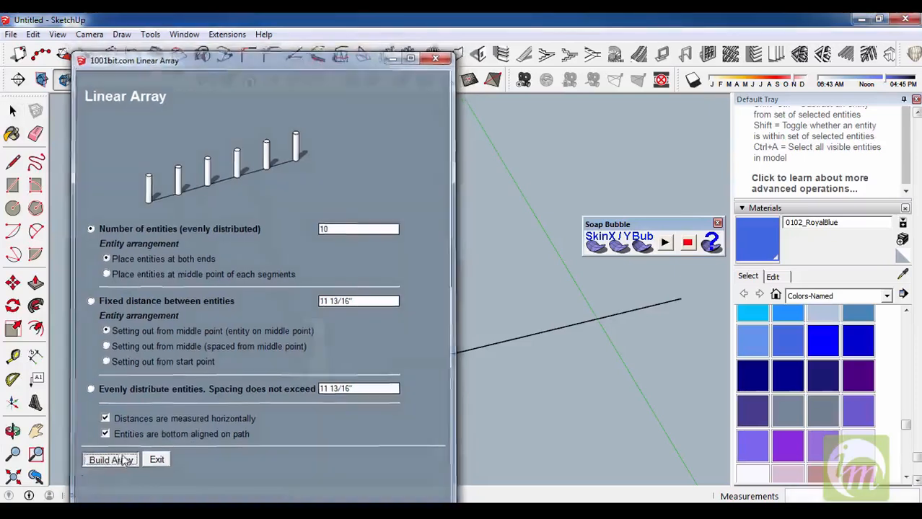
left_click(320, 389)
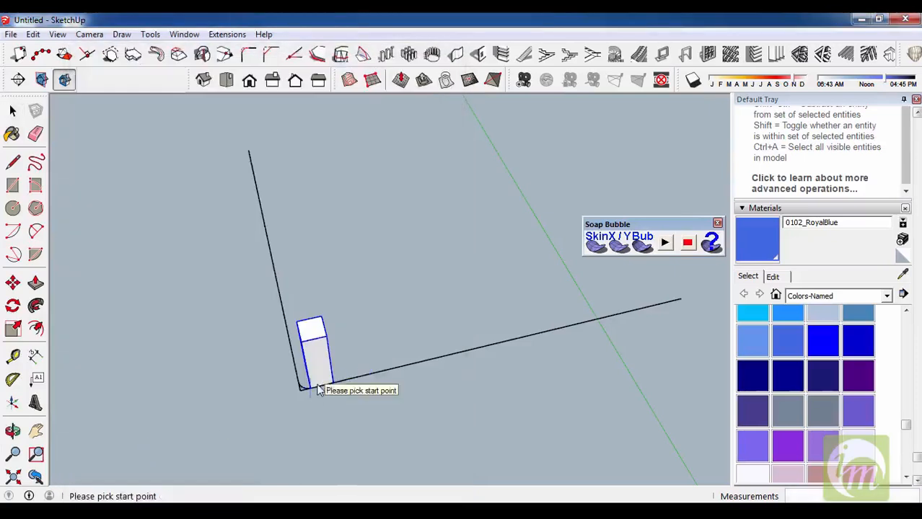
left_click(320, 390)
middle_click_drag(315, 355, 406, 368)
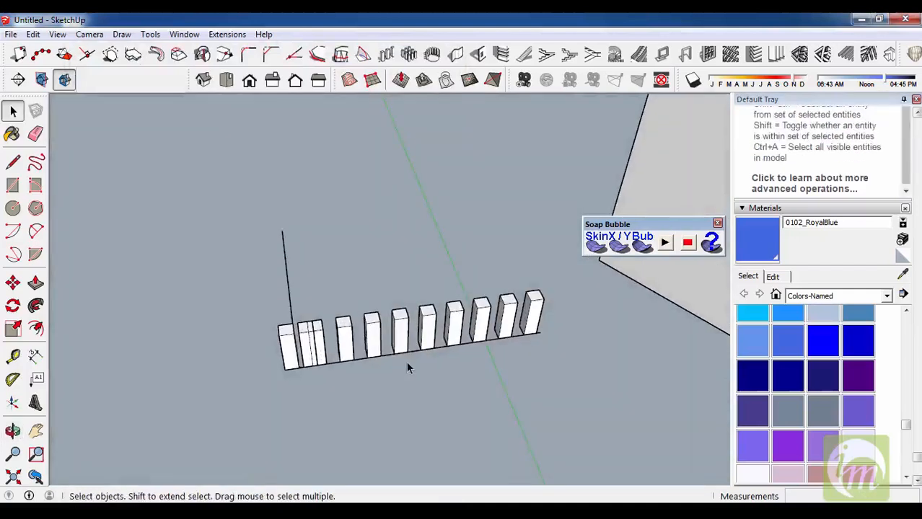
scroll(402, 360, "down", 3)
scroll(267, 330, "up", 5)
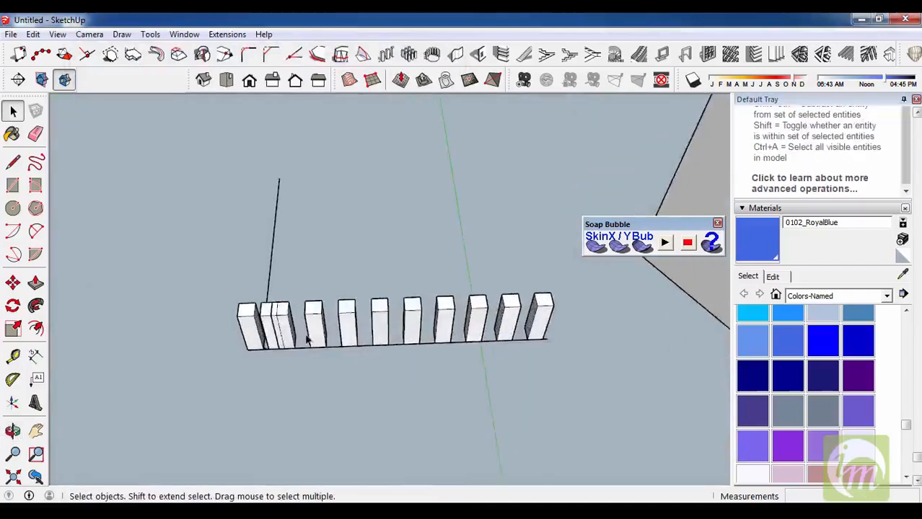
scroll(303, 346, "down", 3)
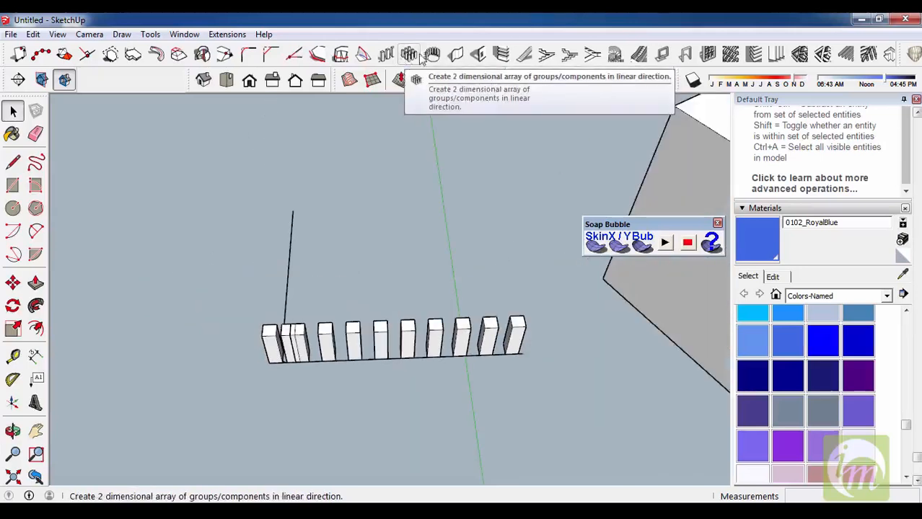
- Draw a circle on the ground behind the row of columns
left_click(433, 56)
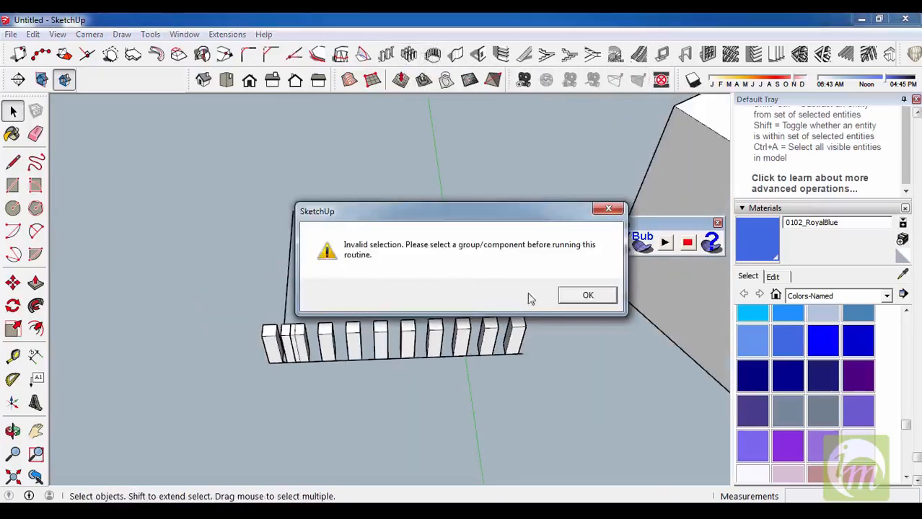
left_click(585, 297)
scroll(439, 274, "down", 3)
key("c")
left_click(389, 208)
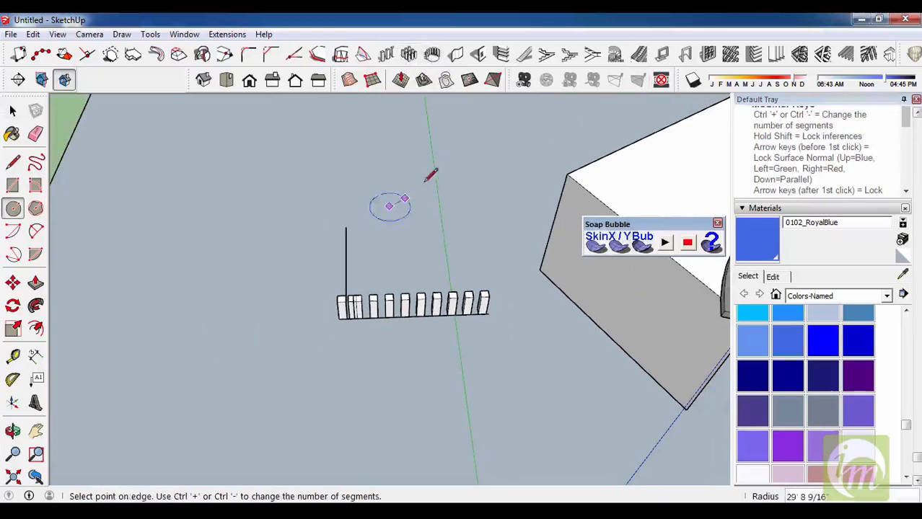
left_click(426, 184)
key("space")
- Move one column from the middle of the row onto the near edge of the circle
left_click(405, 306)
scroll(405, 311, "up", 3)
key("m")
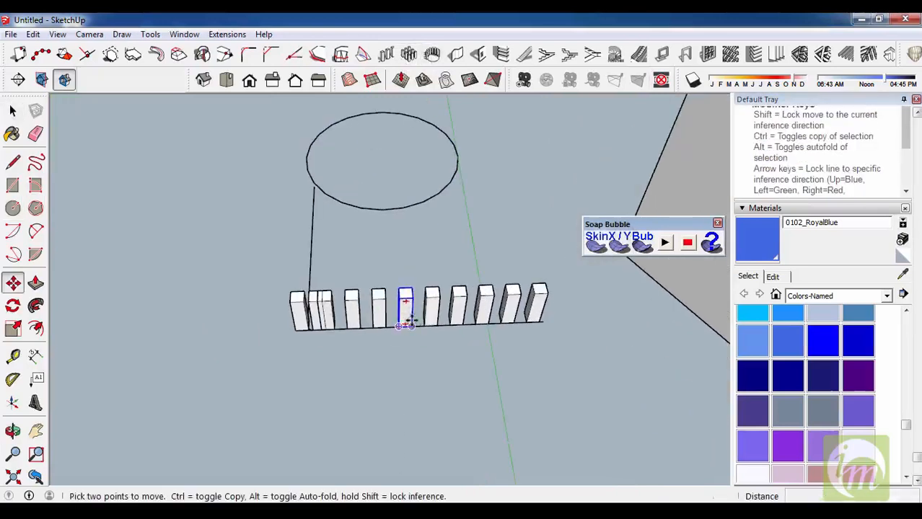
left_click(410, 326)
left_click(382, 209)
scroll(393, 191, "up", 3)
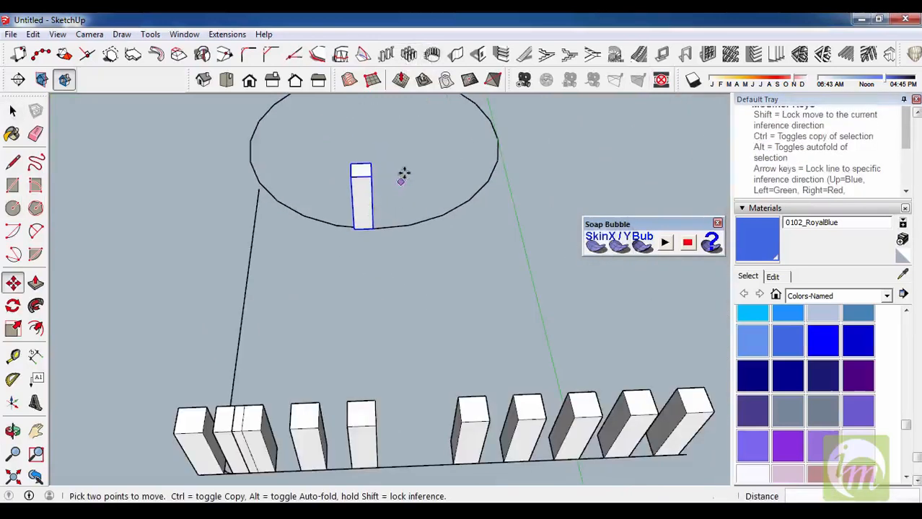
key("space")
- Try a 1001bit polar array of the column on the circle, picking its base corner and an axis of rotation
scroll(366, 261, "down", 3)
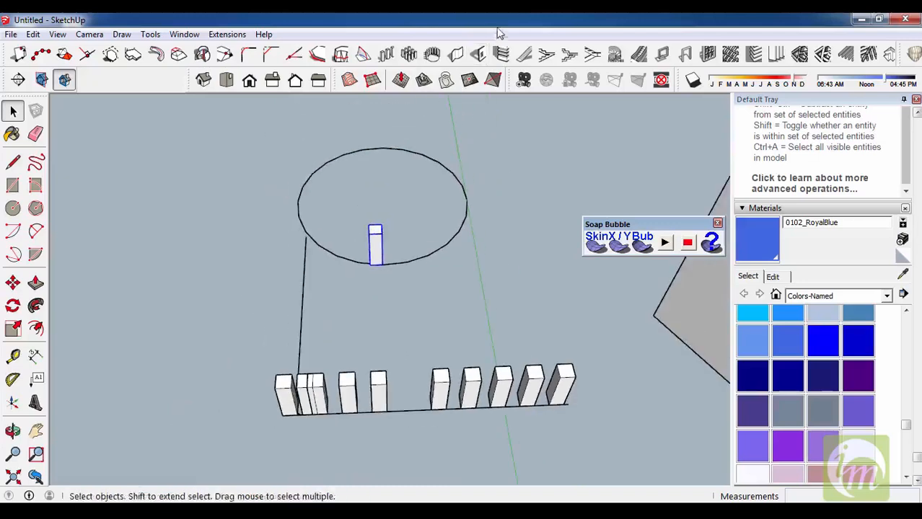
left_click(432, 55)
left_click(101, 322)
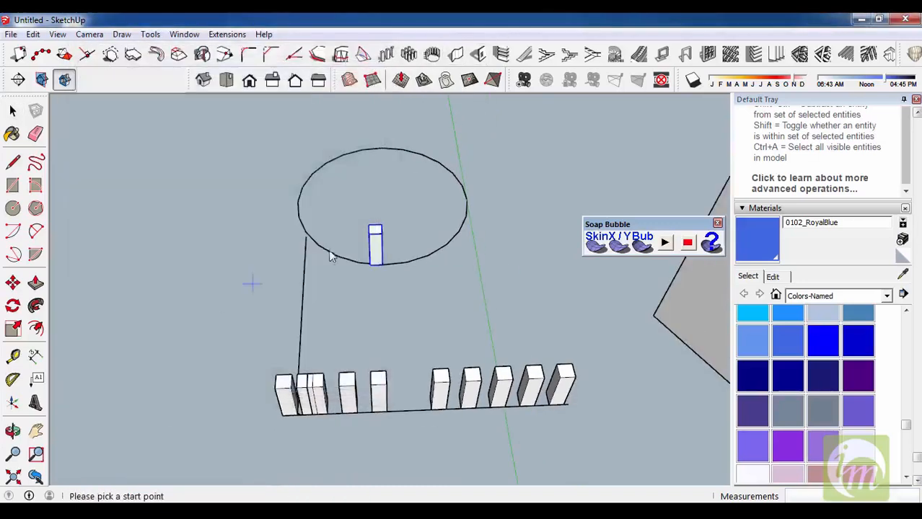
scroll(388, 264, "up", 2)
left_click(384, 268)
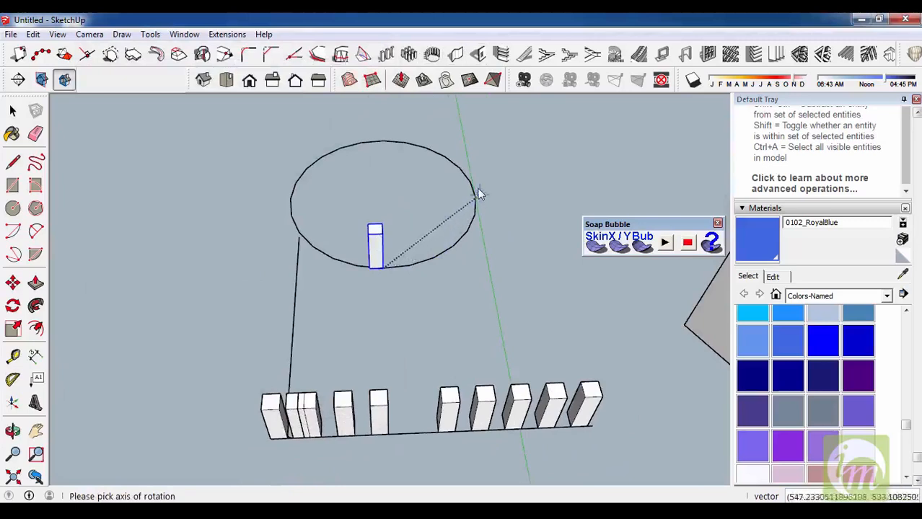
left_click(383, 149)
middle_click_drag(383, 148, 442, 223)
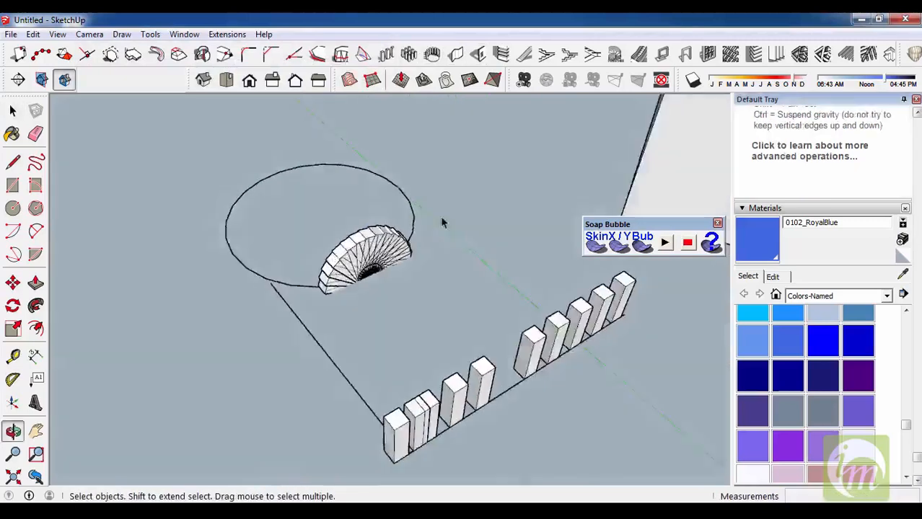
scroll(397, 245, "up", 3)
middle_click_drag(347, 184, 426, 237)
scroll(424, 236, "down", 2)
middle_click_drag(352, 290, 432, 231)
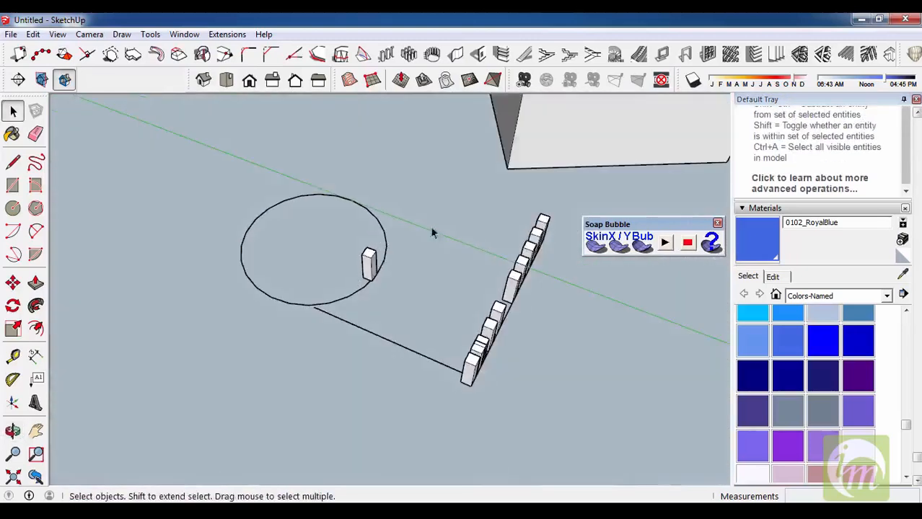
- Draw a long, thin rectangle about 155' long on the ground beside the columns and circle
left_click(478, 56)
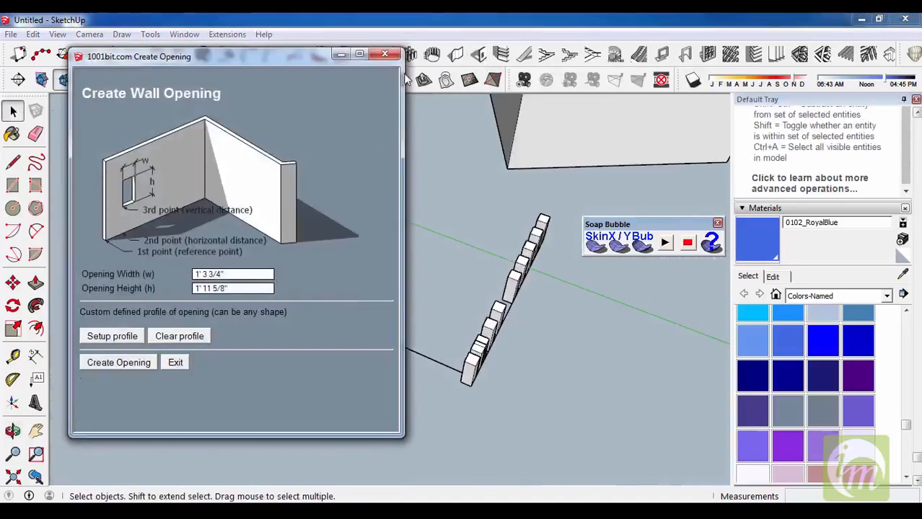
left_click(386, 56)
middle_click_drag(421, 237, 461, 245)
key("r")
left_click(373, 361)
scroll(564, 362, "up", 3)
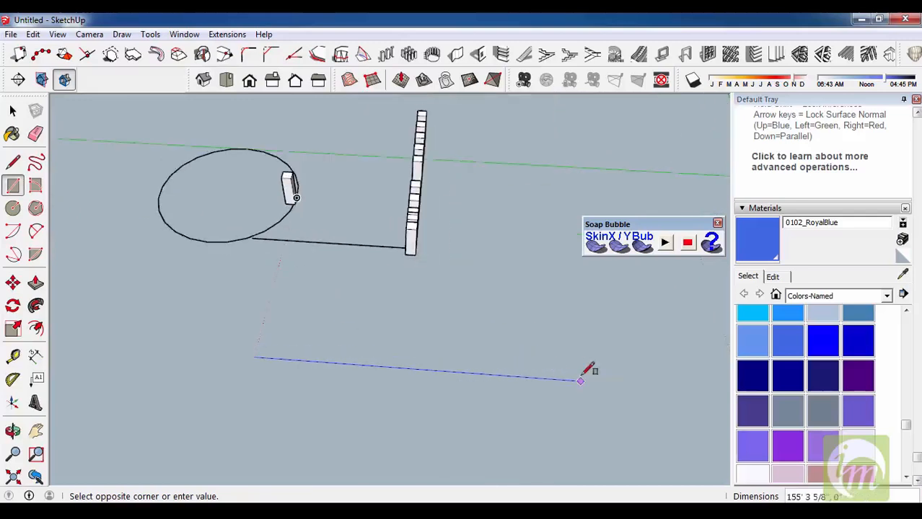
scroll(580, 375, "up", 2)
left_click(586, 375)
key("space")
- Push/Pull the long, thin rectangle upward to form a tall freestanding wall
left_click(530, 372)
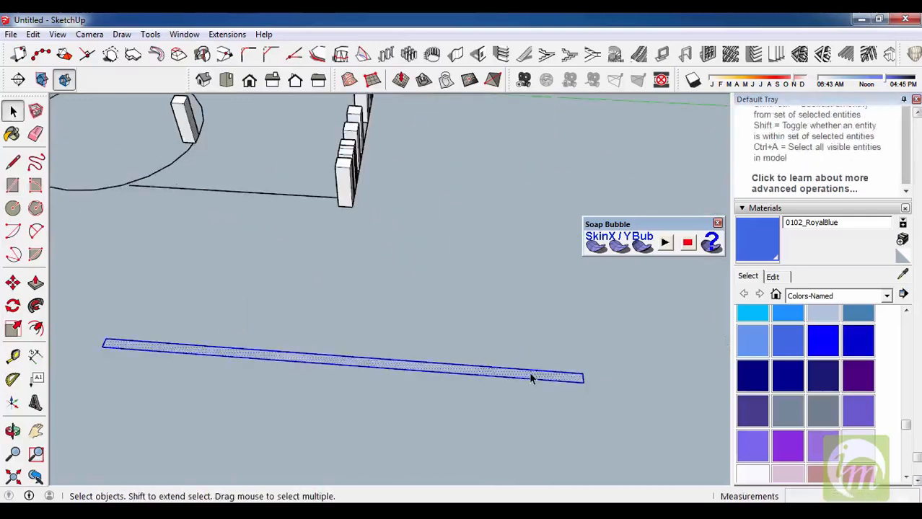
key("p")
left_click(530, 372)
middle_click_drag(530, 372, 505, 207)
left_click(505, 207)
key("space")
middle_click_drag(480, 249, 443, 292)
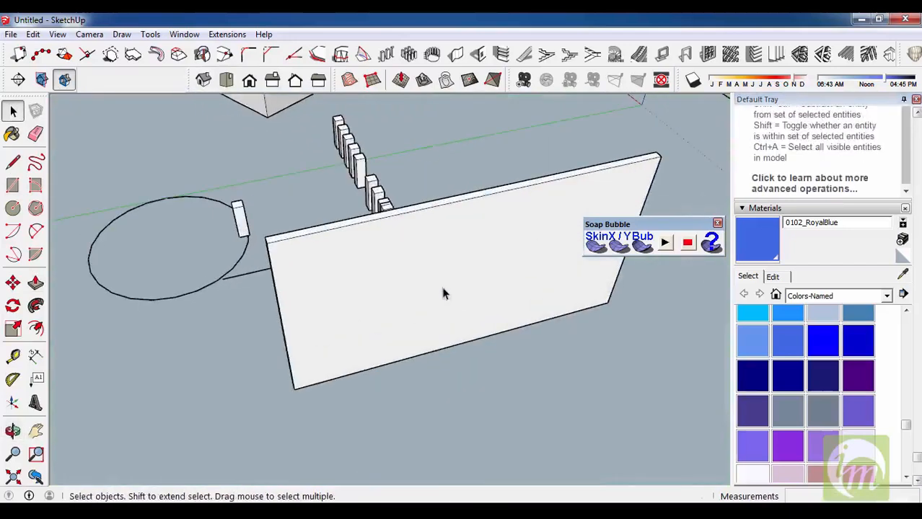
- Try to create a 10' by 10' opening in the wall with the 1001bit Create Wall Opening tool
left_click(481, 55)
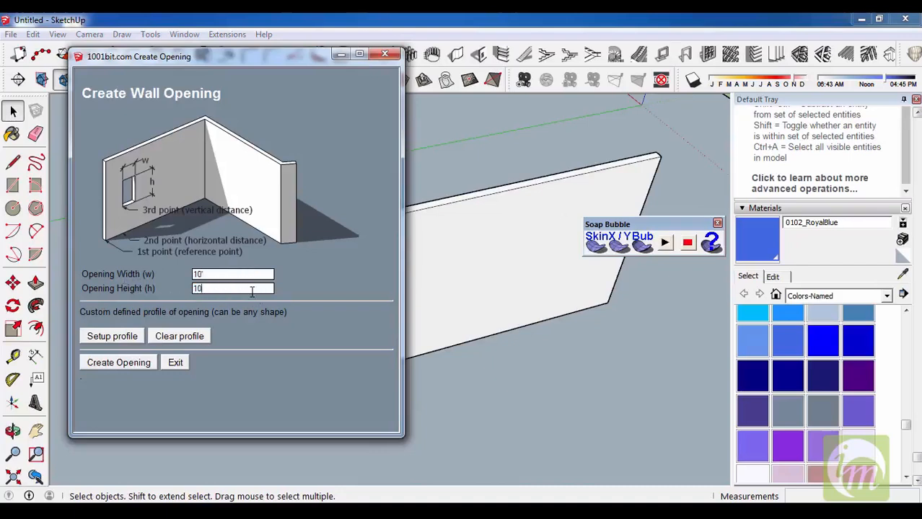
left_click(126, 363)
left_click(432, 287)
scroll(468, 303, "up", 3)
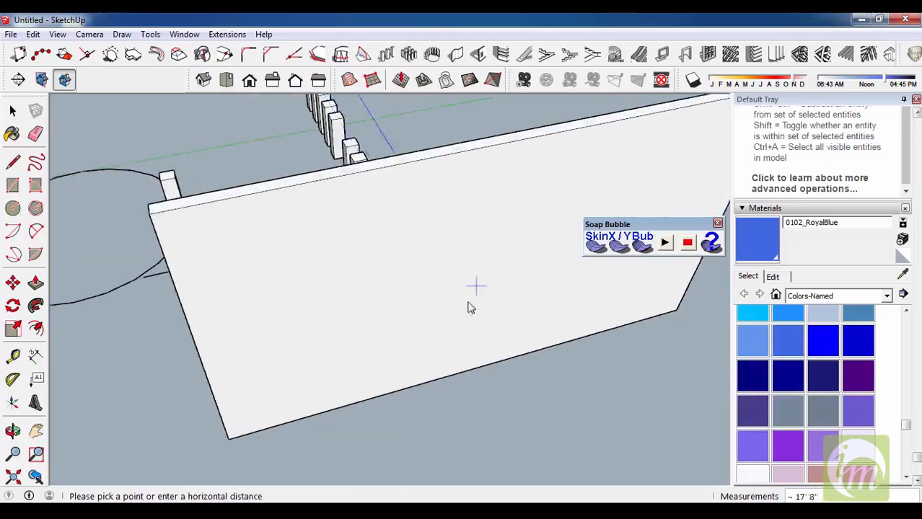
scroll(427, 385, "down", 5)
scroll(484, 298, "up", 3)
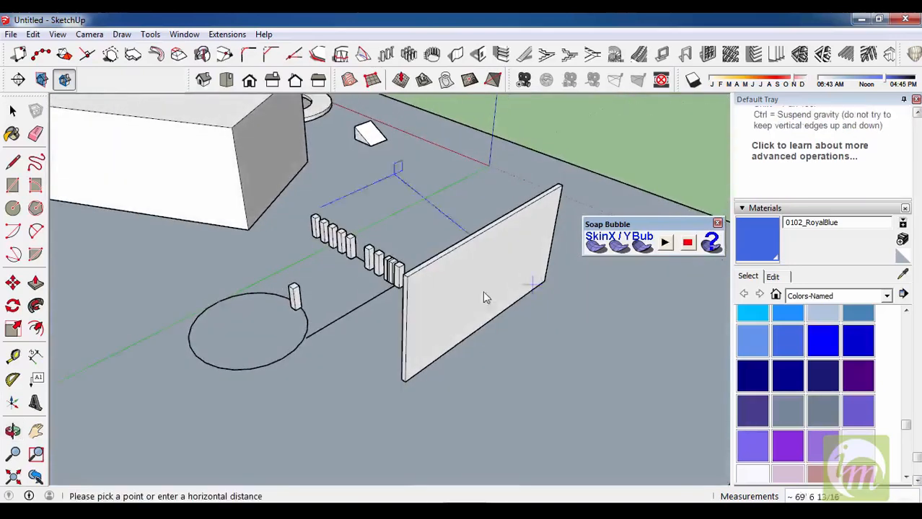
left_click(472, 305)
middle_click_drag(439, 287, 375, 259)
scroll(319, 230, "up", 3)
middle_click_drag(319, 230, 354, 370)
scroll(292, 358, "down", 3)
scroll(344, 369, "up", 2)
key("space")
scroll(360, 333, "down", 2)
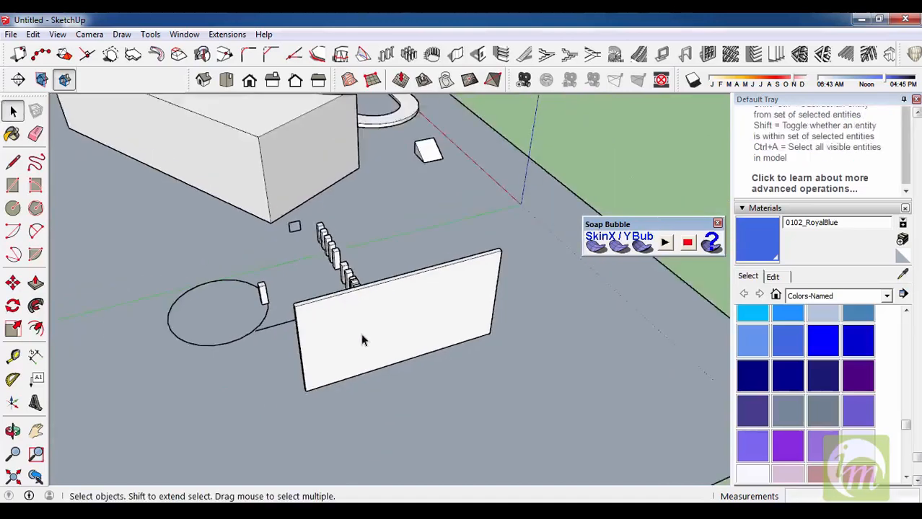
- Edit the freestanding wall's group and cut a 10' by 10' opening through it with the 1001bit Create Wall Opening tool
double_click(349, 339)
scroll(349, 361, "up", 2)
middle_click_drag(349, 372, 263, 376)
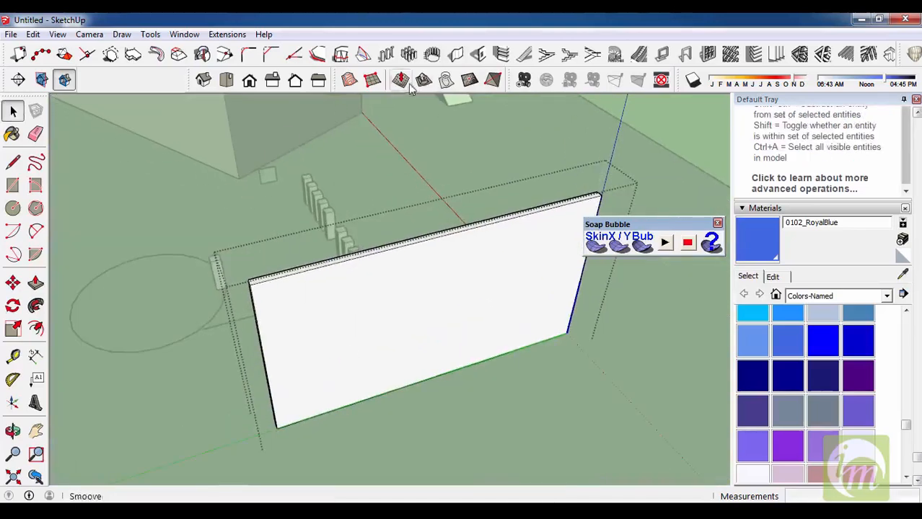
left_click(477, 54)
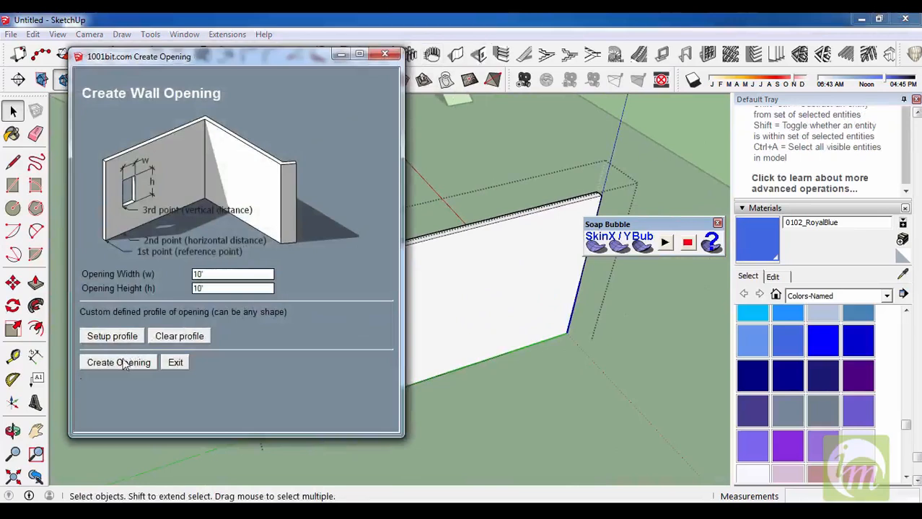
left_click(123, 362)
left_click(383, 339)
scroll(346, 357, "up", 1)
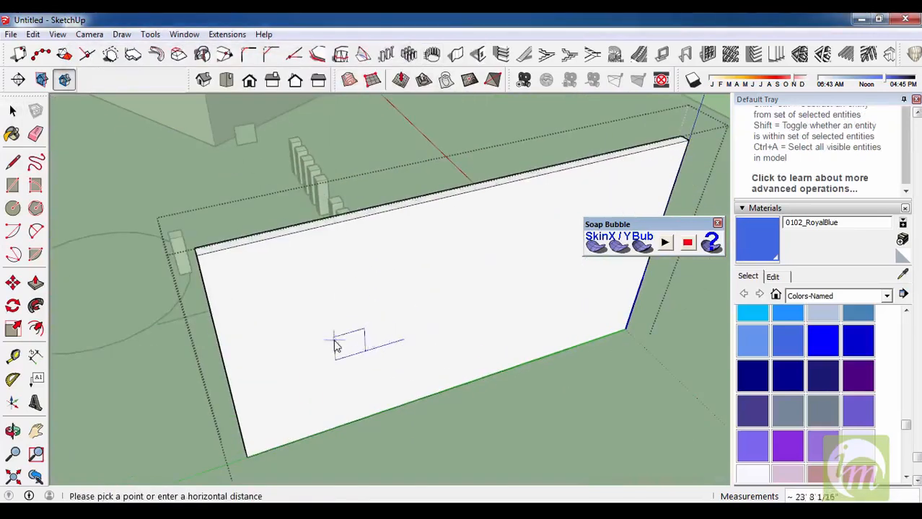
left_click(365, 293)
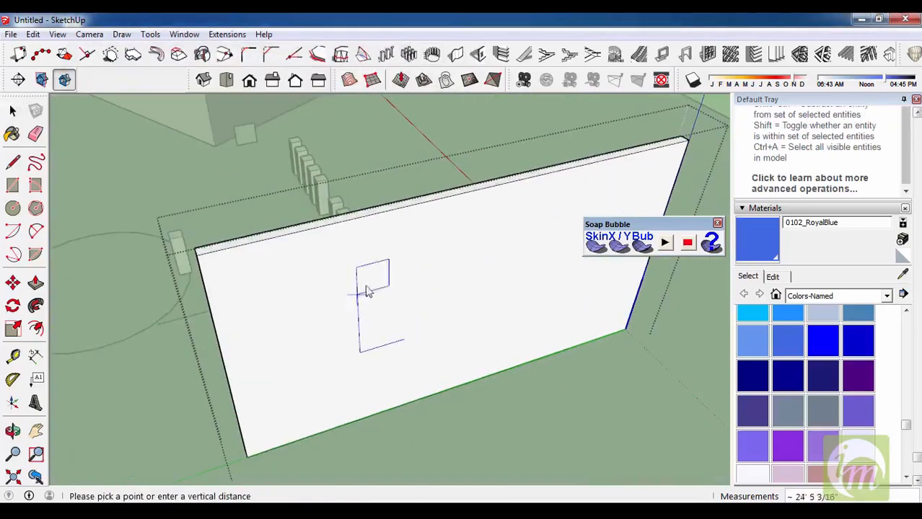
left_click(403, 292)
- Inspect the square opening in the wall from close up and from farther away
key("space")
scroll(361, 290, "up", 5)
scroll(358, 290, "down", 5)
middle_click_drag(356, 283, 316, 269)
scroll(393, 328, "down", 3)
middle_click_drag(383, 333, 367, 328)
scroll(366, 327, "up", 5)
scroll(354, 309, "down", 5)
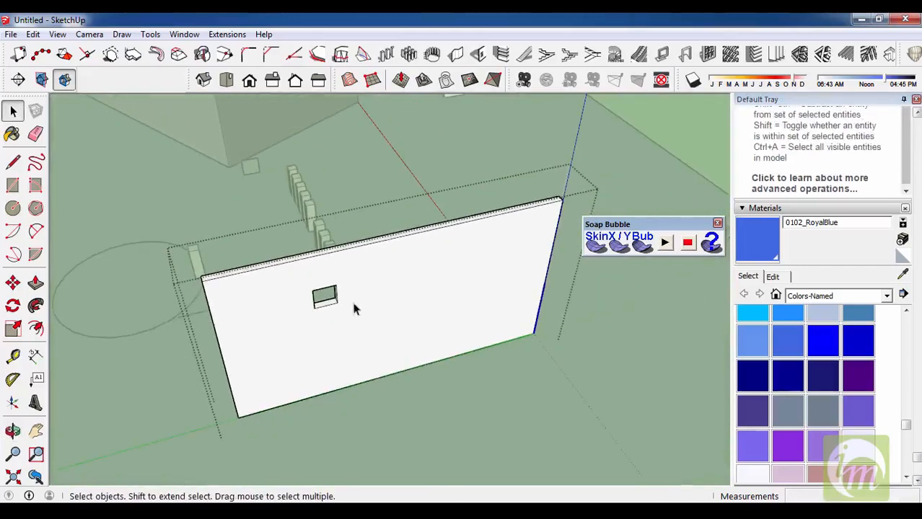
- Cut 5 horizontal grooves, 1" deep and spaced 11 13/16", across the wall's front face with the 1001bit Create Grooves tool
left_click(501, 54)
key("Return")
left_click(424, 291)
left_click(416, 293)
left_click(501, 55)
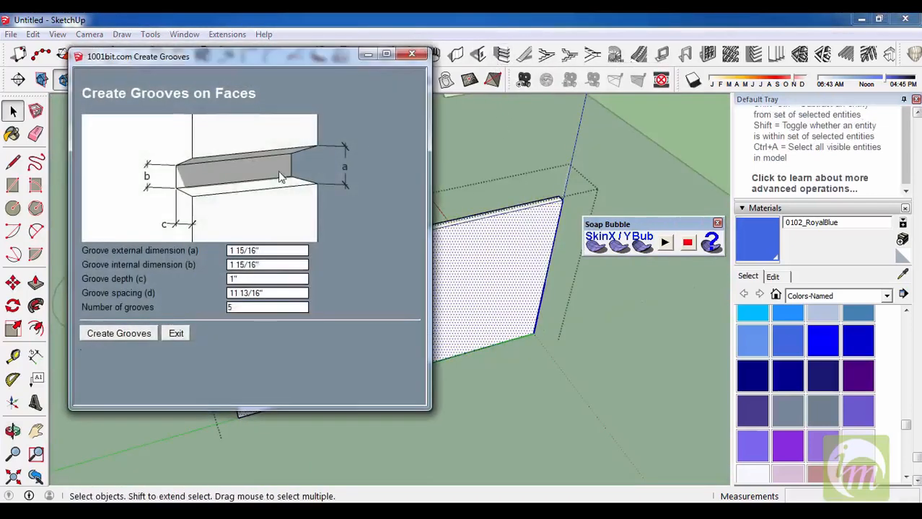
left_click(115, 334)
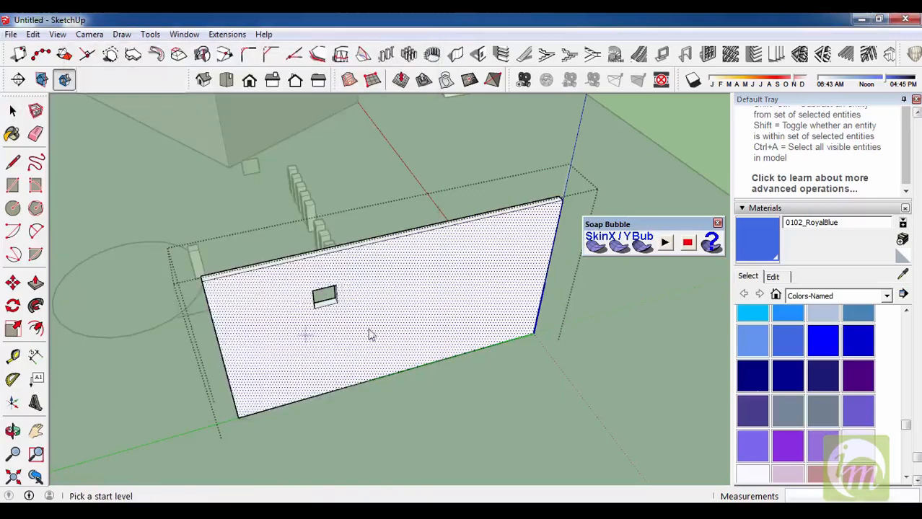
left_click(388, 311)
left_click(441, 296)
scroll(356, 325, "up", 5)
middle_click_drag(356, 308, 314, 316)
scroll(318, 320, "up", 2)
scroll(392, 200, "down", 5)
scroll(380, 248, "down", 5)
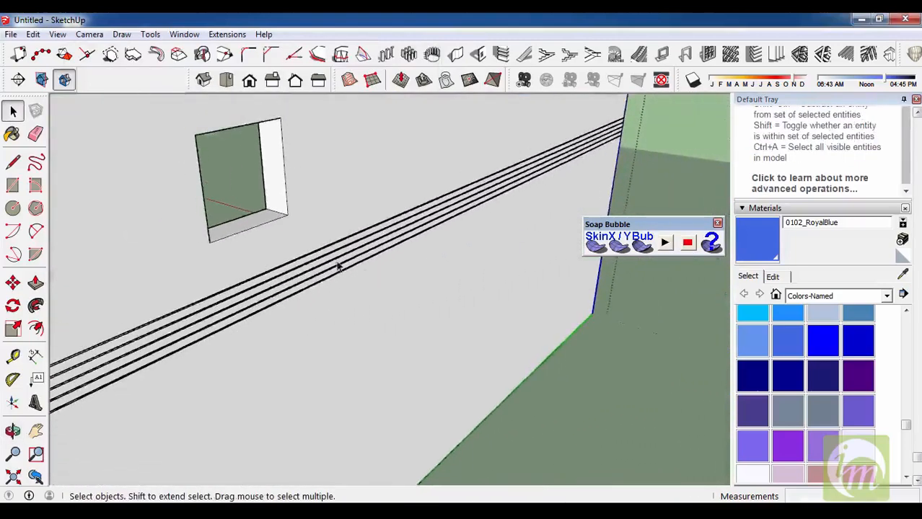
- Build a single-flight Type A staircase with 10 risers and a 3' 3 3/8" step width on the ground in front of the wall
left_click(521, 60)
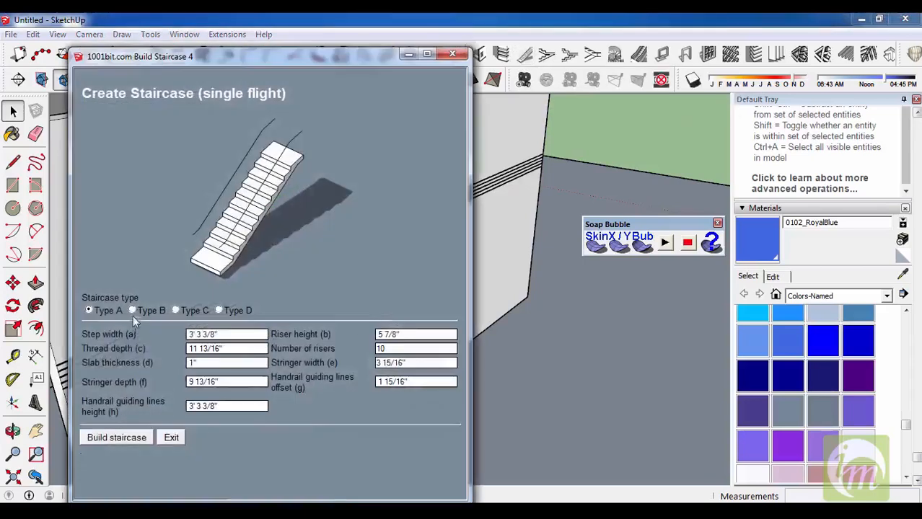
left_click(133, 311)
left_click(175, 310)
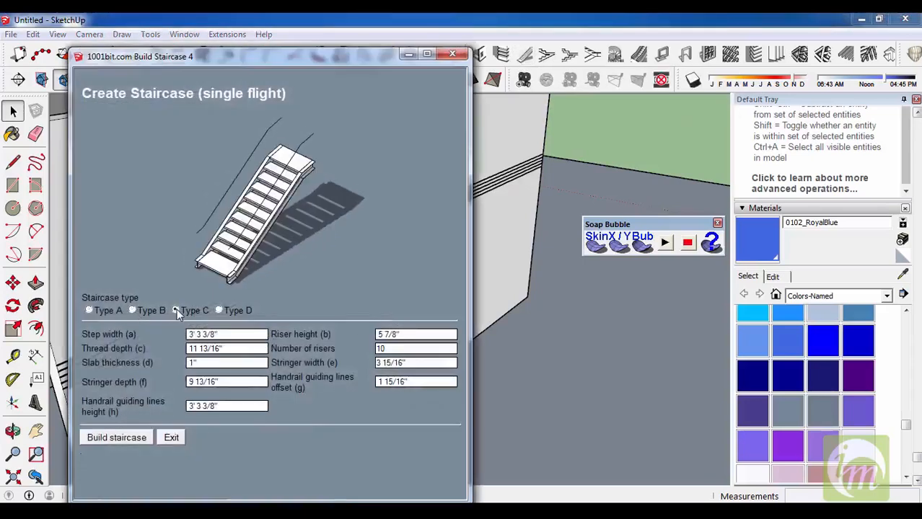
left_click(230, 311)
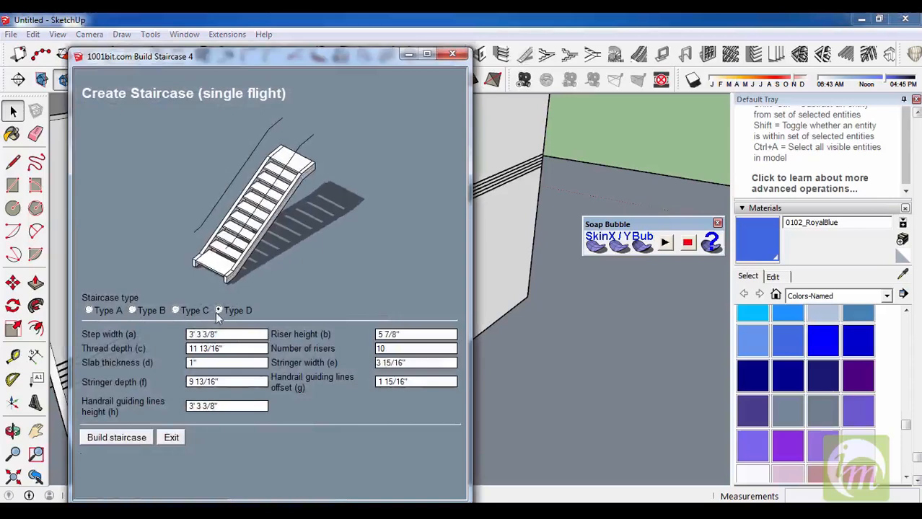
left_click(89, 310)
left_click(116, 438)
scroll(303, 321, "down", 6)
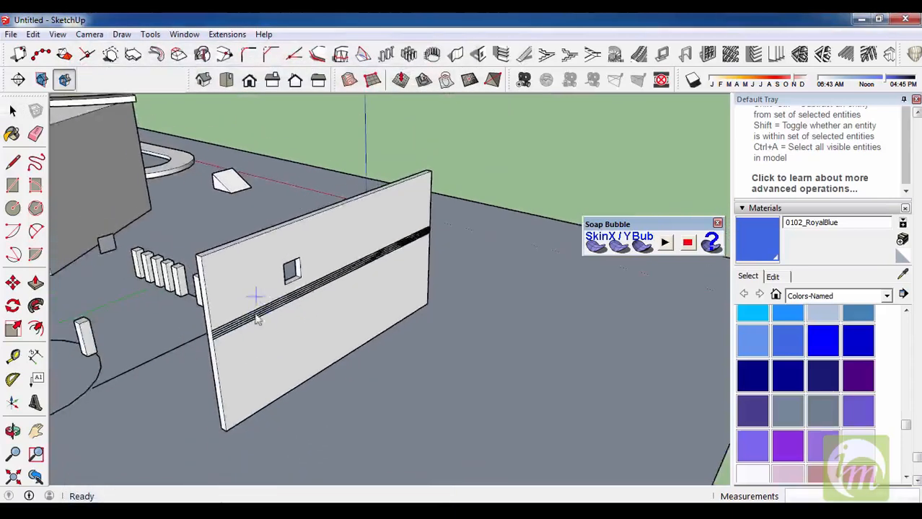
left_click(468, 368)
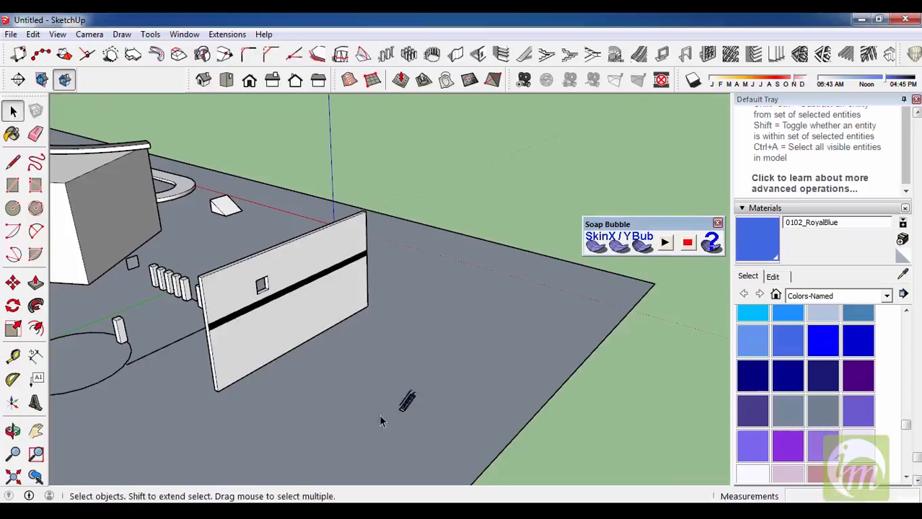
scroll(427, 422, "up", 6)
scroll(75, 375, "up", 3)
scroll(318, 346, "down", 2)
left_click(322, 349)
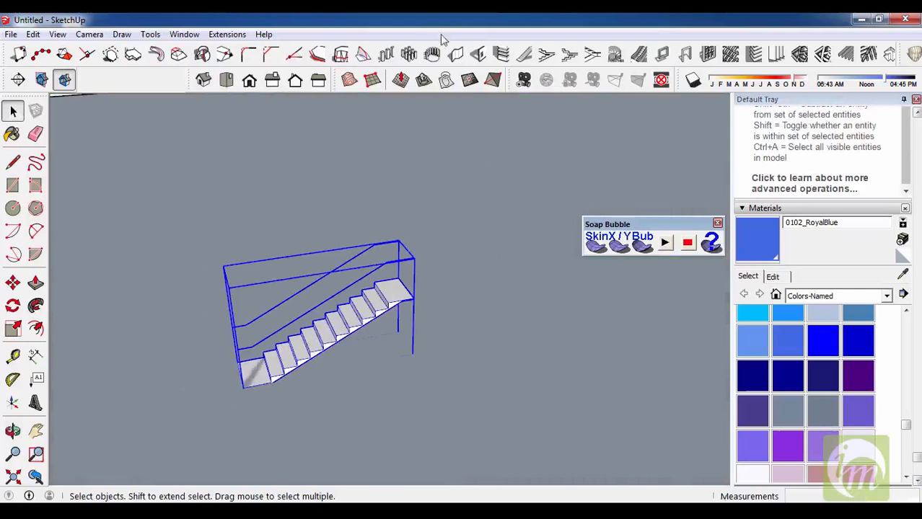
- Build a second single-flight staircase, of a type with side stringers and 10 risers, beside the first one
left_click(524, 54)
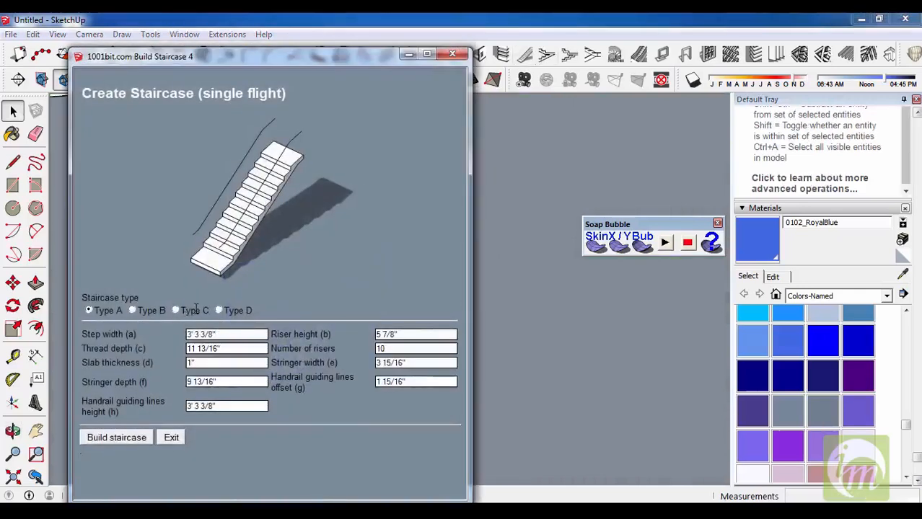
left_click(137, 439)
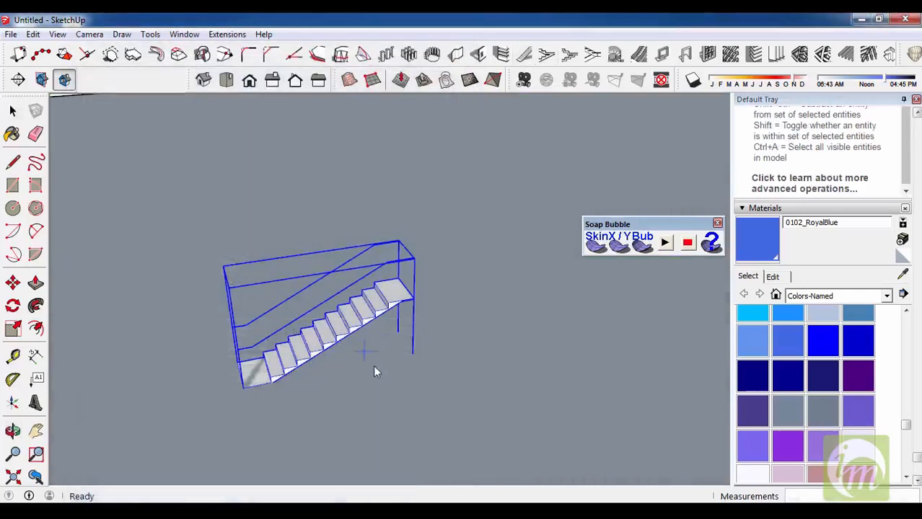
left_click(581, 323)
middle_click_drag(580, 323, 334, 339)
scroll(333, 339, "down", 3)
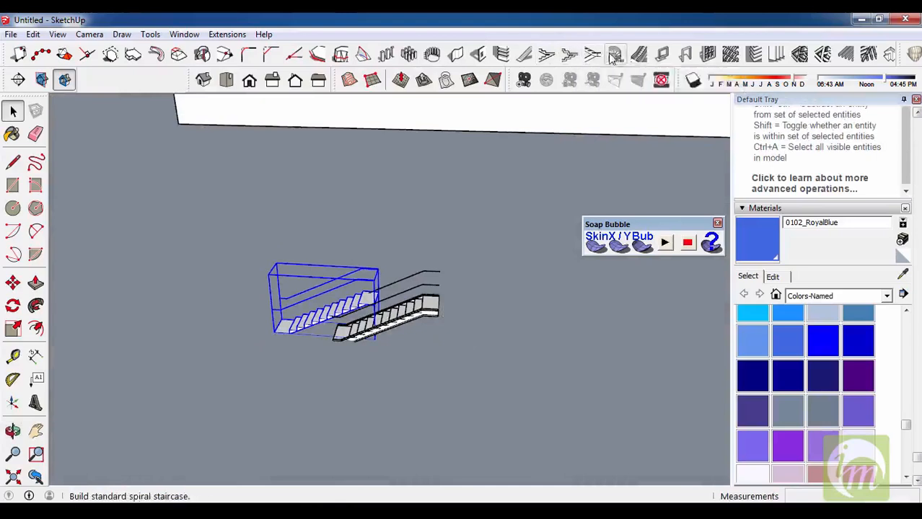
- Create an escalator beside the staircases with 3' 3 3/8" wide steps, 13/16" side panels and its height calculated from picked points
left_click(639, 55)
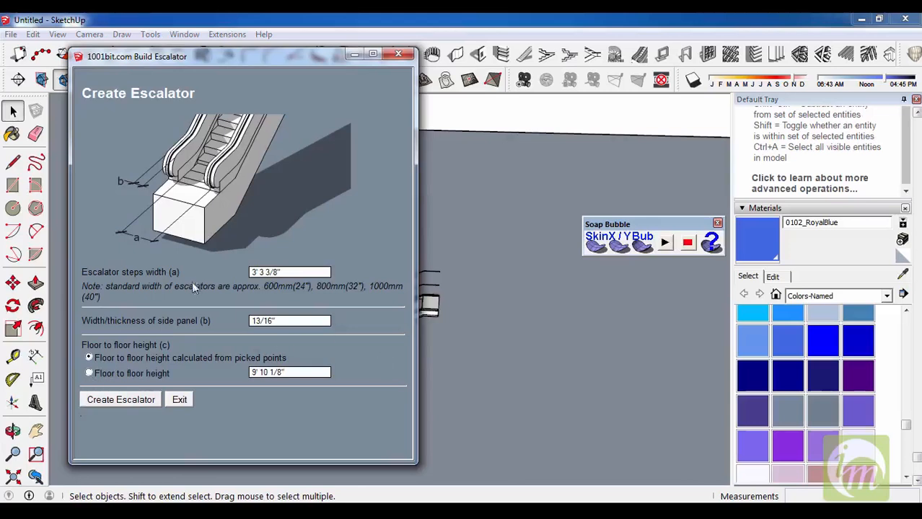
left_click(110, 403)
left_click(299, 359)
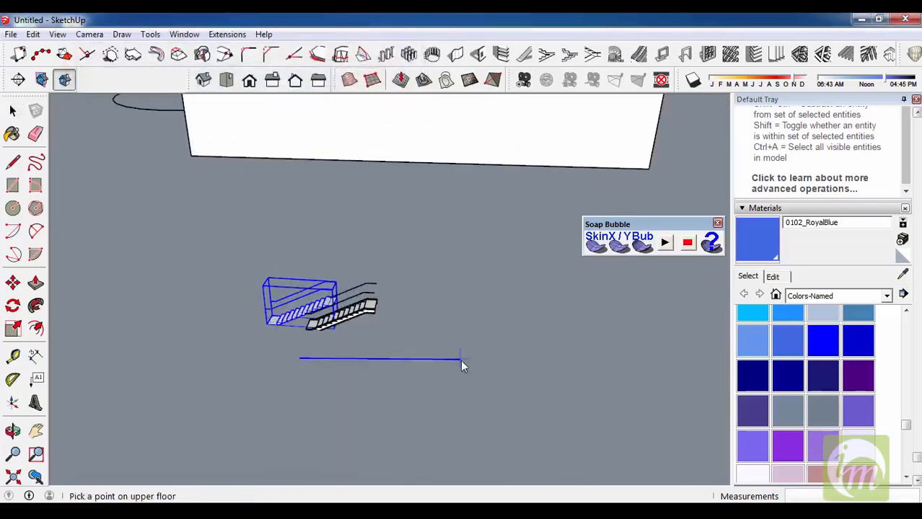
left_click(513, 370)
left_click(590, 294)
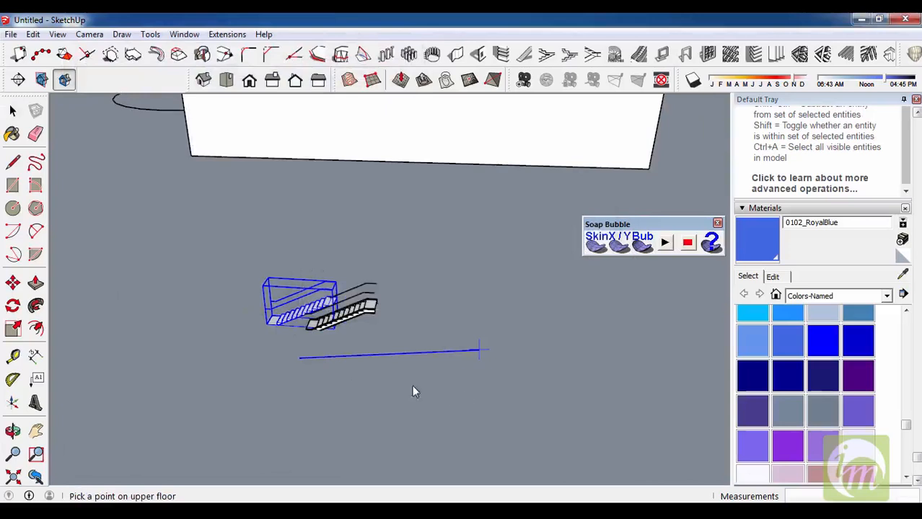
scroll(438, 364, "up", 5)
left_click(432, 346)
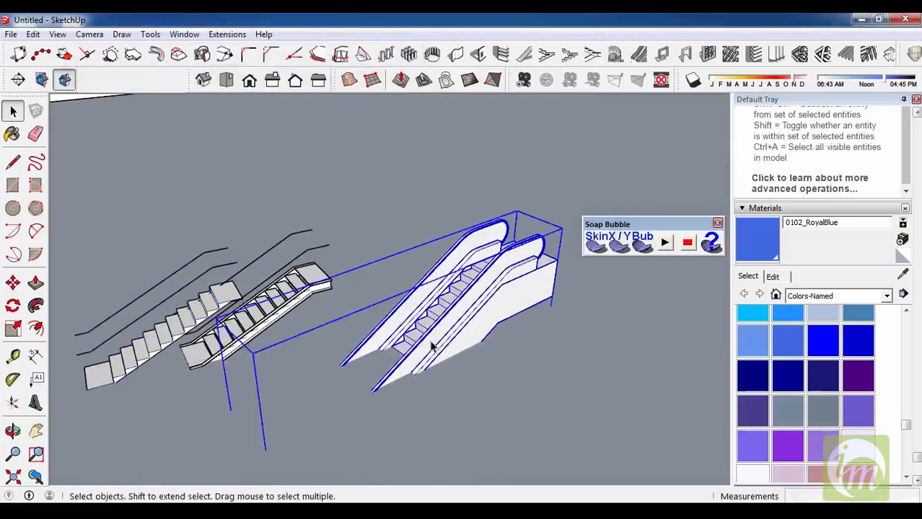
- Move the escalator straight up along the blue axis by about 9' 3" so it sits above the ground
key("m")
left_click(447, 295)
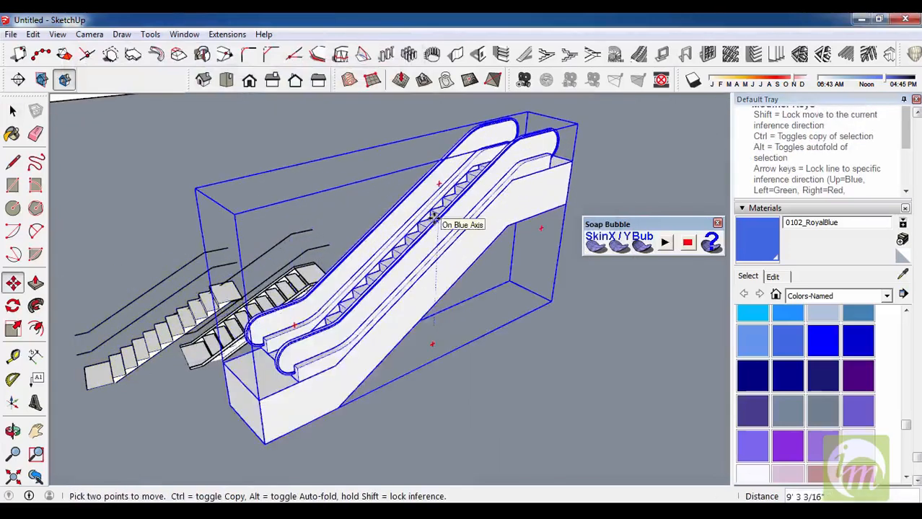
left_click(434, 218)
key("space")
scroll(457, 383, "down", 3)
middle_click_drag(457, 382, 277, 421)
scroll(274, 423, "down", 2)
scroll(476, 222, "down", 2)
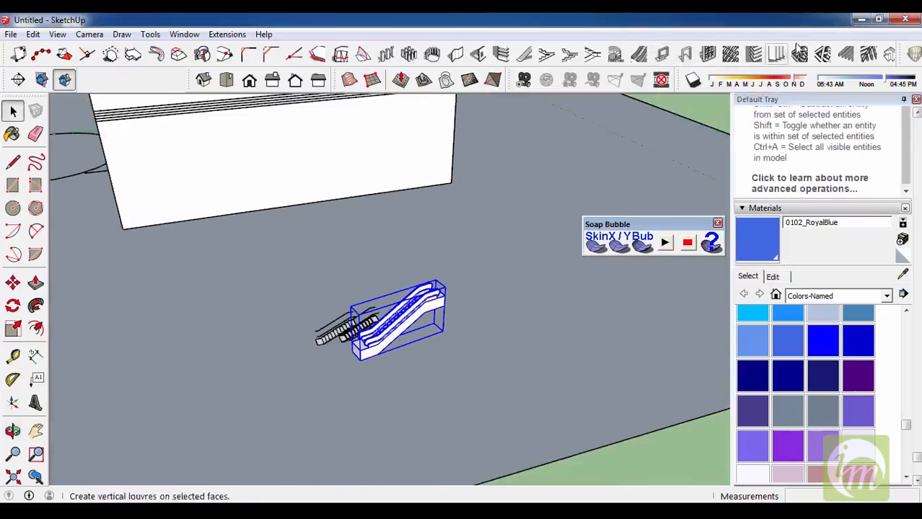
- Review the staircases, the escalator and all the other demonstration models across the ground plane
scroll(445, 161, "down", 3)
middle_click_drag(451, 350, 555, 354)
scroll(498, 339, "up", 3)
middle_click_drag(432, 328, 304, 311)
scroll(304, 311, "down", 10)
middle_click_drag(441, 349, 163, 330)
scroll(163, 330, "down", 3)
scroll(284, 290, "up", 7)
scroll(442, 286, "down", 4)
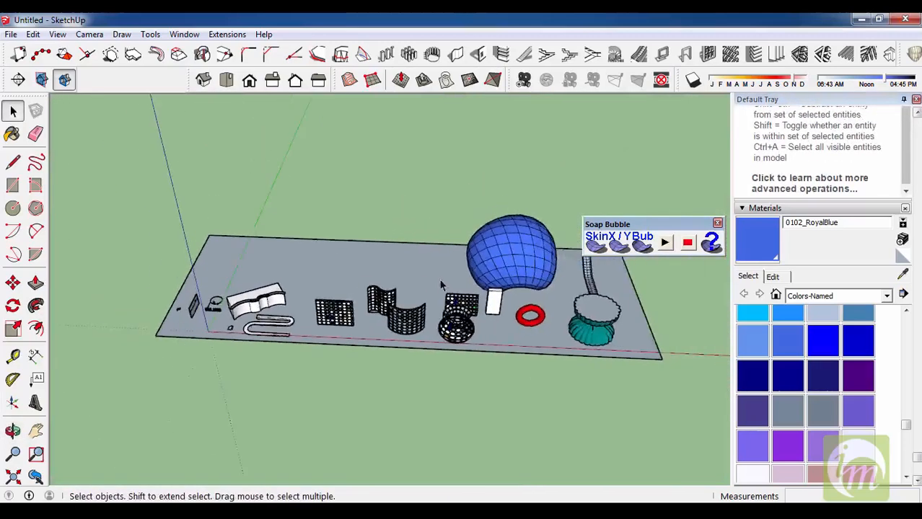
scroll(209, 300, "up", 6)
- Dock the Soap Bubble toolbar with the others and show the Shape Bender toolbar, floating it over the model
left_click_drag(644, 226, 79, 74)
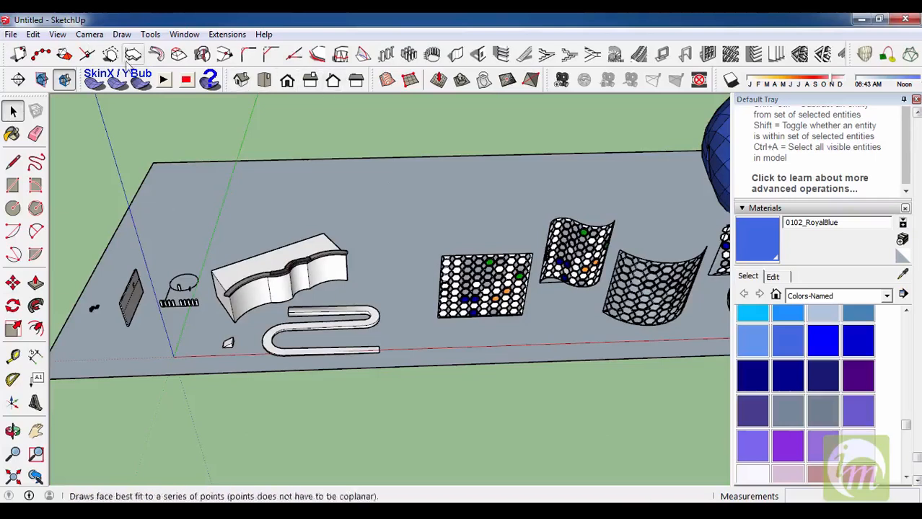
left_click(56, 35)
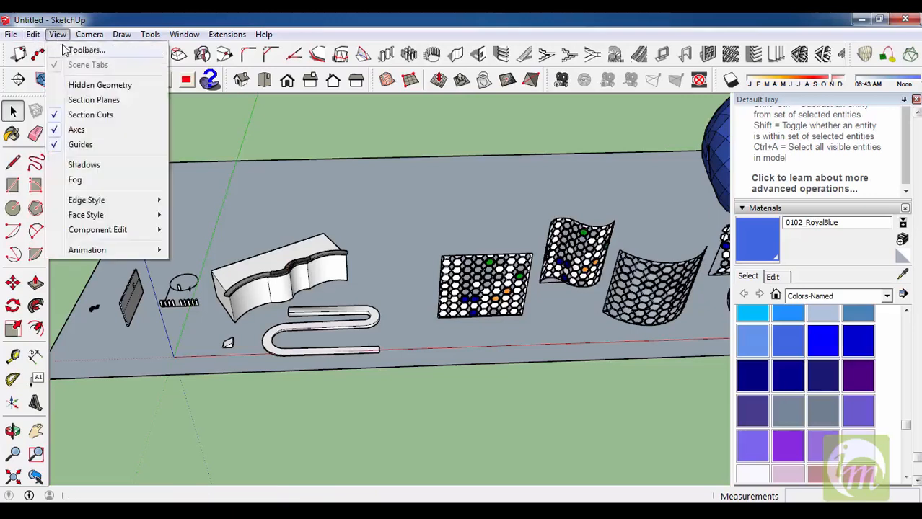
left_click(65, 45)
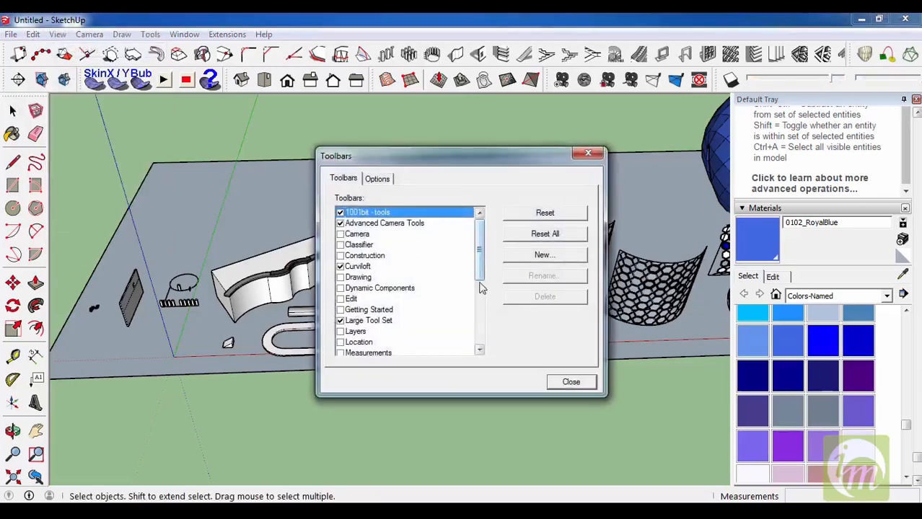
scroll(447, 289, "down", 5)
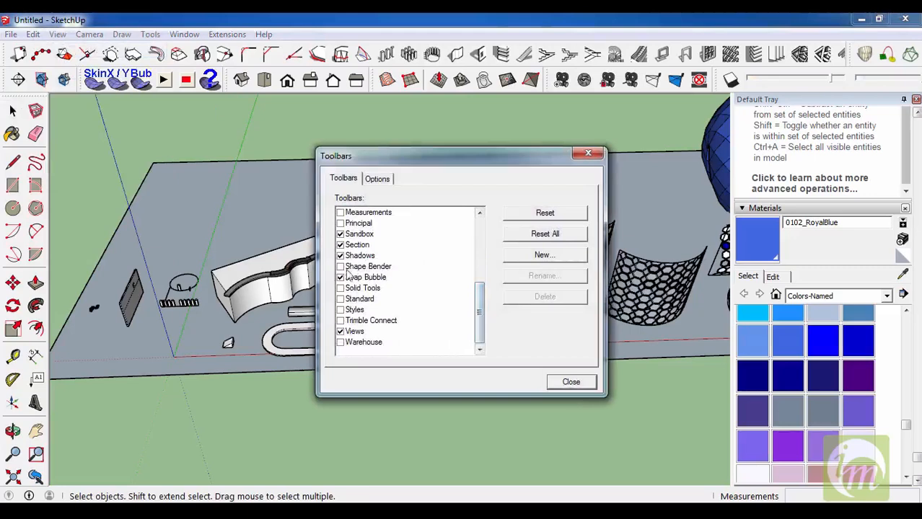
left_click(340, 267)
left_click(587, 155)
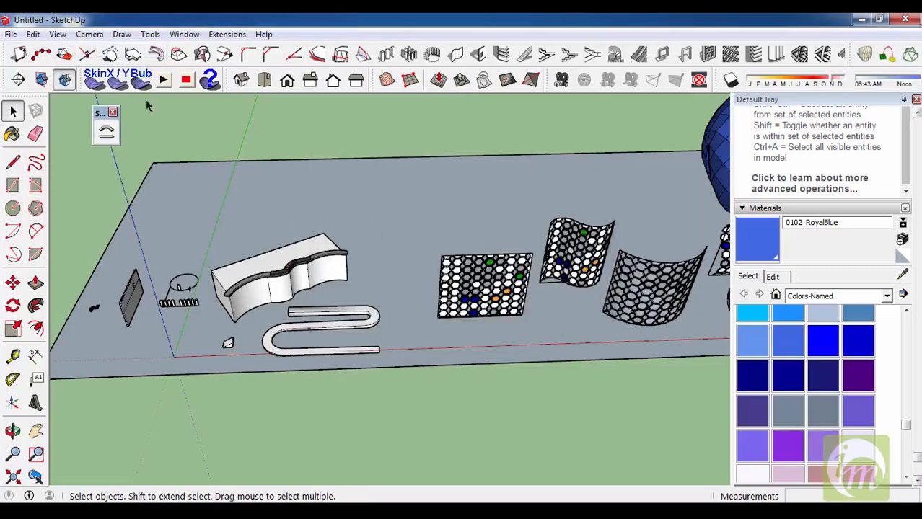
left_click_drag(97, 119, 334, 135)
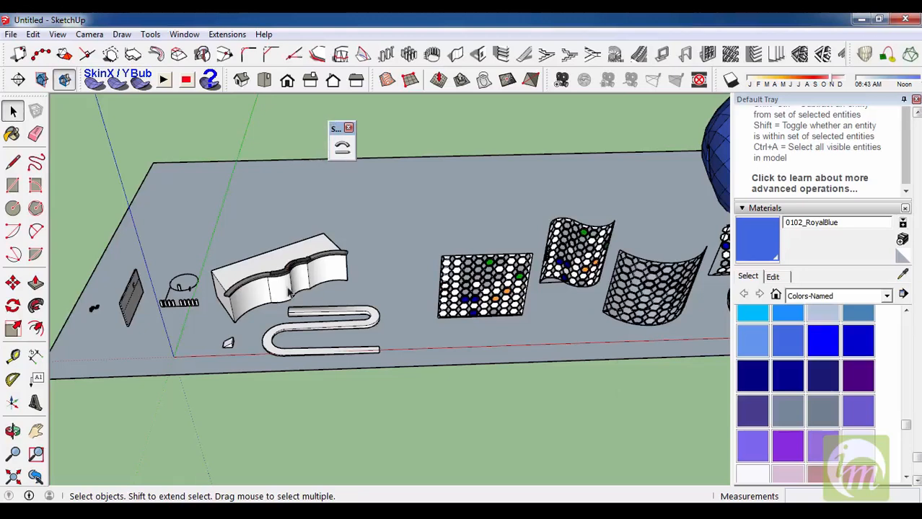
- Examine the small wedge-shaped solid, the curved bodies and the other finished extension examples
scroll(230, 361, "up", 6)
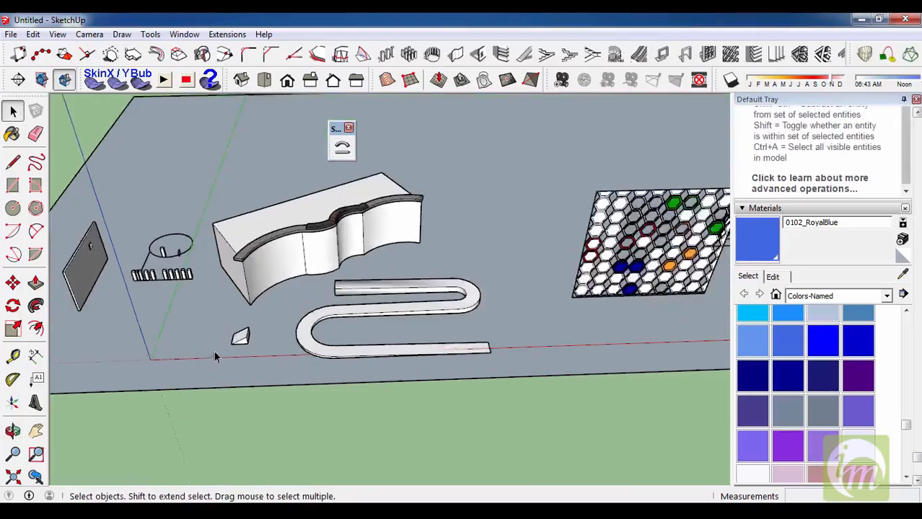
scroll(264, 357, "up", 2)
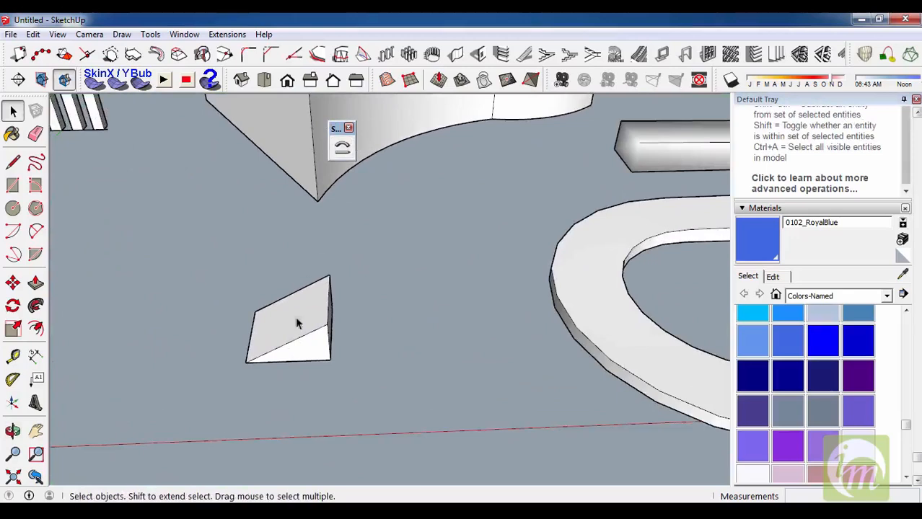
scroll(238, 358, "down", 2)
left_click(271, 347)
scroll(264, 418, "down", 5)
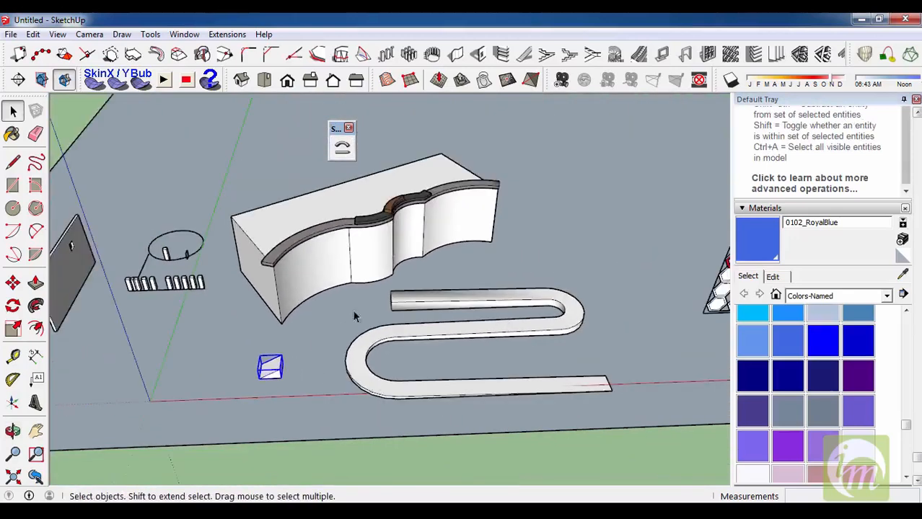
scroll(339, 328, "down", 5)
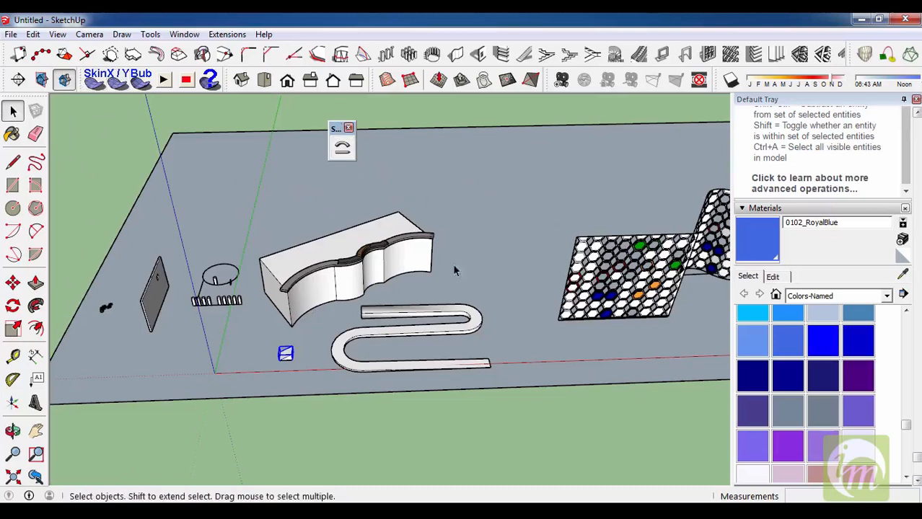
scroll(109, 355, "down", 5)
scroll(563, 241, "up", 1)
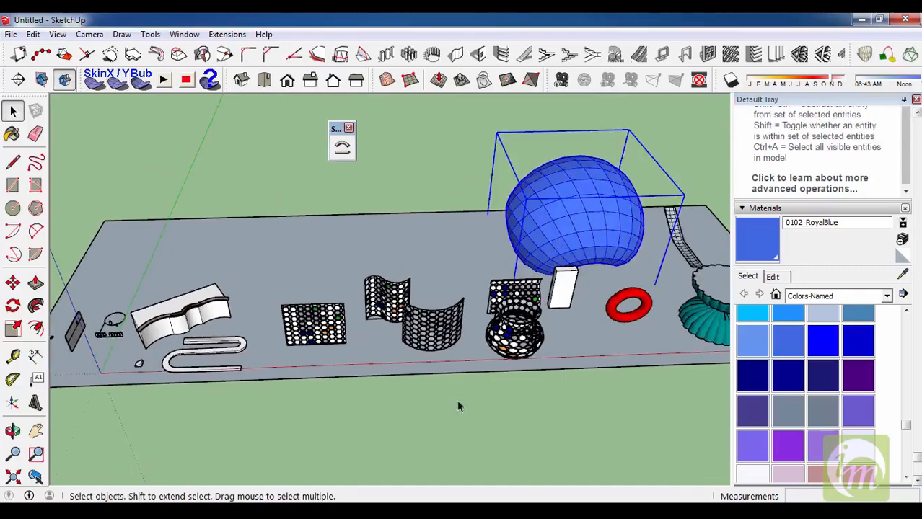
- Examine the teal fluted body, the red ring and the blue domed mesh at the far end of the ground plane
scroll(504, 367, "up", 4)
scroll(66, 351, "down", 1)
scroll(66, 351, "down", 3)
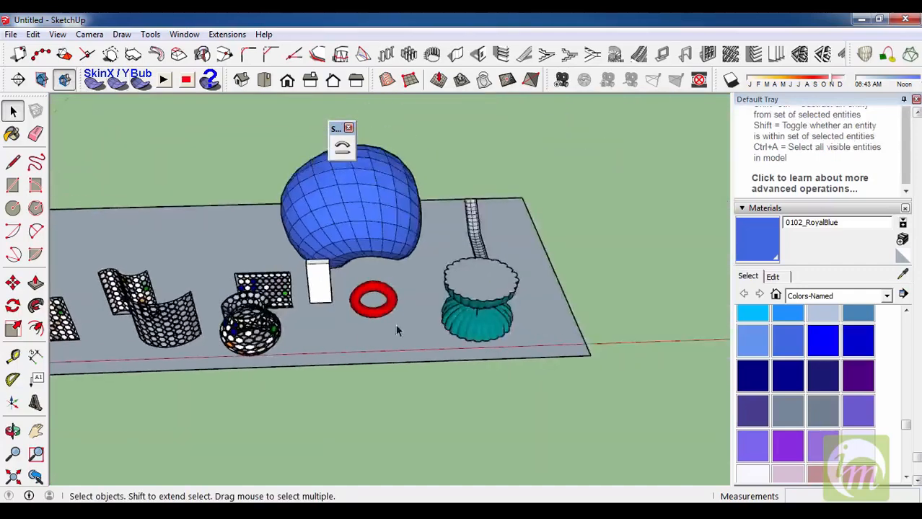
scroll(451, 318, "up", 4)
middle_click_drag(503, 310, 550, 189)
scroll(323, 274, "up", 2)
scroll(482, 319, "down", 3)
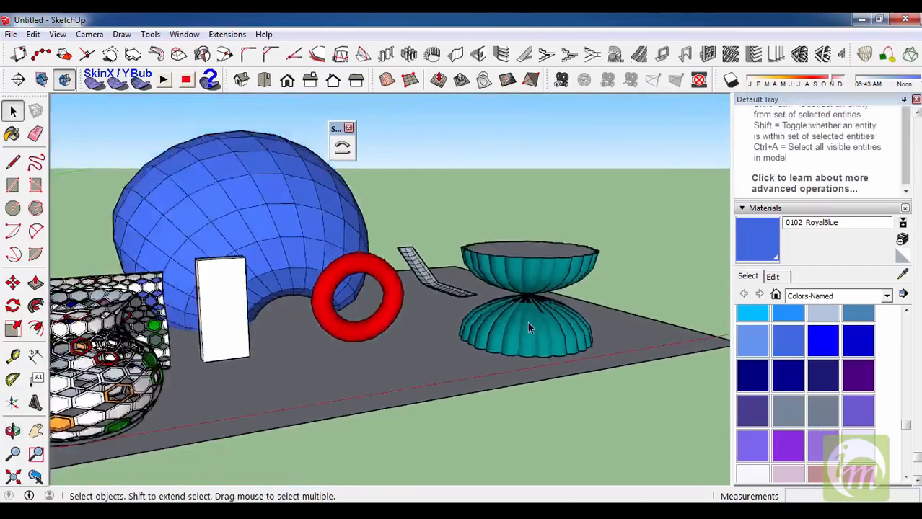
middle_click_drag(527, 321, 543, 363)
scroll(581, 352, "down", 3)
scroll(634, 291, "down", 3)
- Examine the wall with its opening and groove, the row of columns and the small model beside the wall
scroll(226, 402, "up", 8)
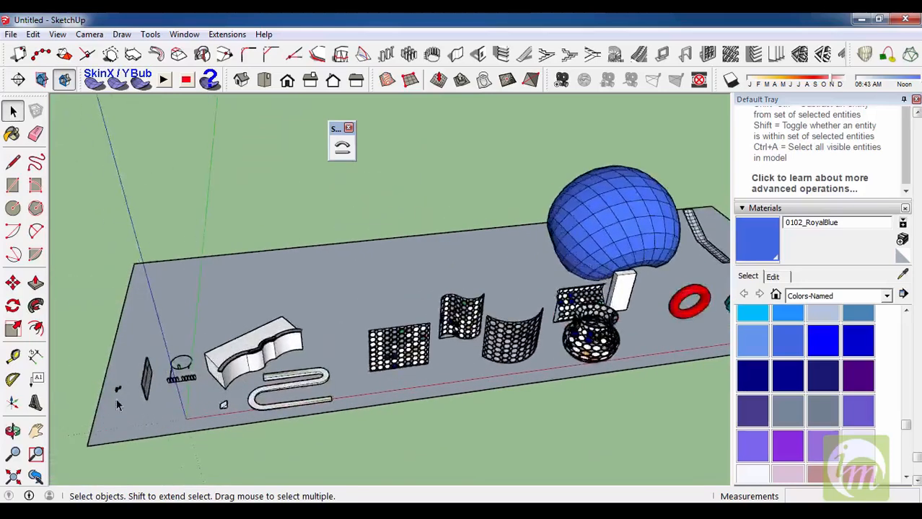
middle_click_drag(171, 401, 240, 416)
scroll(240, 416, "up", 2)
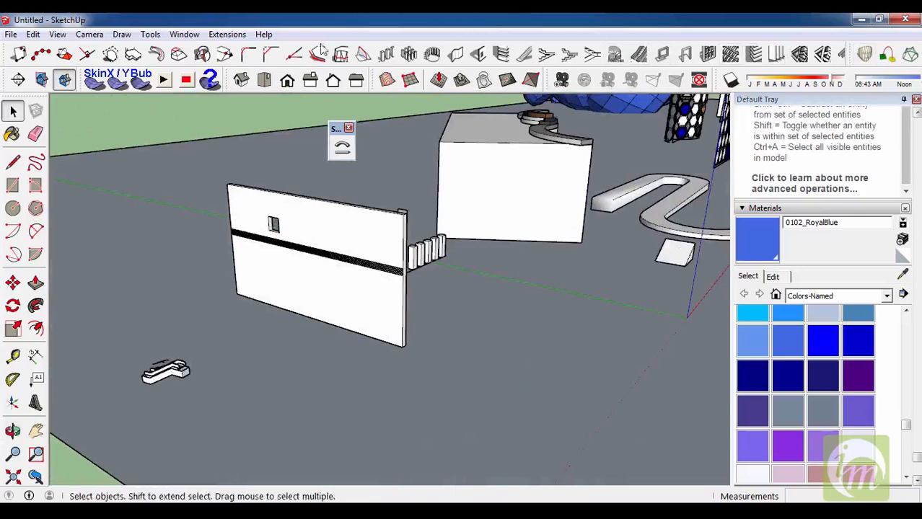
scroll(246, 372, "down", 3)
middle_click_drag(346, 350, 270, 376)
scroll(253, 374, "up", 3)
scroll(289, 364, "down", 4)
- Review the complete row of demonstration models along the ground plane, from the wall to the teal fluted body
middle_click_drag(414, 336, 141, 322)
scroll(141, 322, "down", 4)
middle_click_drag(338, 350, 191, 336)
scroll(191, 336, "down", 1)
mouse_move(323, 335)
middle_mouse_down()
mouse_move(84, 341)
mouse_move(185, 346)
middle_mouse_up()
scroll(325, 358, "down", 2)
scroll(364, 341, "up", 2)
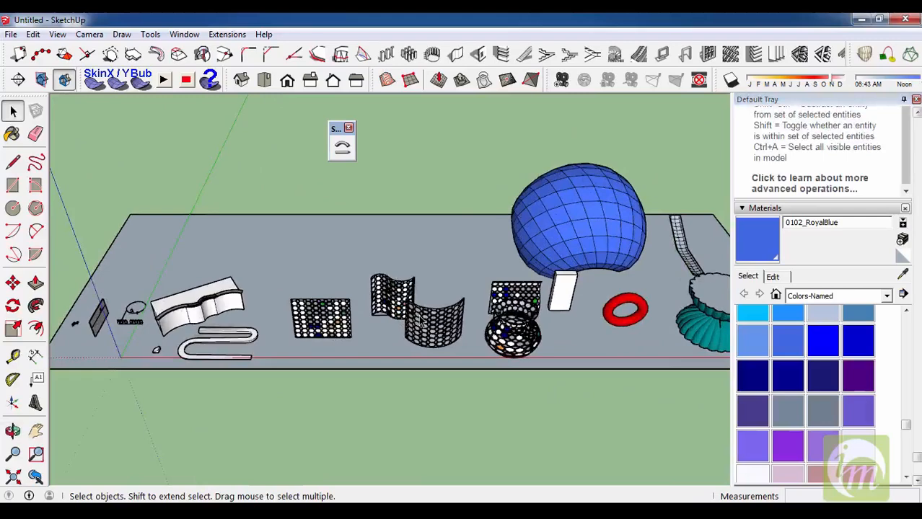
scroll(367, 264, "down", 2)
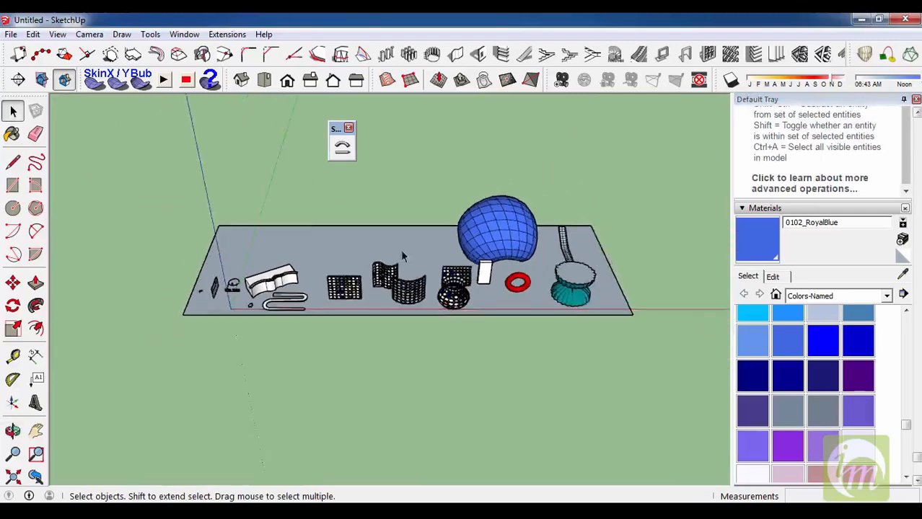
- Inspect the models lengthwise from the teal fluted body's end and from the front, including the large blue mesh
mouse_move(550, 253)
middle_mouse_down()
mouse_move(476, 303)
mouse_move(411, 418)
middle_mouse_up()
scroll(411, 418, "up", 6)
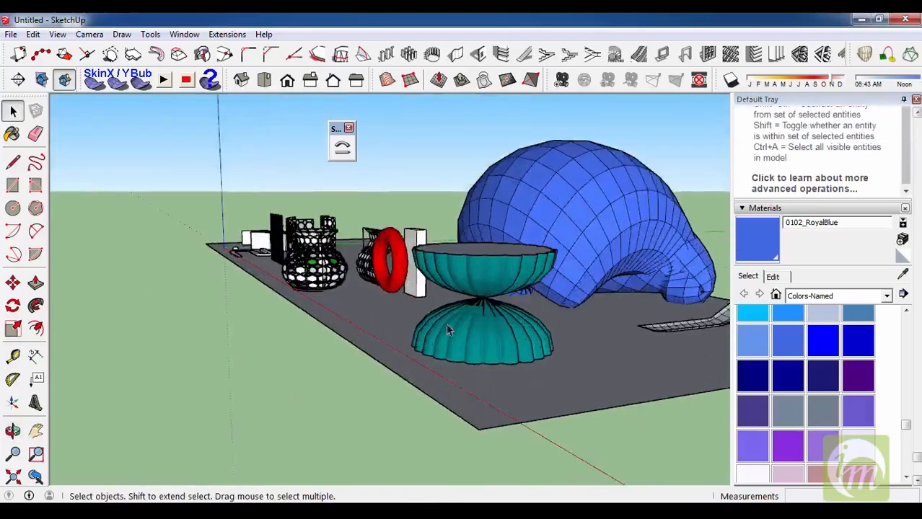
middle_click_drag(396, 319, 617, 343)
scroll(635, 353, "down", 6)
middle_click_drag(672, 353, 627, 426)
scroll(456, 318, "down", 1)
scroll(456, 318, "down", 2)
scroll(266, 328, "up", 3)
scroll(596, 318, "up", 2)
middle_click_drag(596, 318, 623, 360)
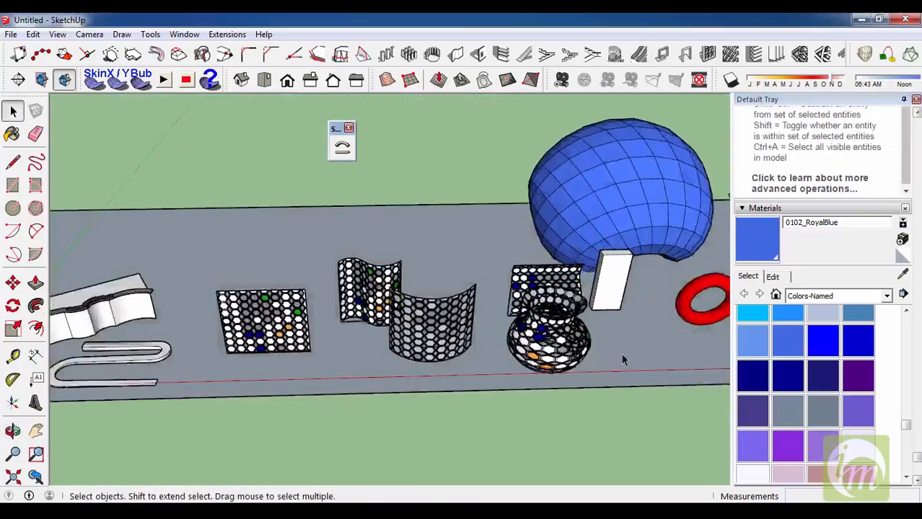
- Examine the hexagon-patterned flat panel, curved panels and vase from several angles, along with the neighbouring white block and red ring
scroll(623, 359, "up", 2)
scroll(215, 359, "down", 1)
scroll(213, 356, "down", 2)
scroll(315, 323, "up", 1)
mouse_move(463, 342)
middle_mouse_down()
mouse_move(403, 339)
mouse_move(424, 357)
mouse_move(404, 339)
middle_mouse_up()
scroll(381, 310, "down", 2)
scroll(294, 319, "up", 6)
middle_click_drag(287, 322, 448, 281)
scroll(482, 292, "down", 5)
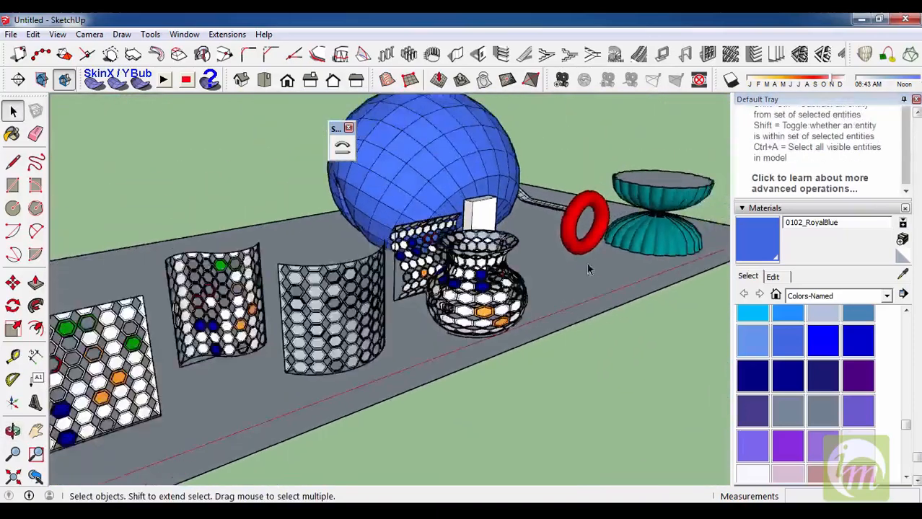
scroll(586, 263, "down", 3)
scroll(503, 282, "up", 5)
middle_click_drag(502, 282, 174, 384)
scroll(173, 385, "down", 4)
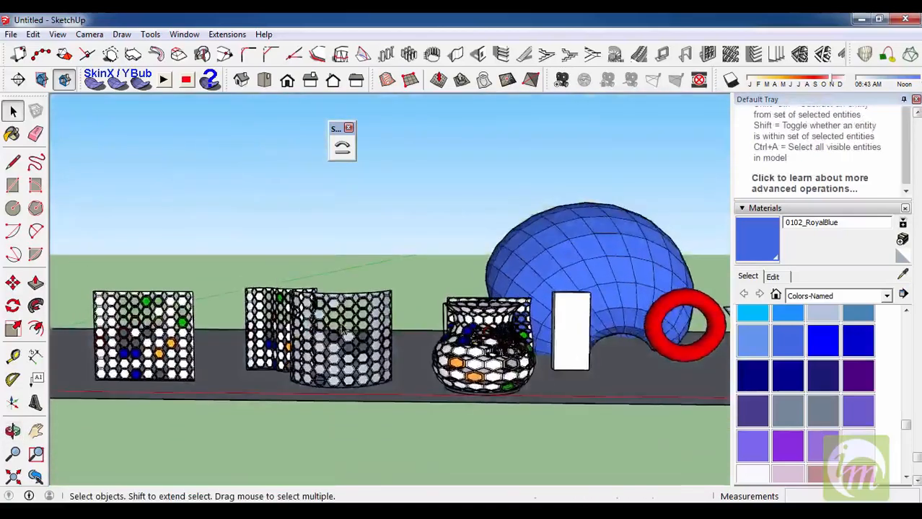
scroll(349, 330, "down", 2)
scroll(349, 330, "down", 2)
scroll(370, 345, "up", 3)
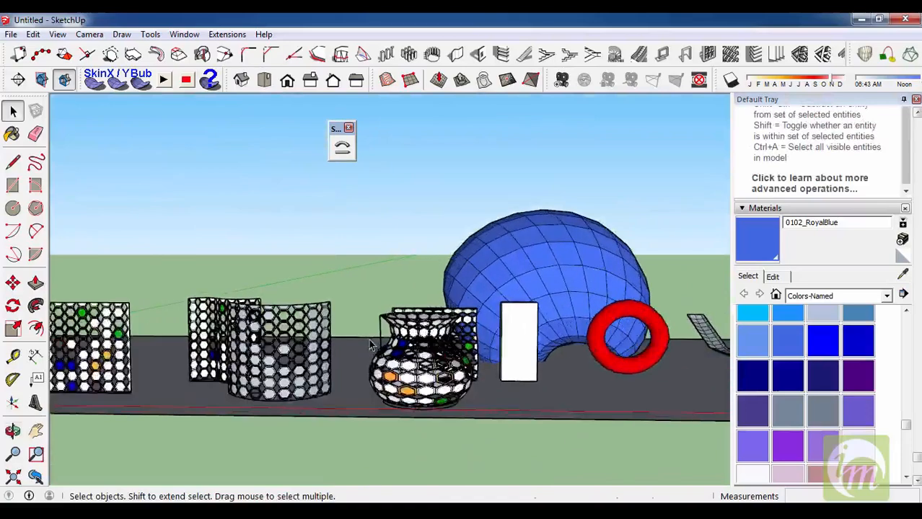